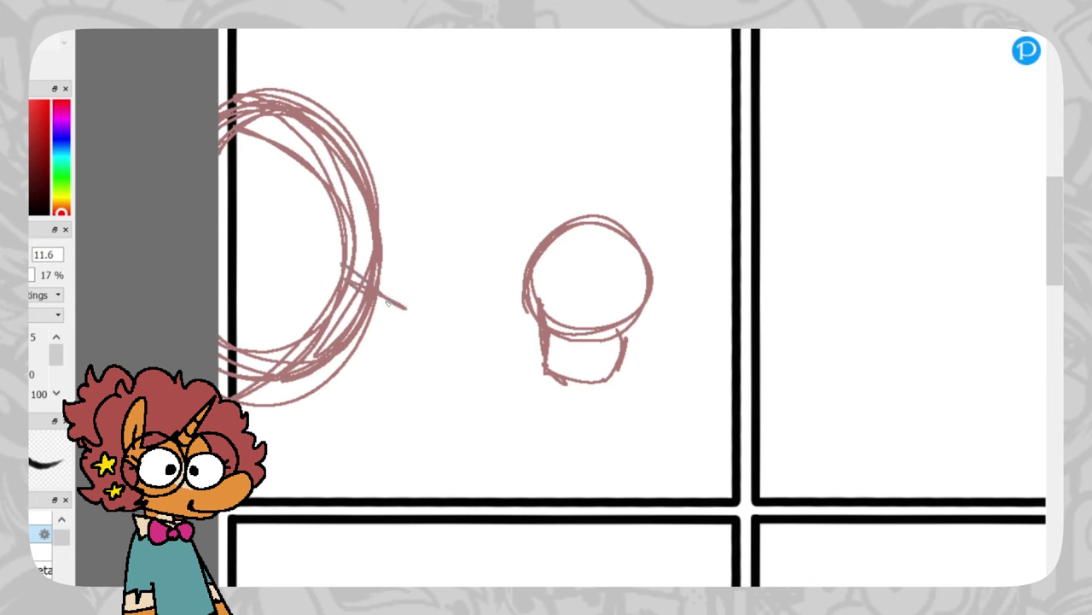
Rough in the large character's lower beak and a raised hand shape below it, near the bottom of the first comic panel
{"action": "left_click_drag", "start_coordinate": [241, 399], "coordinate": [341, 433]}
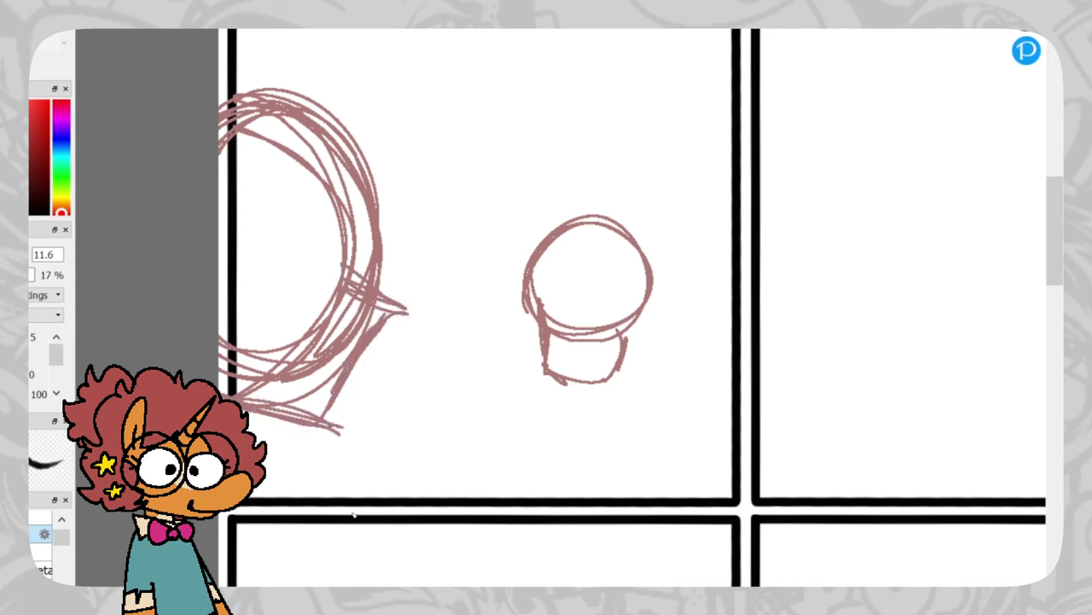
{"action": "mouse_move", "coordinate": [353, 507]}
{"action": "left_mouse_down"}
{"action": "mouse_move", "coordinate": [419, 402]}
{"action": "mouse_move", "coordinate": [465, 532]}
{"action": "left_mouse_up"}
{"action": "mouse_move", "coordinate": [486, 502]}
{"action": "left_mouse_down"}
{"action": "mouse_move", "coordinate": [477, 414]}
{"action": "mouse_move", "coordinate": [335, 512]}
{"action": "left_mouse_up"}
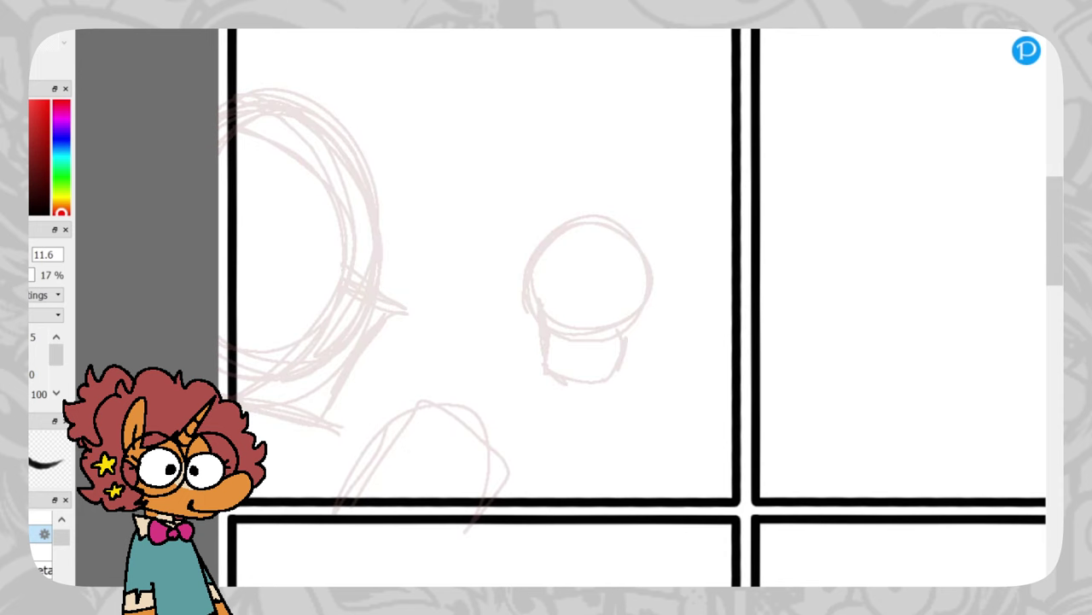
Ink the small pony's two large round eyes with dark, highlighted pupils over the faded sketch, using a 5.9 brush
{"action": "key", "text": "ctrl+plus"}
{"action": "key", "text": "ctrl+plus"}
{"action": "key", "text": "ctrl+plus"}
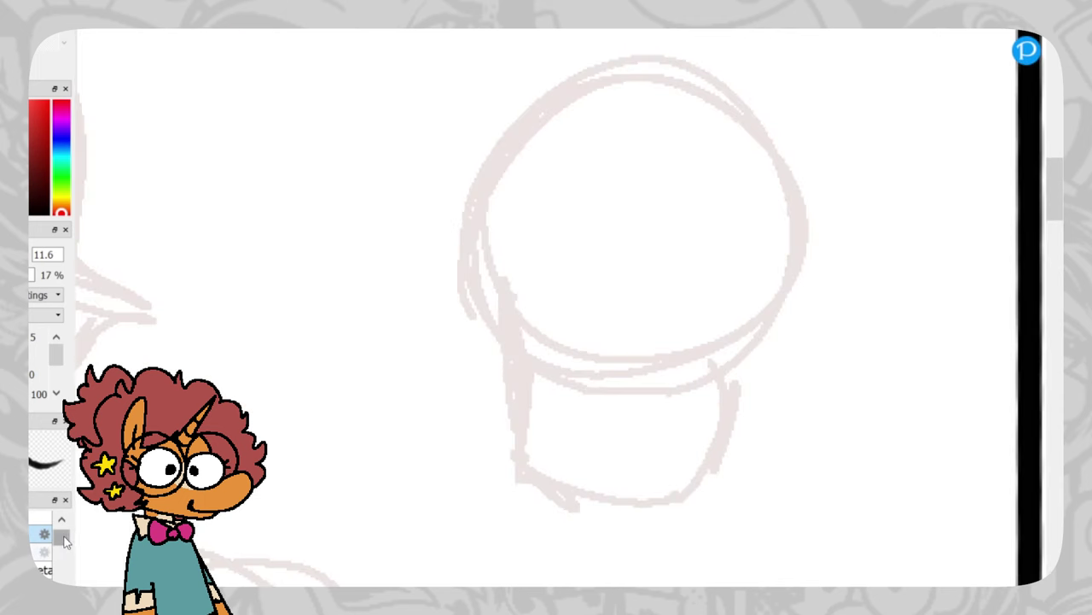
{"action": "left_click_drag", "start_coordinate": [63, 538], "coordinate": [62, 537]}
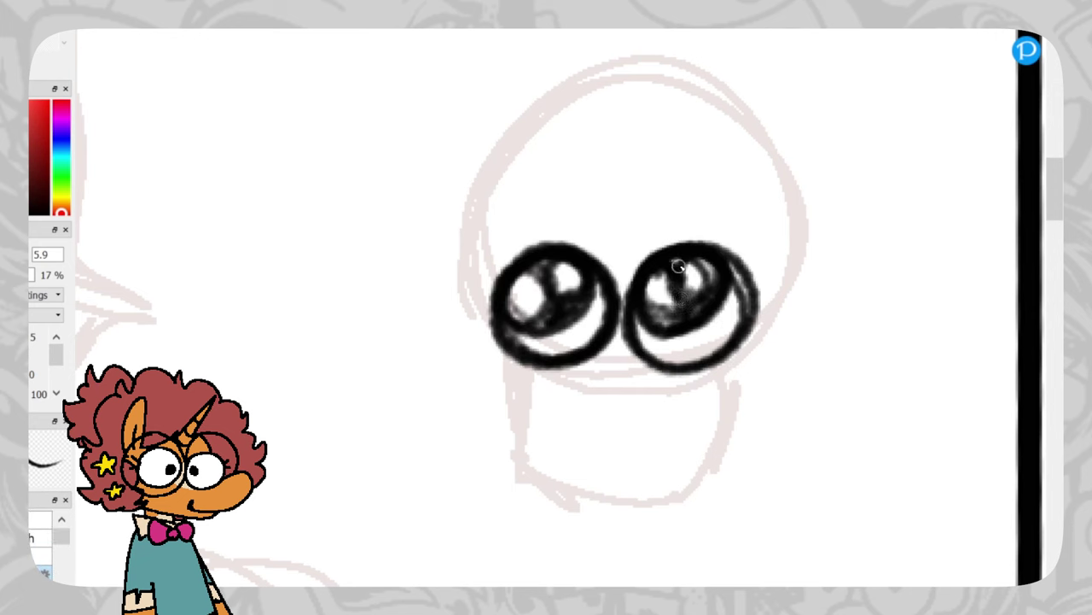
{"action": "left_click_drag", "start_coordinate": [670, 262], "coordinate": [679, 314]}
Ink worried eyebrows, forehead creases and eyelashes around the pony's eyes, plus the left edge of the muzzle
{"action": "left_click_drag", "start_coordinate": [526, 229], "coordinate": [573, 191]}
{"action": "left_click", "coordinate": [602, 220]}
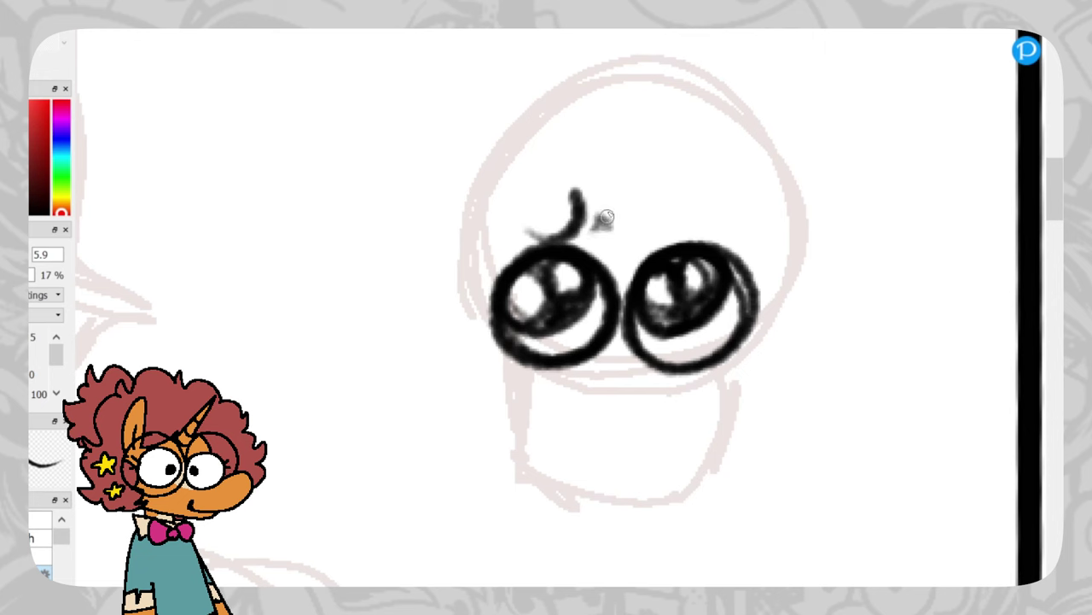
{"action": "mouse_move", "coordinate": [718, 213]}
{"action": "left_mouse_down"}
{"action": "mouse_move", "coordinate": [640, 207]}
{"action": "mouse_move", "coordinate": [623, 226]}
{"action": "mouse_move", "coordinate": [617, 205]}
{"action": "mouse_move", "coordinate": [637, 238]}
{"action": "mouse_move", "coordinate": [618, 219]}
{"action": "left_mouse_up"}
{"action": "mouse_move", "coordinate": [507, 271]}
{"action": "left_mouse_down"}
{"action": "mouse_move", "coordinate": [487, 227]}
{"action": "mouse_move", "coordinate": [470, 263]}
{"action": "mouse_move", "coordinate": [479, 294]}
{"action": "left_mouse_up"}
{"action": "left_click_drag", "start_coordinate": [738, 256], "coordinate": [754, 224]}
{"action": "left_click_drag", "start_coordinate": [750, 268], "coordinate": [776, 251]}
{"action": "left_click_drag", "start_coordinate": [754, 290], "coordinate": [778, 283]}
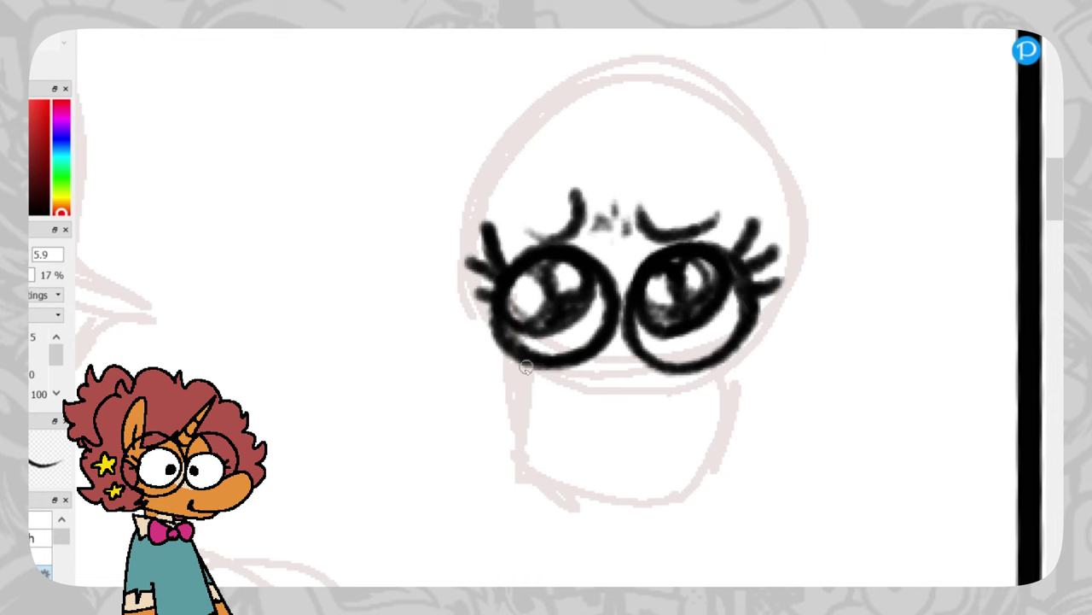
{"action": "mouse_move", "coordinate": [526, 365]}
{"action": "left_mouse_down"}
{"action": "mouse_move", "coordinate": [516, 425]}
{"action": "mouse_move", "coordinate": [523, 471]}
{"action": "left_mouse_up"}
{"action": "mouse_move", "coordinate": [521, 411]}
{"action": "left_mouse_down"}
{"action": "mouse_move", "coordinate": [518, 437]}
{"action": "mouse_move", "coordinate": [532, 361]}
{"action": "left_mouse_up"}
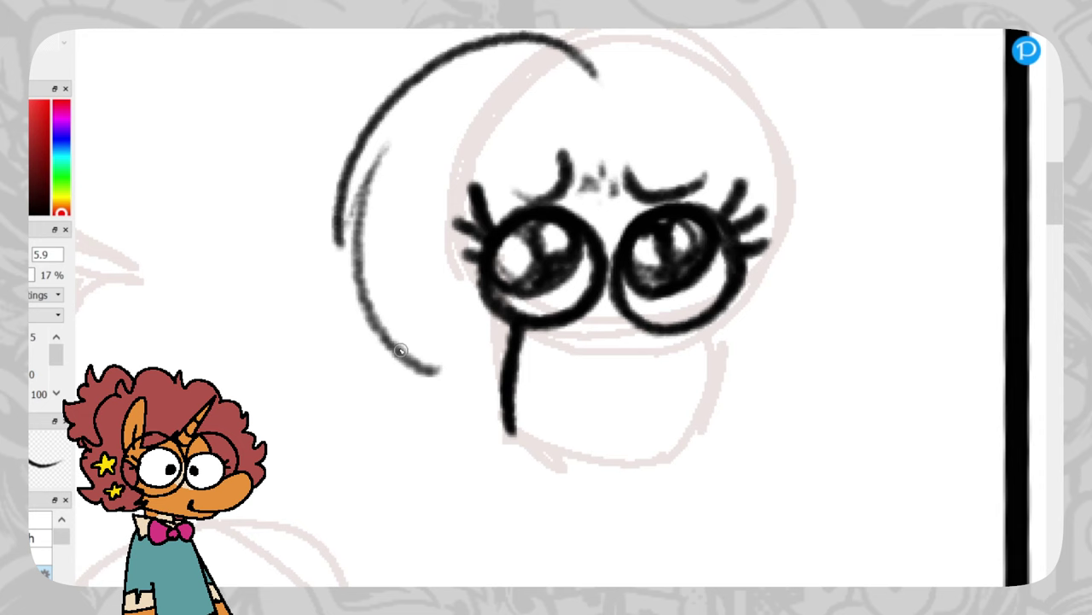
Ink the long swept lock of hair on the left of the pony's face with inner strand lines
{"action": "mouse_move", "coordinate": [397, 346]}
{"action": "left_mouse_down"}
{"action": "mouse_move", "coordinate": [463, 394]}
{"action": "mouse_move", "coordinate": [480, 303]}
{"action": "left_mouse_up"}
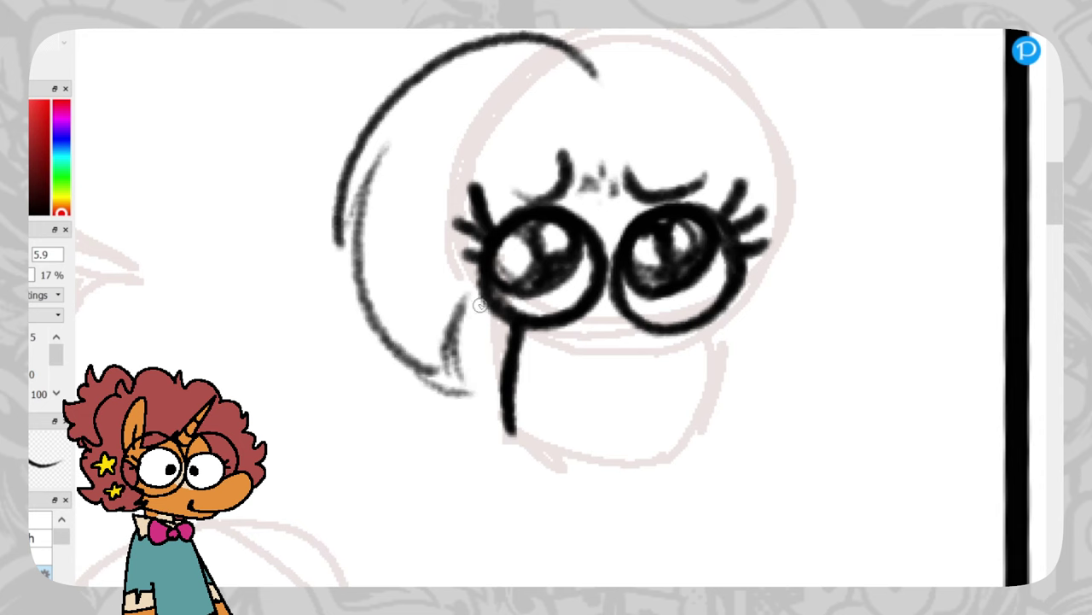
{"action": "left_click_drag", "start_coordinate": [454, 356], "coordinate": [484, 284]}
{"action": "left_click_drag", "start_coordinate": [429, 373], "coordinate": [398, 170]}
{"action": "left_click_drag", "start_coordinate": [387, 299], "coordinate": [507, 78]}
{"action": "mouse_move", "coordinate": [422, 304]}
{"action": "left_mouse_down"}
{"action": "mouse_move", "coordinate": [526, 93]}
{"action": "mouse_move", "coordinate": [564, 85]}
{"action": "mouse_move", "coordinate": [452, 281]}
{"action": "left_mouse_up"}
{"action": "left_click_drag", "start_coordinate": [468, 221], "coordinate": [449, 294]}
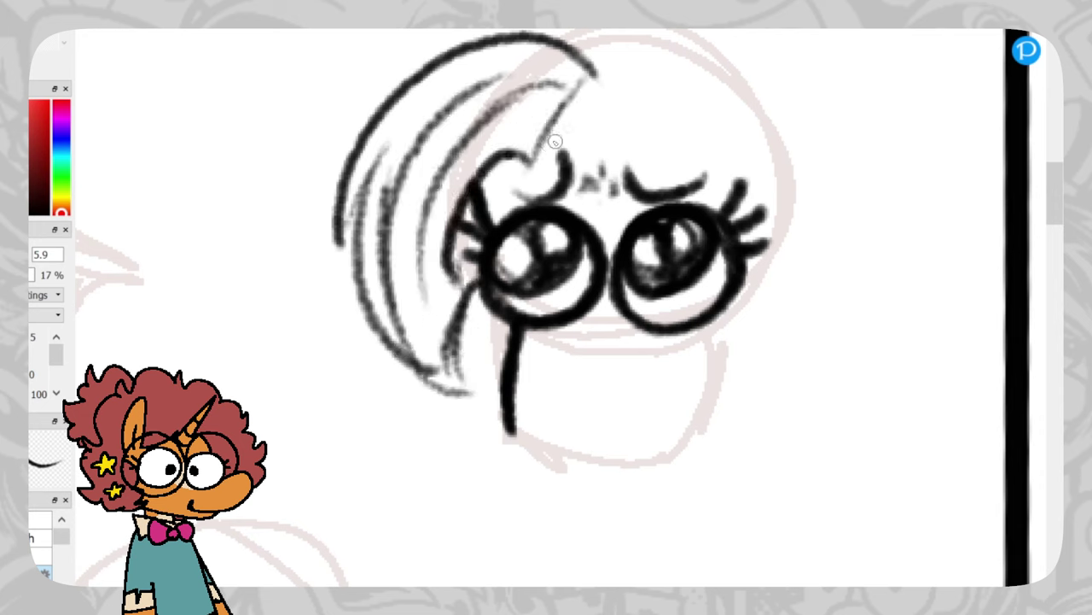
Ink the pony's hairline across the forehead and the pointed hair locks on the right side of the head
{"action": "mouse_move", "coordinate": [536, 166]}
{"action": "left_mouse_down"}
{"action": "mouse_move", "coordinate": [576, 115]}
{"action": "mouse_move", "coordinate": [627, 82]}
{"action": "left_mouse_up"}
{"action": "left_click_drag", "start_coordinate": [598, 124], "coordinate": [614, 73]}
{"action": "left_click_drag", "start_coordinate": [539, 150], "coordinate": [524, 205]}
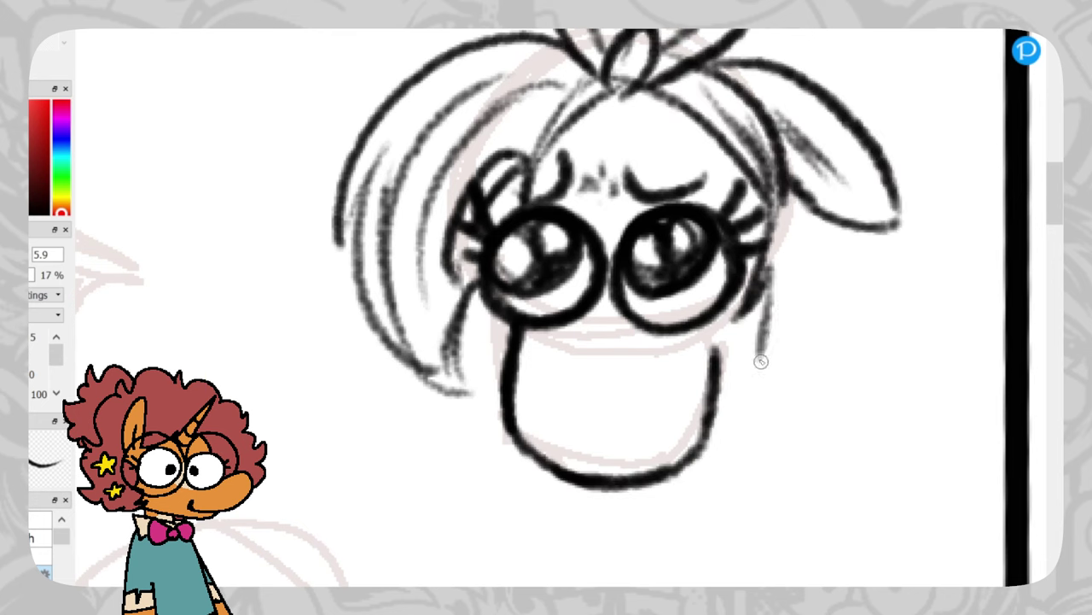
{"action": "mouse_move", "coordinate": [763, 361]}
{"action": "left_mouse_down"}
{"action": "mouse_move", "coordinate": [786, 297]}
{"action": "mouse_move", "coordinate": [826, 322]}
{"action": "mouse_move", "coordinate": [842, 301]}
{"action": "mouse_move", "coordinate": [815, 230]}
{"action": "left_mouse_up"}
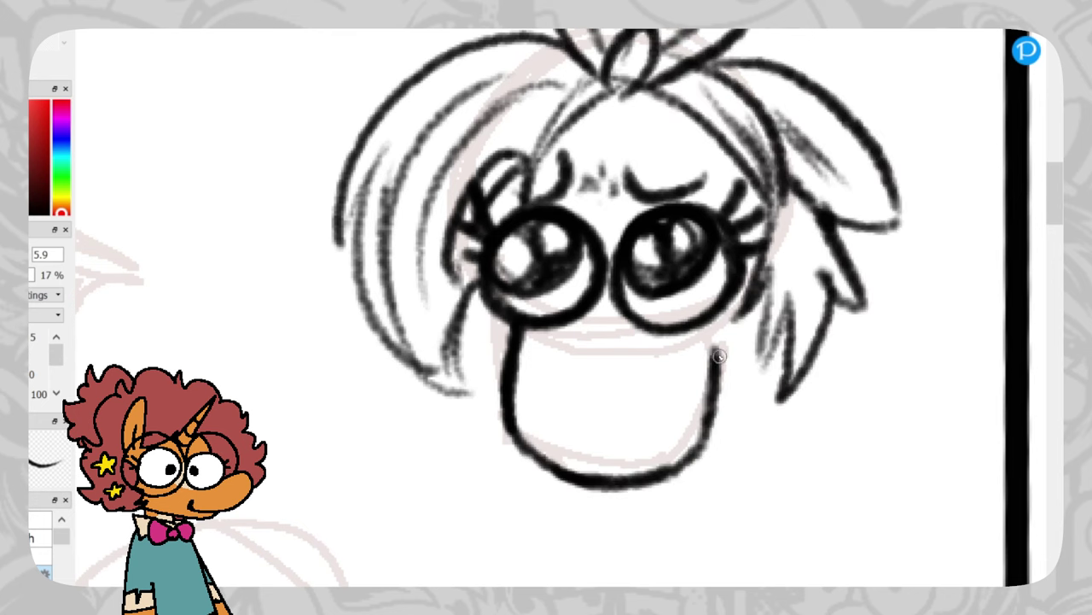
Ink the pony's raised front hoof below the muzzle and the body and leg lines to its right
{"action": "scroll", "coordinate": [651, 332], "scroll_direction": "down", "scroll_amount": 5}
{"action": "scroll", "coordinate": [651, 332], "scroll_direction": "up", "scroll_amount": 2}
{"action": "scroll", "coordinate": [713, 373], "scroll_direction": "down", "scroll_amount": 1}
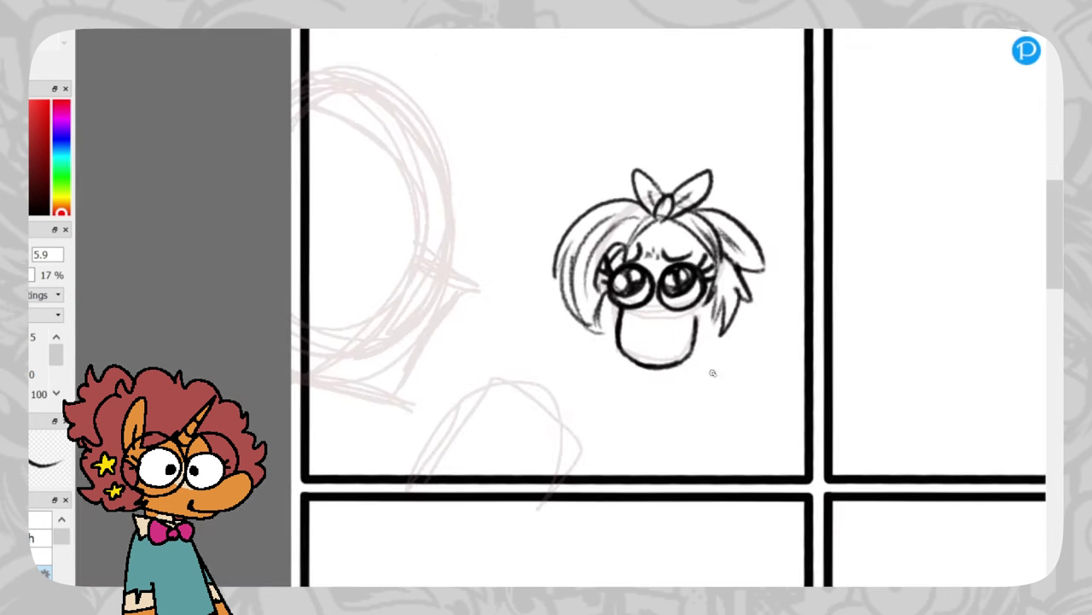
{"action": "scroll", "coordinate": [713, 409], "scroll_direction": "up", "scroll_amount": 2}
{"action": "left_click_drag", "start_coordinate": [647, 353], "coordinate": [644, 414]}
{"action": "left_click_drag", "start_coordinate": [653, 353], "coordinate": [725, 493]}
{"action": "mouse_move", "coordinate": [652, 388]}
{"action": "left_mouse_down"}
{"action": "mouse_move", "coordinate": [646, 411]}
{"action": "mouse_move", "coordinate": [685, 497]}
{"action": "left_mouse_up"}
Ink the pony's left foreleg with its bent upper part and complete the leg contours beside the raised hoof
{"action": "mouse_move", "coordinate": [603, 362]}
{"action": "left_mouse_down"}
{"action": "mouse_move", "coordinate": [553, 403]}
{"action": "mouse_move", "coordinate": [555, 431]}
{"action": "left_mouse_up"}
{"action": "left_click_drag", "start_coordinate": [596, 367], "coordinate": [608, 381]}
{"action": "mouse_move", "coordinate": [556, 409]}
{"action": "left_mouse_down"}
{"action": "mouse_move", "coordinate": [570, 495]}
{"action": "mouse_move", "coordinate": [589, 438]}
{"action": "left_mouse_up"}
{"action": "mouse_move", "coordinate": [664, 431]}
{"action": "left_mouse_down"}
{"action": "mouse_move", "coordinate": [685, 392]}
{"action": "mouse_move", "coordinate": [666, 440]}
{"action": "mouse_move", "coordinate": [682, 494]}
{"action": "mouse_move", "coordinate": [722, 476]}
{"action": "left_mouse_up"}
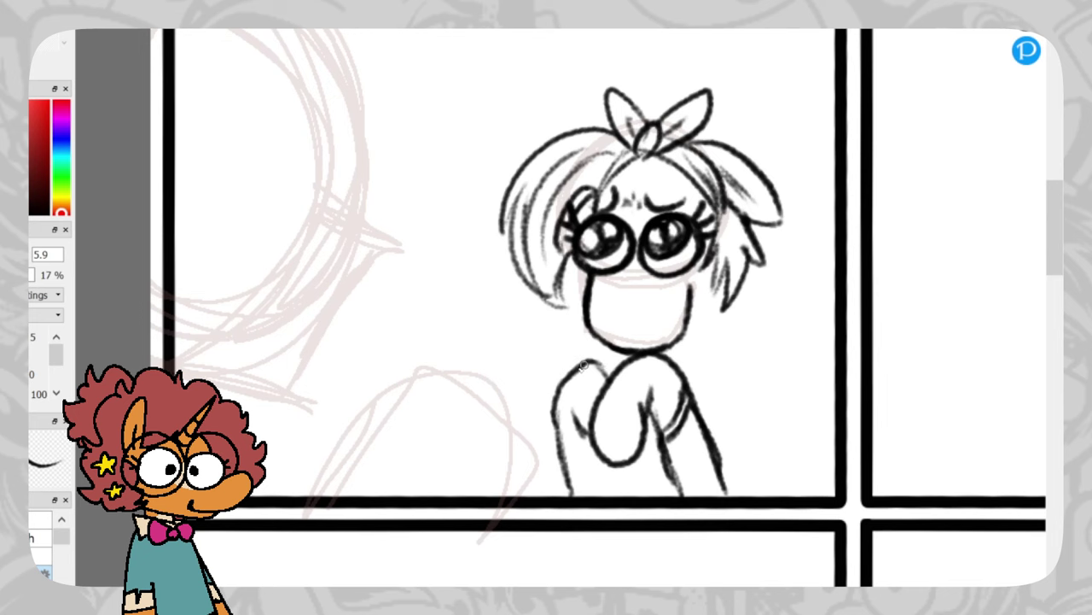
{"action": "mouse_move", "coordinate": [583, 412]}
{"action": "left_mouse_down"}
{"action": "mouse_move", "coordinate": [581, 455]}
{"action": "mouse_move", "coordinate": [602, 456]}
{"action": "mouse_move", "coordinate": [616, 491]}
{"action": "left_mouse_up"}
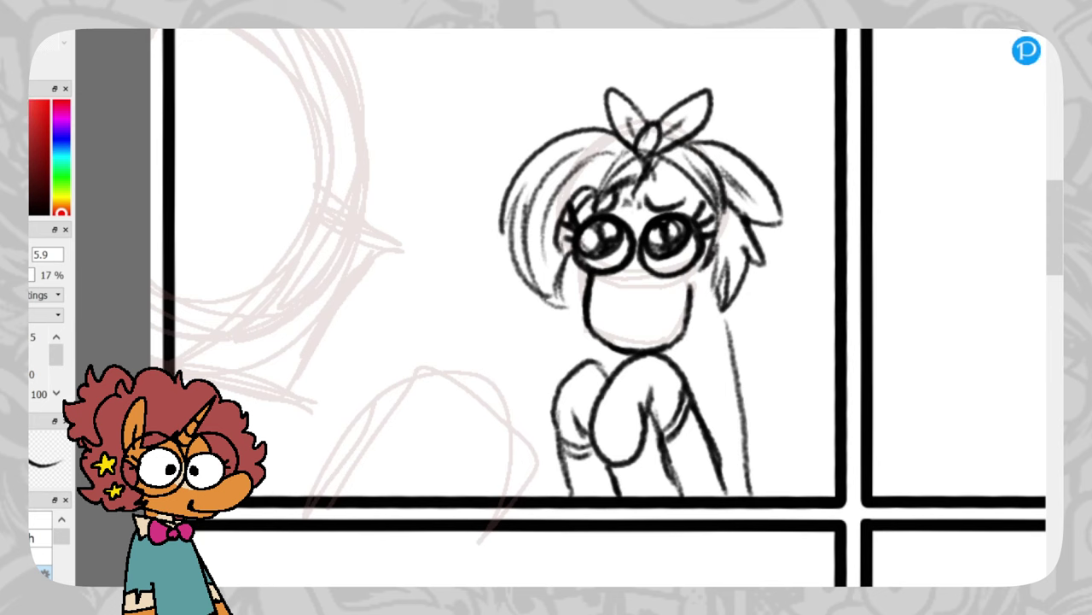
Redraw the pony's fringe as a curved lock from the bow down the left side of the face
{"action": "mouse_move", "coordinate": [635, 145]}
{"action": "left_mouse_down"}
{"action": "mouse_move", "coordinate": [606, 198]}
{"action": "mouse_move", "coordinate": [620, 169]}
{"action": "mouse_move", "coordinate": [651, 176]}
{"action": "mouse_move", "coordinate": [556, 298]}
{"action": "left_mouse_up"}
{"action": "left_click_drag", "start_coordinate": [606, 186], "coordinate": [651, 181]}
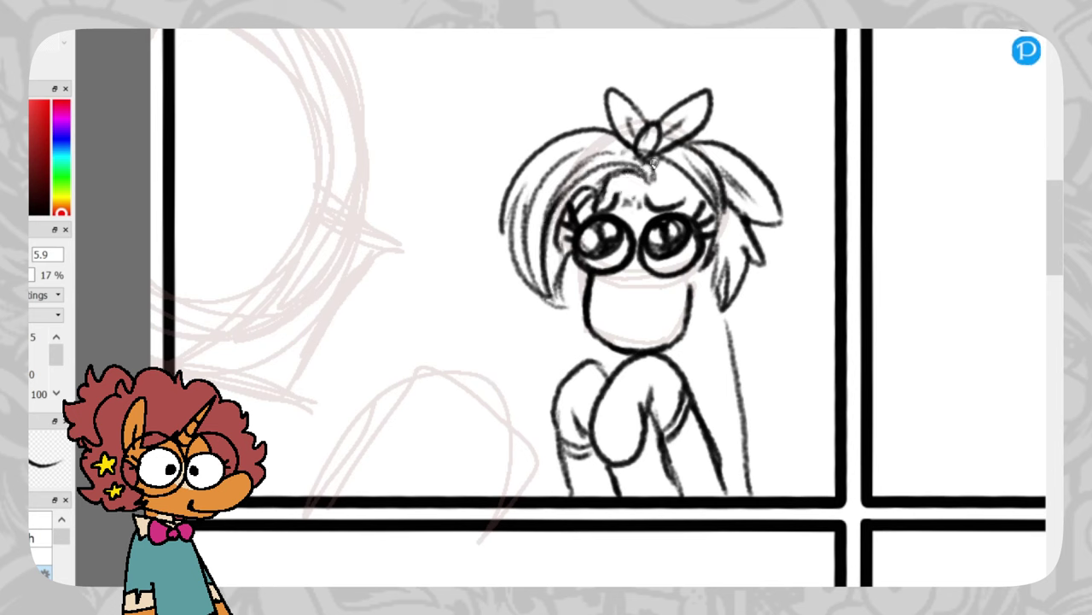
{"action": "left_click_drag", "start_coordinate": [570, 261], "coordinate": [559, 305]}
Ink the shaded neck and shoulder area behind the muzzle and a feathered wing on the pony's back
{"action": "mouse_move", "coordinate": [675, 356]}
{"action": "left_mouse_down"}
{"action": "mouse_move", "coordinate": [774, 291]}
{"action": "mouse_move", "coordinate": [781, 332]}
{"action": "left_mouse_up"}
{"action": "left_click_drag", "start_coordinate": [782, 332], "coordinate": [759, 362]}
{"action": "mouse_move", "coordinate": [778, 372]}
{"action": "left_mouse_down"}
{"action": "mouse_move", "coordinate": [744, 397]}
{"action": "mouse_move", "coordinate": [813, 294]}
{"action": "left_mouse_up"}
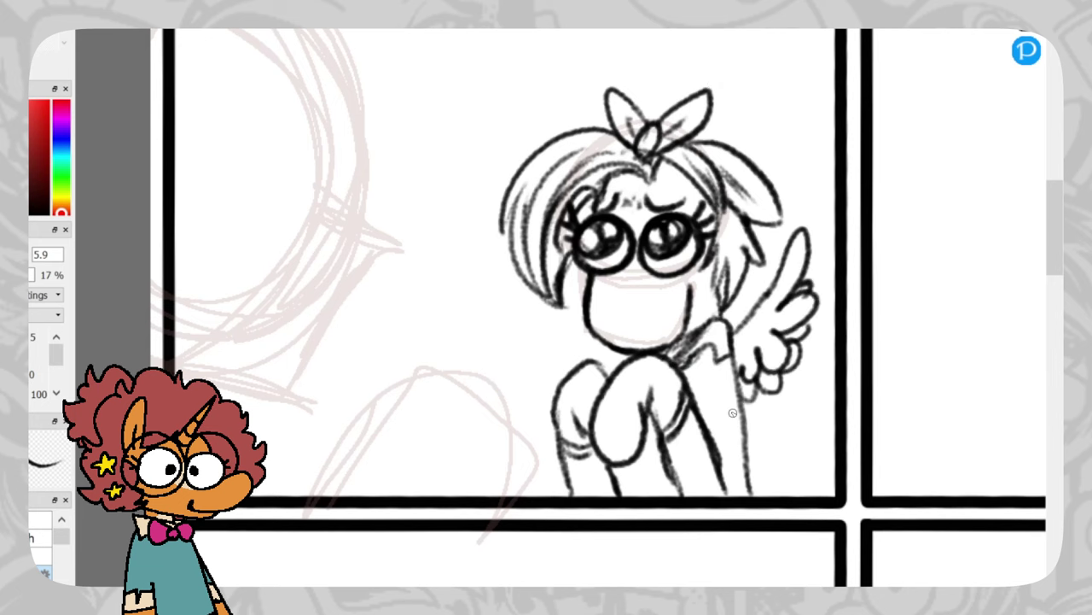
{"action": "scroll", "coordinate": [733, 413], "scroll_direction": "down", "scroll_amount": 3}
{"action": "scroll", "coordinate": [708, 353], "scroll_direction": "up", "scroll_amount": 2}
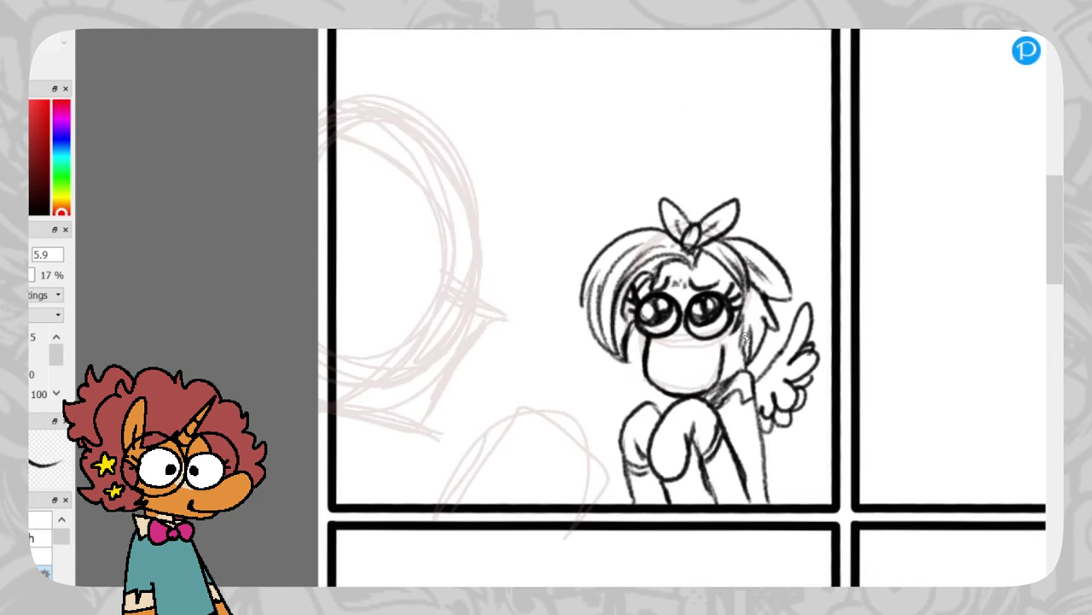
Ink the outer hair contour behind the pony's ear and add two nostril dots to the muzzle
{"action": "left_click_drag", "start_coordinate": [735, 220], "coordinate": [779, 261]}
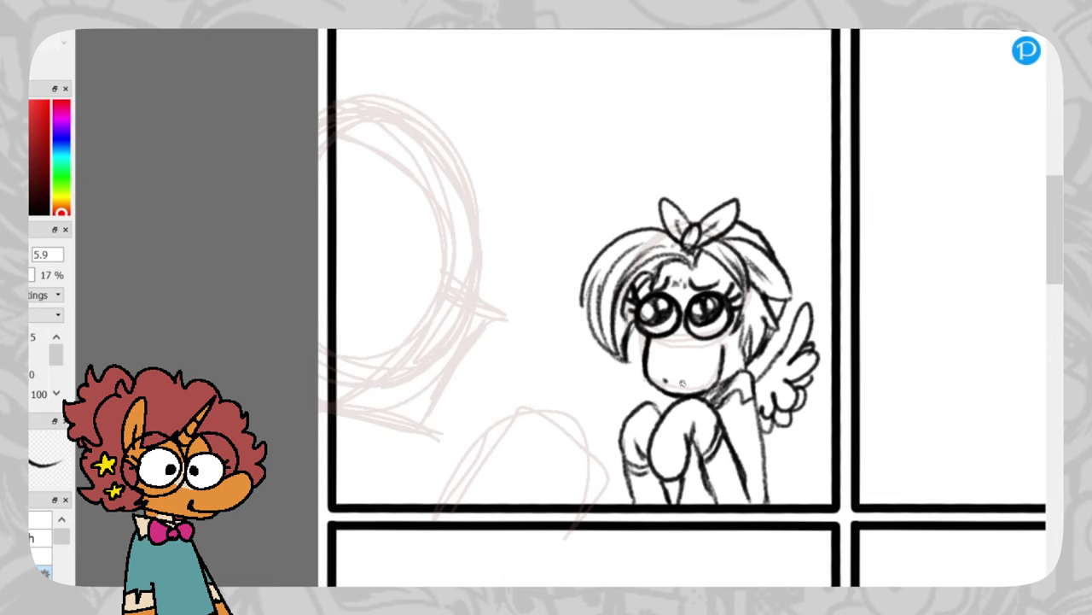
{"action": "scroll", "coordinate": [720, 248], "scroll_direction": "up", "scroll_amount": 1}
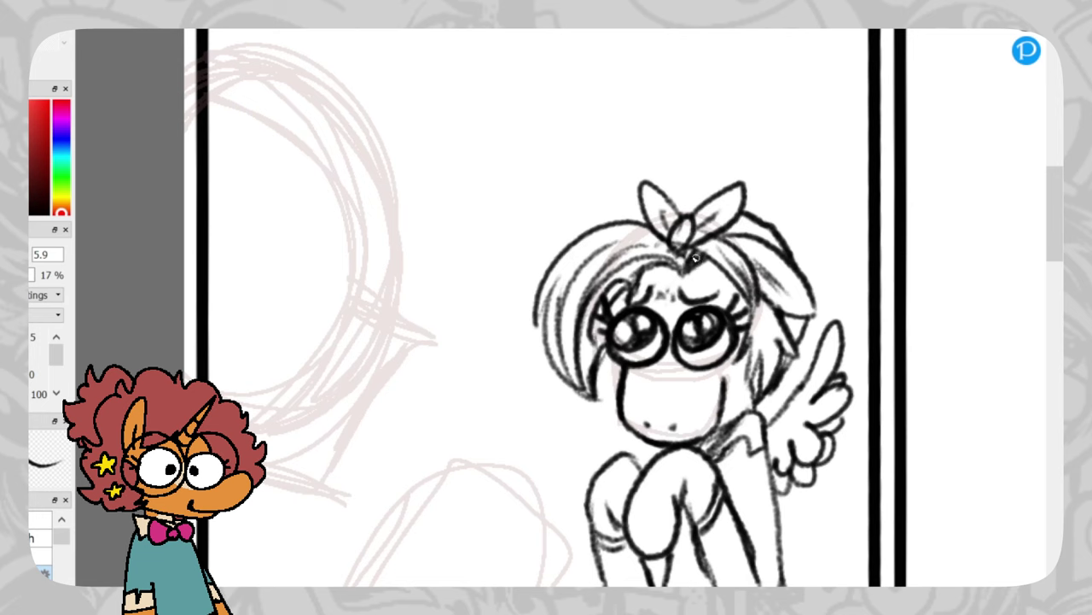
{"action": "left_click_drag", "start_coordinate": [126, 170], "coordinate": [342, 222]}
{"action": "scroll", "coordinate": [446, 248], "scroll_direction": "down", "scroll_amount": 2}
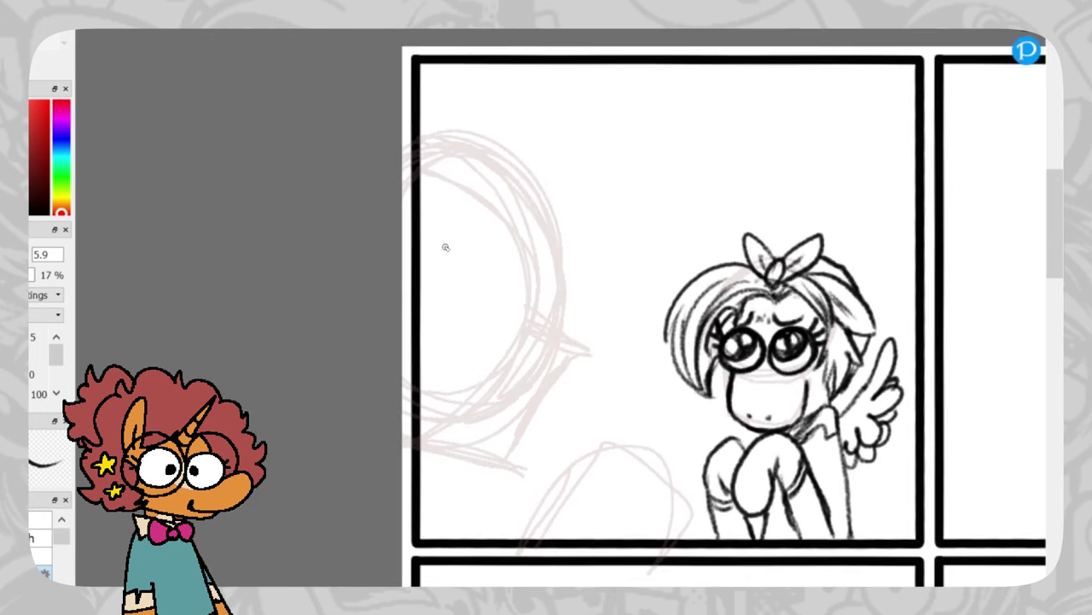
{"action": "scroll", "coordinate": [787, 435], "scroll_direction": "up", "scroll_amount": 5}
{"action": "scroll", "coordinate": [651, 313], "scroll_direction": "up", "scroll_amount": 1}
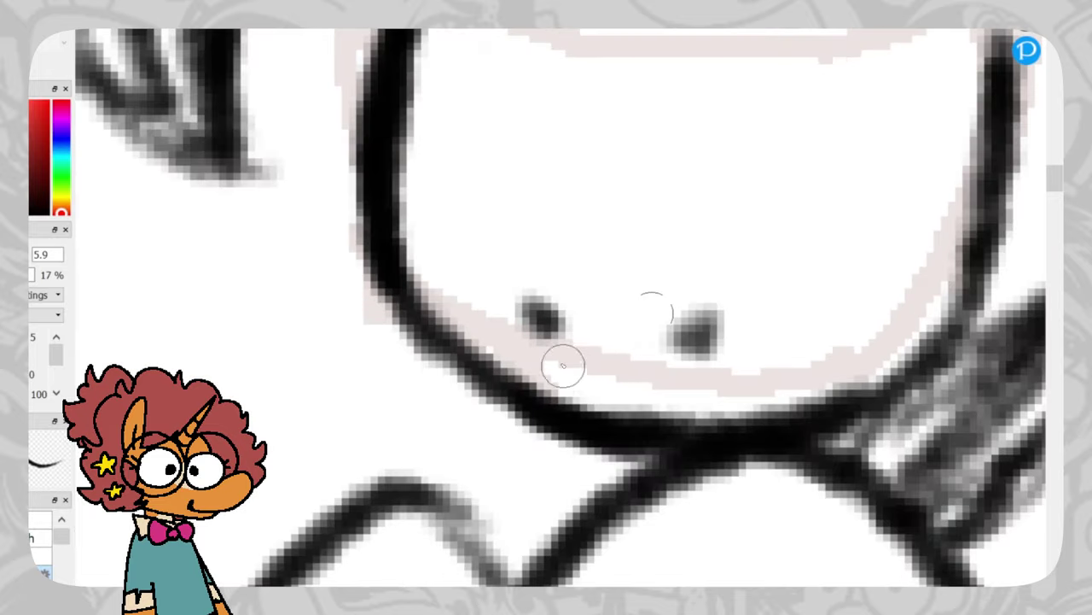
{"action": "mouse_move", "coordinate": [564, 366]}
{"action": "left_mouse_down"}
{"action": "mouse_move", "coordinate": [632, 369]}
{"action": "mouse_move", "coordinate": [611, 404]}
{"action": "left_mouse_up"}
{"action": "scroll", "coordinate": [834, 319], "scroll_direction": "down", "scroll_amount": 6}
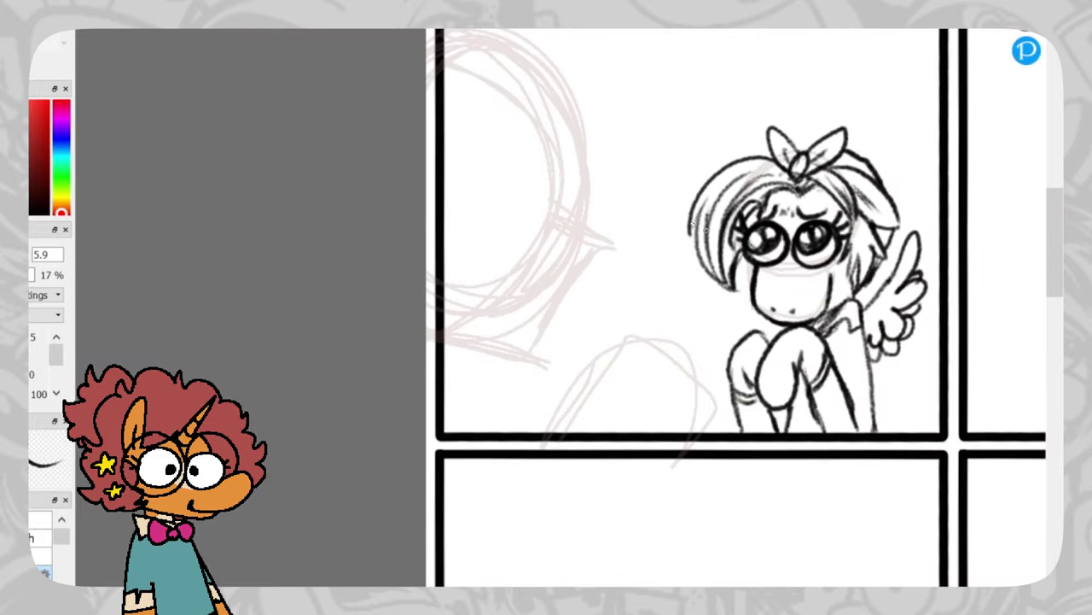
Ink the large character's half-lidded round eye with a solid pupil and two lashes, using a 12.4 brush
{"action": "scroll", "coordinate": [593, 159], "scroll_direction": "up", "scroll_amount": 2}
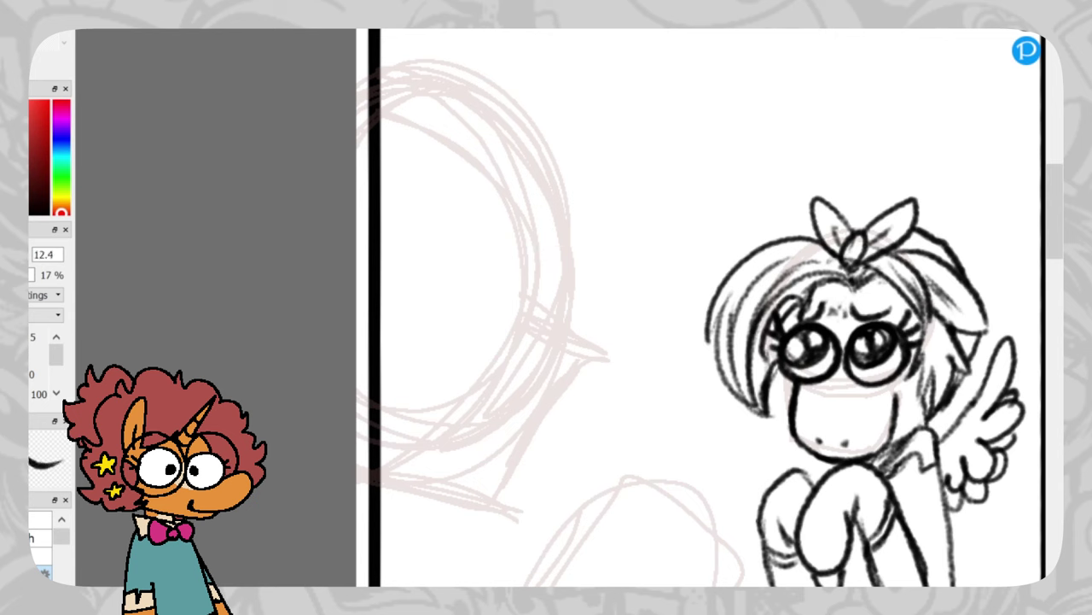
{"action": "mouse_move", "coordinate": [490, 194]}
{"action": "left_mouse_down"}
{"action": "mouse_move", "coordinate": [502, 314]}
{"action": "mouse_move", "coordinate": [536, 256]}
{"action": "mouse_move", "coordinate": [542, 278]}
{"action": "mouse_move", "coordinate": [546, 261]}
{"action": "left_mouse_up"}
{"action": "left_click_drag", "start_coordinate": [541, 238], "coordinate": [445, 235]}
{"action": "mouse_move", "coordinate": [526, 274]}
{"action": "left_mouse_down"}
{"action": "mouse_move", "coordinate": [499, 243]}
{"action": "mouse_move", "coordinate": [441, 263]}
{"action": "left_mouse_up"}
{"action": "left_click_drag", "start_coordinate": [441, 226], "coordinate": [425, 209]}
{"action": "left_click_drag", "start_coordinate": [440, 264], "coordinate": [425, 261]}
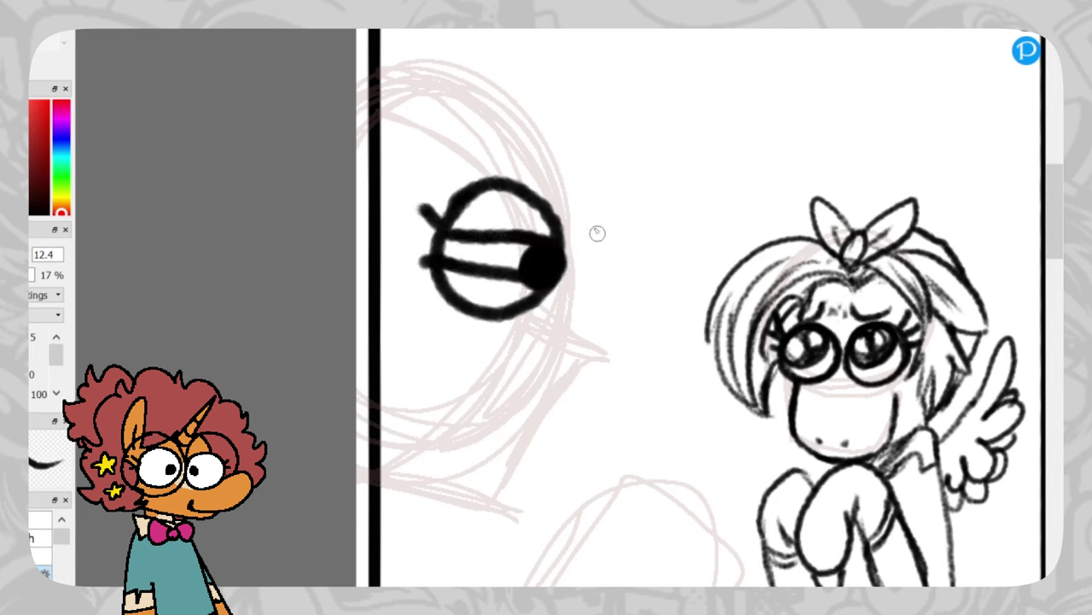
Ink the large character's angular open beak from the eye down to the lower jaw
{"action": "mouse_move", "coordinate": [562, 256]}
{"action": "left_mouse_down"}
{"action": "mouse_move", "coordinate": [647, 330]}
{"action": "mouse_move", "coordinate": [595, 419]}
{"action": "mouse_move", "coordinate": [524, 510]}
{"action": "mouse_move", "coordinate": [398, 487]}
{"action": "mouse_move", "coordinate": [478, 501]}
{"action": "mouse_move", "coordinate": [415, 487]}
{"action": "left_mouse_up"}
{"action": "key", "text": "ctrl+z"}
{"action": "key", "text": "ctrl+z"}
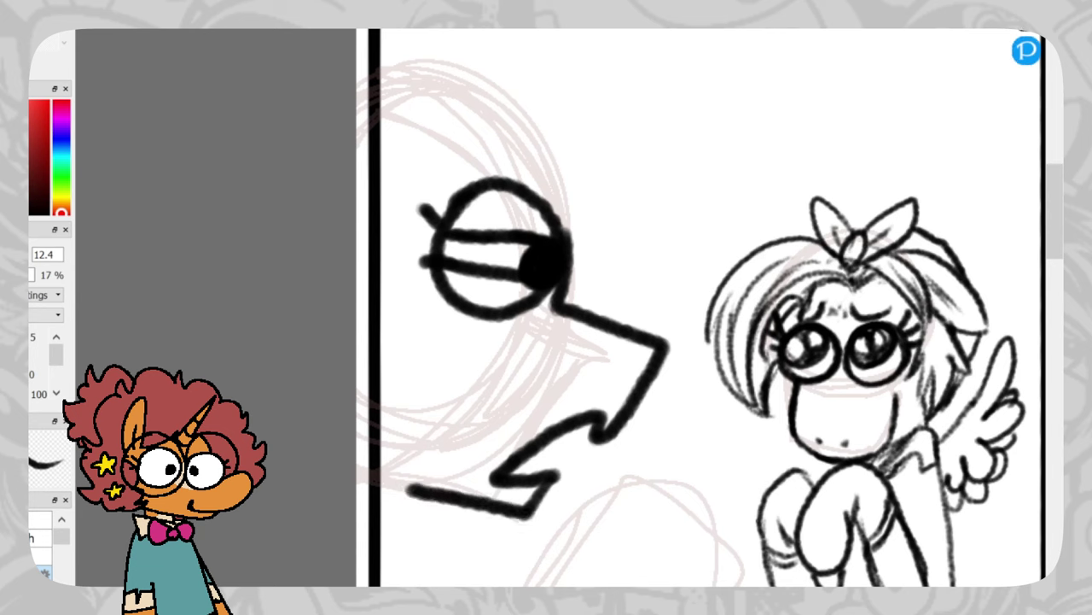
Ink the large character's raised hand below the beak with an extended finger, a curled thumb and small shading marks
{"action": "mouse_move", "coordinate": [548, 586]}
{"action": "left_mouse_down"}
{"action": "mouse_move", "coordinate": [623, 492]}
{"action": "mouse_move", "coordinate": [744, 538]}
{"action": "mouse_move", "coordinate": [722, 586]}
{"action": "left_mouse_up"}
{"action": "key", "text": "ctrl+z"}
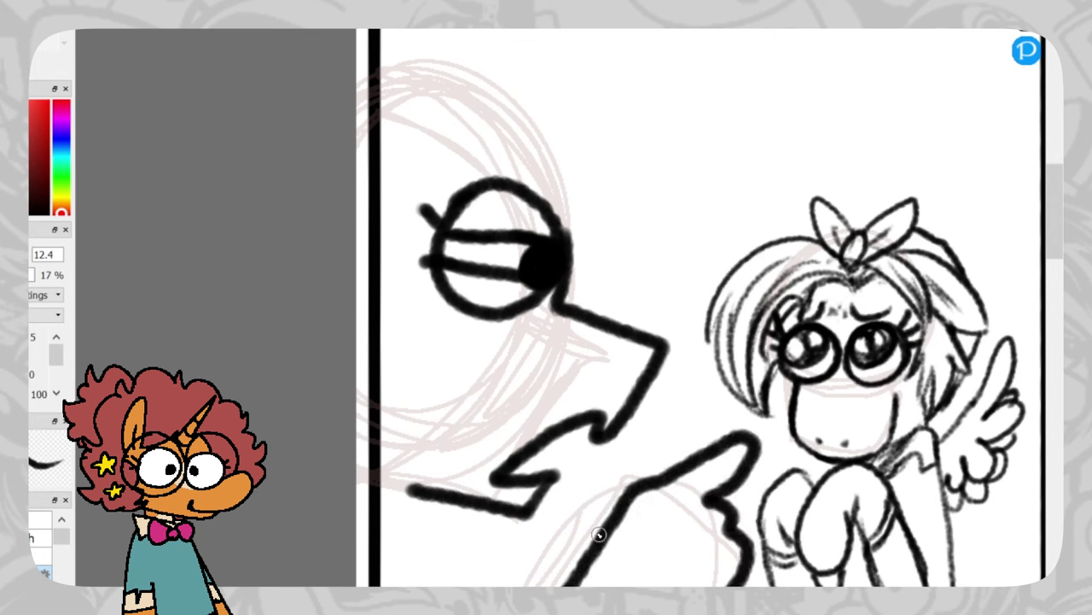
{"action": "left_click_drag", "start_coordinate": [598, 536], "coordinate": [614, 485]}
{"action": "key", "text": "ctrl+z"}
{"action": "mouse_move", "coordinate": [586, 556]}
{"action": "left_mouse_down"}
{"action": "mouse_move", "coordinate": [619, 481]}
{"action": "mouse_move", "coordinate": [661, 468]}
{"action": "mouse_move", "coordinate": [672, 487]}
{"action": "left_mouse_up"}
{"action": "left_click_drag", "start_coordinate": [651, 501], "coordinate": [698, 491]}
{"action": "key", "text": "ctrl+z"}
{"action": "key", "text": "ctrl+z"}
{"action": "key", "text": "ctrl+z"}
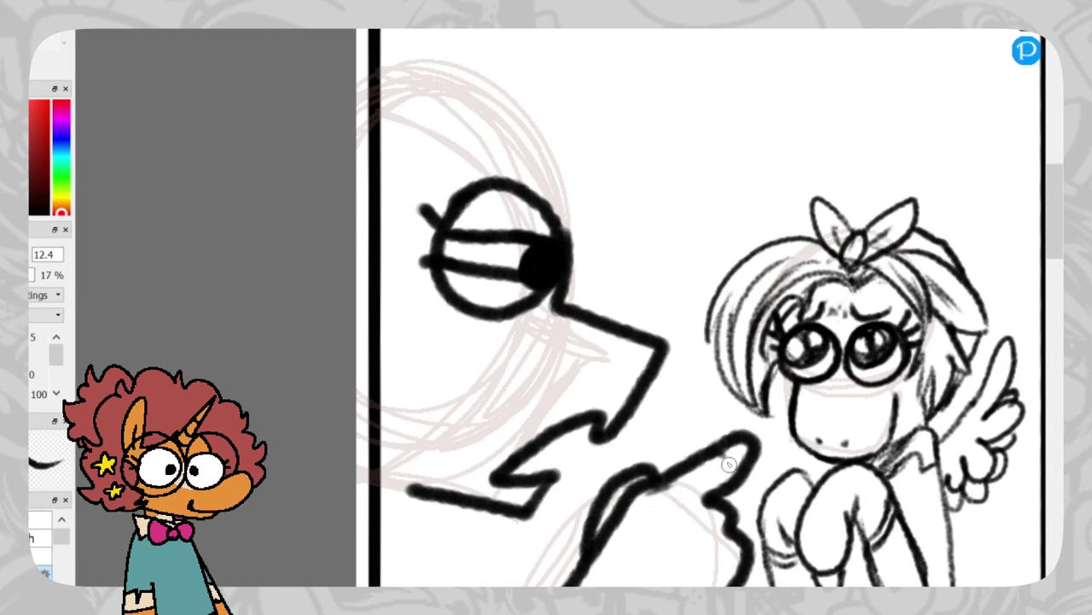
{"action": "mouse_move", "coordinate": [724, 456]}
{"action": "left_mouse_down"}
{"action": "mouse_move", "coordinate": [734, 462]}
{"action": "mouse_move", "coordinate": [687, 476]}
{"action": "left_mouse_up"}
{"action": "left_click_drag", "start_coordinate": [594, 538], "coordinate": [617, 498]}
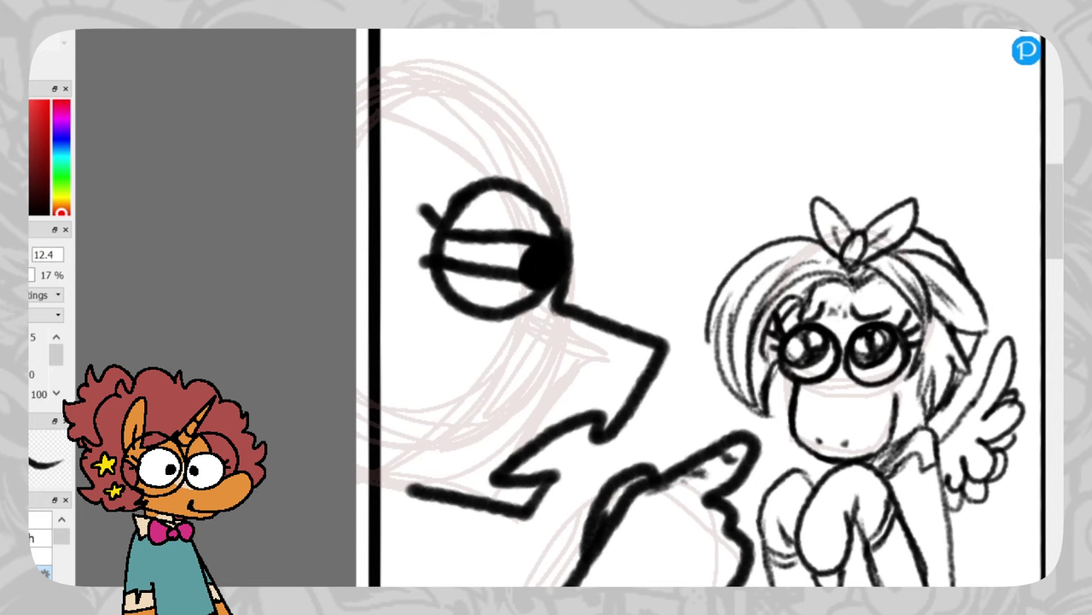
Reduce the brush size to 9.6 and ink the large character's spiky hair crest and tall pointed ear
{"action": "key", "text": "bracketleft"}
{"action": "mouse_move", "coordinate": [556, 205]}
{"action": "left_mouse_down"}
{"action": "mouse_move", "coordinate": [556, 219]}
{"action": "mouse_move", "coordinate": [587, 213]}
{"action": "mouse_move", "coordinate": [673, 316]}
{"action": "mouse_move", "coordinate": [710, 282]}
{"action": "mouse_move", "coordinate": [658, 117]}
{"action": "mouse_move", "coordinate": [587, 54]}
{"action": "mouse_move", "coordinate": [616, 34]}
{"action": "left_mouse_up"}
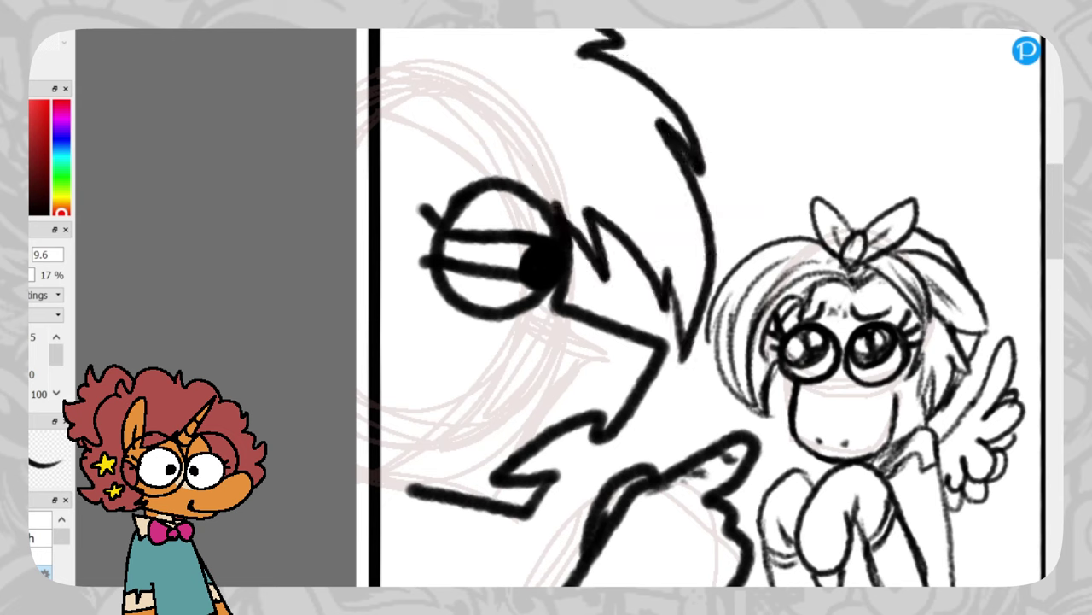
{"action": "left_click_drag", "start_coordinate": [440, 33], "coordinate": [388, 230]}
{"action": "left_click_drag", "start_coordinate": [426, 33], "coordinate": [382, 103]}
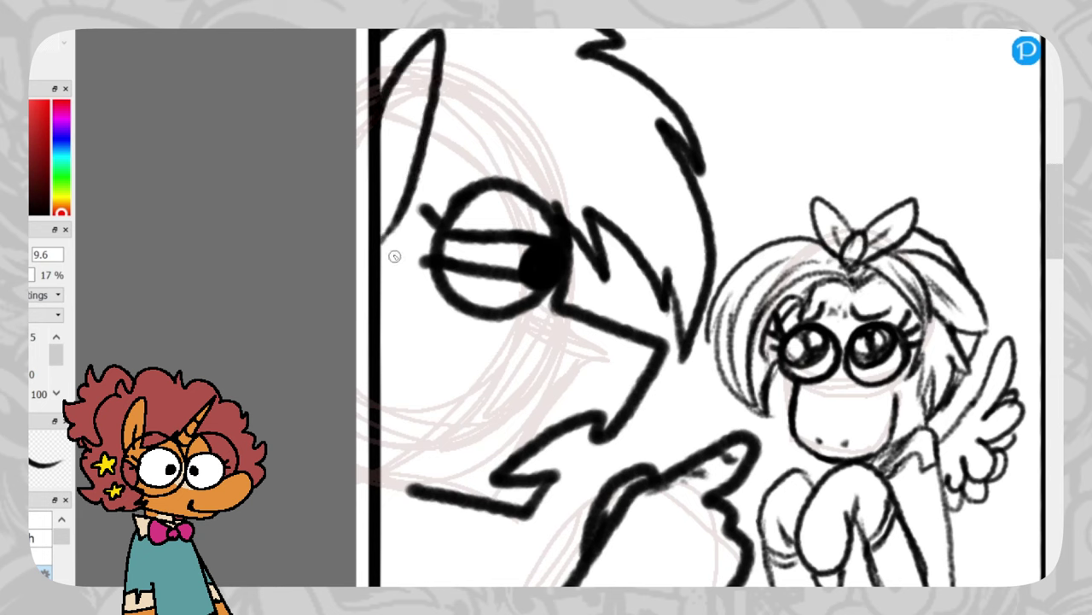
{"action": "mouse_move", "coordinate": [399, 211]}
{"action": "left_mouse_down"}
{"action": "mouse_move", "coordinate": [429, 113]}
{"action": "mouse_move", "coordinate": [403, 133]}
{"action": "mouse_move", "coordinate": [416, 171]}
{"action": "mouse_move", "coordinate": [394, 220]}
{"action": "left_mouse_up"}
{"action": "mouse_move", "coordinate": [394, 219]}
{"action": "left_mouse_down"}
{"action": "mouse_move", "coordinate": [411, 184]}
{"action": "mouse_move", "coordinate": [401, 154]}
{"action": "mouse_move", "coordinate": [430, 109]}
{"action": "left_mouse_up"}
{"action": "key", "text": "ctrl+z"}
{"action": "key", "text": "ctrl+z"}
{"action": "mouse_move", "coordinate": [405, 188]}
{"action": "left_mouse_down"}
{"action": "mouse_move", "coordinate": [388, 228]}
{"action": "mouse_move", "coordinate": [408, 187]}
{"action": "left_mouse_up"}
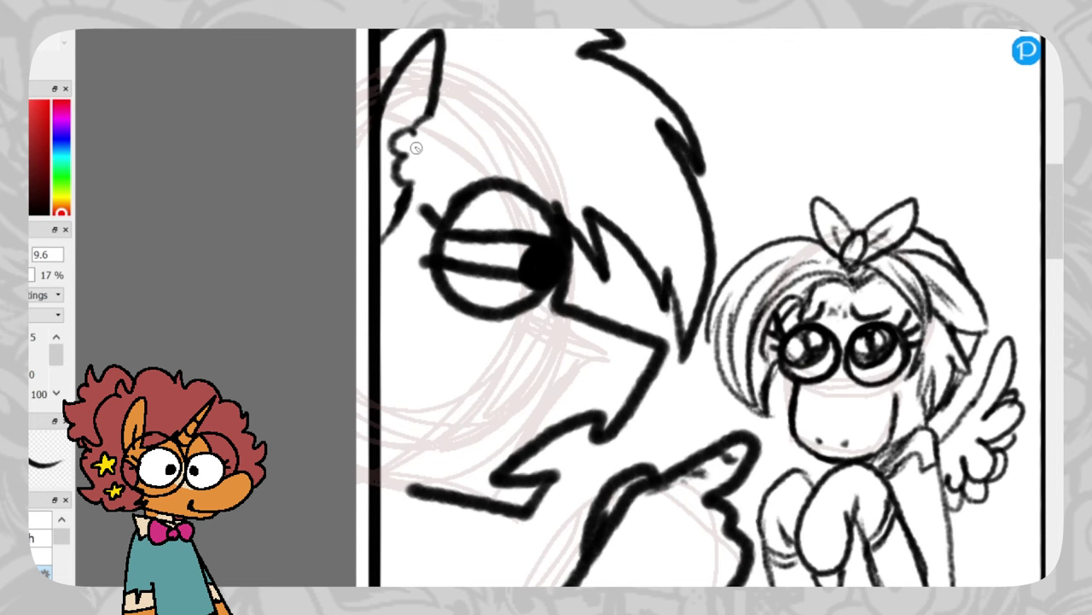
{"action": "key", "text": "ctrl+z"}
{"action": "key", "text": "ctrl+z"}
{"action": "key", "text": "ctrl+z"}
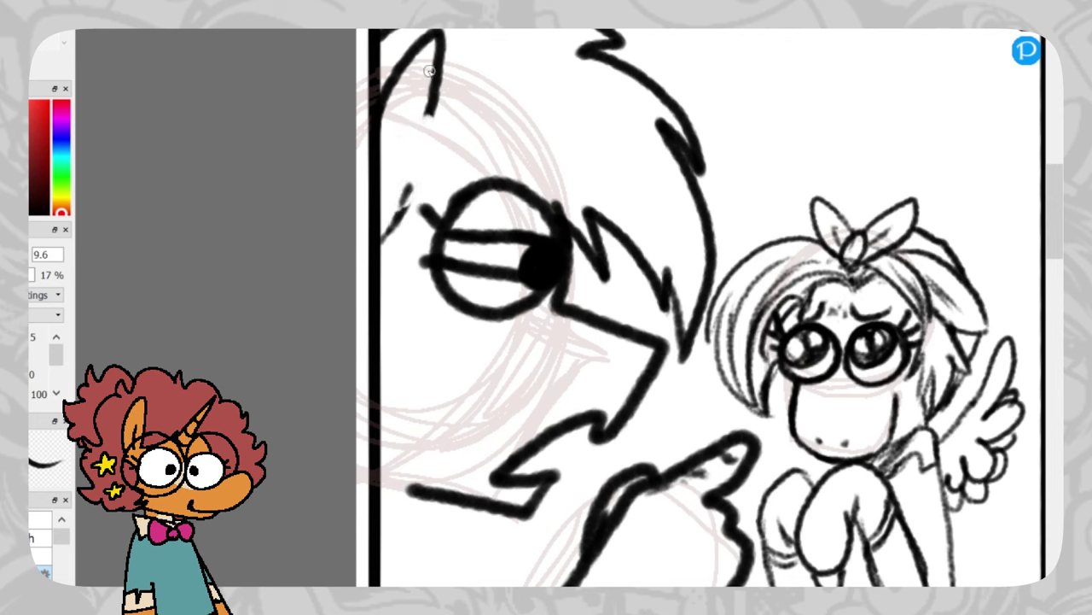
Redraw the lower front edge of the large character's ear with a jagged fur tuft
{"action": "mouse_move", "coordinate": [429, 110]}
{"action": "left_mouse_down"}
{"action": "mouse_move", "coordinate": [416, 149]}
{"action": "mouse_move", "coordinate": [398, 142]}
{"action": "mouse_move", "coordinate": [392, 154]}
{"action": "mouse_move", "coordinate": [408, 189]}
{"action": "mouse_move", "coordinate": [396, 217]}
{"action": "left_mouse_up"}
{"action": "key", "text": "ctrl+z"}
{"action": "mouse_move", "coordinate": [421, 137]}
{"action": "left_mouse_down"}
{"action": "mouse_move", "coordinate": [385, 166]}
{"action": "mouse_move", "coordinate": [408, 179]}
{"action": "mouse_move", "coordinate": [392, 135]}
{"action": "mouse_move", "coordinate": [393, 219]}
{"action": "mouse_move", "coordinate": [410, 183]}
{"action": "mouse_move", "coordinate": [382, 236]}
{"action": "left_mouse_up"}
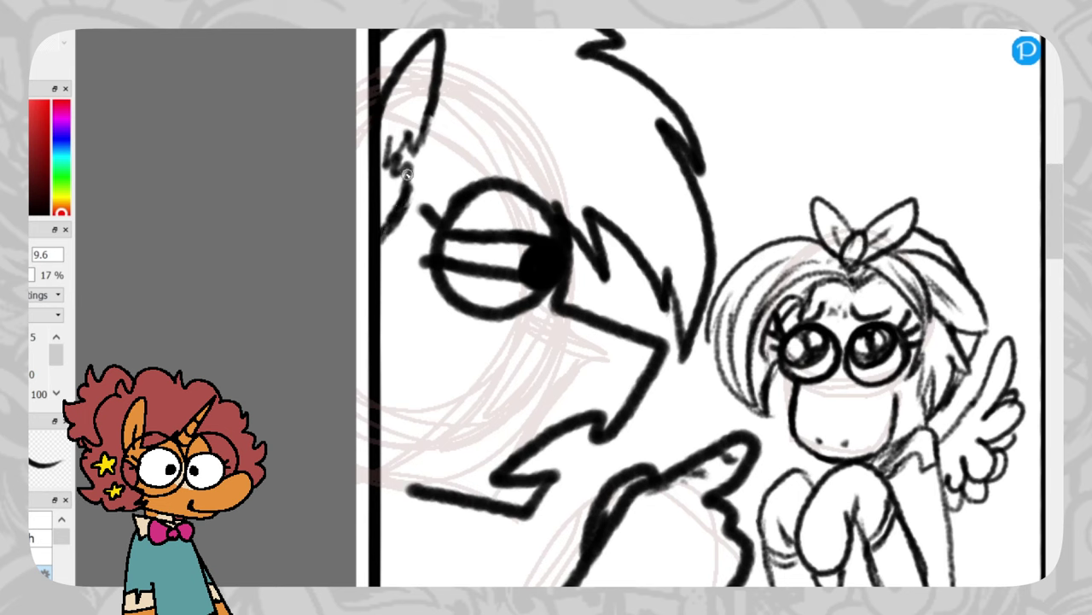
Ink an angry brow above the large character's eye, a line joining ear and lash, and a crease at the mouth corner
{"action": "left_click_drag", "start_coordinate": [485, 124], "coordinate": [557, 207]}
{"action": "left_click_drag", "start_coordinate": [463, 150], "coordinate": [515, 170]}
{"action": "left_click_drag", "start_coordinate": [403, 222], "coordinate": [437, 225]}
{"action": "left_click_drag", "start_coordinate": [509, 435], "coordinate": [492, 486]}
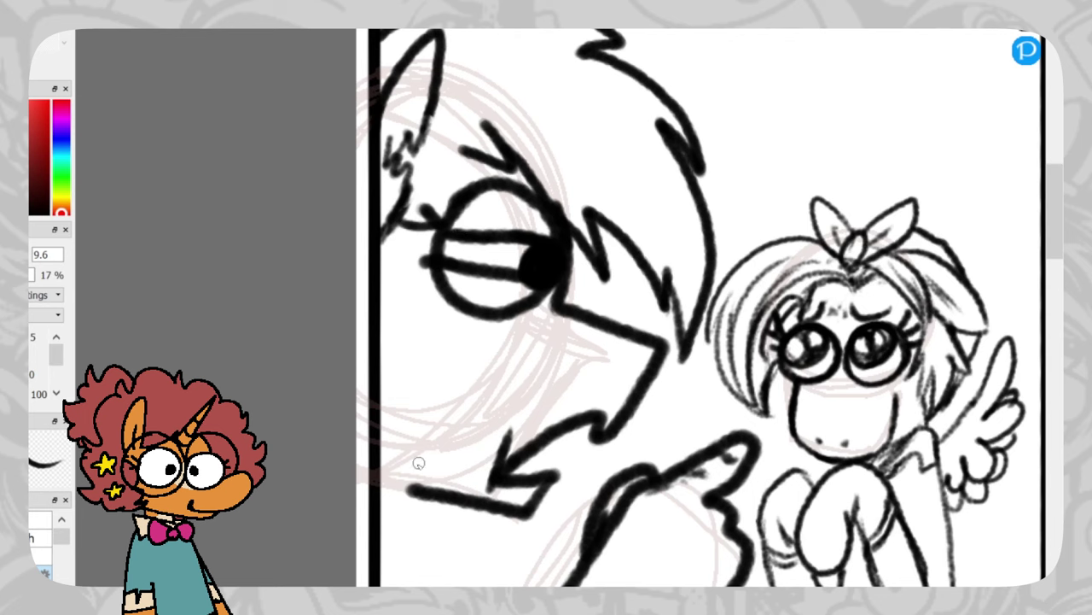
Extend the large character's jaw line to the panel border and ink the neck and blocky collar beneath it
{"action": "mouse_move", "coordinate": [413, 490]}
{"action": "left_mouse_down"}
{"action": "mouse_move", "coordinate": [416, 461]}
{"action": "mouse_move", "coordinate": [413, 487]}
{"action": "mouse_move", "coordinate": [383, 478]}
{"action": "mouse_move", "coordinate": [419, 484]}
{"action": "mouse_move", "coordinate": [472, 443]}
{"action": "mouse_move", "coordinate": [442, 279]}
{"action": "mouse_move", "coordinate": [456, 479]}
{"action": "mouse_move", "coordinate": [391, 474]}
{"action": "mouse_move", "coordinate": [421, 509]}
{"action": "mouse_move", "coordinate": [413, 468]}
{"action": "mouse_move", "coordinate": [374, 413]}
{"action": "mouse_move", "coordinate": [377, 500]}
{"action": "mouse_move", "coordinate": [393, 427]}
{"action": "mouse_move", "coordinate": [382, 431]}
{"action": "mouse_move", "coordinate": [404, 520]}
{"action": "mouse_move", "coordinate": [442, 535]}
{"action": "mouse_move", "coordinate": [426, 575]}
{"action": "mouse_move", "coordinate": [381, 553]}
{"action": "left_mouse_up"}
{"action": "key", "text": "ctrl+z"}
{"action": "key", "text": "ctrl+z"}
{"action": "key", "text": "ctrl+z"}
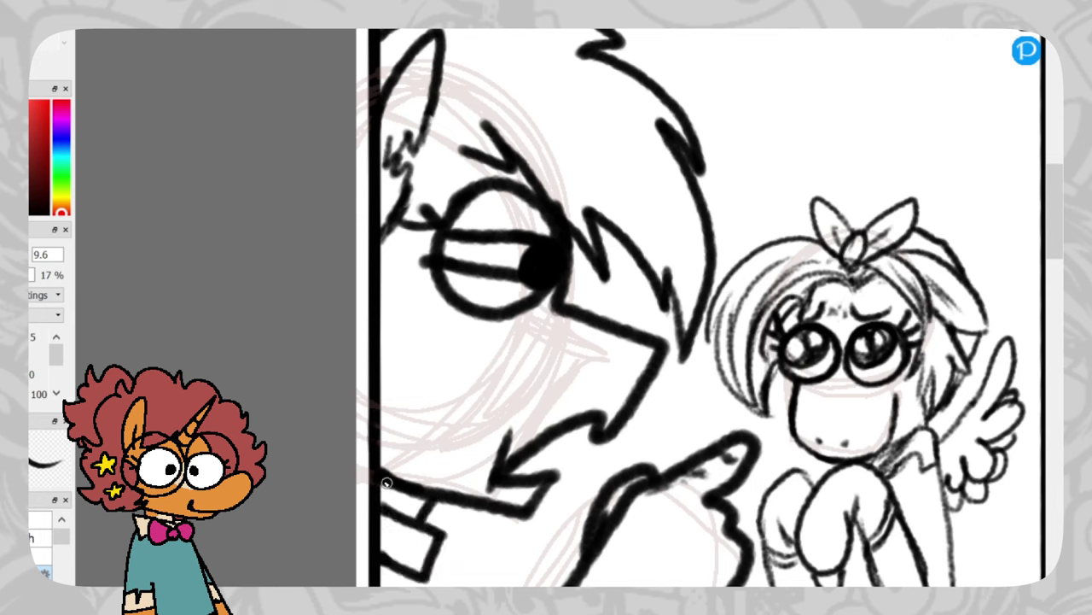
Blacken the large character's neck corner beneath the jaw and add a round button to the collar
{"action": "left_click_drag", "start_coordinate": [391, 496], "coordinate": [415, 490]}
{"action": "left_click_drag", "start_coordinate": [417, 544], "coordinate": [415, 544]}
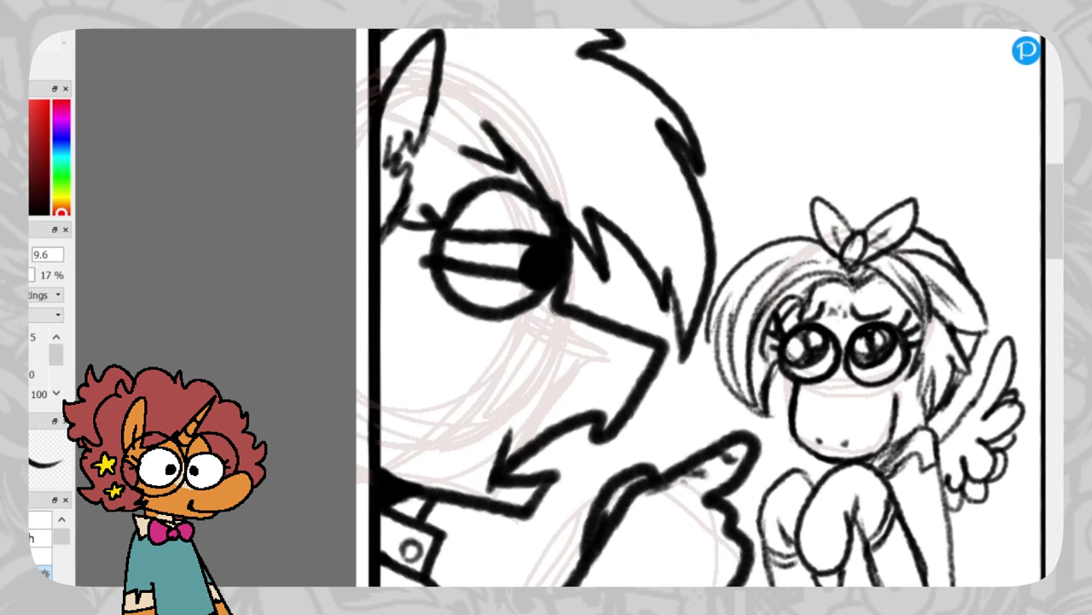
{"action": "scroll", "coordinate": [552, 332], "scroll_direction": "down", "scroll_amount": 5}
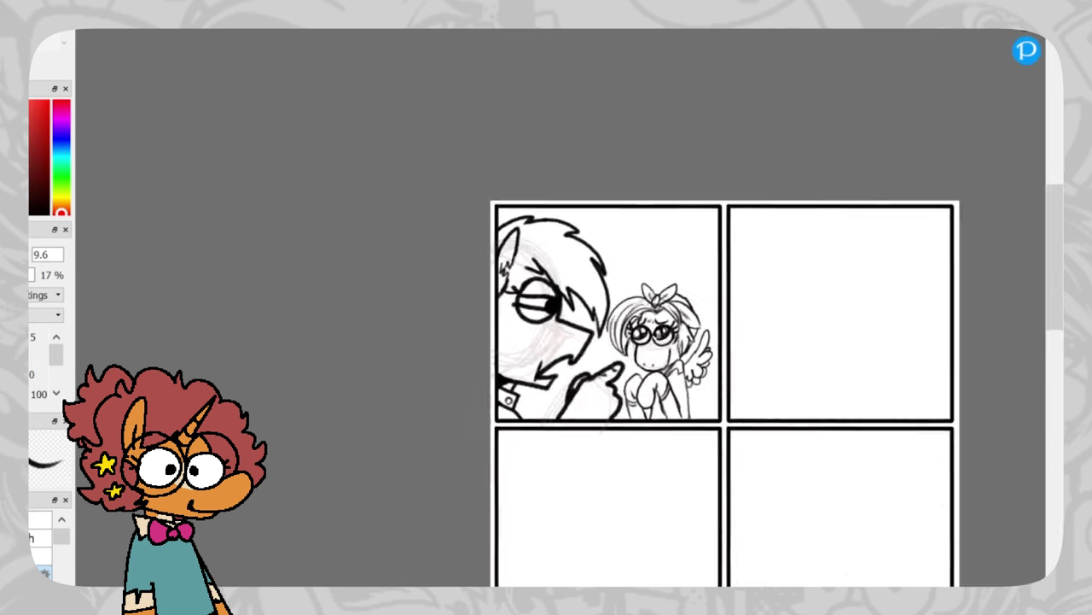
{"action": "scroll", "coordinate": [555, 328], "scroll_direction": "up", "scroll_amount": 5}
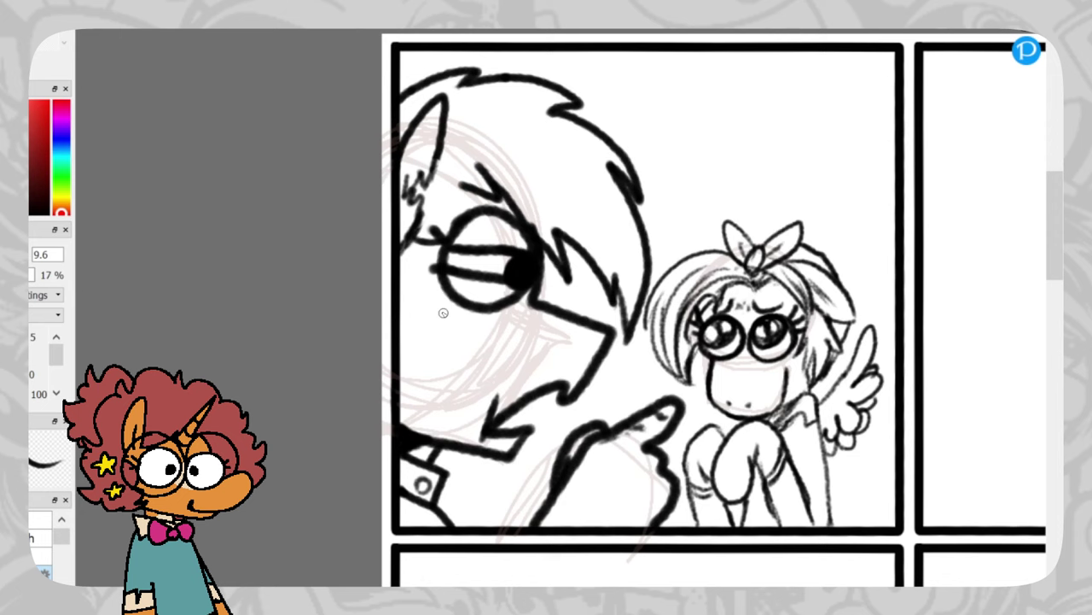
Add the text "Fluttershy GIVE a SPEECH to motivate our troops or we're all going to DIE to DEATH" above the small pony
{"action": "scroll", "coordinate": [443, 313], "scroll_direction": "right", "scroll_amount": 3}
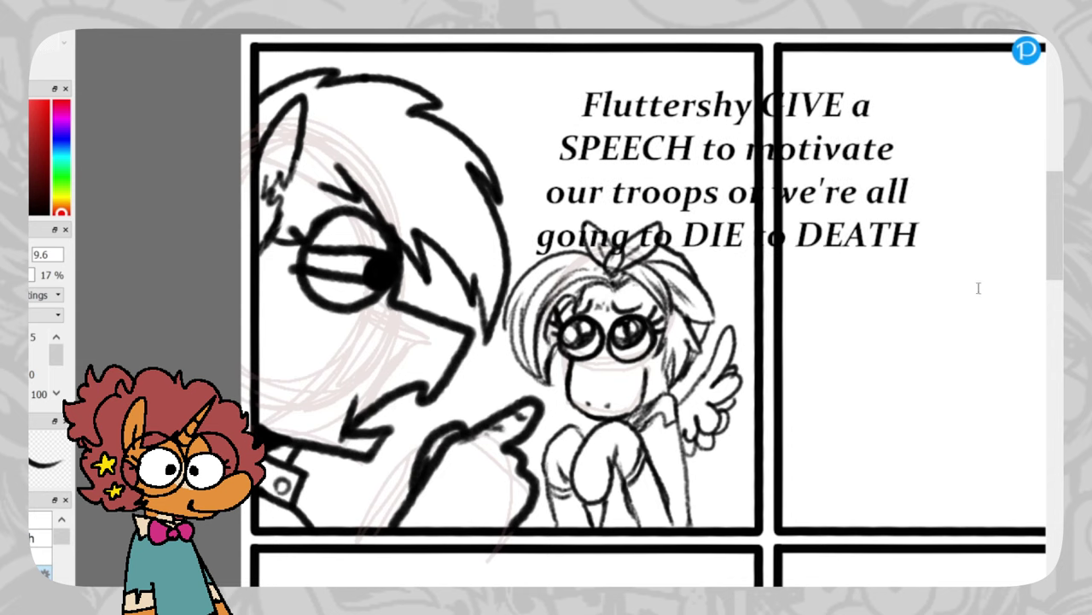
{"action": "left_click_drag", "start_coordinate": [597, 126], "coordinate": [502, 105]}
{"action": "scroll", "coordinate": [668, 275], "scroll_direction": "down", "scroll_amount": 1}
{"action": "scroll", "coordinate": [723, 250], "scroll_direction": "up", "scroll_amount": 1}
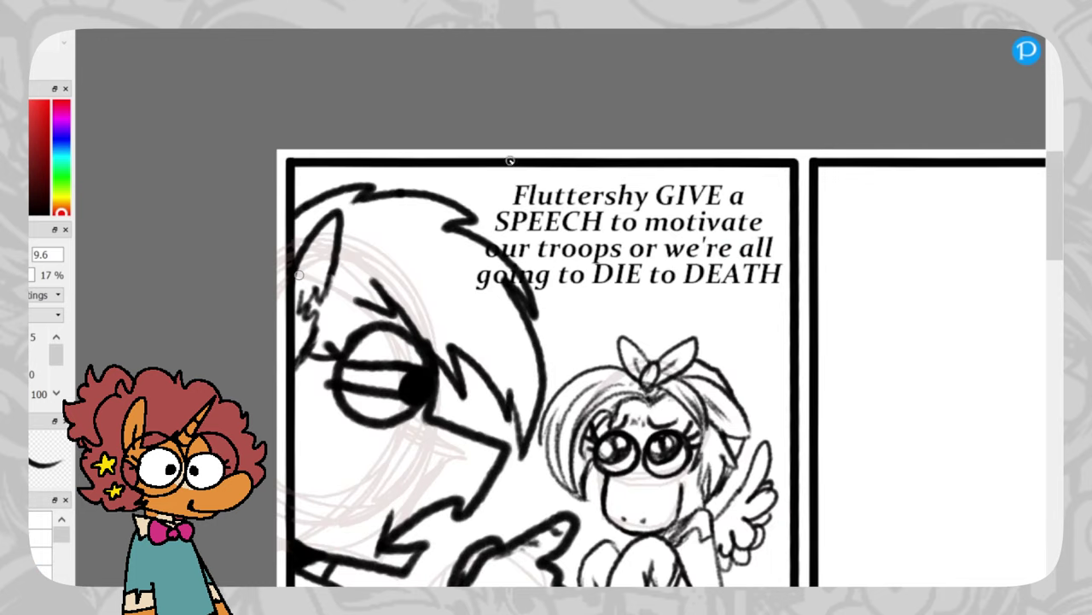
{"action": "mouse_move", "coordinate": [506, 165]}
{"action": "left_mouse_down"}
{"action": "mouse_move", "coordinate": [482, 198]}
{"action": "mouse_move", "coordinate": [454, 290]}
{"action": "mouse_move", "coordinate": [541, 314]}
{"action": "mouse_move", "coordinate": [483, 195]}
{"action": "mouse_move", "coordinate": [466, 230]}
{"action": "mouse_move", "coordinate": [504, 319]}
{"action": "left_mouse_up"}
{"action": "key", "text": "ctrl+z"}
{"action": "key", "text": "ctrl+z"}
{"action": "key", "text": "ctrl+z"}
Ink a lobed speech bubble around the dialogue, joined to the panel border, with a pointed tail below
{"action": "mouse_move", "coordinate": [506, 166]}
{"action": "left_mouse_down"}
{"action": "mouse_move", "coordinate": [466, 297]}
{"action": "mouse_move", "coordinate": [563, 316]}
{"action": "mouse_move", "coordinate": [583, 351]}
{"action": "left_mouse_up"}
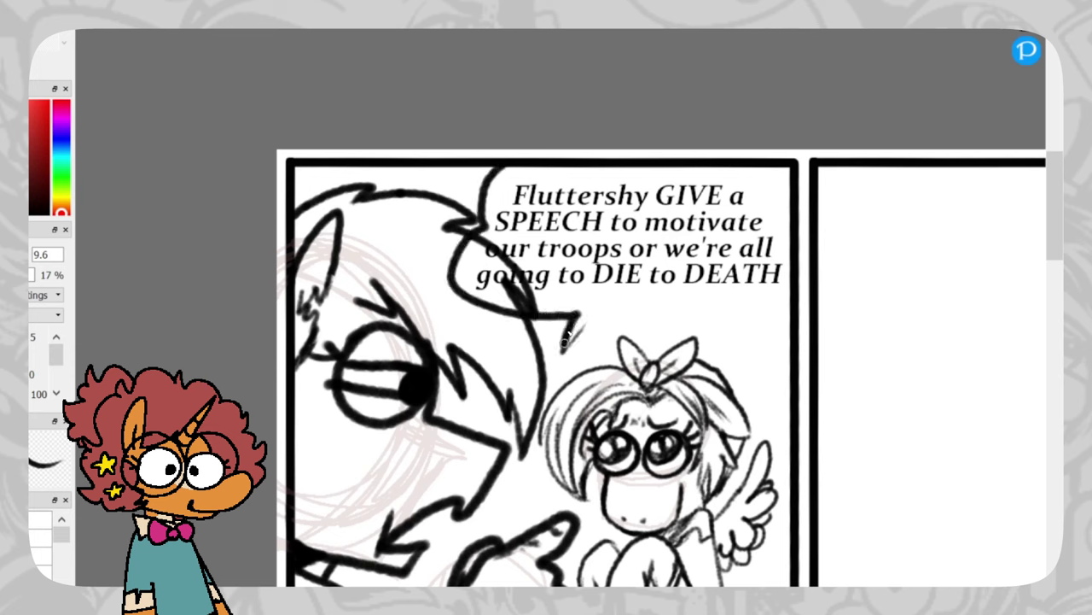
{"action": "key", "text": "ctrl+z"}
{"action": "mouse_move", "coordinate": [515, 164]}
{"action": "left_mouse_down"}
{"action": "mouse_move", "coordinate": [483, 222]}
{"action": "mouse_move", "coordinate": [479, 303]}
{"action": "mouse_move", "coordinate": [573, 308]}
{"action": "mouse_move", "coordinate": [580, 326]}
{"action": "mouse_move", "coordinate": [570, 308]}
{"action": "mouse_move", "coordinate": [793, 309]}
{"action": "left_mouse_up"}
{"action": "key", "text": "ctrl+z"}
{"action": "mouse_move", "coordinate": [784, 212]}
{"action": "left_mouse_down"}
{"action": "mouse_move", "coordinate": [764, 178]}
{"action": "mouse_move", "coordinate": [794, 225]}
{"action": "left_mouse_up"}
{"action": "scroll", "coordinate": [528, 315], "scroll_direction": "down", "scroll_amount": 4}
{"action": "scroll", "coordinate": [529, 314], "scroll_direction": "up", "scroll_amount": 3}
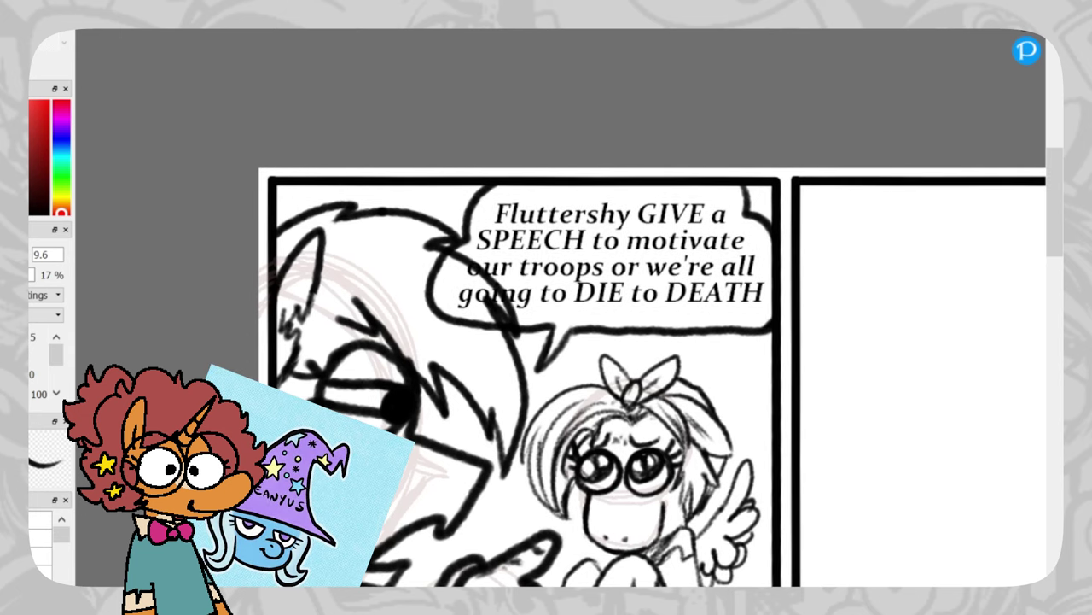
Fill the speech bubble and its tail with solid pink behind the text, using a size 10.9 brush at 100% opacity
{"action": "left_click", "coordinate": [61, 106]}
{"action": "left_click", "coordinate": [41, 538]}
{"action": "left_click_drag", "start_coordinate": [19, 255], "coordinate": [27, 254]}
{"action": "mouse_move", "coordinate": [502, 227]}
{"action": "left_mouse_down"}
{"action": "mouse_move", "coordinate": [507, 216]}
{"action": "mouse_move", "coordinate": [461, 265]}
{"action": "mouse_move", "coordinate": [478, 307]}
{"action": "mouse_move", "coordinate": [538, 295]}
{"action": "left_mouse_up"}
{"action": "key", "text": "ctrl+z"}
{"action": "mouse_move", "coordinate": [505, 201]}
{"action": "left_mouse_down"}
{"action": "mouse_move", "coordinate": [469, 256]}
{"action": "mouse_move", "coordinate": [547, 282]}
{"action": "mouse_move", "coordinate": [551, 225]}
{"action": "mouse_move", "coordinate": [587, 282]}
{"action": "mouse_move", "coordinate": [634, 273]}
{"action": "left_mouse_up"}
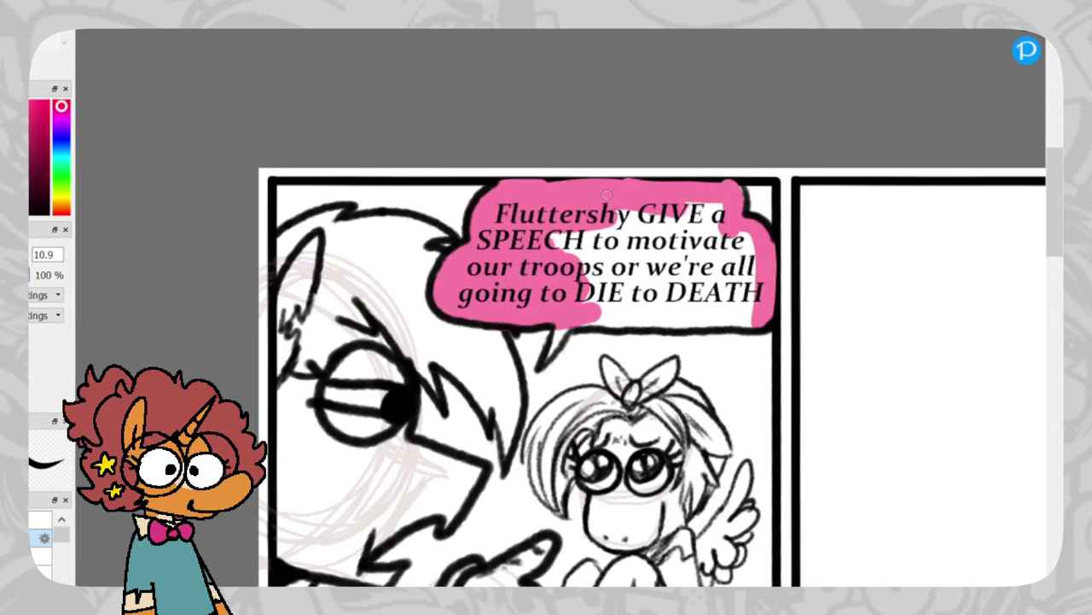
{"action": "mouse_move", "coordinate": [546, 363]}
{"action": "left_mouse_down"}
{"action": "mouse_move", "coordinate": [701, 304]}
{"action": "mouse_move", "coordinate": [664, 325]}
{"action": "mouse_move", "coordinate": [761, 325]}
{"action": "left_mouse_up"}
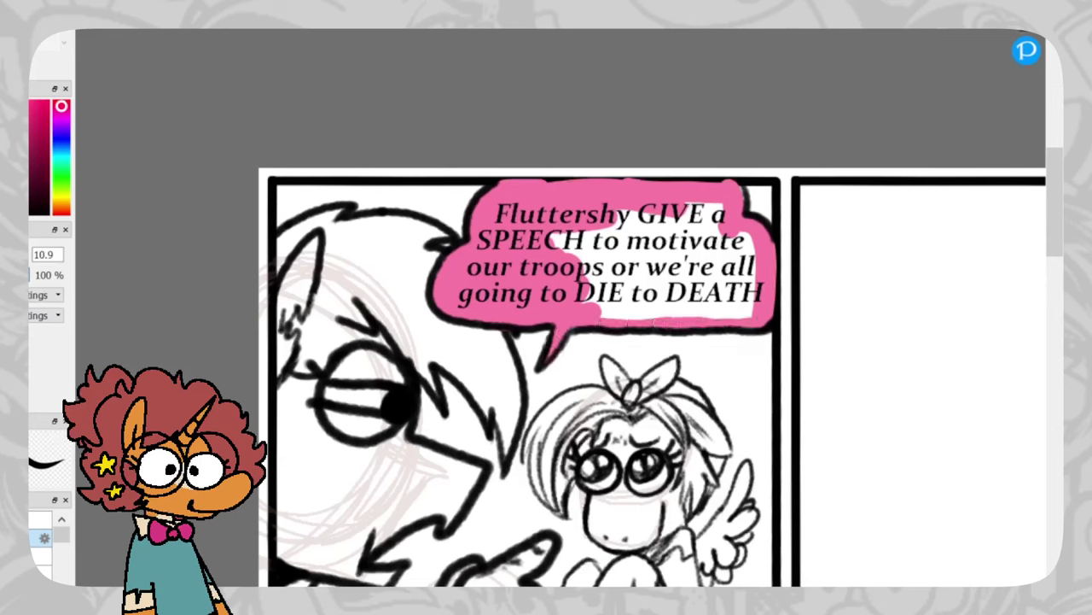
{"action": "left_click", "coordinate": [654, 243]}
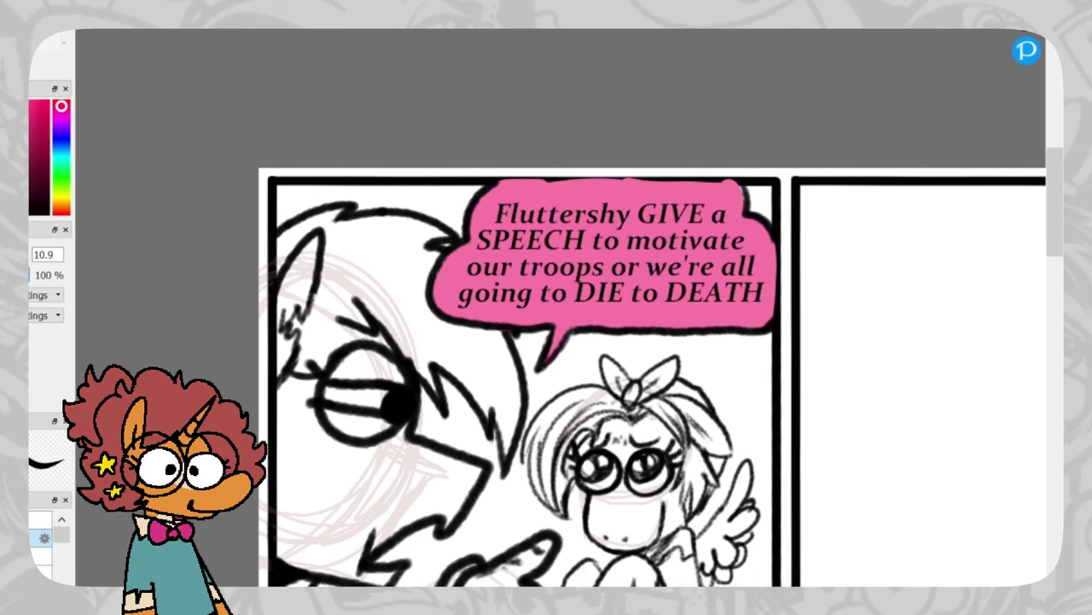
Cover the pink overlapping the panel's upper border with black rectangles that restore a straight edge
{"action": "scroll", "coordinate": [431, 239], "scroll_direction": "down", "scroll_amount": 2}
{"action": "scroll", "coordinate": [452, 236], "scroll_direction": "up", "scroll_amount": 4}
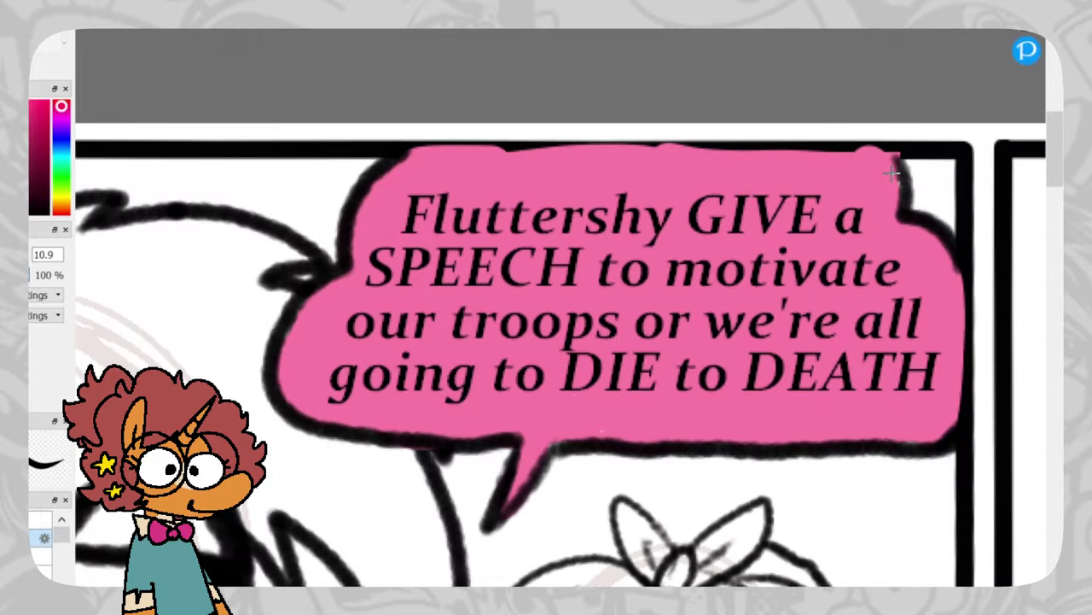
{"action": "right_click", "coordinate": [384, 145]}
{"action": "scroll", "coordinate": [385, 142], "scroll_direction": "up", "scroll_amount": 3}
{"action": "left_click_drag", "start_coordinate": [383, 146], "coordinate": [993, 202]}
{"action": "scroll", "coordinate": [687, 211], "scroll_direction": "down", "scroll_amount": 4}
{"action": "scroll", "coordinate": [987, 215], "scroll_direction": "up", "scroll_amount": 2}
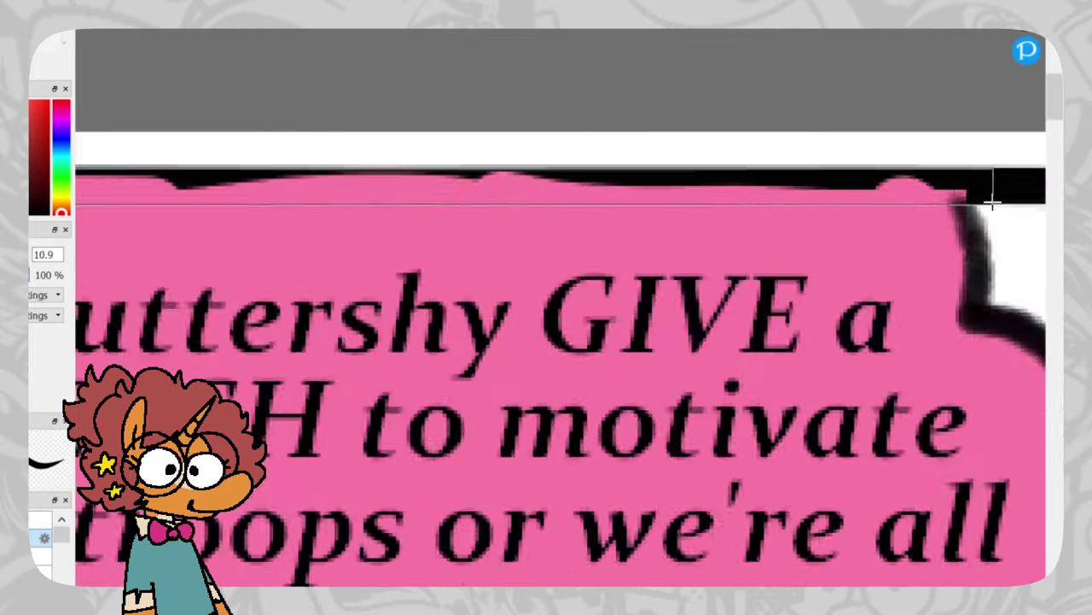
{"action": "scroll", "coordinate": [754, 201], "scroll_direction": "down", "scroll_amount": 3}
{"action": "scroll", "coordinate": [733, 200], "scroll_direction": "up", "scroll_amount": 2}
{"action": "scroll", "coordinate": [749, 260], "scroll_direction": "down", "scroll_amount": 1}
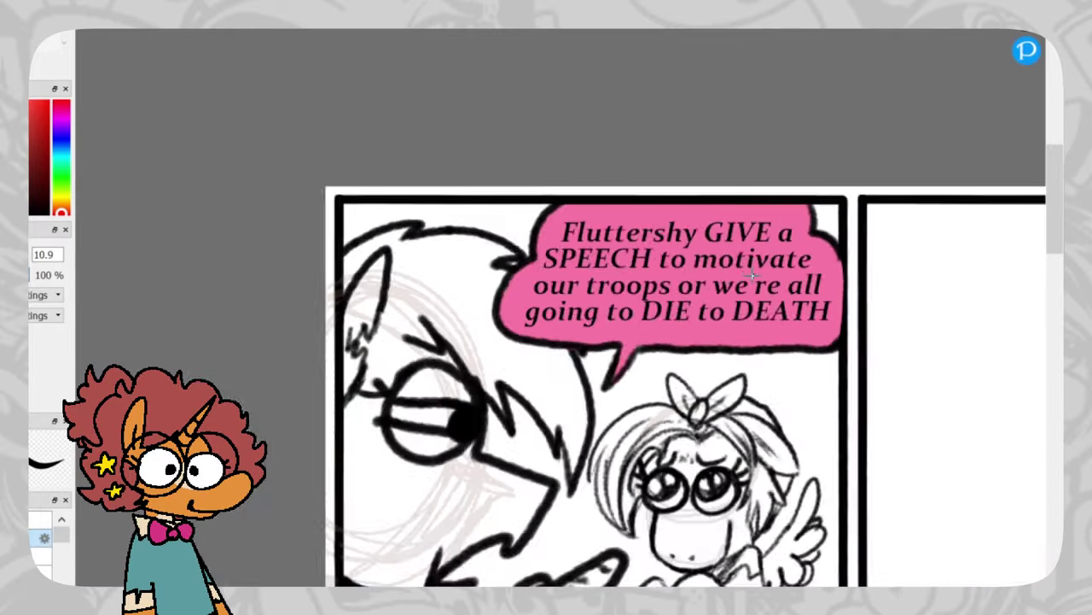
{"action": "scroll", "coordinate": [482, 171], "scroll_direction": "up", "scroll_amount": 8}
{"action": "scroll", "coordinate": [602, 195], "scroll_direction": "down", "scroll_amount": 8}
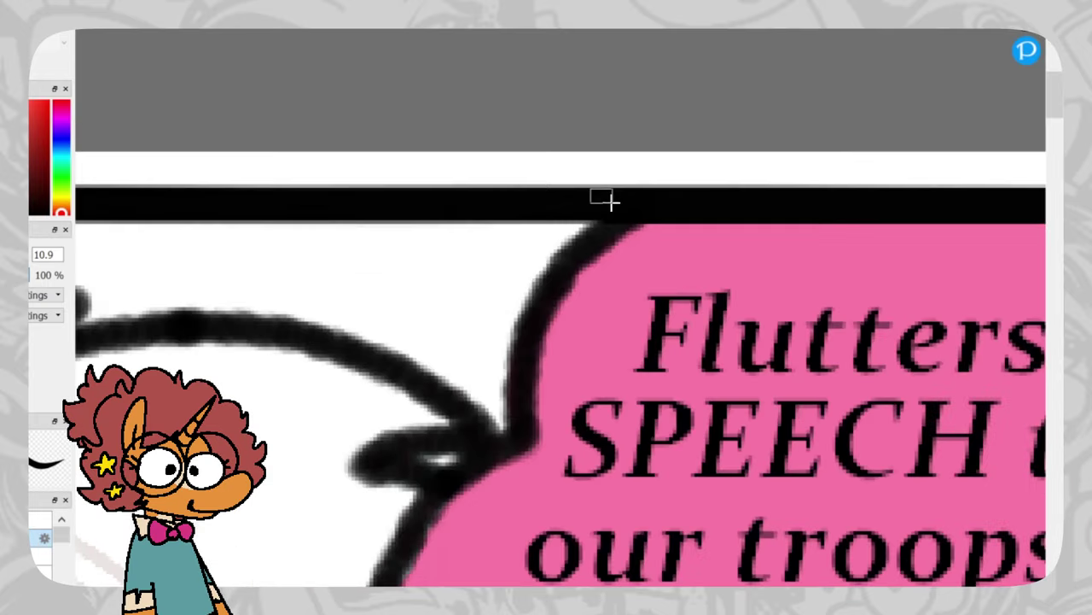
{"action": "scroll", "coordinate": [603, 196], "scroll_direction": "up", "scroll_amount": 1}
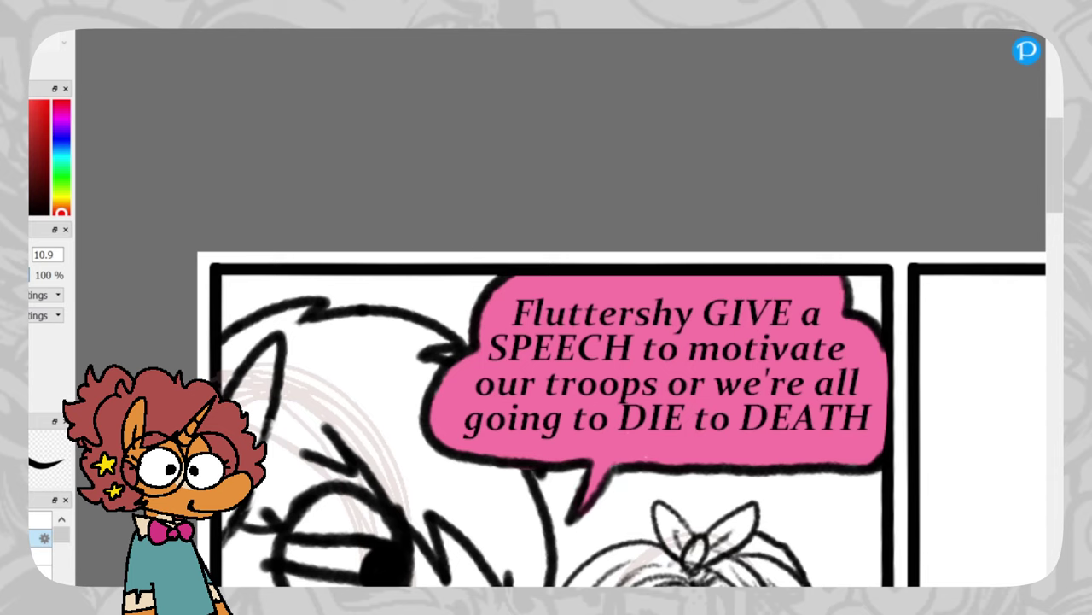
Recolour the speech bubble's fill to white and hide the rough sketch under the large character
{"action": "key", "text": "ctrl+z"}
{"action": "scroll", "coordinate": [514, 268], "scroll_direction": "down", "scroll_amount": 1}
{"action": "scroll", "coordinate": [658, 244], "scroll_direction": "down", "scroll_amount": 1}
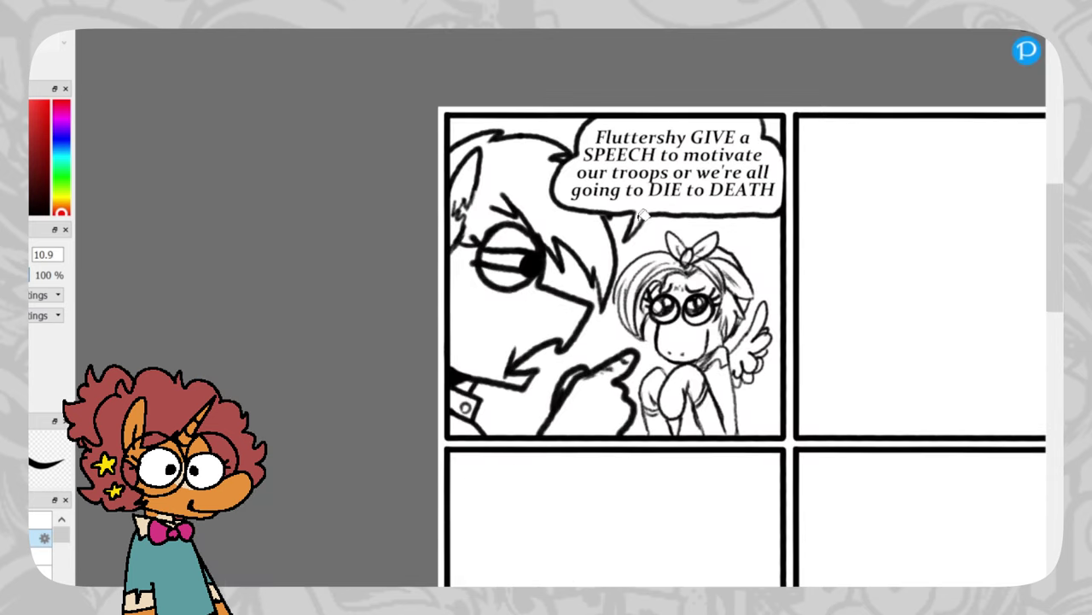
{"action": "scroll", "coordinate": [640, 215], "scroll_direction": "up", "scroll_amount": 1}
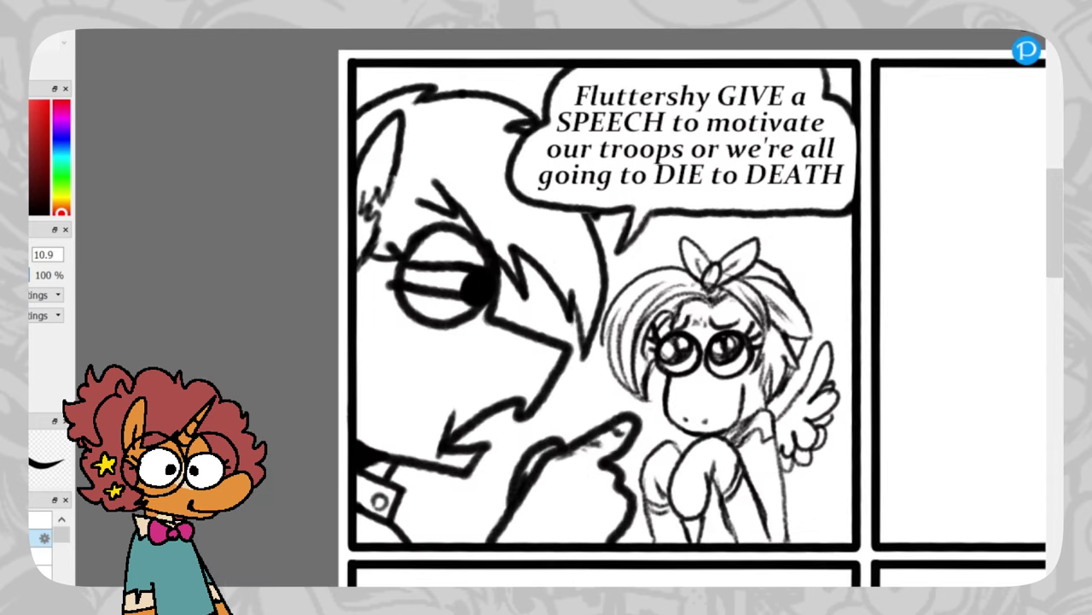
{"action": "scroll", "coordinate": [602, 216], "scroll_direction": "down", "scroll_amount": 3}
{"action": "scroll", "coordinate": [576, 210], "scroll_direction": "up", "scroll_amount": 3}
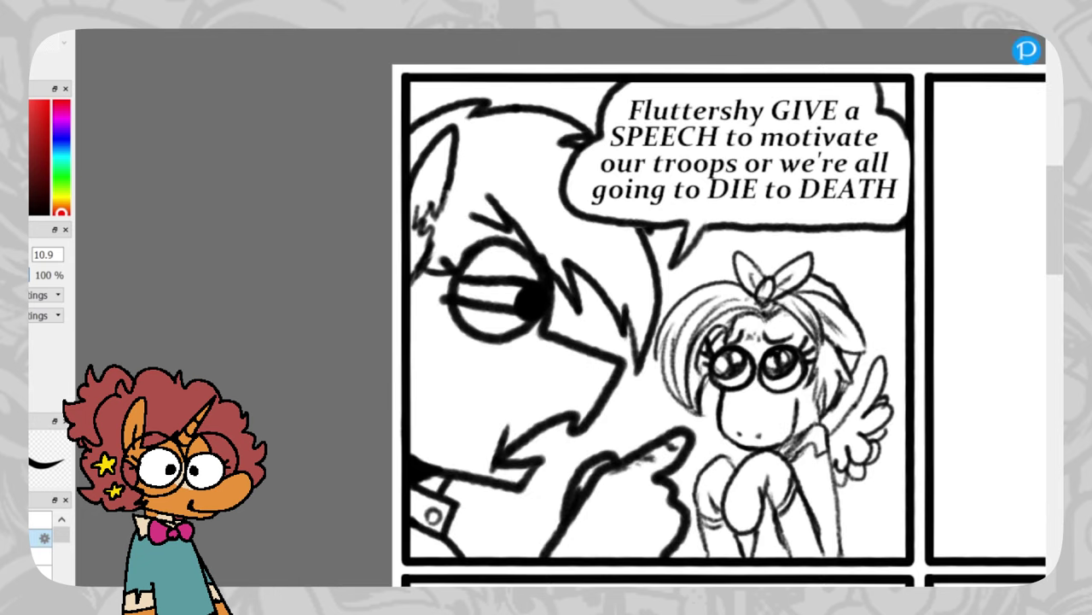
{"action": "scroll", "coordinate": [635, 331], "scroll_direction": "down", "scroll_amount": 2}
{"action": "scroll", "coordinate": [639, 324], "scroll_direction": "up", "scroll_amount": 2}
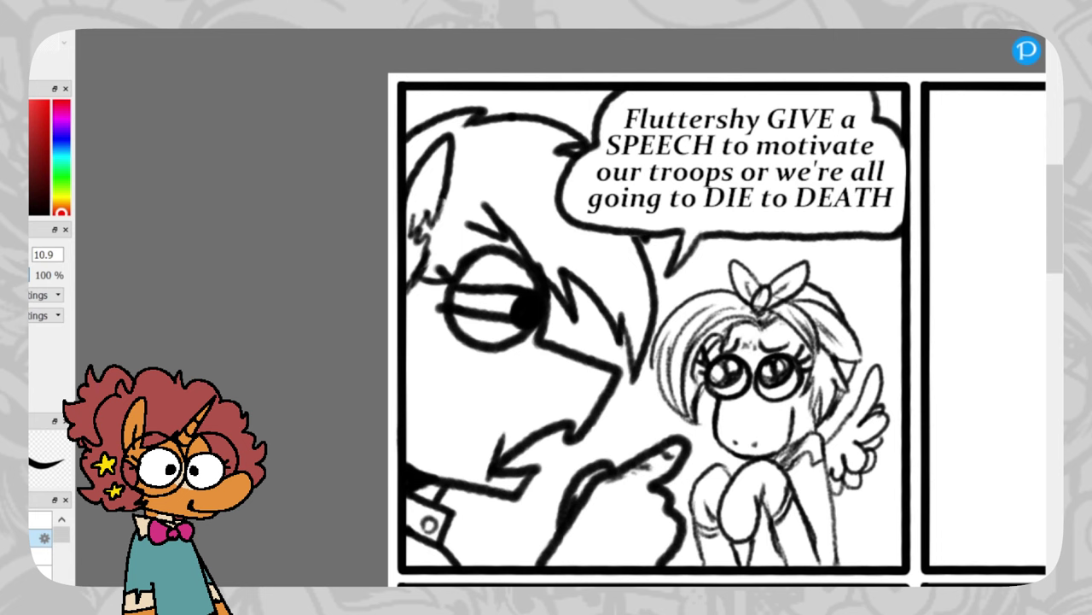
{"action": "scroll", "coordinate": [638, 254], "scroll_direction": "down", "scroll_amount": 1}
{"action": "scroll", "coordinate": [705, 221], "scroll_direction": "up", "scroll_amount": 1}
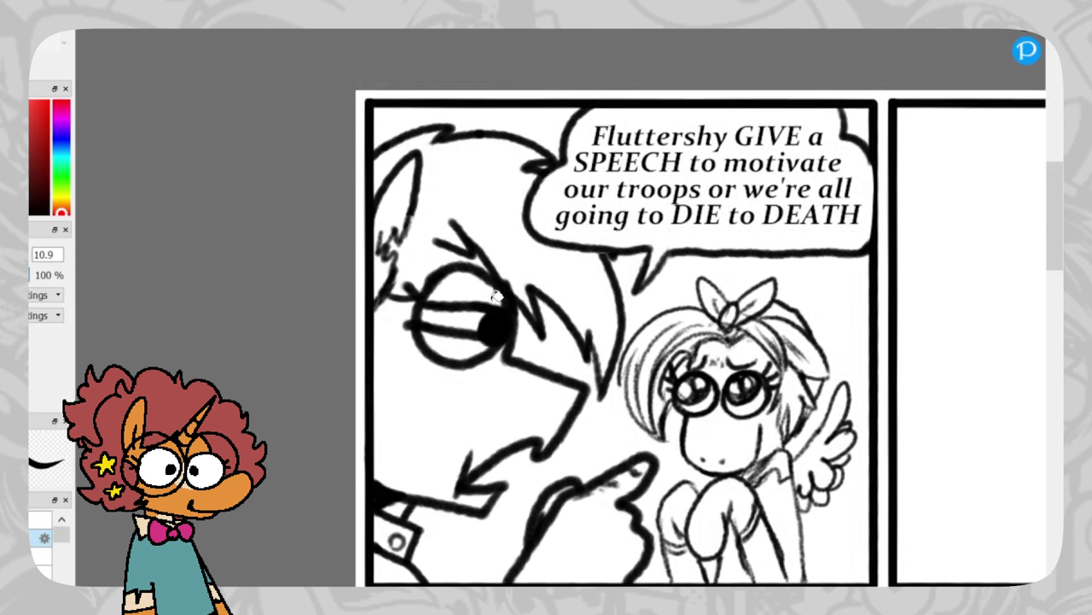
{"action": "scroll", "coordinate": [650, 68], "scroll_direction": "down", "scroll_amount": 1}
{"action": "scroll", "coordinate": [699, 213], "scroll_direction": "up", "scroll_amount": 1}
{"action": "scroll", "coordinate": [686, 176], "scroll_direction": "down", "scroll_amount": 1}
{"action": "scroll", "coordinate": [567, 93], "scroll_direction": "up", "scroll_amount": 1}
{"action": "scroll", "coordinate": [616, 162], "scroll_direction": "down", "scroll_amount": 1}
{"action": "scroll", "coordinate": [611, 152], "scroll_direction": "up", "scroll_amount": 2}
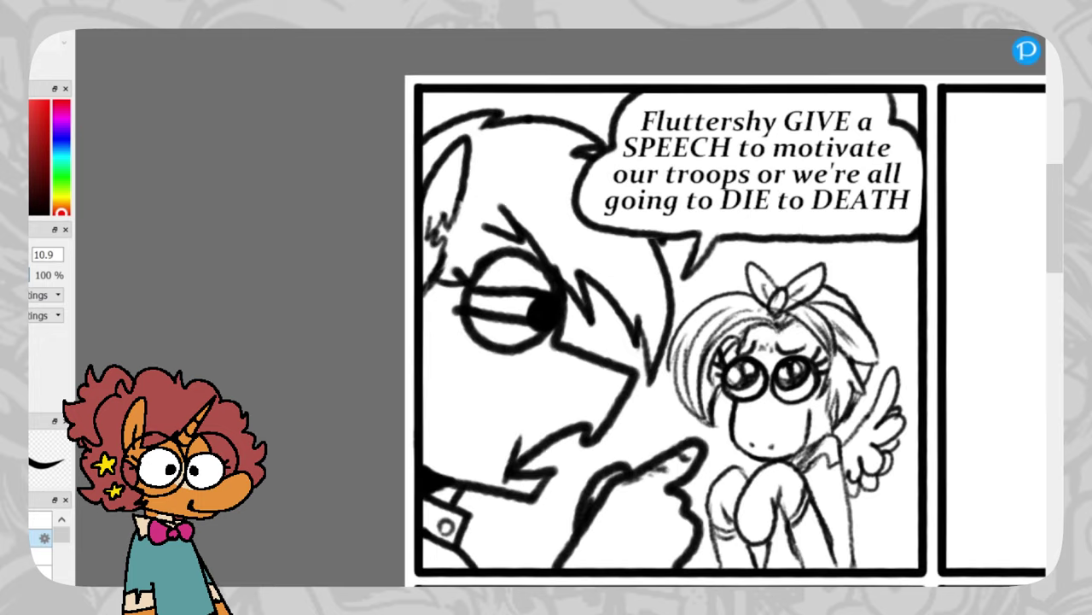
{"action": "scroll", "coordinate": [798, 190], "scroll_direction": "right", "scroll_amount": 2}
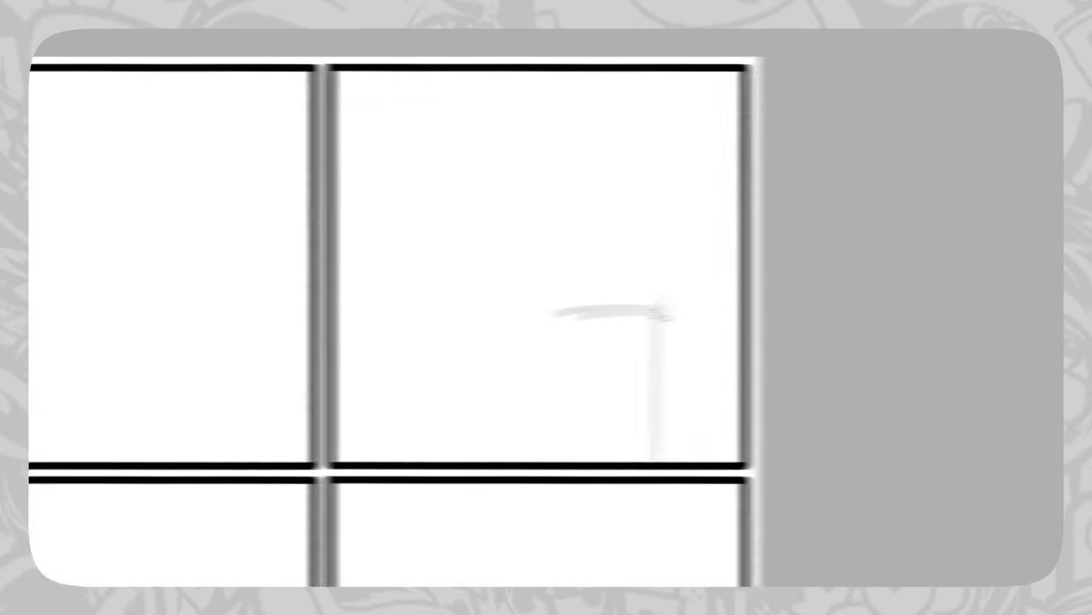
Sketch a lectern with a microphone in the second panel and shift it closer to the panel's right border
{"action": "left_click_drag", "start_coordinate": [541, 290], "coordinate": [662, 284]}
{"action": "left_click_drag", "start_coordinate": [663, 286], "coordinate": [657, 317]}
{"action": "left_click_drag", "start_coordinate": [550, 321], "coordinate": [551, 459]}
{"action": "left_click_drag", "start_coordinate": [537, 292], "coordinate": [515, 328]}
{"action": "left_click_drag", "start_coordinate": [531, 342], "coordinate": [531, 459]}
{"action": "left_click_drag", "start_coordinate": [597, 276], "coordinate": [586, 243]}
{"action": "left_click_drag", "start_coordinate": [583, 246], "coordinate": [570, 218]}
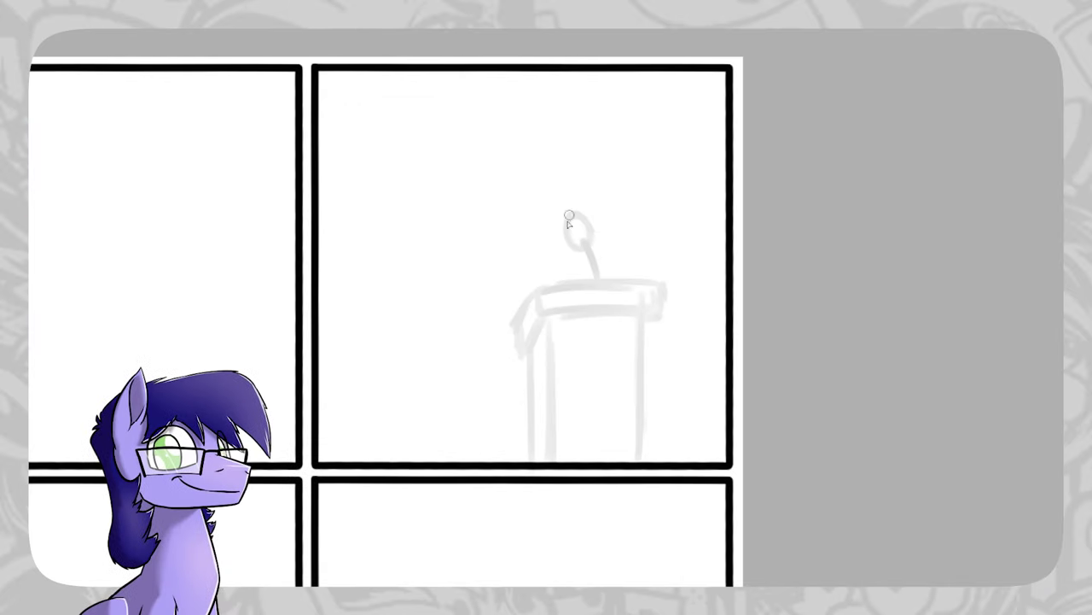
{"action": "left_click_drag", "start_coordinate": [569, 153], "coordinate": [559, 162]}
{"action": "left_click_drag", "start_coordinate": [589, 342], "coordinate": [636, 358]}
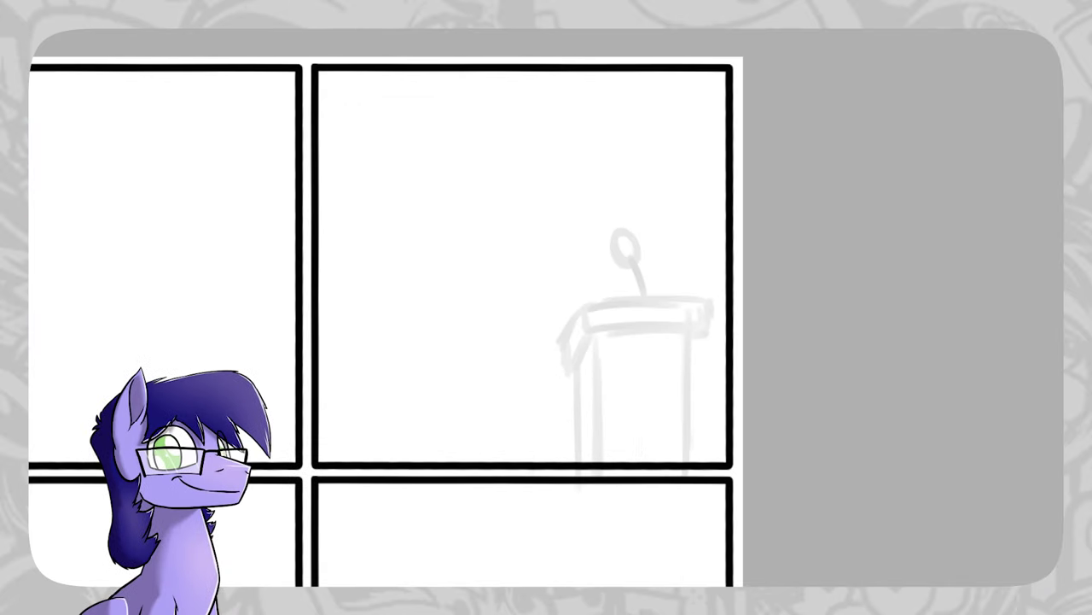
Sketch the nervous pony behind the lectern with an oval head, huge eyes, a drooping ear and raised forelegs
{"action": "left_click_drag", "start_coordinate": [522, 160], "coordinate": [546, 284]}
{"action": "left_click_drag", "start_coordinate": [540, 149], "coordinate": [519, 280]}
Sketch a small grinning character's head with spiky hair and a thumbs-up hand in the panel's lower left
{"action": "mouse_move", "coordinate": [350, 353]}
{"action": "left_mouse_down"}
{"action": "mouse_move", "coordinate": [394, 345]}
{"action": "mouse_move", "coordinate": [393, 367]}
{"action": "left_mouse_up"}
{"action": "left_click_drag", "start_coordinate": [367, 307], "coordinate": [352, 305]}
{"action": "left_click_drag", "start_coordinate": [346, 371], "coordinate": [393, 367]}
{"action": "mouse_move", "coordinate": [407, 323]}
{"action": "left_mouse_down"}
{"action": "mouse_move", "coordinate": [418, 309]}
{"action": "mouse_move", "coordinate": [436, 314]}
{"action": "left_mouse_up"}
{"action": "left_click_drag", "start_coordinate": [412, 334], "coordinate": [431, 339]}
{"action": "left_click_drag", "start_coordinate": [414, 347], "coordinate": [389, 377]}
{"action": "mouse_move", "coordinate": [339, 272]}
{"action": "left_mouse_down"}
{"action": "mouse_move", "coordinate": [367, 350]}
{"action": "mouse_move", "coordinate": [347, 357]}
{"action": "mouse_move", "coordinate": [342, 312]}
{"action": "mouse_move", "coordinate": [380, 311]}
{"action": "left_mouse_up"}
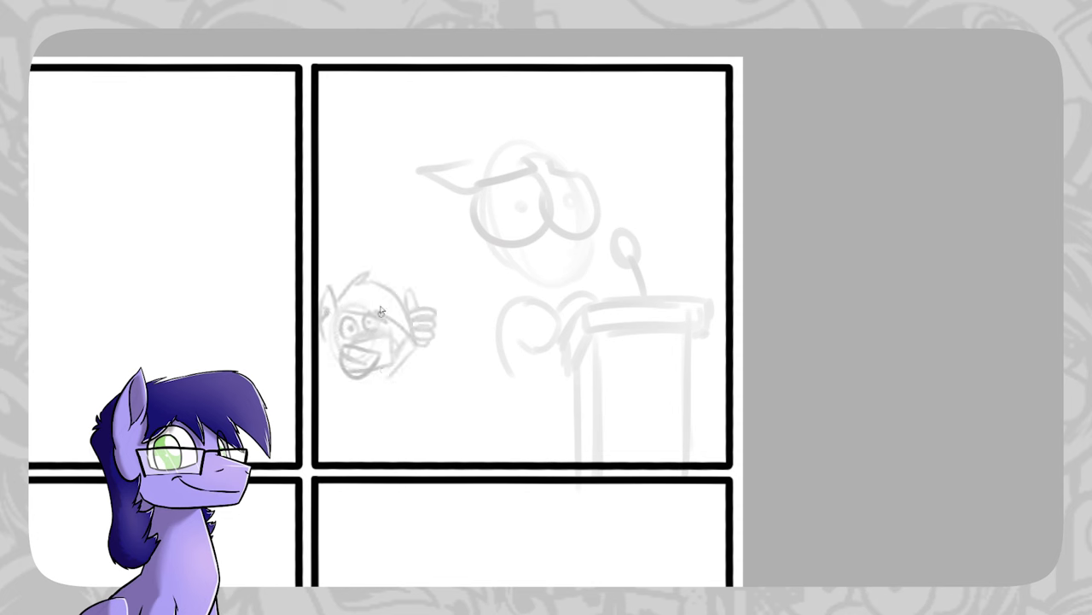
Sketch the small character's collar, body, arm and feathery tail down to the panel's lower border
{"action": "mouse_move", "coordinate": [358, 393]}
{"action": "left_mouse_down"}
{"action": "mouse_move", "coordinate": [375, 389]}
{"action": "mouse_move", "coordinate": [363, 381]}
{"action": "mouse_move", "coordinate": [409, 343]}
{"action": "mouse_move", "coordinate": [389, 425]}
{"action": "mouse_move", "coordinate": [410, 453]}
{"action": "mouse_move", "coordinate": [328, 461]}
{"action": "left_mouse_up"}
{"action": "mouse_move", "coordinate": [339, 395]}
{"action": "left_mouse_down"}
{"action": "mouse_move", "coordinate": [322, 418]}
{"action": "mouse_move", "coordinate": [332, 430]}
{"action": "left_mouse_up"}
{"action": "left_click_drag", "start_coordinate": [319, 444], "coordinate": [330, 454]}
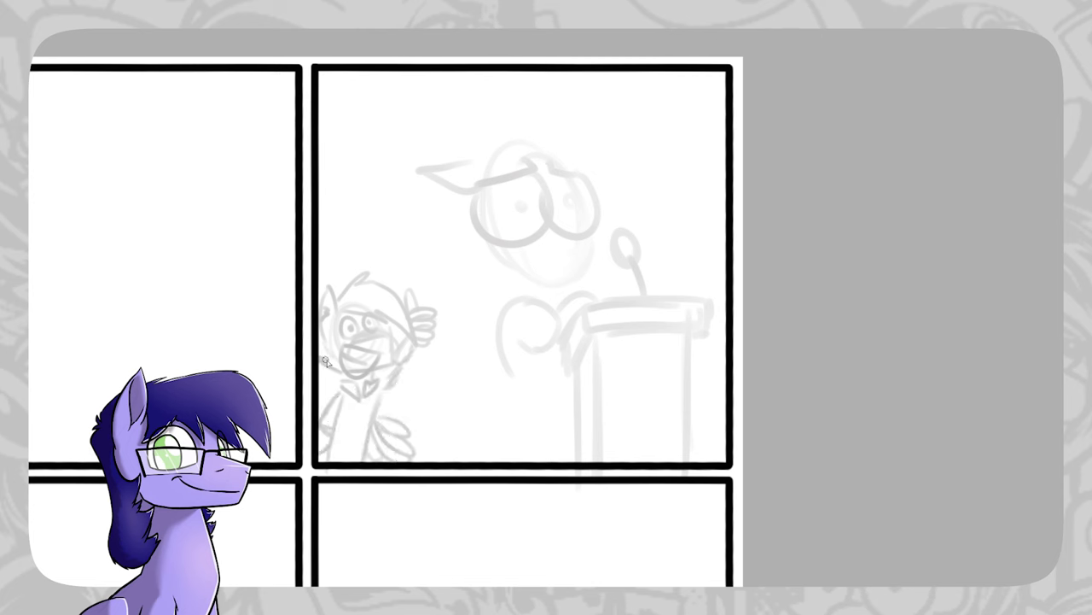
Add a small frowning mouth and a sweat drop on the forehead to the nervous pony
{"action": "left_click_drag", "start_coordinate": [544, 270], "coordinate": [556, 269]}
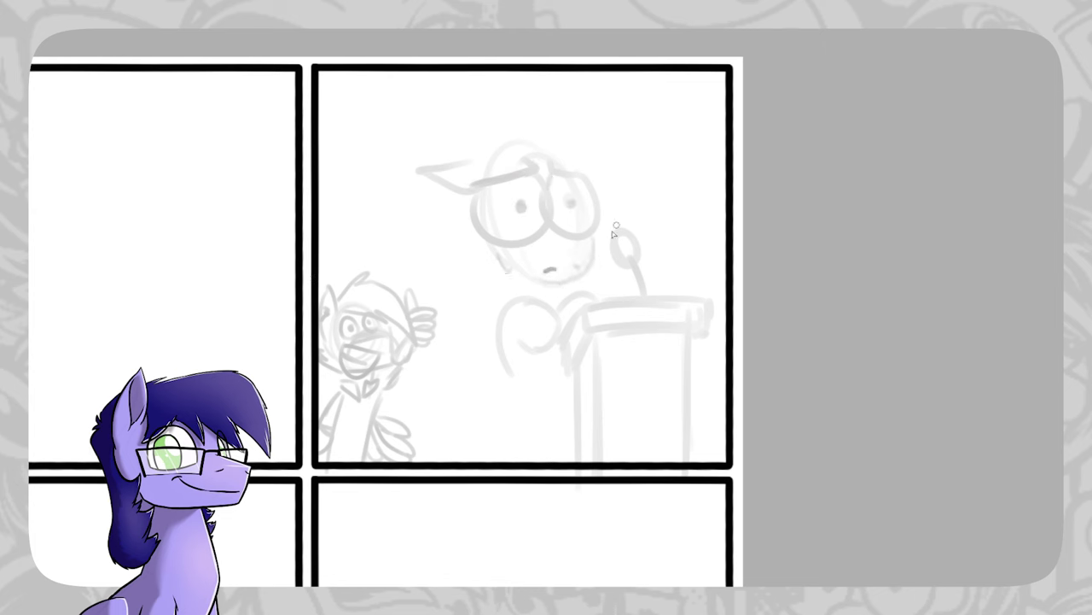
{"action": "left_click_drag", "start_coordinate": [510, 145], "coordinate": [507, 162]}
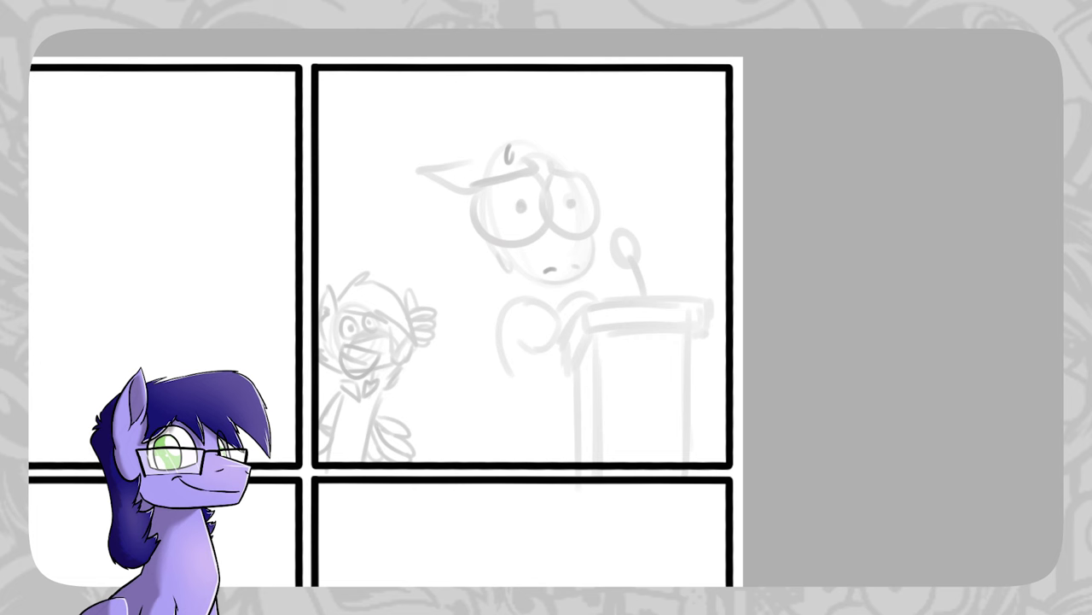
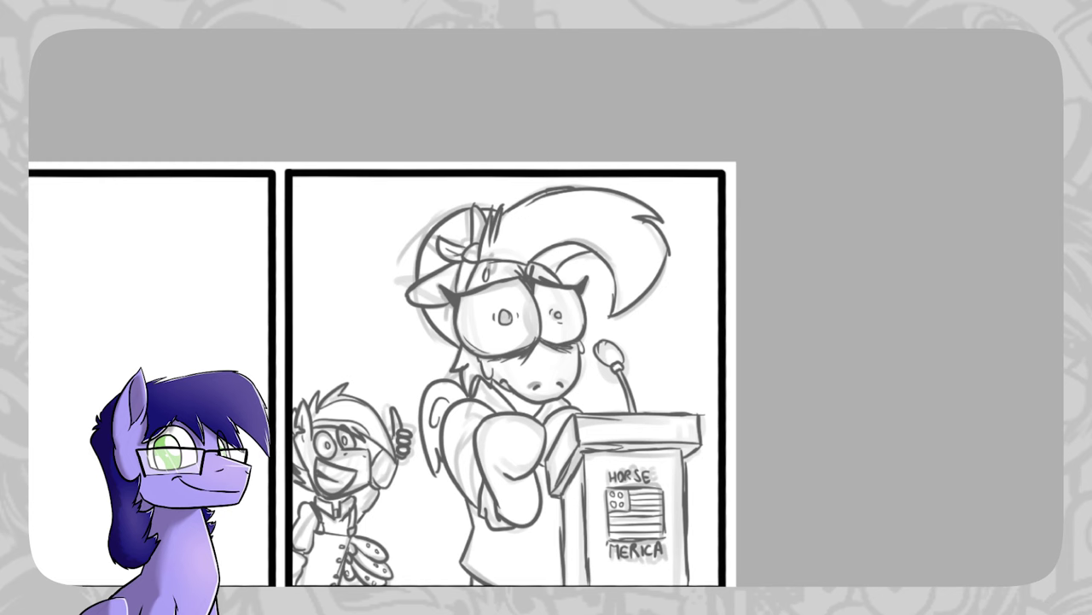
Shade the panel's background behind the characters with soft grey, darkest along the upper edge
{"action": "mouse_move", "coordinate": [337, 209]}
{"action": "left_mouse_down"}
{"action": "mouse_move", "coordinate": [552, 204]}
{"action": "mouse_move", "coordinate": [694, 238]}
{"action": "mouse_move", "coordinate": [658, 322]}
{"action": "mouse_move", "coordinate": [589, 285]}
{"action": "mouse_move", "coordinate": [678, 245]}
{"action": "mouse_move", "coordinate": [336, 198]}
{"action": "mouse_move", "coordinate": [395, 200]}
{"action": "mouse_move", "coordinate": [360, 287]}
{"action": "mouse_move", "coordinate": [325, 303]}
{"action": "left_mouse_up"}
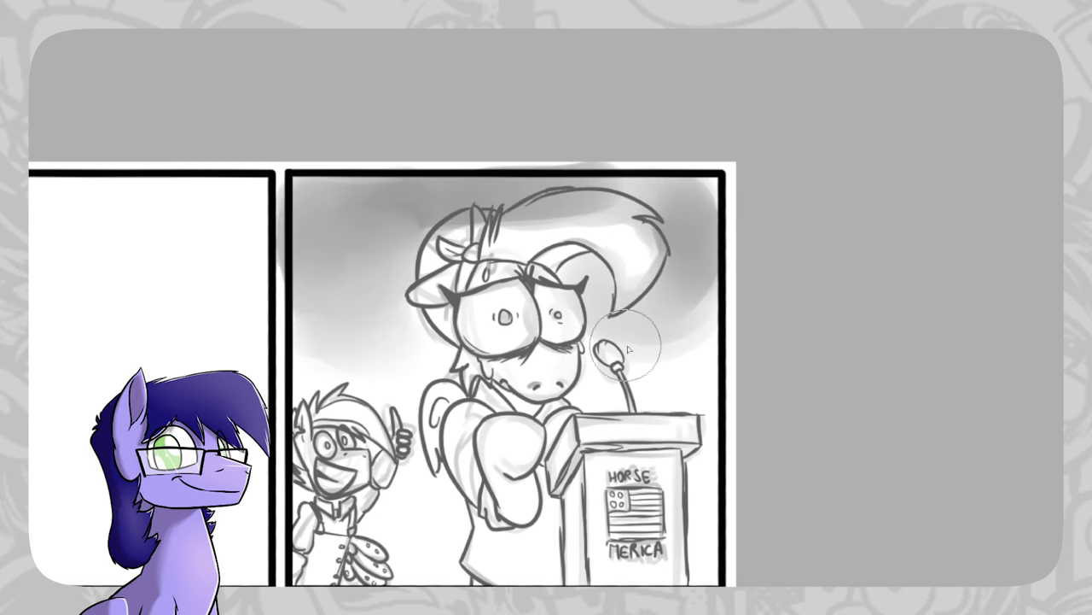
{"action": "mouse_move", "coordinate": [699, 236]}
{"action": "left_mouse_down"}
{"action": "mouse_move", "coordinate": [594, 193]}
{"action": "mouse_move", "coordinate": [486, 183]}
{"action": "left_mouse_up"}
{"action": "key", "text": "End"}
{"action": "key", "text": "End"}
{"action": "key", "text": "End"}
{"action": "key", "text": "End"}
{"action": "mouse_move", "coordinate": [555, 41]}
{"action": "left_mouse_down"}
{"action": "mouse_move", "coordinate": [760, 387]}
{"action": "mouse_move", "coordinate": [661, 459]}
{"action": "mouse_move", "coordinate": [706, 439]}
{"action": "mouse_move", "coordinate": [598, 245]}
{"action": "mouse_move", "coordinate": [644, 268]}
{"action": "mouse_move", "coordinate": [587, 220]}
{"action": "mouse_move", "coordinate": [567, 182]}
{"action": "mouse_move", "coordinate": [501, 198]}
{"action": "mouse_move", "coordinate": [537, 296]}
{"action": "mouse_move", "coordinate": [512, 290]}
{"action": "mouse_move", "coordinate": [480, 305]}
{"action": "mouse_move", "coordinate": [670, 298]}
{"action": "mouse_move", "coordinate": [660, 344]}
{"action": "left_mouse_up"}
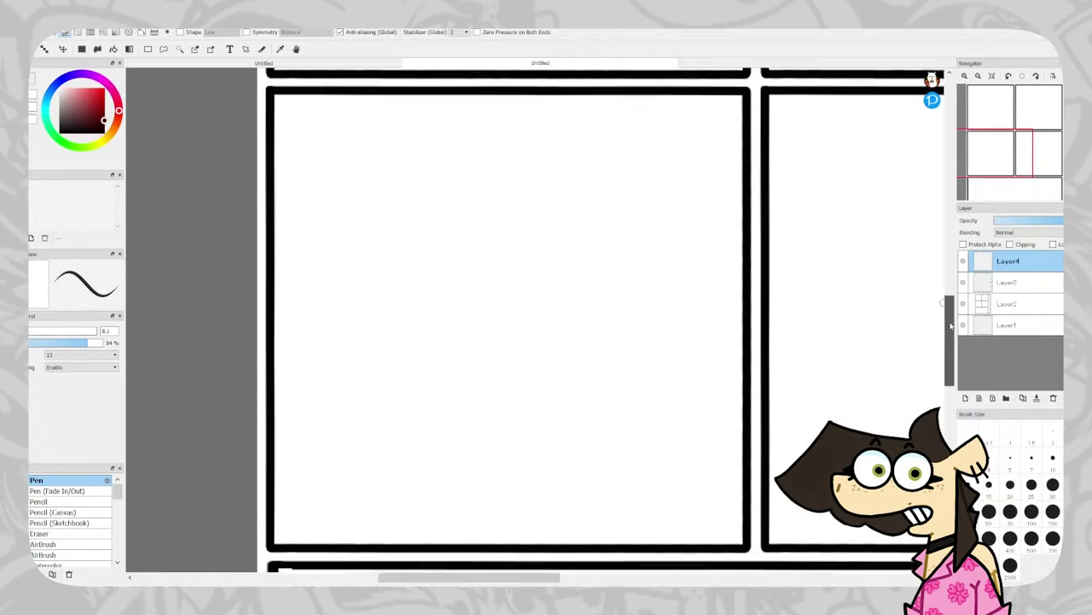
Lower the pen opacity to 61% and sketch a character's round eyes, bulbous snout, mouth line and pointed ear in the empty panel
{"action": "scroll", "coordinate": [643, 336], "scroll_direction": "up", "scroll_amount": 1}
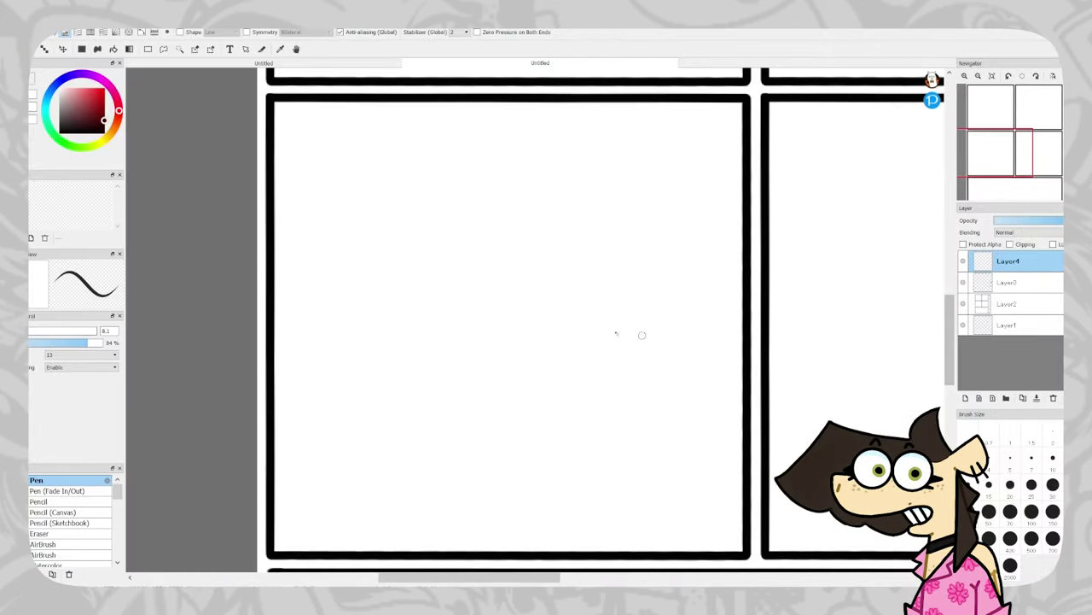
{"action": "left_click_drag", "start_coordinate": [87, 343], "coordinate": [65, 343]}
{"action": "mouse_move", "coordinate": [487, 249]}
{"action": "left_mouse_down"}
{"action": "mouse_move", "coordinate": [541, 246]}
{"action": "mouse_move", "coordinate": [480, 255]}
{"action": "left_mouse_up"}
{"action": "key", "text": "ctrl+z"}
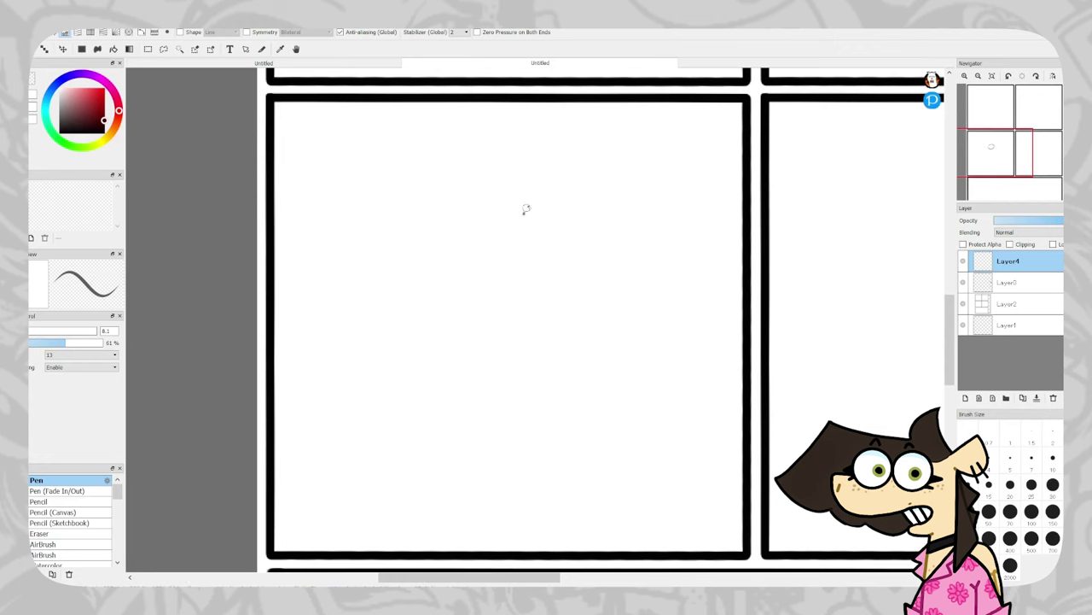
{"action": "mouse_move", "coordinate": [523, 213]}
{"action": "left_mouse_down"}
{"action": "mouse_move", "coordinate": [586, 200]}
{"action": "mouse_move", "coordinate": [617, 235]}
{"action": "mouse_move", "coordinate": [605, 208]}
{"action": "left_mouse_up"}
{"action": "left_click", "coordinate": [537, 229]}
{"action": "left_click_drag", "start_coordinate": [557, 269], "coordinate": [651, 229]}
{"action": "mouse_move", "coordinate": [452, 202]}
{"action": "left_mouse_down"}
{"action": "mouse_move", "coordinate": [499, 227]}
{"action": "mouse_move", "coordinate": [459, 240]}
{"action": "left_mouse_up"}
Sketch the character's long neck with a collar band, angular head outline, pointed chin shape and jagged tuft behind the neck
{"action": "mouse_move", "coordinate": [494, 233]}
{"action": "left_mouse_down"}
{"action": "mouse_move", "coordinate": [507, 415]}
{"action": "mouse_move", "coordinate": [586, 408]}
{"action": "mouse_move", "coordinate": [570, 267]}
{"action": "left_mouse_up"}
{"action": "left_click_drag", "start_coordinate": [493, 209], "coordinate": [509, 175]}
{"action": "mouse_move", "coordinate": [518, 168]}
{"action": "left_mouse_down"}
{"action": "mouse_move", "coordinate": [598, 158]}
{"action": "mouse_move", "coordinate": [628, 212]}
{"action": "left_mouse_up"}
{"action": "mouse_move", "coordinate": [654, 279]}
{"action": "left_mouse_down"}
{"action": "mouse_move", "coordinate": [681, 265]}
{"action": "mouse_move", "coordinate": [671, 320]}
{"action": "left_mouse_up"}
{"action": "left_click_drag", "start_coordinate": [510, 398], "coordinate": [594, 391]}
{"action": "mouse_move", "coordinate": [500, 278]}
{"action": "left_mouse_down"}
{"action": "mouse_move", "coordinate": [458, 288]}
{"action": "mouse_move", "coordinate": [508, 297]}
{"action": "left_mouse_up"}
{"action": "left_click_drag", "start_coordinate": [515, 224], "coordinate": [504, 260]}
{"action": "left_click_drag", "start_coordinate": [630, 233], "coordinate": [635, 273]}
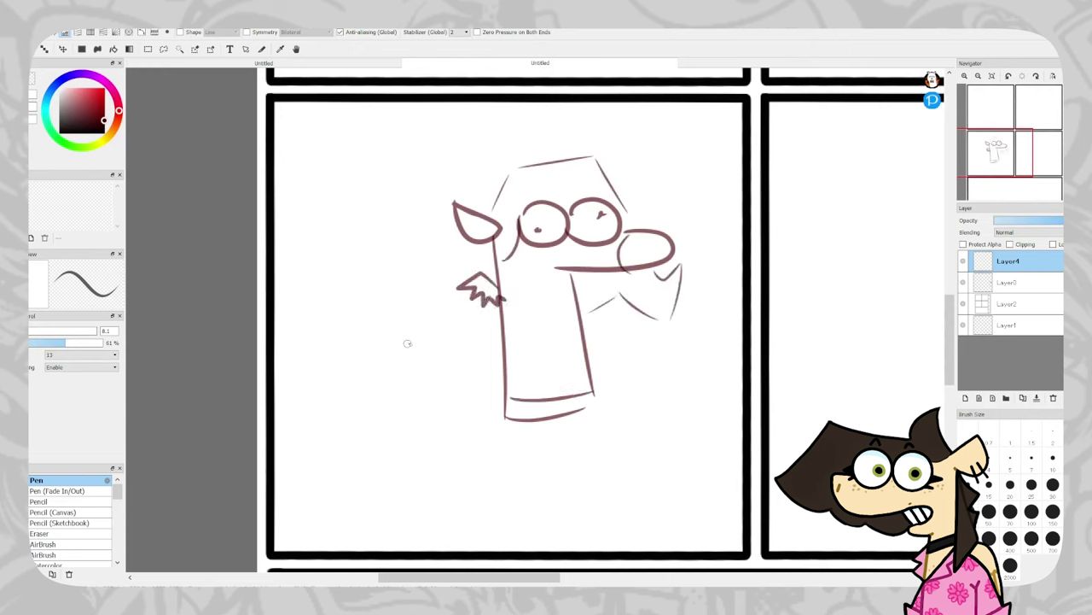
Sketch a bony hand with drooping fingers in the panel's lower left and a long table edge extending from it
{"action": "left_click_drag", "start_coordinate": [312, 413], "coordinate": [394, 386]}
{"action": "mouse_move", "coordinate": [394, 386]}
{"action": "left_mouse_down"}
{"action": "mouse_move", "coordinate": [457, 441]}
{"action": "mouse_move", "coordinate": [425, 471]}
{"action": "left_mouse_up"}
{"action": "mouse_move", "coordinate": [390, 428]}
{"action": "left_mouse_down"}
{"action": "mouse_move", "coordinate": [381, 461]}
{"action": "mouse_move", "coordinate": [362, 432]}
{"action": "left_mouse_up"}
{"action": "left_click_drag", "start_coordinate": [362, 432], "coordinate": [343, 439]}
{"action": "mouse_move", "coordinate": [410, 401]}
{"action": "left_mouse_down"}
{"action": "mouse_move", "coordinate": [446, 422]}
{"action": "mouse_move", "coordinate": [799, 458]}
{"action": "left_mouse_up"}
{"action": "key", "text": "ctrl+z"}
{"action": "mouse_move", "coordinate": [449, 432]}
{"action": "left_mouse_down"}
{"action": "mouse_move", "coordinate": [566, 445]}
{"action": "mouse_move", "coordinate": [491, 431]}
{"action": "mouse_move", "coordinate": [736, 433]}
{"action": "left_mouse_up"}
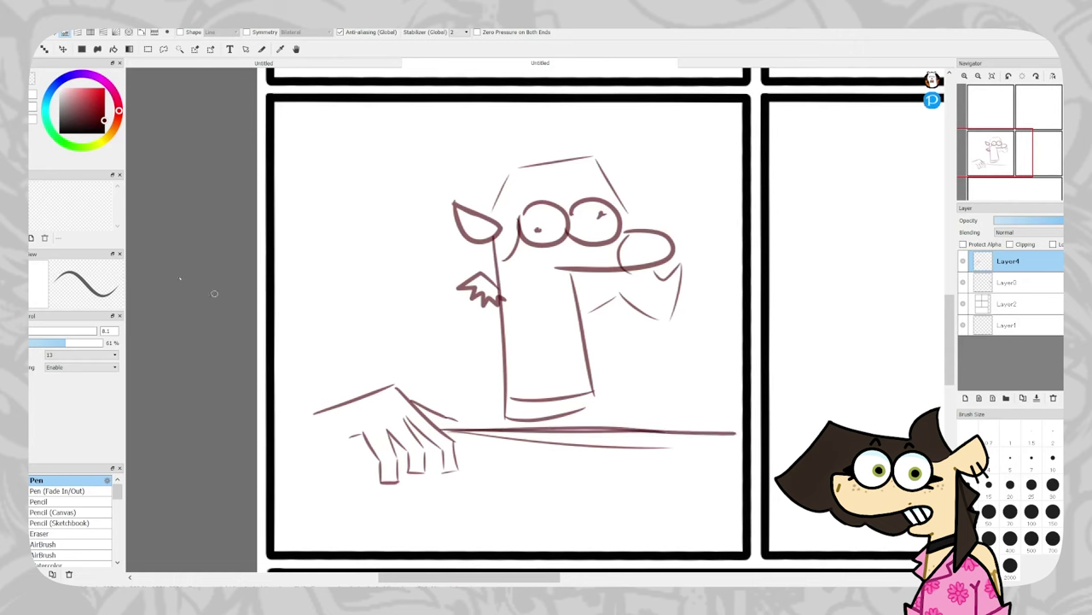
Clean up the line under the table edge, extend the edge behind the hand, and close the wrist and collar base
{"action": "left_click", "coordinate": [27, 49]}
{"action": "left_click_drag", "start_coordinate": [672, 447], "coordinate": [481, 441]}
{"action": "key", "text": "b"}
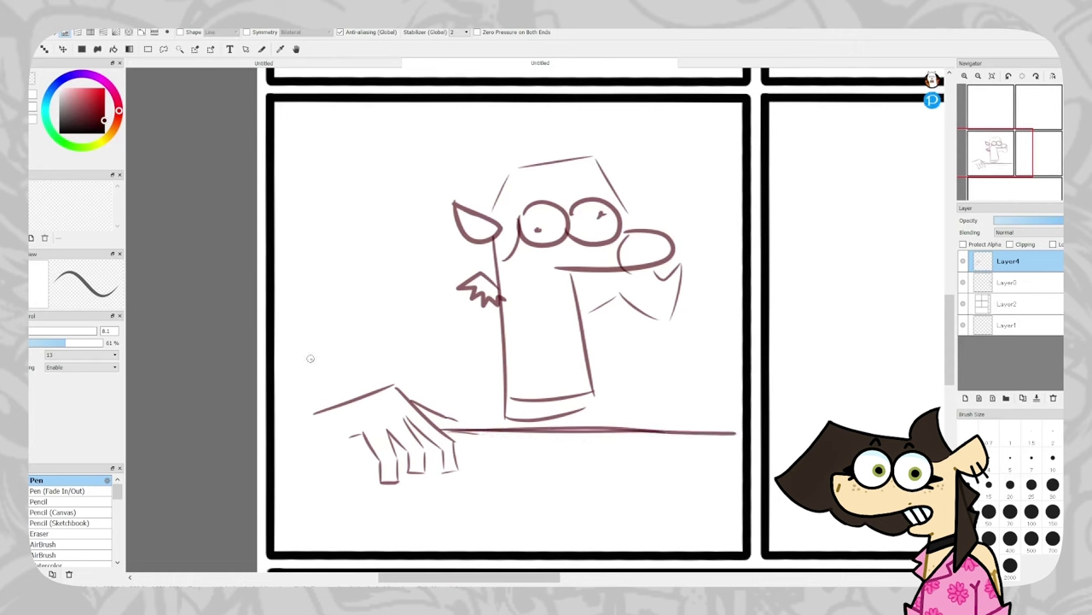
{"action": "mouse_move", "coordinate": [362, 433]}
{"action": "left_mouse_down"}
{"action": "mouse_move", "coordinate": [278, 431]}
{"action": "mouse_move", "coordinate": [304, 433]}
{"action": "left_mouse_up"}
{"action": "left_click", "coordinate": [49, 36]}
{"action": "key", "text": "ctrl+z"}
{"action": "key", "text": "e"}
{"action": "mouse_move", "coordinate": [307, 390]}
{"action": "left_mouse_down"}
{"action": "mouse_move", "coordinate": [307, 410]}
{"action": "mouse_move", "coordinate": [285, 430]}
{"action": "left_mouse_up"}
{"action": "key", "text": "b"}
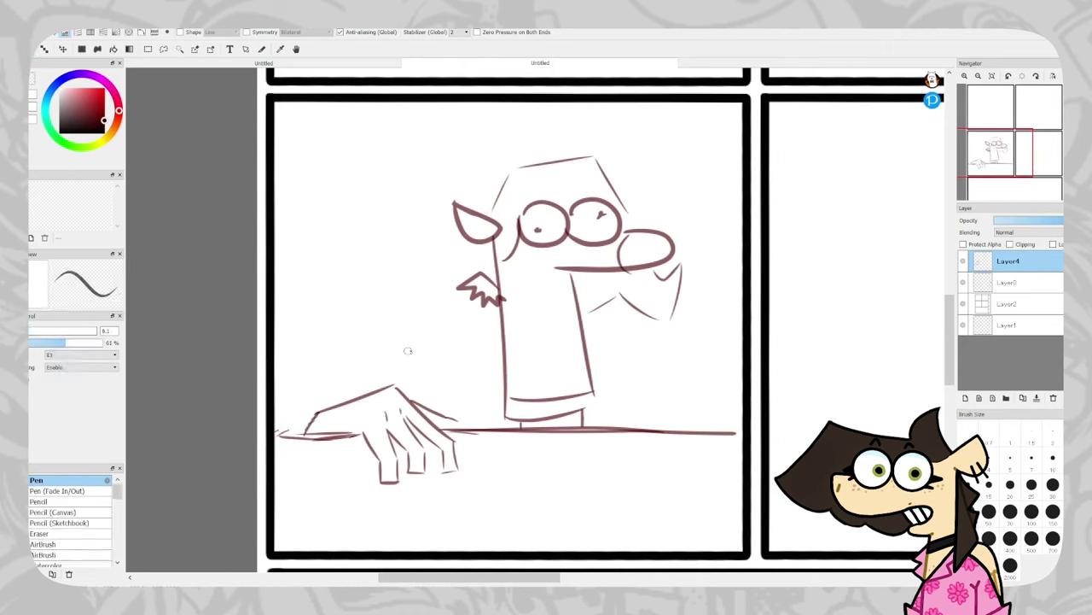
{"action": "mouse_move", "coordinate": [399, 371]}
{"action": "left_mouse_down"}
{"action": "mouse_move", "coordinate": [376, 369]}
{"action": "mouse_move", "coordinate": [457, 364]}
{"action": "mouse_move", "coordinate": [449, 371]}
{"action": "left_mouse_up"}
{"action": "key", "text": "ctrl+z"}
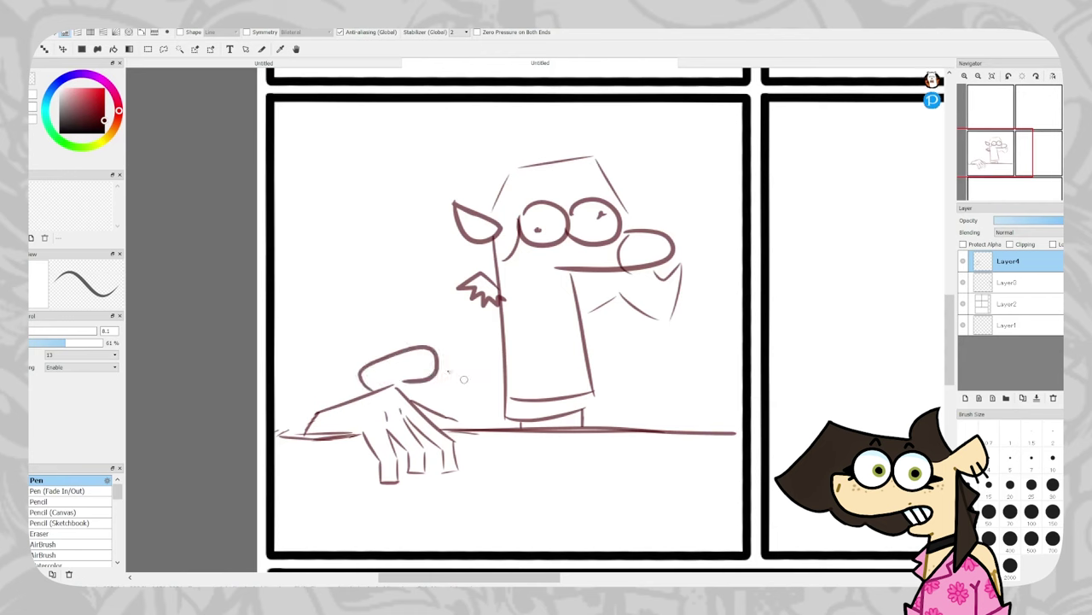
{"action": "key", "text": "ctrl+z"}
Sketch two large round eyes side by side above the hand, with glossy highlights and wavy tear lines inside
{"action": "mouse_move", "coordinate": [375, 389]}
{"action": "left_mouse_down"}
{"action": "mouse_move", "coordinate": [402, 307]}
{"action": "mouse_move", "coordinate": [392, 382]}
{"action": "left_mouse_up"}
{"action": "mouse_move", "coordinate": [465, 377]}
{"action": "left_mouse_down"}
{"action": "mouse_move", "coordinate": [495, 320]}
{"action": "mouse_move", "coordinate": [448, 366]}
{"action": "left_mouse_up"}
{"action": "key", "text": "ctrl+z"}
{"action": "left_click_drag", "start_coordinate": [478, 329], "coordinate": [465, 384]}
{"action": "key", "text": "ctrl+z"}
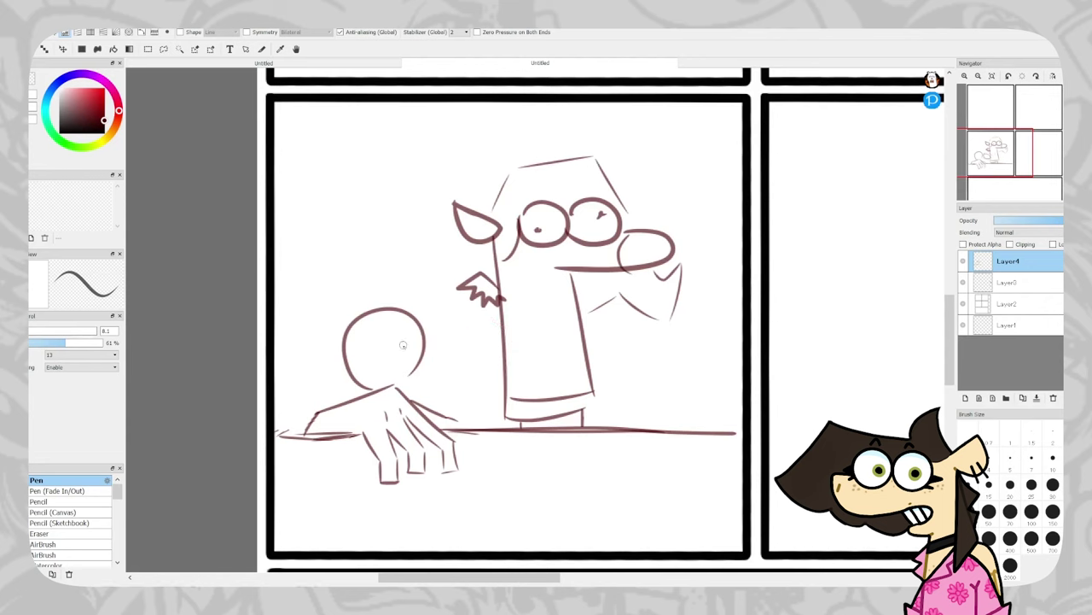
{"action": "mouse_move", "coordinate": [426, 337]}
{"action": "left_mouse_down"}
{"action": "mouse_move", "coordinate": [474, 334]}
{"action": "mouse_move", "coordinate": [419, 362]}
{"action": "left_mouse_up"}
{"action": "key", "text": "ctrl+z"}
{"action": "mouse_move", "coordinate": [425, 340]}
{"action": "left_mouse_down"}
{"action": "mouse_move", "coordinate": [460, 319]}
{"action": "mouse_move", "coordinate": [478, 356]}
{"action": "mouse_move", "coordinate": [510, 371]}
{"action": "left_mouse_up"}
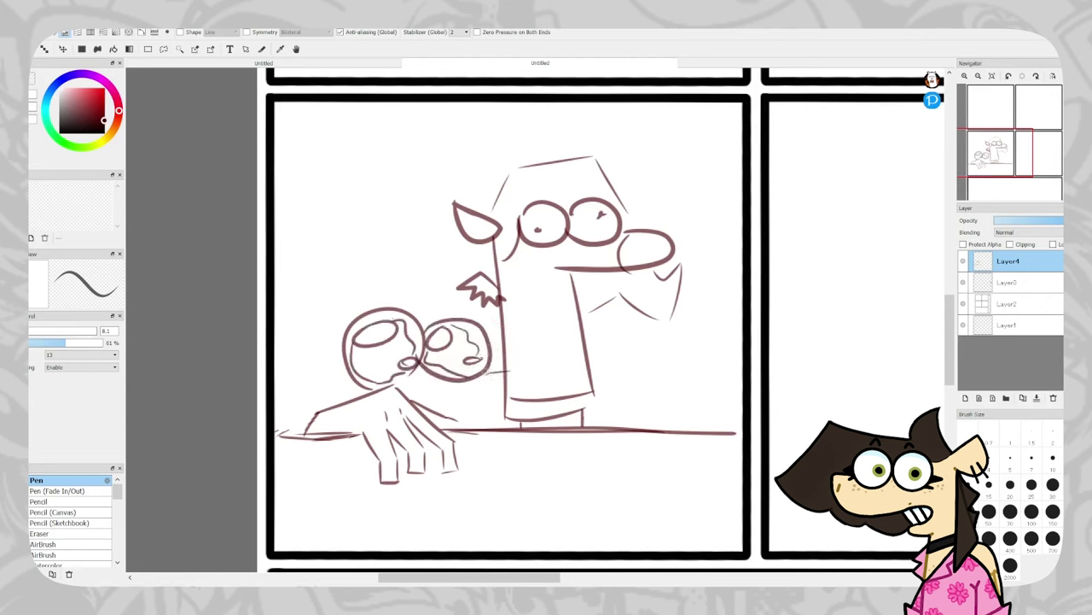
Sketch the small character's brow lines and pointed ear, and add short fold marks on the taller character's neck
{"action": "mouse_move", "coordinate": [337, 314]}
{"action": "left_mouse_down"}
{"action": "mouse_move", "coordinate": [290, 279]}
{"action": "mouse_move", "coordinate": [283, 338]}
{"action": "mouse_move", "coordinate": [346, 338]}
{"action": "mouse_move", "coordinate": [405, 266]}
{"action": "left_mouse_up"}
{"action": "left_click_drag", "start_coordinate": [429, 266], "coordinate": [433, 296]}
{"action": "mouse_move", "coordinate": [560, 279]}
{"action": "left_mouse_down"}
{"action": "mouse_move", "coordinate": [561, 299]}
{"action": "mouse_move", "coordinate": [511, 320]}
{"action": "left_mouse_up"}
{"action": "mouse_move", "coordinate": [535, 355]}
{"action": "left_mouse_down"}
{"action": "mouse_move", "coordinate": [537, 366]}
{"action": "mouse_move", "coordinate": [601, 379]}
{"action": "left_mouse_up"}
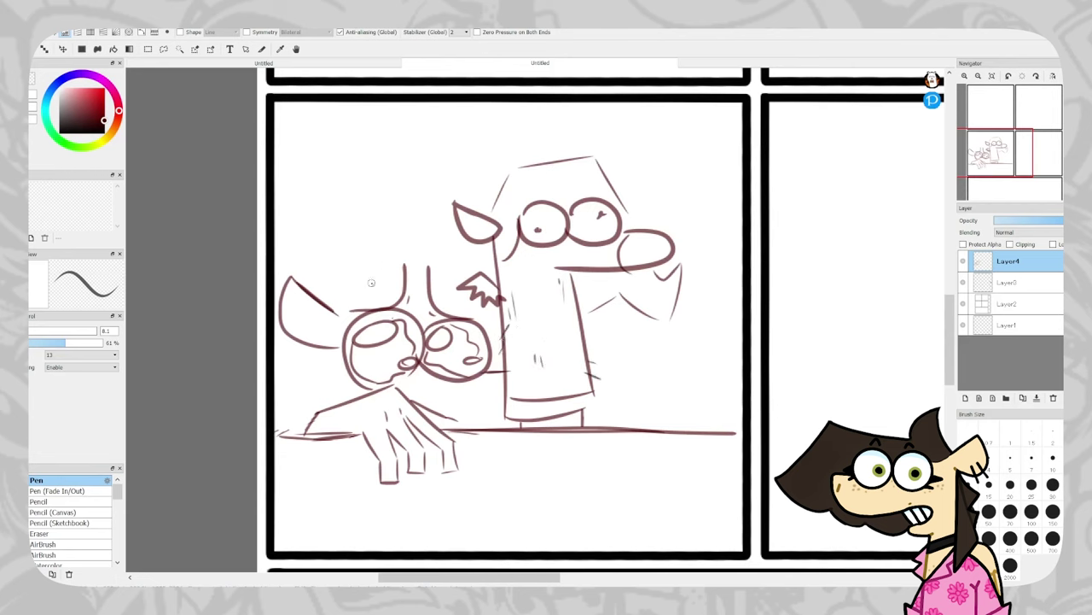
Sketch jagged cheek fur below the small character's ear, running down to the wrist
{"action": "mouse_move", "coordinate": [338, 347]}
{"action": "left_mouse_down"}
{"action": "mouse_move", "coordinate": [288, 359]}
{"action": "mouse_move", "coordinate": [319, 372]}
{"action": "mouse_move", "coordinate": [286, 375]}
{"action": "left_mouse_up"}
{"action": "mouse_move", "coordinate": [317, 375]}
{"action": "left_mouse_down"}
{"action": "mouse_move", "coordinate": [285, 405]}
{"action": "mouse_move", "coordinate": [304, 392]}
{"action": "left_mouse_up"}
{"action": "left_click_drag", "start_coordinate": [300, 394], "coordinate": [306, 429]}
{"action": "mouse_move", "coordinate": [283, 400]}
{"action": "left_mouse_down"}
{"action": "mouse_move", "coordinate": [336, 371]}
{"action": "mouse_move", "coordinate": [284, 375]}
{"action": "left_mouse_up"}
{"action": "mouse_move", "coordinate": [337, 313]}
{"action": "left_mouse_down"}
{"action": "mouse_move", "coordinate": [316, 262]}
{"action": "mouse_move", "coordinate": [344, 297]}
{"action": "left_mouse_up"}
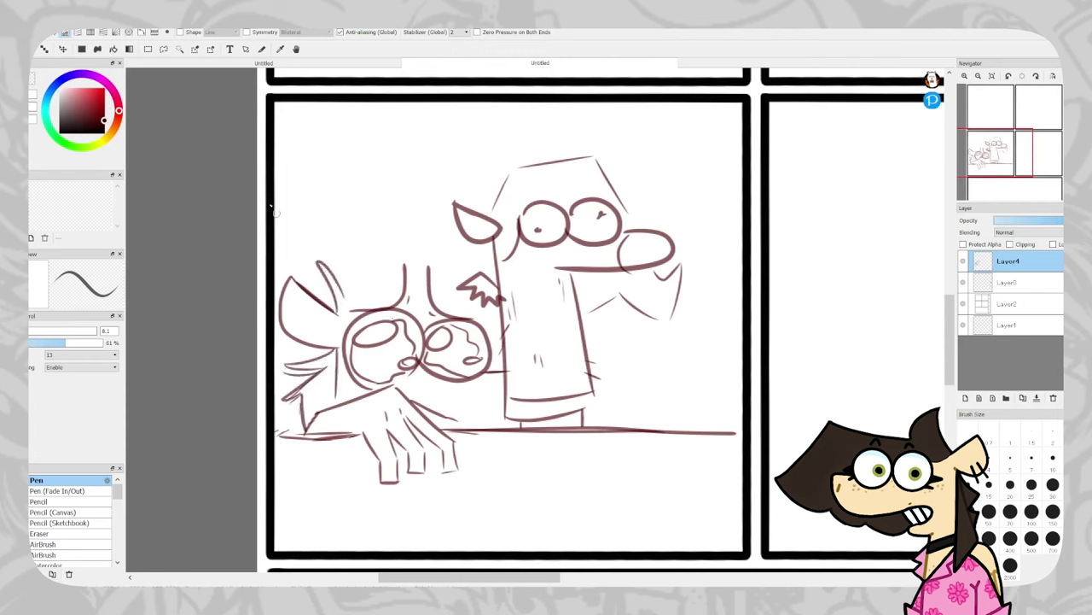
{"action": "key", "text": "ctrl+z"}
Add muzzle contours under the small character's eyes, darken the lower eye edges, and round off the brow lines
{"action": "mouse_move", "coordinate": [423, 371]}
{"action": "left_mouse_down"}
{"action": "mouse_move", "coordinate": [477, 381]}
{"action": "mouse_move", "coordinate": [393, 388]}
{"action": "left_mouse_up"}
{"action": "left_click_drag", "start_coordinate": [433, 378], "coordinate": [489, 393]}
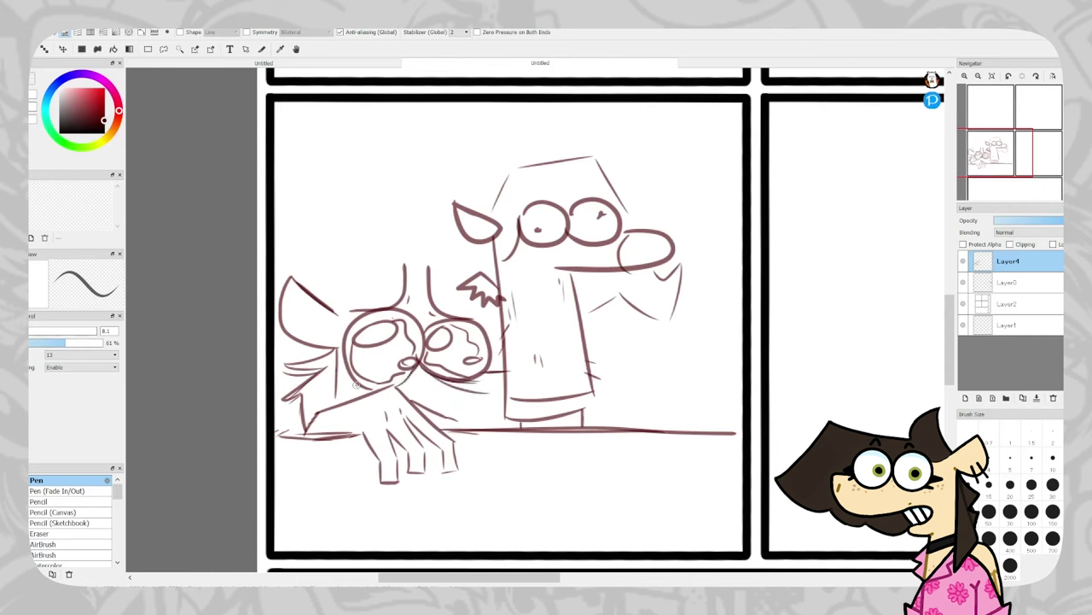
{"action": "left_click_drag", "start_coordinate": [350, 384], "coordinate": [379, 390]}
{"action": "left_click_drag", "start_coordinate": [425, 270], "coordinate": [438, 267]}
{"action": "left_click_drag", "start_coordinate": [346, 379], "coordinate": [398, 386]}
{"action": "left_click_drag", "start_coordinate": [479, 373], "coordinate": [475, 382]}
{"action": "left_click_drag", "start_coordinate": [337, 375], "coordinate": [358, 394]}
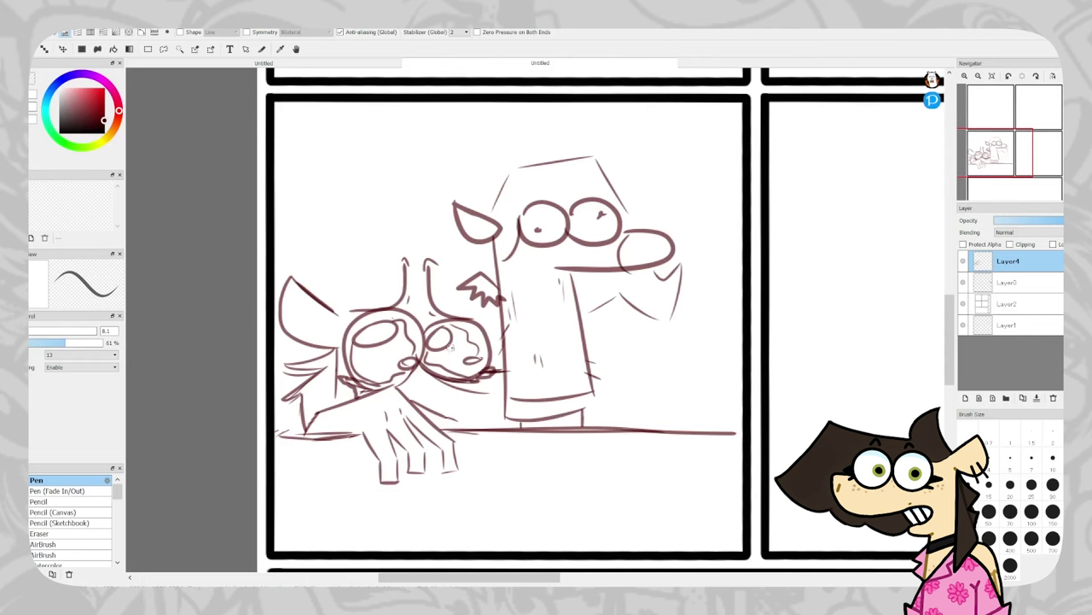
Sketch a knotted bow beside the small character's ear with hair rising behind it
{"action": "mouse_move", "coordinate": [334, 260]}
{"action": "left_mouse_down"}
{"action": "mouse_move", "coordinate": [341, 278]}
{"action": "mouse_move", "coordinate": [336, 259]}
{"action": "left_mouse_up"}
{"action": "left_click_drag", "start_coordinate": [352, 257], "coordinate": [375, 222]}
{"action": "key", "text": "ctrl+z"}
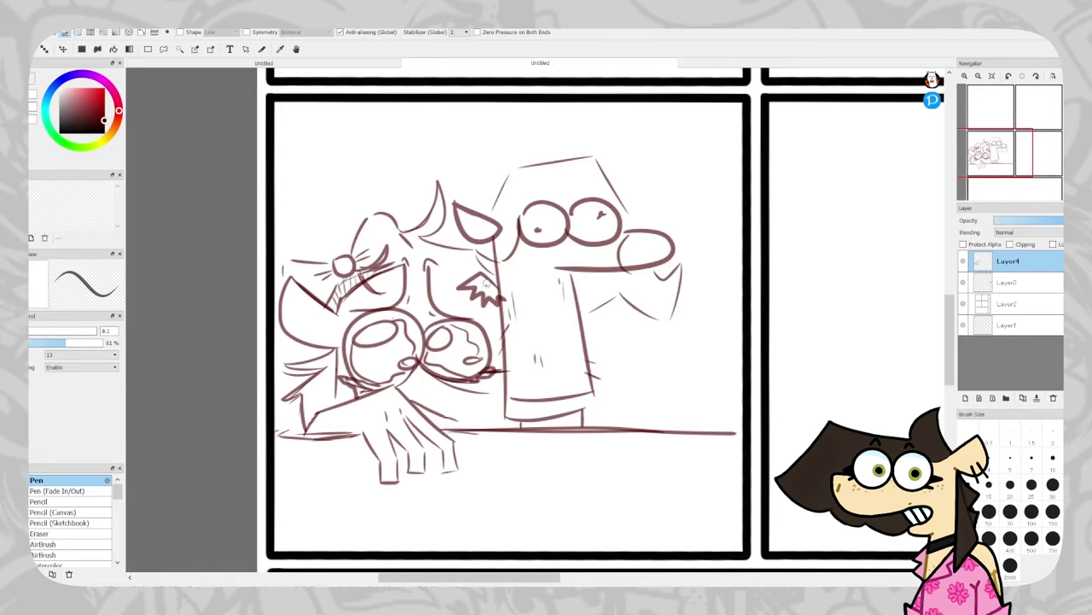
{"action": "left_click_drag", "start_coordinate": [318, 346], "coordinate": [318, 359]}
{"action": "left_click_drag", "start_coordinate": [338, 275], "coordinate": [335, 310]}
{"action": "left_click_drag", "start_coordinate": [325, 305], "coordinate": [400, 265]}
Sketch long fringe strands sweeping down across the small character's far eye
{"action": "left_click_drag", "start_coordinate": [402, 237], "coordinate": [412, 246]}
{"action": "mouse_move", "coordinate": [409, 250]}
{"action": "left_mouse_down"}
{"action": "mouse_move", "coordinate": [404, 258]}
{"action": "mouse_move", "coordinate": [496, 347]}
{"action": "left_mouse_up"}
{"action": "mouse_move", "coordinate": [495, 351]}
{"action": "left_mouse_down"}
{"action": "mouse_move", "coordinate": [495, 372]}
{"action": "mouse_move", "coordinate": [444, 309]}
{"action": "mouse_move", "coordinate": [467, 340]}
{"action": "left_mouse_up"}
{"action": "left_click_drag", "start_coordinate": [433, 268], "coordinate": [439, 315]}
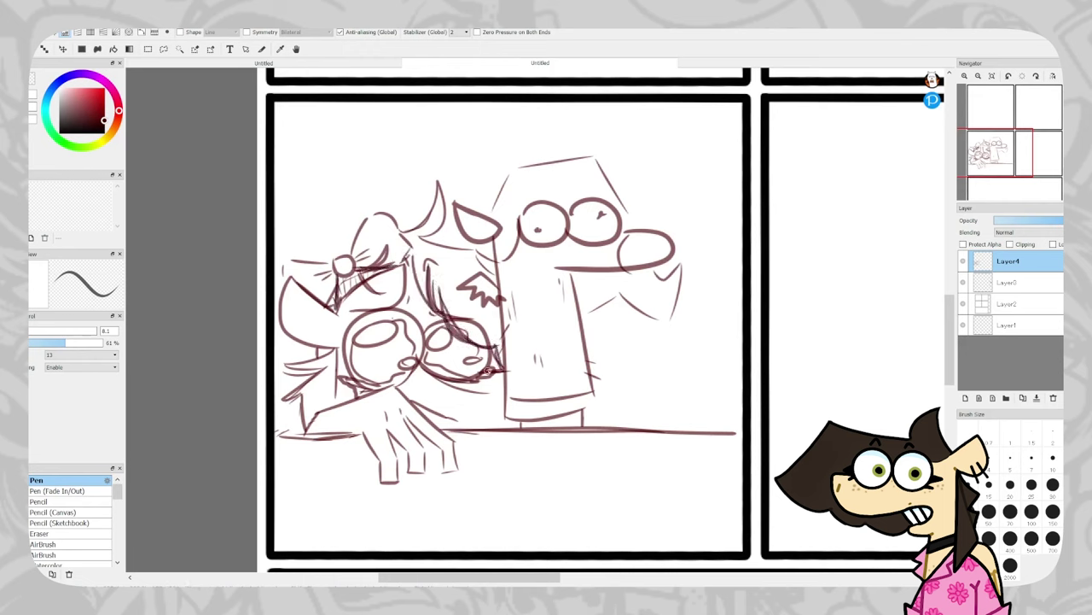
Try a small wavy mouth, a curved jaw and fingertip details on the small character
{"action": "mouse_move", "coordinate": [418, 389]}
{"action": "left_mouse_down"}
{"action": "mouse_move", "coordinate": [449, 389]}
{"action": "mouse_move", "coordinate": [502, 416]}
{"action": "mouse_move", "coordinate": [468, 434]}
{"action": "mouse_move", "coordinate": [492, 382]}
{"action": "mouse_move", "coordinate": [469, 431]}
{"action": "mouse_move", "coordinate": [431, 423]}
{"action": "left_mouse_up"}
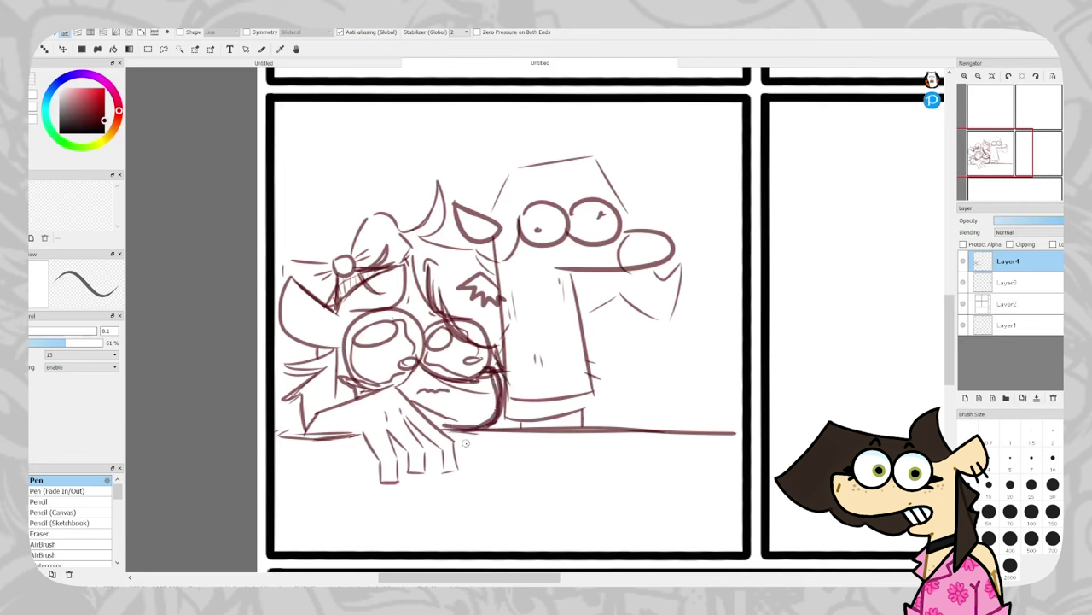
{"action": "left_click_drag", "start_coordinate": [416, 465], "coordinate": [421, 470]}
{"action": "mouse_move", "coordinate": [384, 479]}
{"action": "left_mouse_down"}
{"action": "mouse_move", "coordinate": [385, 468]}
{"action": "mouse_move", "coordinate": [393, 481]}
{"action": "left_mouse_up"}
{"action": "key", "text": "ctrl+z"}
{"action": "key", "text": "ctrl+z"}
{"action": "key", "text": "ctrl+z"}
Erase the small character's jaw curve and mouth, and redraw the mouth as a wavy line just above the table edge
{"action": "left_click_drag", "start_coordinate": [413, 376], "coordinate": [401, 387]}
{"action": "key", "text": "e"}
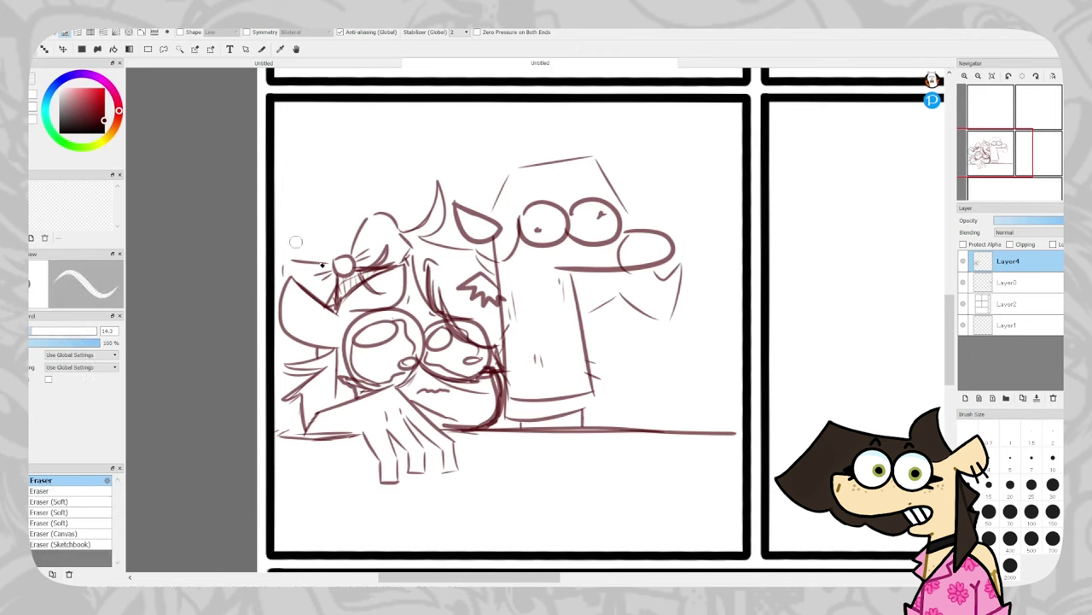
{"action": "mouse_move", "coordinate": [475, 408]}
{"action": "left_mouse_down"}
{"action": "mouse_move", "coordinate": [445, 421]}
{"action": "mouse_move", "coordinate": [500, 397]}
{"action": "mouse_move", "coordinate": [487, 380]}
{"action": "mouse_move", "coordinate": [426, 396]}
{"action": "mouse_move", "coordinate": [451, 391]}
{"action": "mouse_move", "coordinate": [437, 386]}
{"action": "mouse_move", "coordinate": [503, 408]}
{"action": "mouse_move", "coordinate": [411, 400]}
{"action": "mouse_move", "coordinate": [458, 425]}
{"action": "left_mouse_up"}
{"action": "key", "text": "p"}
{"action": "key", "text": "e"}
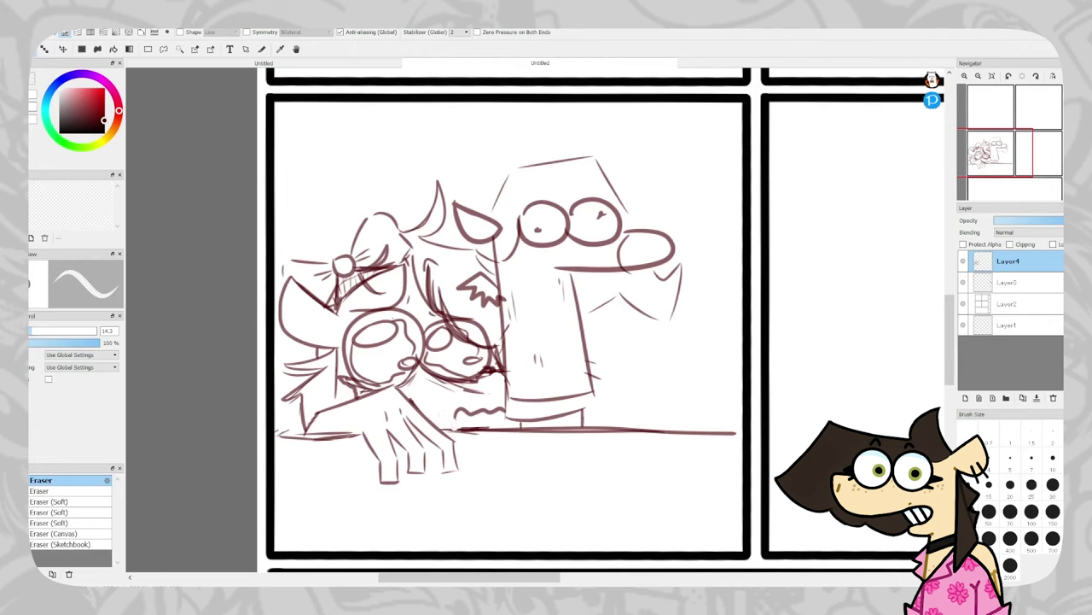
{"action": "key", "text": "p"}
Erase the taller character's angular head outline and pointed chin, and redraw the far eye's upper edge
{"action": "key", "text": "e"}
{"action": "mouse_move", "coordinate": [495, 180]}
{"action": "left_mouse_down"}
{"action": "mouse_move", "coordinate": [500, 196]}
{"action": "mouse_move", "coordinate": [611, 184]}
{"action": "mouse_move", "coordinate": [633, 212]}
{"action": "left_mouse_up"}
{"action": "left_click_drag", "start_coordinate": [621, 304], "coordinate": [670, 273]}
{"action": "key", "text": "p"}
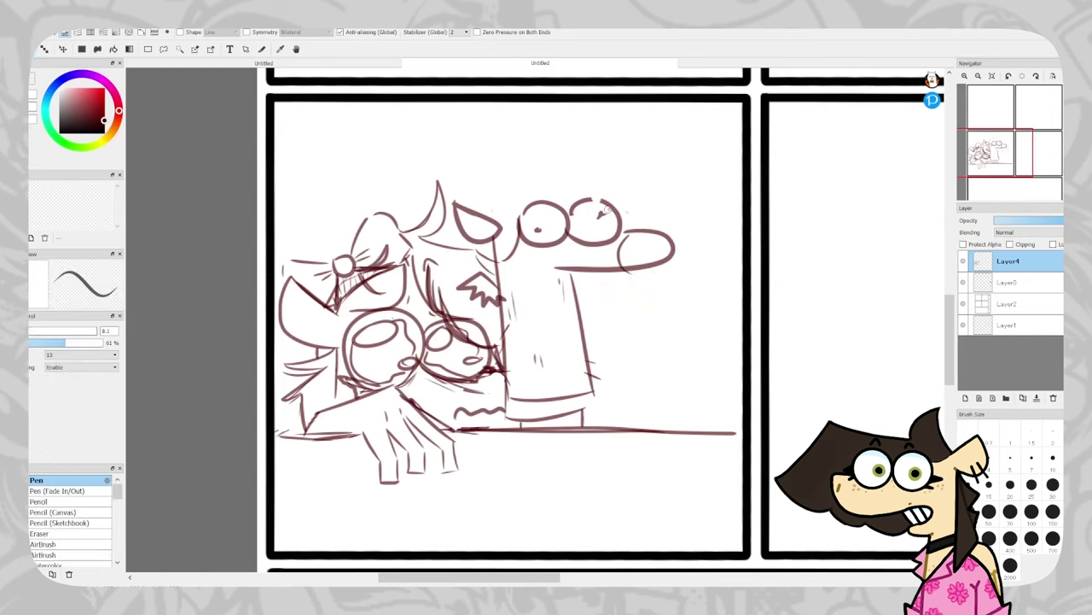
{"action": "left_click_drag", "start_coordinate": [586, 205], "coordinate": [605, 201]}
Sketch the taller character's bow, spiky hair across the head, and a hair lock hanging behind the ear
{"action": "mouse_move", "coordinate": [491, 190]}
{"action": "left_mouse_down"}
{"action": "mouse_move", "coordinate": [523, 159]}
{"action": "mouse_move", "coordinate": [511, 193]}
{"action": "mouse_move", "coordinate": [452, 201]}
{"action": "mouse_move", "coordinate": [497, 212]}
{"action": "left_mouse_up"}
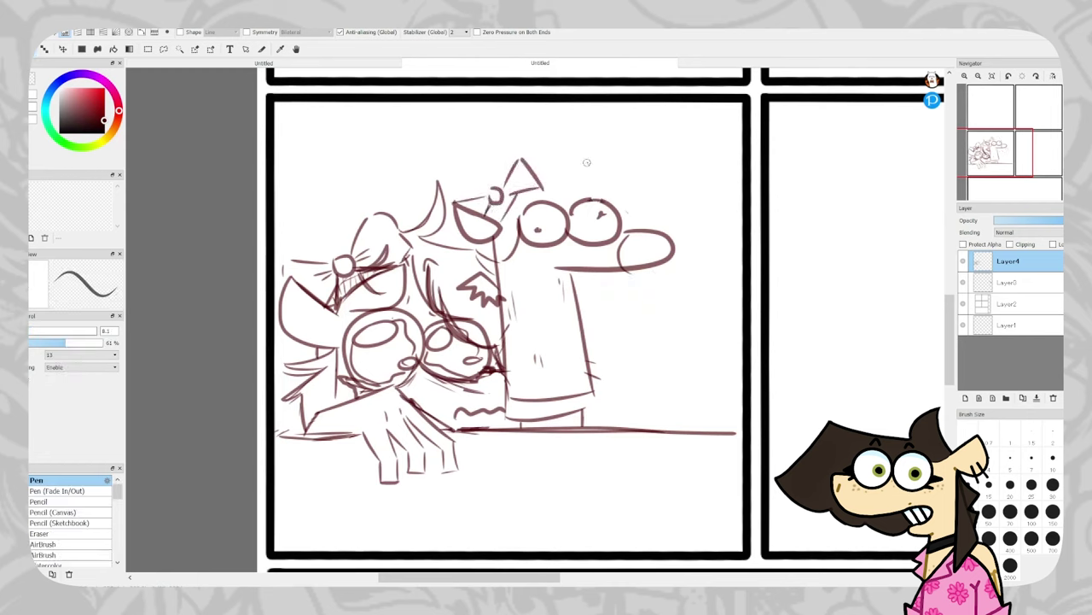
{"action": "left_click_drag", "start_coordinate": [536, 169], "coordinate": [572, 150]}
{"action": "mouse_move", "coordinate": [579, 151]}
{"action": "left_mouse_down"}
{"action": "mouse_move", "coordinate": [595, 178]}
{"action": "mouse_move", "coordinate": [583, 199]}
{"action": "mouse_move", "coordinate": [640, 189]}
{"action": "mouse_move", "coordinate": [621, 224]}
{"action": "left_mouse_up"}
{"action": "mouse_move", "coordinate": [493, 238]}
{"action": "left_mouse_down"}
{"action": "mouse_move", "coordinate": [463, 272]}
{"action": "mouse_move", "coordinate": [510, 291]}
{"action": "left_mouse_up"}
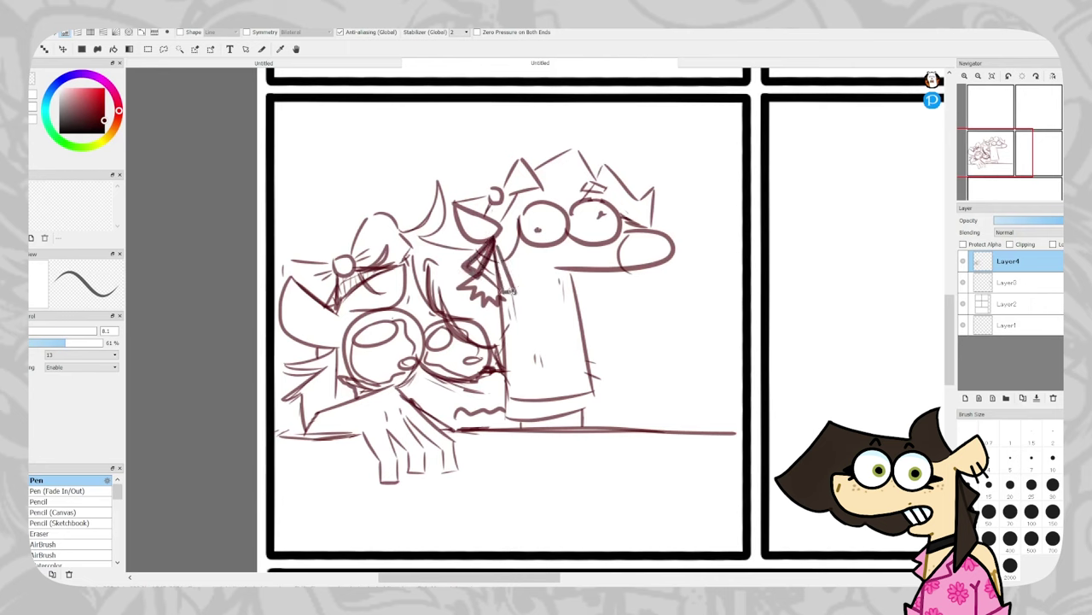
Add a small tuft under the taller character's jaw, enlarge both pupils, and strengthen the curve behind the nose
{"action": "left_click_drag", "start_coordinate": [579, 274], "coordinate": [589, 287]}
{"action": "left_click_drag", "start_coordinate": [538, 227], "coordinate": [537, 229]}
{"action": "left_click_drag", "start_coordinate": [599, 211], "coordinate": [624, 272]}
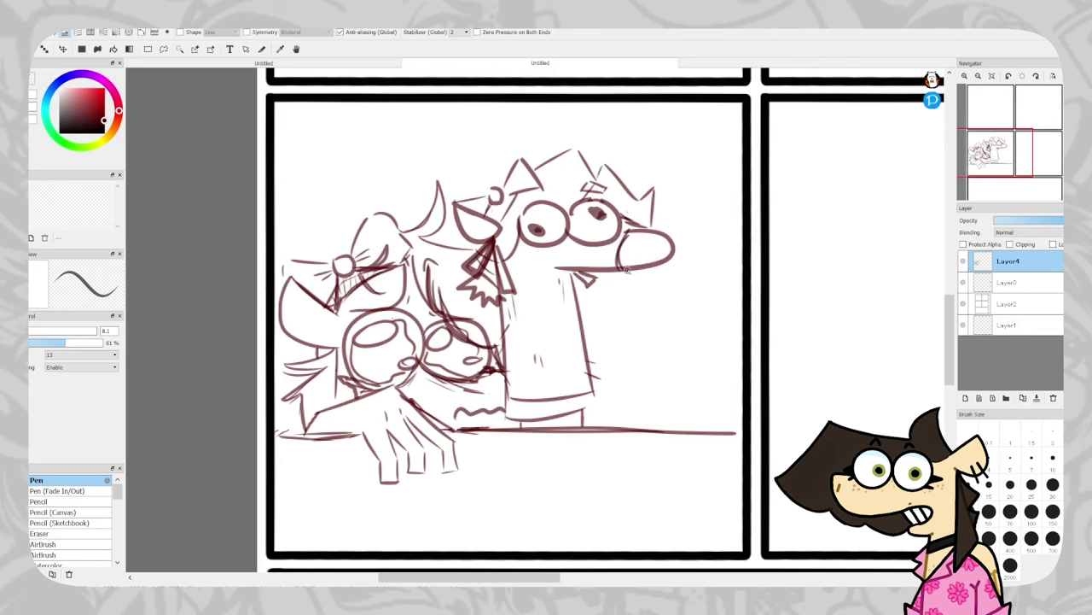
{"action": "left_click_drag", "start_coordinate": [630, 229], "coordinate": [621, 273]}
Complete the taller character's collar band with flared ends and short vertical rib lines
{"action": "left_click_drag", "start_coordinate": [580, 411], "coordinate": [600, 396]}
{"action": "left_click_drag", "start_coordinate": [518, 401], "coordinate": [519, 419]}
{"action": "mouse_move", "coordinate": [539, 403]}
{"action": "left_mouse_down"}
{"action": "mouse_move", "coordinate": [541, 416]}
{"action": "mouse_move", "coordinate": [562, 415]}
{"action": "left_mouse_up"}
{"action": "mouse_move", "coordinate": [570, 396]}
{"action": "left_mouse_down"}
{"action": "mouse_move", "coordinate": [572, 410]}
{"action": "mouse_move", "coordinate": [590, 406]}
{"action": "left_mouse_up"}
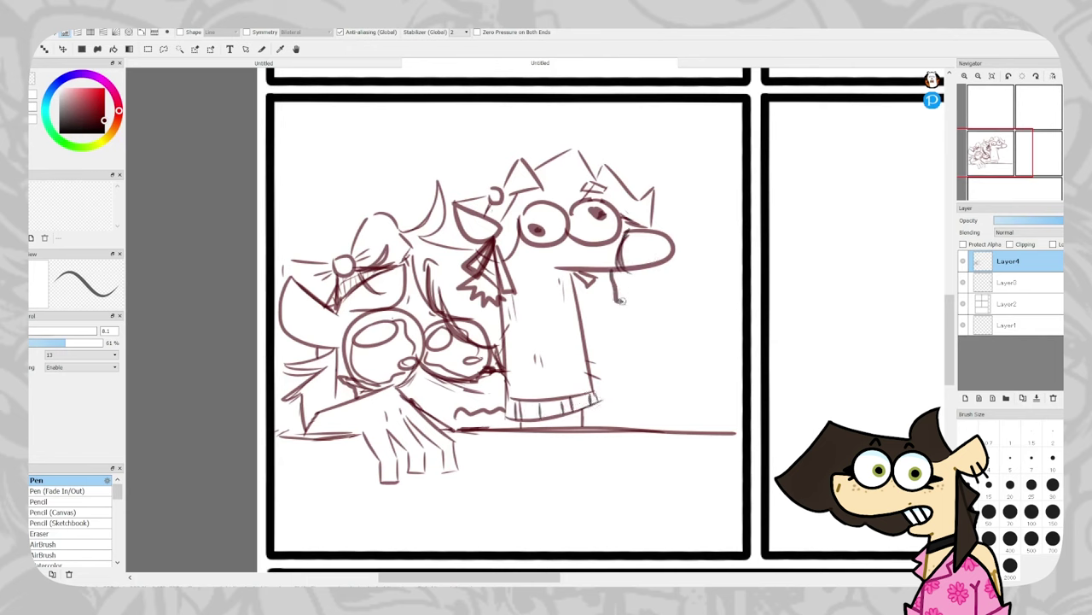
{"action": "mouse_move", "coordinate": [611, 274]}
{"action": "left_mouse_down"}
{"action": "mouse_move", "coordinate": [645, 299]}
{"action": "mouse_move", "coordinate": [631, 276]}
{"action": "mouse_move", "coordinate": [633, 294]}
{"action": "mouse_move", "coordinate": [644, 276]}
{"action": "left_mouse_up"}
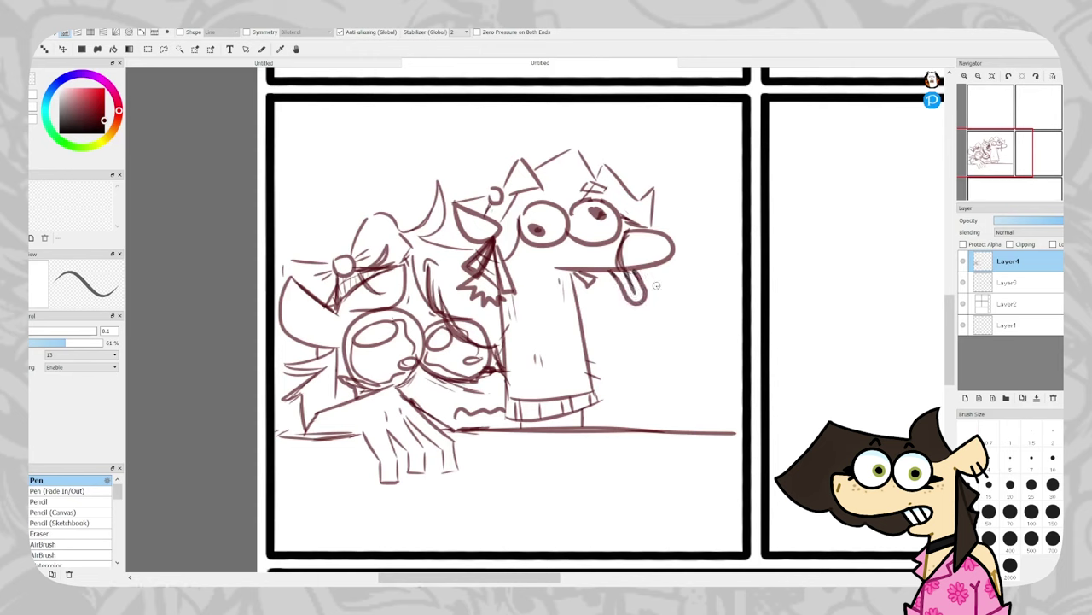
{"action": "key", "text": "ctrl+z"}
{"action": "key", "text": "ctrl+z"}
{"action": "key", "text": "ctrl+z"}
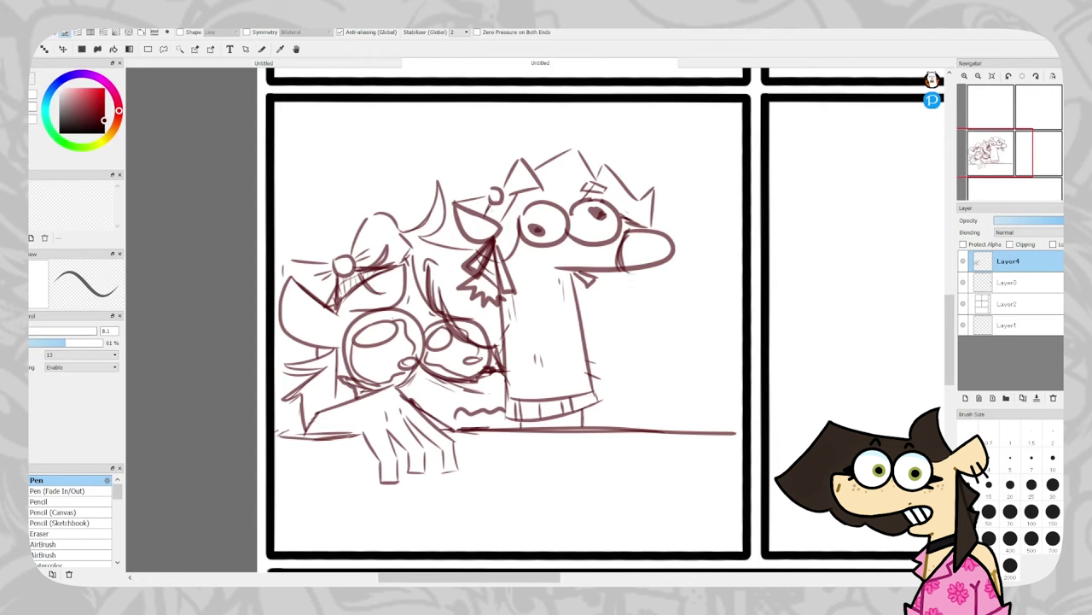
Sketch a short tongue with a centre line hanging below the snout, and erase the tuft and hair behind the neck
{"action": "mouse_move", "coordinate": [608, 277]}
{"action": "left_mouse_down"}
{"action": "mouse_move", "coordinate": [636, 274]}
{"action": "mouse_move", "coordinate": [623, 276]}
{"action": "left_mouse_up"}
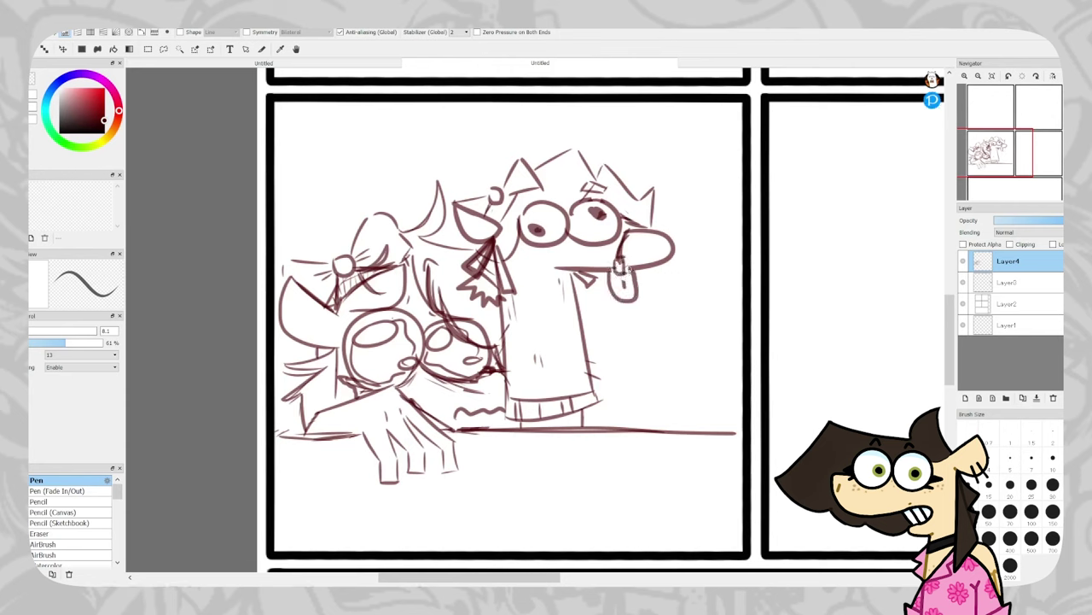
{"action": "key", "text": "e"}
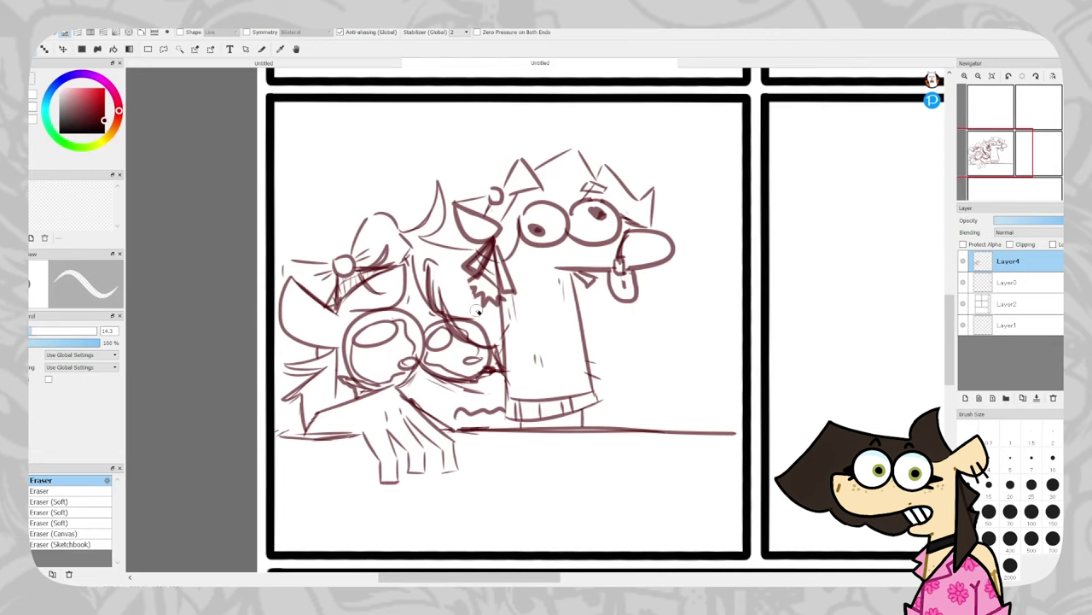
{"action": "mouse_move", "coordinate": [478, 312]}
{"action": "left_mouse_down"}
{"action": "mouse_move", "coordinate": [495, 256]}
{"action": "mouse_move", "coordinate": [504, 299]}
{"action": "mouse_move", "coordinate": [517, 286]}
{"action": "mouse_move", "coordinate": [484, 262]}
{"action": "mouse_move", "coordinate": [502, 226]}
{"action": "mouse_move", "coordinate": [512, 236]}
{"action": "mouse_move", "coordinate": [498, 261]}
{"action": "left_mouse_up"}
Redraw the hair behind the taller character's ear and neck as short banded locks, and erase the tuft under the jaw
{"action": "key", "text": "p"}
{"action": "mouse_move", "coordinate": [505, 221]}
{"action": "left_mouse_down"}
{"action": "mouse_move", "coordinate": [515, 216]}
{"action": "mouse_move", "coordinate": [500, 297]}
{"action": "left_mouse_up"}
{"action": "mouse_move", "coordinate": [497, 247]}
{"action": "left_mouse_down"}
{"action": "mouse_move", "coordinate": [504, 328]}
{"action": "mouse_move", "coordinate": [501, 316]}
{"action": "left_mouse_up"}
{"action": "left_click", "coordinate": [46, 49]}
{"action": "key", "text": "e"}
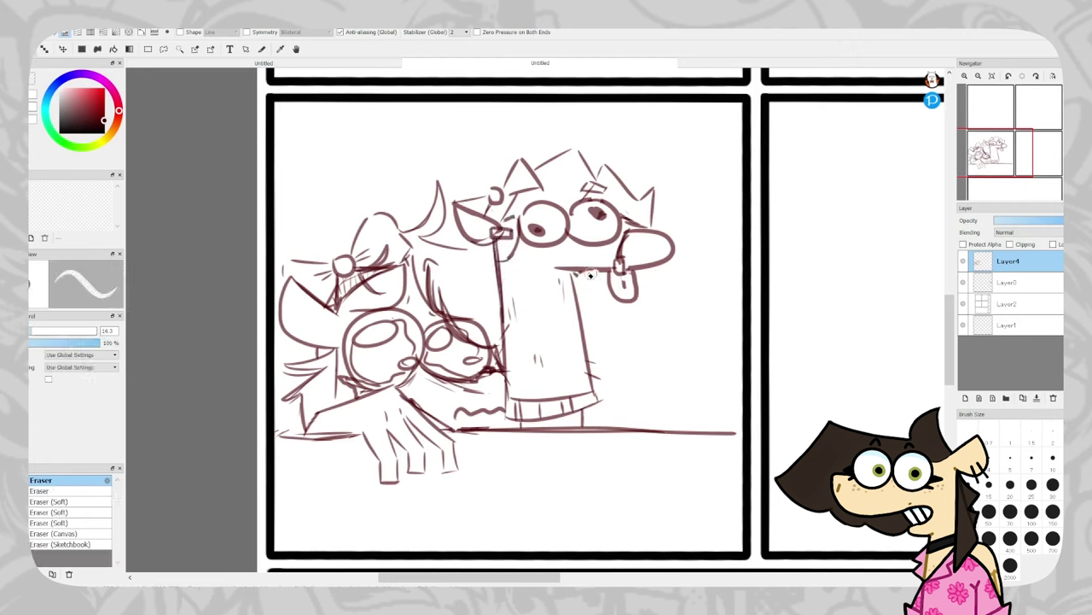
{"action": "key", "text": "p"}
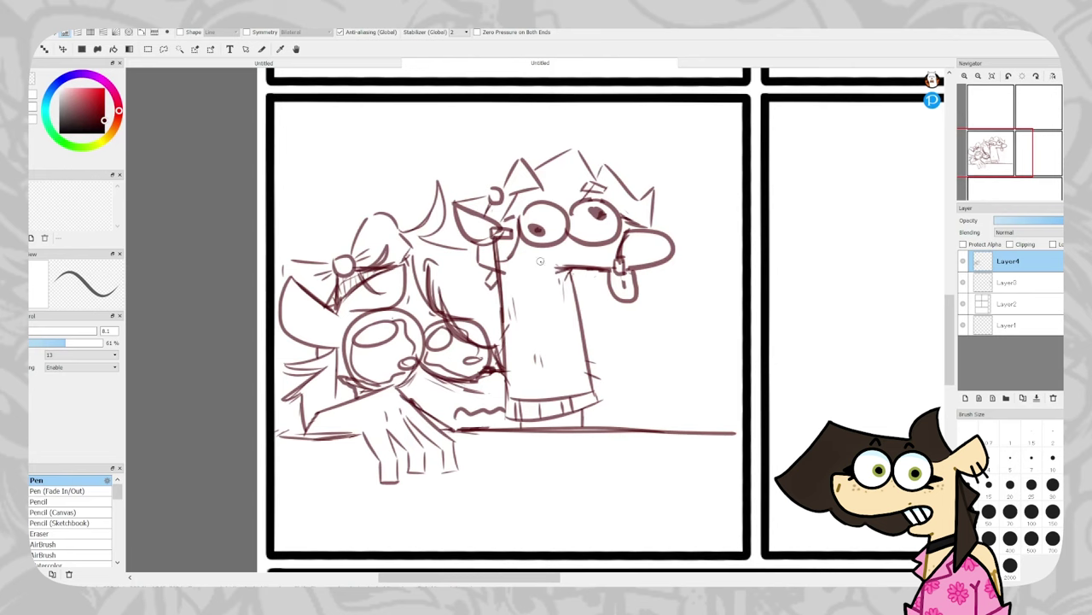
{"action": "mouse_move", "coordinate": [499, 303]}
{"action": "left_mouse_down"}
{"action": "mouse_move", "coordinate": [469, 277]}
{"action": "mouse_move", "coordinate": [468, 306]}
{"action": "mouse_move", "coordinate": [516, 320]}
{"action": "left_mouse_up"}
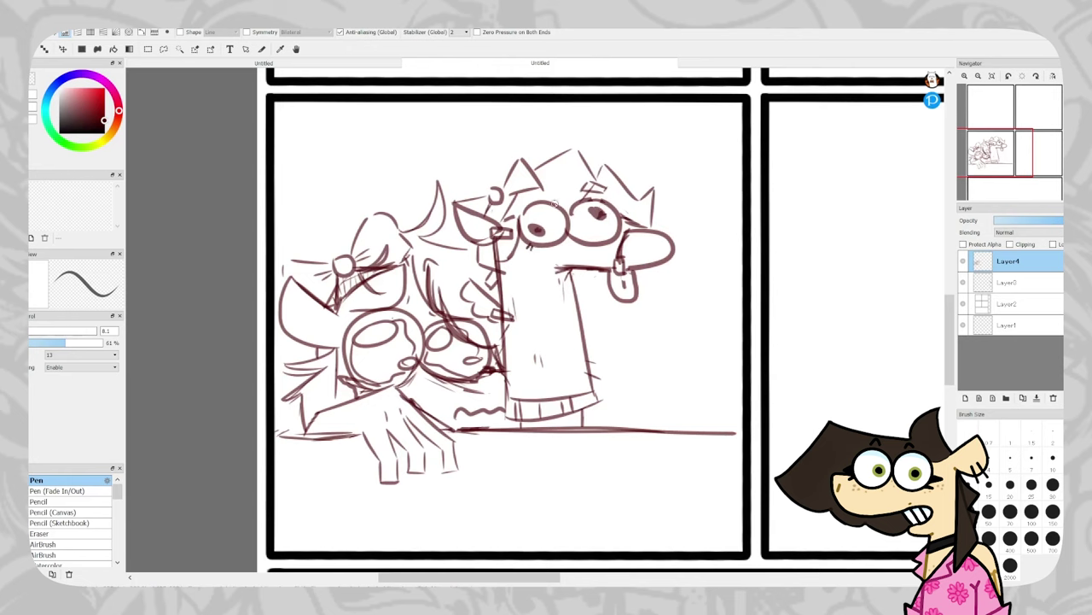
{"action": "left_click_drag", "start_coordinate": [521, 224], "coordinate": [605, 200]}
{"action": "key", "text": "ctrl+z"}
{"action": "key", "text": "ctrl+z"}
{"action": "key", "text": "ctrl+z"}
Erase the upper part of the pupils and draw half-closed eyelids with lashes on the taller character's eyes
{"action": "key", "text": "e"}
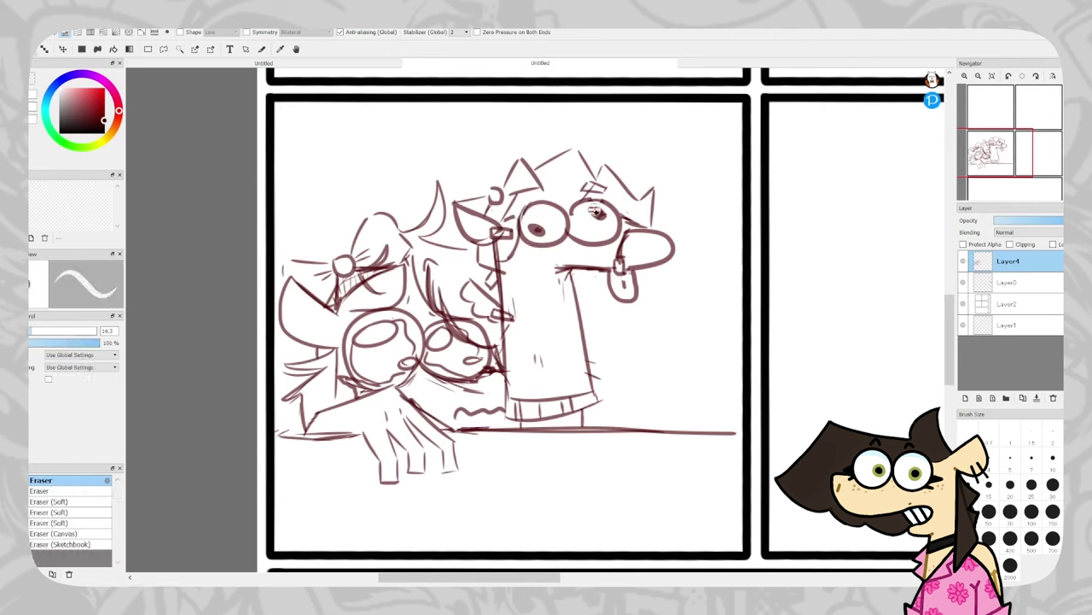
{"action": "left_click_drag", "start_coordinate": [588, 208], "coordinate": [610, 207]}
{"action": "left_click", "coordinate": [19, 48]}
{"action": "left_click_drag", "start_coordinate": [519, 224], "coordinate": [564, 214]}
{"action": "left_click_drag", "start_coordinate": [574, 207], "coordinate": [617, 219]}
{"action": "left_click_drag", "start_coordinate": [530, 211], "coordinate": [558, 210]}
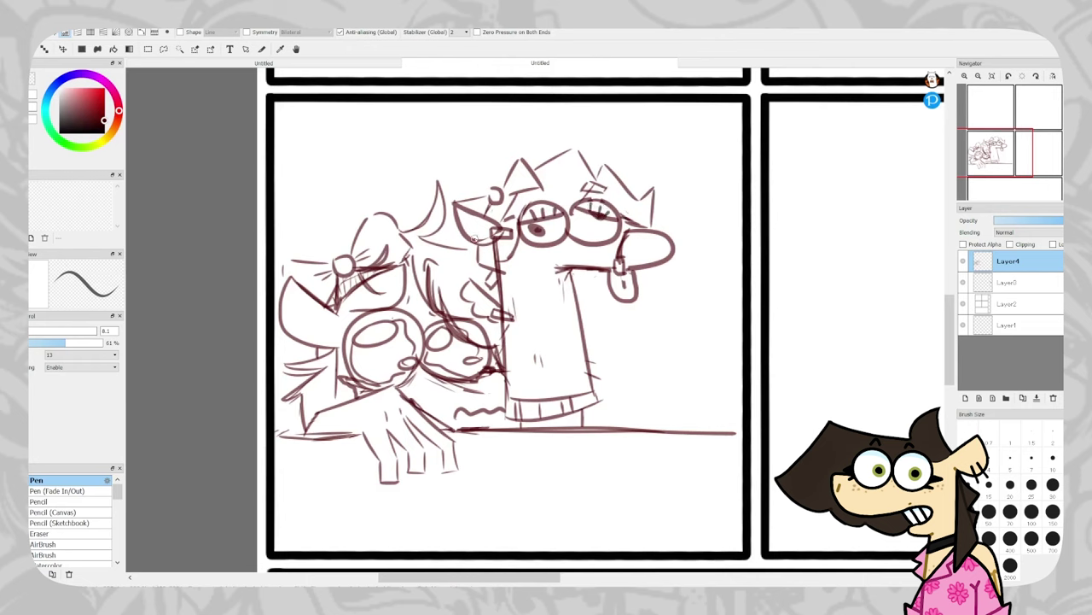
Redraw both pupils larger and darker beneath the taller character's eyelids
{"action": "mouse_move", "coordinate": [589, 215]}
{"action": "left_mouse_down"}
{"action": "mouse_move", "coordinate": [616, 221]}
{"action": "mouse_move", "coordinate": [598, 217]}
{"action": "left_mouse_up"}
{"action": "key", "text": "ctrl+z"}
{"action": "key", "text": "ctrl+z"}
{"action": "mouse_move", "coordinate": [587, 215]}
{"action": "left_mouse_down"}
{"action": "mouse_move", "coordinate": [615, 224]}
{"action": "mouse_move", "coordinate": [531, 230]}
{"action": "mouse_move", "coordinate": [553, 223]}
{"action": "left_mouse_up"}
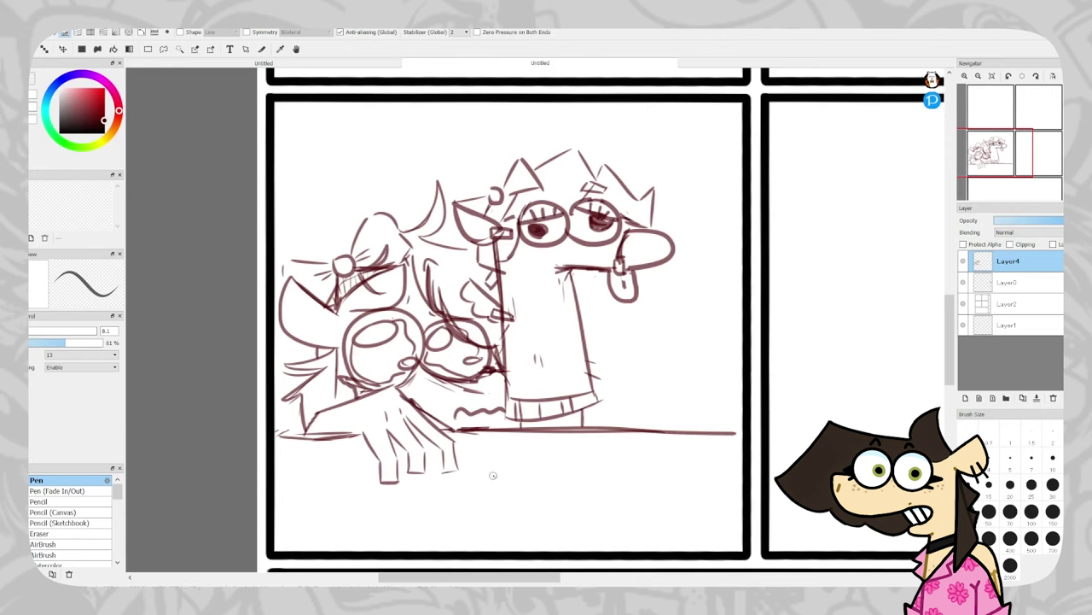
Handwrite "Uhm... go team ...you got this.. I think... maybe.." below the table edge and sketch a speech bubble around it
{"action": "left_click_drag", "start_coordinate": [497, 474], "coordinate": [492, 484]}
{"action": "left_click_drag", "start_coordinate": [502, 479], "coordinate": [512, 477]}
{"action": "left_click_drag", "start_coordinate": [515, 453], "coordinate": [534, 462]}
{"action": "left_click_drag", "start_coordinate": [539, 446], "coordinate": [547, 462]}
{"action": "left_click_drag", "start_coordinate": [550, 452], "coordinate": [566, 462]}
{"action": "left_click", "coordinate": [571, 458]}
{"action": "left_click_drag", "start_coordinate": [524, 452], "coordinate": [523, 461]}
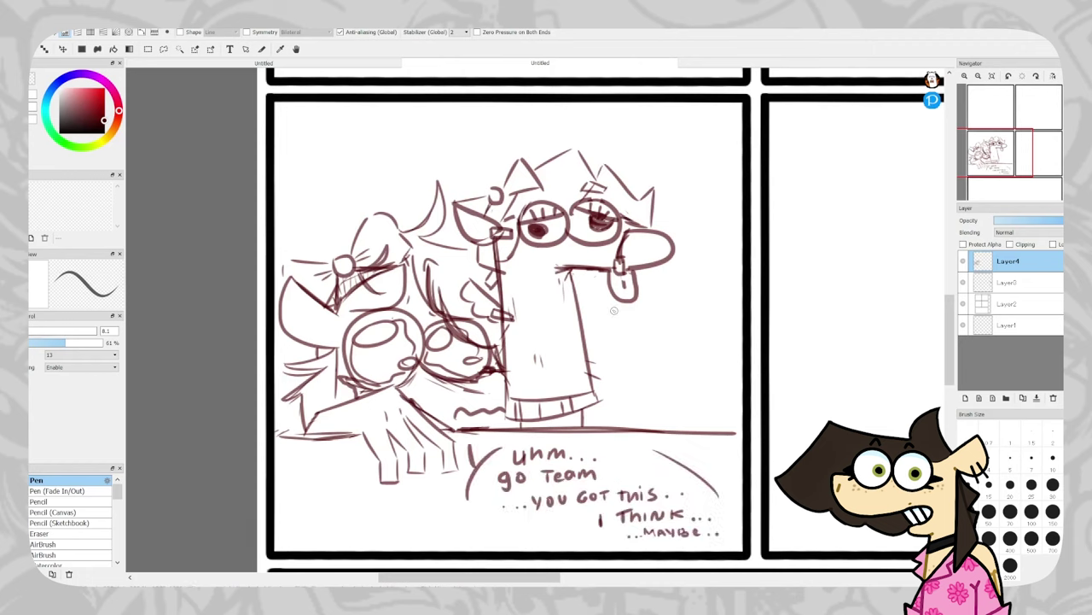
{"action": "left_click_drag", "start_coordinate": [649, 277], "coordinate": [640, 294]}
{"action": "left_click_drag", "start_coordinate": [636, 308], "coordinate": [631, 341]}
{"action": "left_click_drag", "start_coordinate": [697, 319], "coordinate": [630, 350]}
{"action": "key", "text": "ctrl+z"}
{"action": "key", "text": "ctrl+z"}
{"action": "key", "text": "ctrl+z"}
Sketch a microphone with a large round head on a curved stand at the far end of the table
{"action": "mouse_move", "coordinate": [649, 306]}
{"action": "left_mouse_down"}
{"action": "mouse_move", "coordinate": [692, 363]}
{"action": "mouse_move", "coordinate": [701, 351]}
{"action": "mouse_move", "coordinate": [693, 361]}
{"action": "mouse_move", "coordinate": [718, 392]}
{"action": "mouse_move", "coordinate": [710, 380]}
{"action": "mouse_move", "coordinate": [738, 432]}
{"action": "left_mouse_up"}
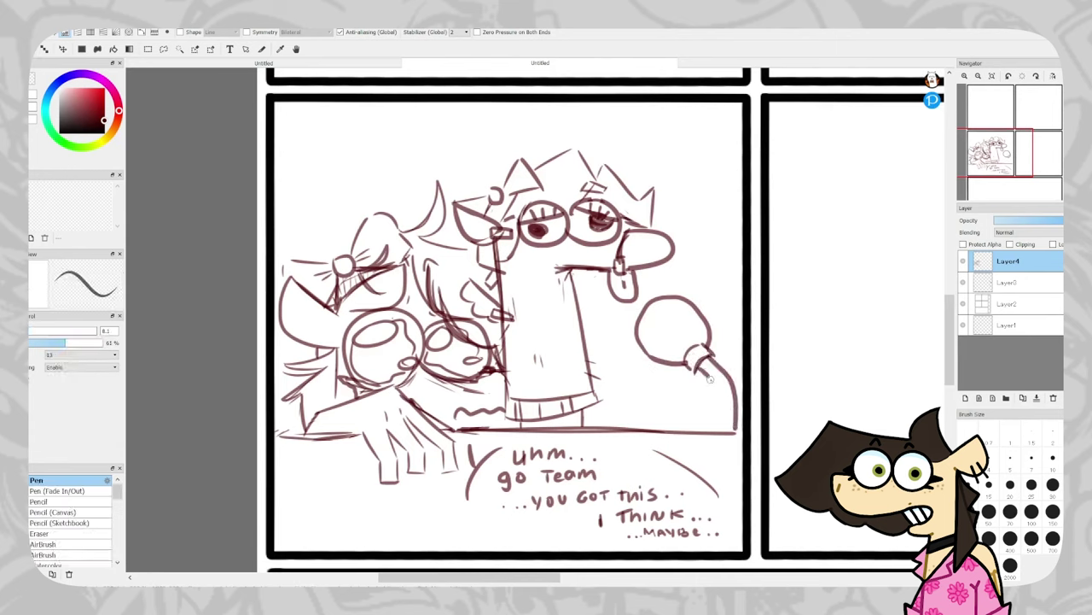
{"action": "left_click_drag", "start_coordinate": [705, 376], "coordinate": [719, 444]}
{"action": "left_click_drag", "start_coordinate": [712, 440], "coordinate": [737, 444]}
Sketch the table's front panel, lower edge and side supports, and erase the table line crossing the microphone stand
{"action": "left_click_drag", "start_coordinate": [309, 438], "coordinate": [302, 498]}
{"action": "mouse_move", "coordinate": [309, 502]}
{"action": "left_mouse_down"}
{"action": "mouse_move", "coordinate": [411, 536]}
{"action": "mouse_move", "coordinate": [307, 507]}
{"action": "mouse_move", "coordinate": [480, 521]}
{"action": "left_mouse_up"}
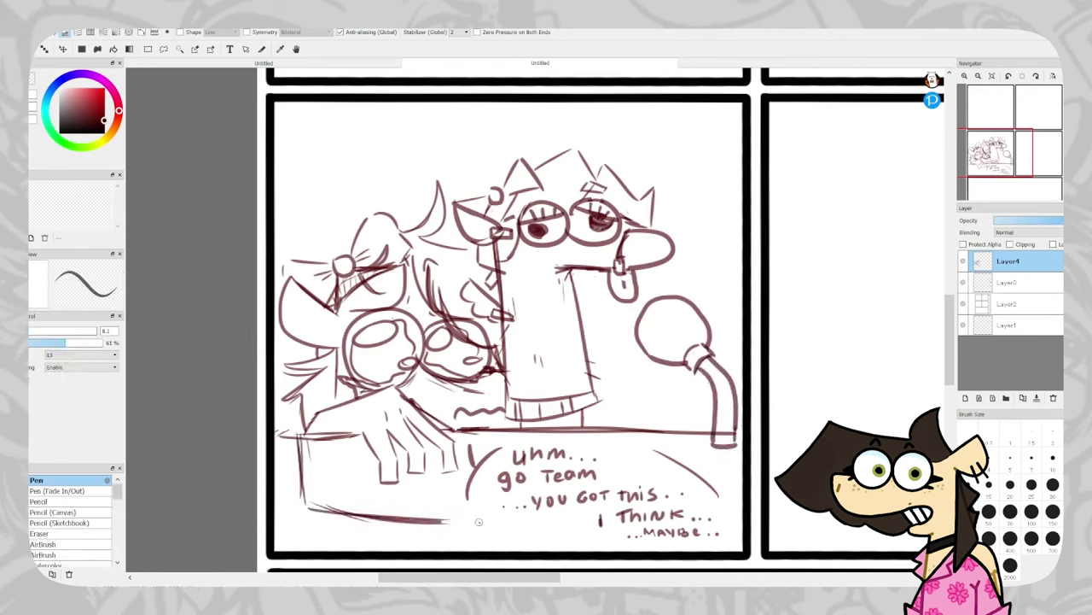
{"action": "left_click_drag", "start_coordinate": [725, 517], "coordinate": [742, 516]}
{"action": "left_click_drag", "start_coordinate": [328, 512], "coordinate": [328, 551]}
{"action": "left_click_drag", "start_coordinate": [298, 465], "coordinate": [277, 529]}
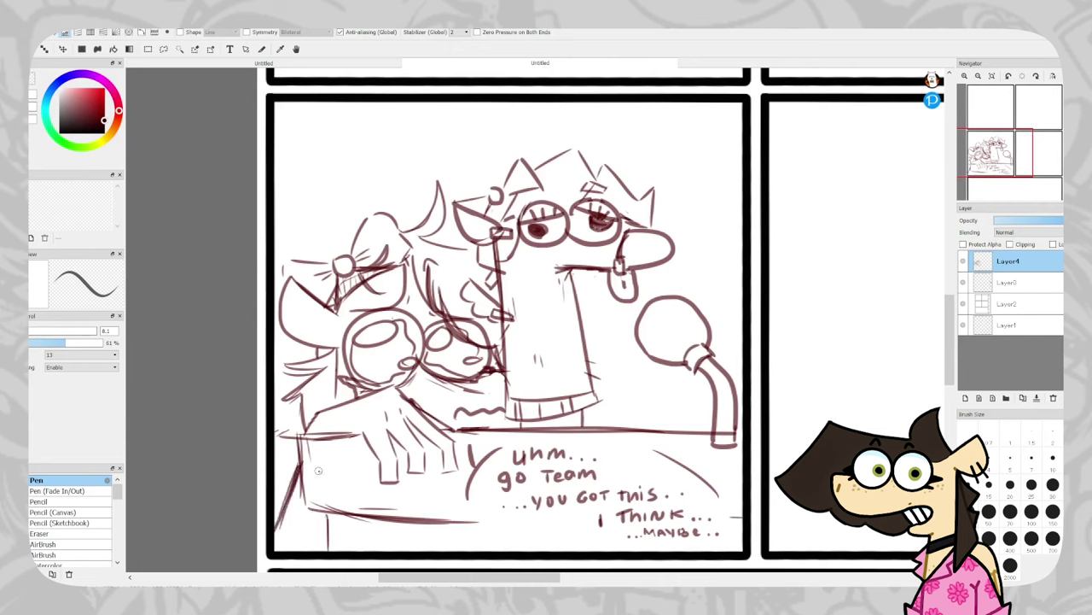
{"action": "key", "text": "e"}
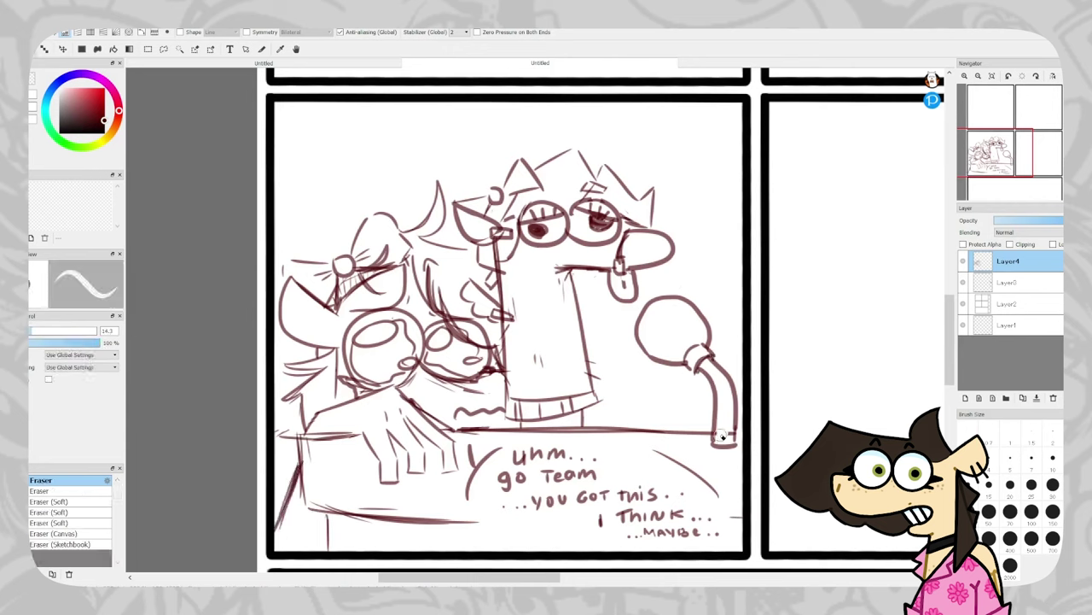
Handwrite "oh god... uhm" in the panel's upper-left corner and sketch a bubble edge with a tail toward the shorter character
{"action": "key", "text": "b"}
{"action": "left_click_drag", "start_coordinate": [285, 113], "coordinate": [301, 120]}
{"action": "left_click_drag", "start_coordinate": [322, 113], "coordinate": [317, 128]}
{"action": "left_click_drag", "start_coordinate": [332, 111], "coordinate": [345, 103]}
{"action": "left_click_drag", "start_coordinate": [330, 126], "coordinate": [338, 130]}
{"action": "left_click_drag", "start_coordinate": [342, 122], "coordinate": [365, 133]}
{"action": "left_click", "coordinate": [351, 114]}
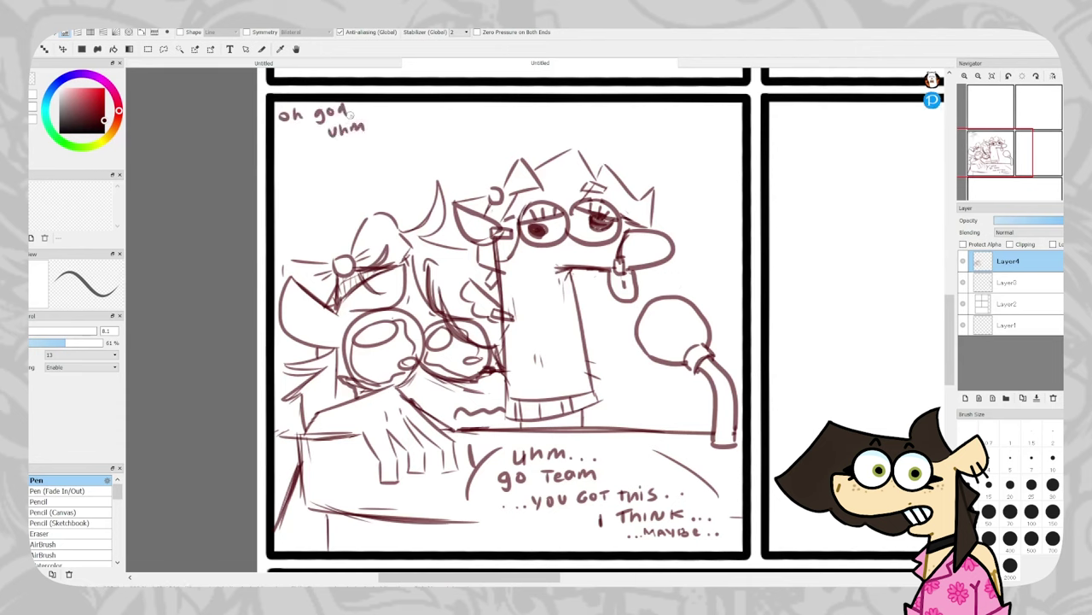
{"action": "left_click", "coordinate": [359, 114]}
{"action": "left_click", "coordinate": [367, 112]}
{"action": "mouse_move", "coordinate": [280, 158]}
{"action": "left_mouse_down"}
{"action": "mouse_move", "coordinate": [364, 154]}
{"action": "mouse_move", "coordinate": [342, 209]}
{"action": "left_mouse_up"}
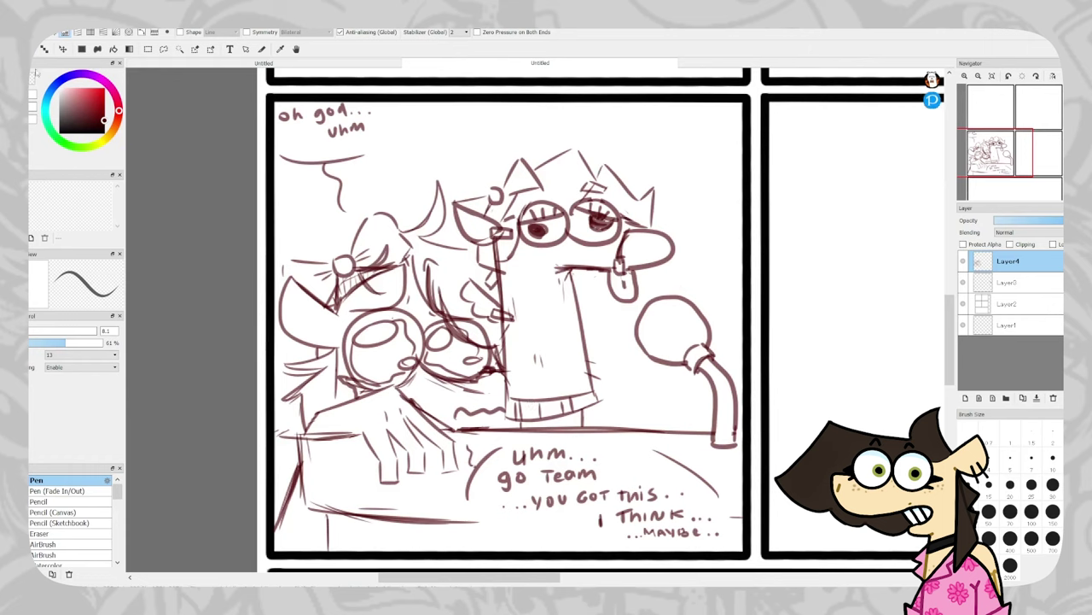
Erase the wording above the shorter character's bubble edge and handwrite "oh goodness uhm..." in its place
{"action": "key", "text": "e"}
{"action": "left_click_drag", "start_coordinate": [278, 114], "coordinate": [382, 130]}
{"action": "key", "text": "b"}
{"action": "left_click_drag", "start_coordinate": [288, 111], "coordinate": [287, 112]}
{"action": "left_click_drag", "start_coordinate": [297, 106], "coordinate": [322, 128]}
{"action": "left_click_drag", "start_coordinate": [340, 112], "coordinate": [372, 106]}
{"action": "left_click_drag", "start_coordinate": [377, 112], "coordinate": [400, 119]}
{"action": "left_click_drag", "start_coordinate": [408, 110], "coordinate": [415, 122]}
{"action": "left_click_drag", "start_coordinate": [294, 128], "coordinate": [337, 135]}
{"action": "left_click_drag", "start_coordinate": [348, 135], "coordinate": [369, 135]}
{"action": "left_click", "coordinate": [396, 132]}
{"action": "left_click", "coordinate": [403, 132]}
{"action": "left_click", "coordinate": [409, 132]}
{"action": "left_click_drag", "start_coordinate": [438, 111], "coordinate": [436, 131]}
Shade the underside of the microphone head and draw faint curly markings on the taller character's face and neck at 16% brush opacity
{"action": "mouse_move", "coordinate": [650, 353]}
{"action": "left_mouse_down"}
{"action": "mouse_move", "coordinate": [684, 362]}
{"action": "mouse_move", "coordinate": [665, 355]}
{"action": "left_mouse_up"}
{"action": "left_click", "coordinate": [22, 343]}
{"action": "left_click_drag", "start_coordinate": [546, 309], "coordinate": [547, 329]}
{"action": "left_click_drag", "start_coordinate": [555, 306], "coordinate": [556, 329]}
{"action": "left_click_drag", "start_coordinate": [577, 304], "coordinate": [568, 328]}
{"action": "left_click_drag", "start_coordinate": [512, 264], "coordinate": [512, 263]}
{"action": "left_click_drag", "start_coordinate": [521, 255], "coordinate": [522, 278]}
{"action": "left_click_drag", "start_coordinate": [520, 393], "coordinate": [520, 363]}
{"action": "mouse_move", "coordinate": [520, 363]}
{"action": "left_mouse_down"}
{"action": "mouse_move", "coordinate": [536, 388]}
{"action": "mouse_move", "coordinate": [512, 386]}
{"action": "left_mouse_up"}
{"action": "left_click_drag", "start_coordinate": [556, 332], "coordinate": [570, 350]}
{"action": "left_click_drag", "start_coordinate": [567, 246], "coordinate": [610, 259]}
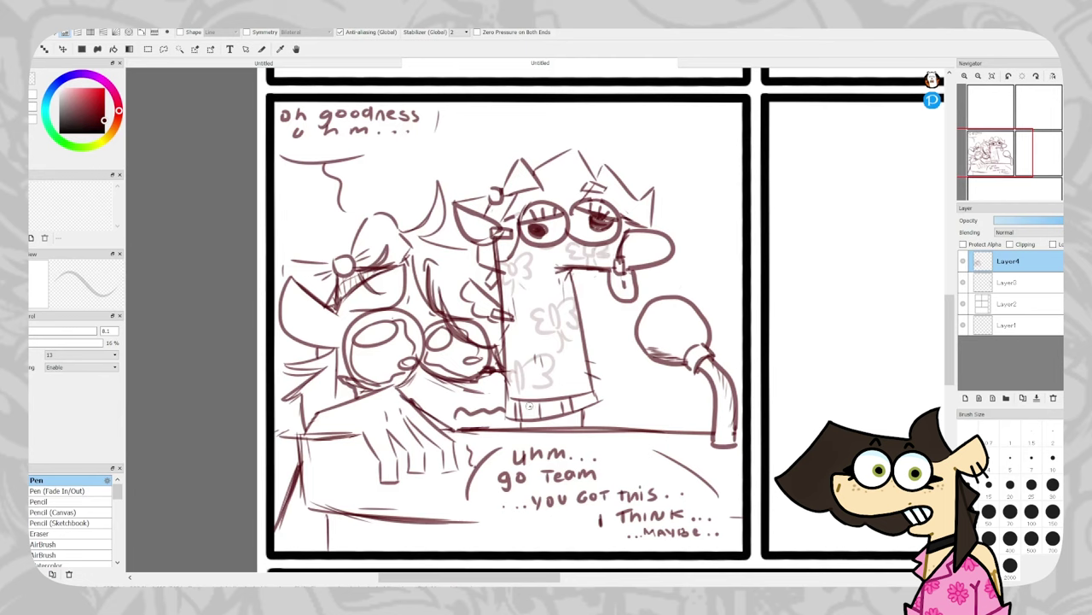
{"action": "left_click_drag", "start_coordinate": [624, 275], "coordinate": [625, 288]}
{"action": "left_click_drag", "start_coordinate": [50, 343], "coordinate": [91, 343]}
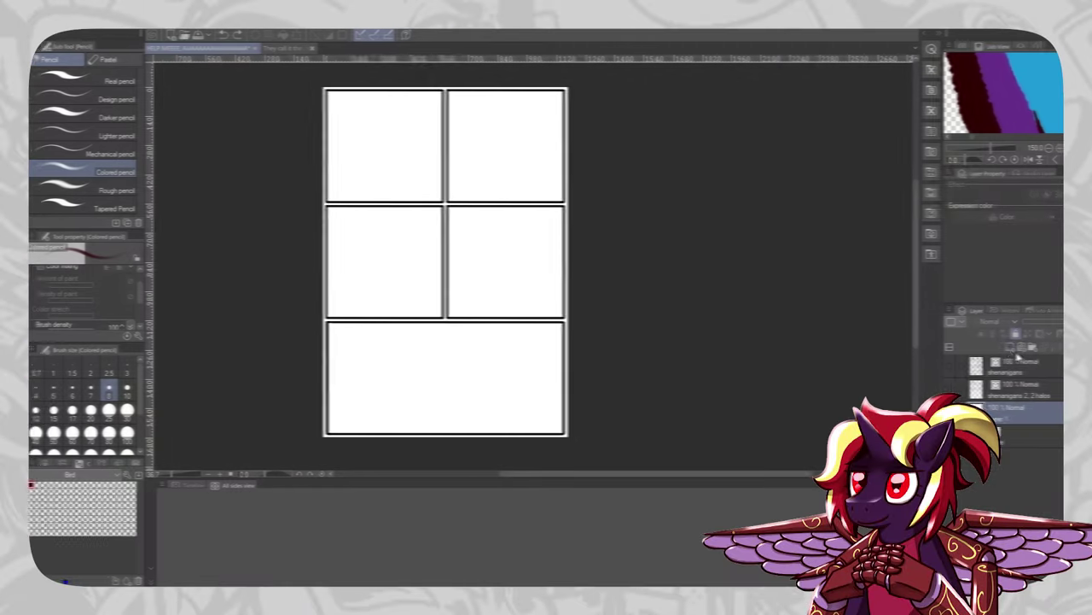
Add a new vector layer for the sketch to the blank five-panel comic page in Clip Studio Paint
{"action": "left_click", "coordinate": [1018, 347]}
{"action": "scroll", "coordinate": [478, 137], "scroll_direction": "up", "scroll_amount": 4}
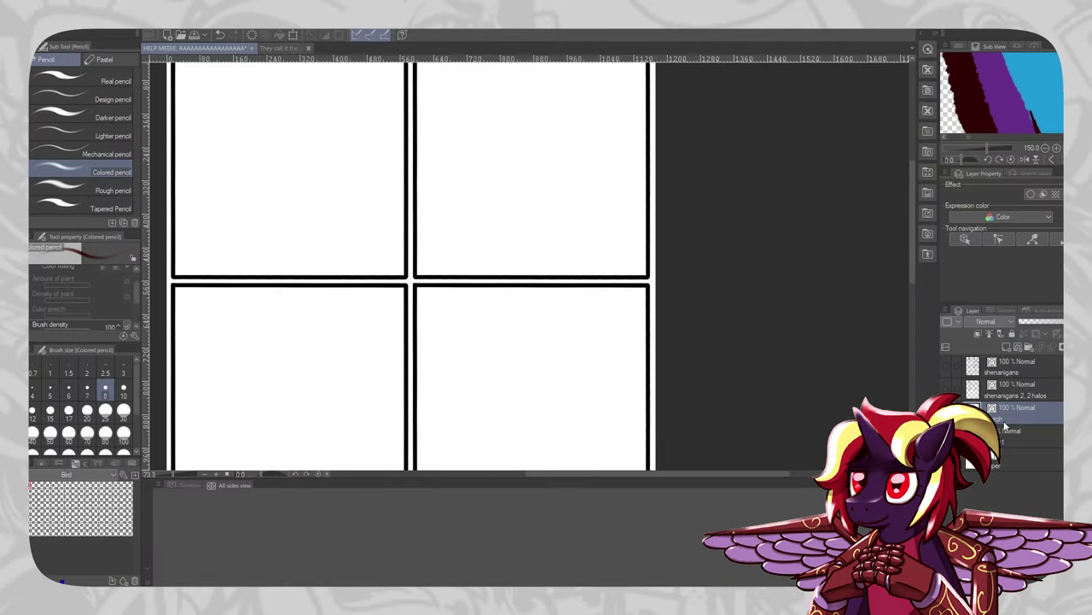
{"action": "scroll", "coordinate": [507, 203], "scroll_direction": "down", "scroll_amount": 10}
{"action": "scroll", "coordinate": [534, 259], "scroll_direction": "up", "scroll_amount": 10}
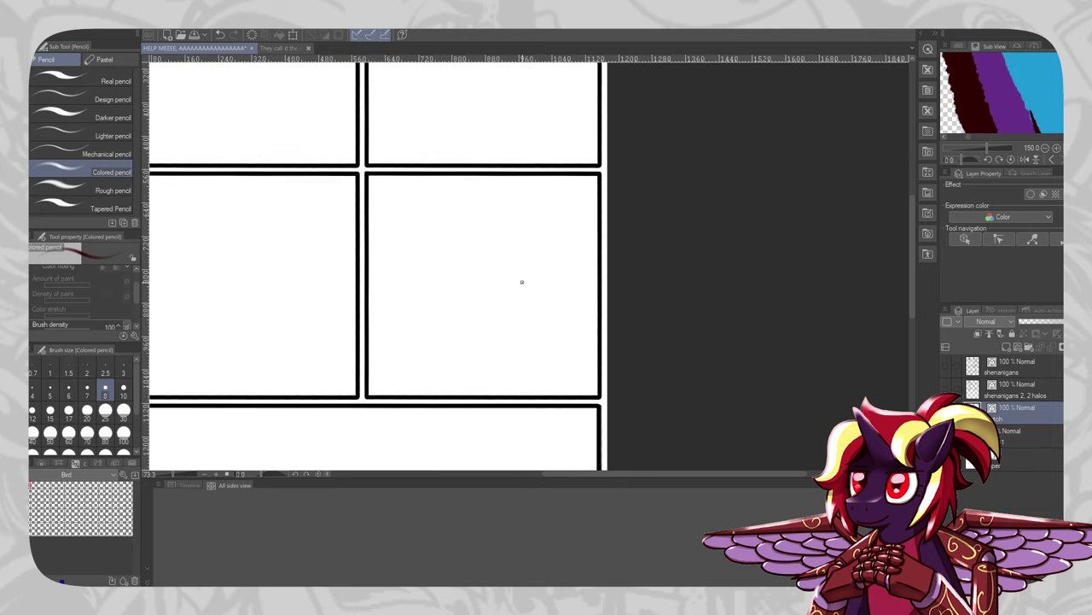
{"action": "scroll", "coordinate": [505, 295], "scroll_direction": "down", "scroll_amount": 3}
{"action": "scroll", "coordinate": [550, 256], "scroll_direction": "up", "scroll_amount": 2}
{"action": "scroll", "coordinate": [542, 287], "scroll_direction": "down", "scroll_amount": 2}
{"action": "scroll", "coordinate": [529, 237], "scroll_direction": "up", "scroll_amount": 3}
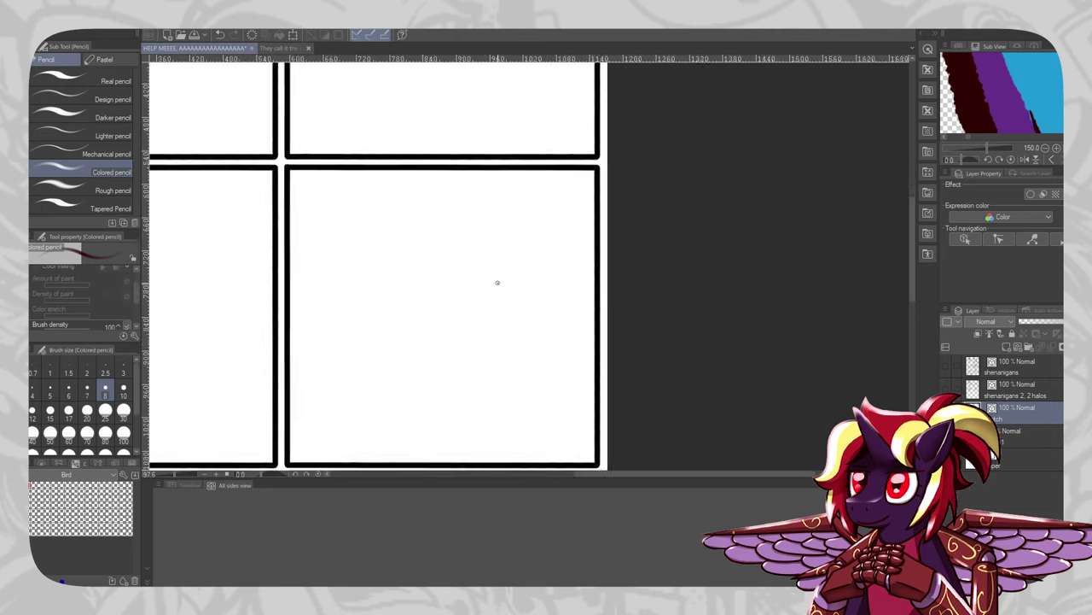
{"action": "scroll", "coordinate": [497, 282], "scroll_direction": "down", "scroll_amount": 1}
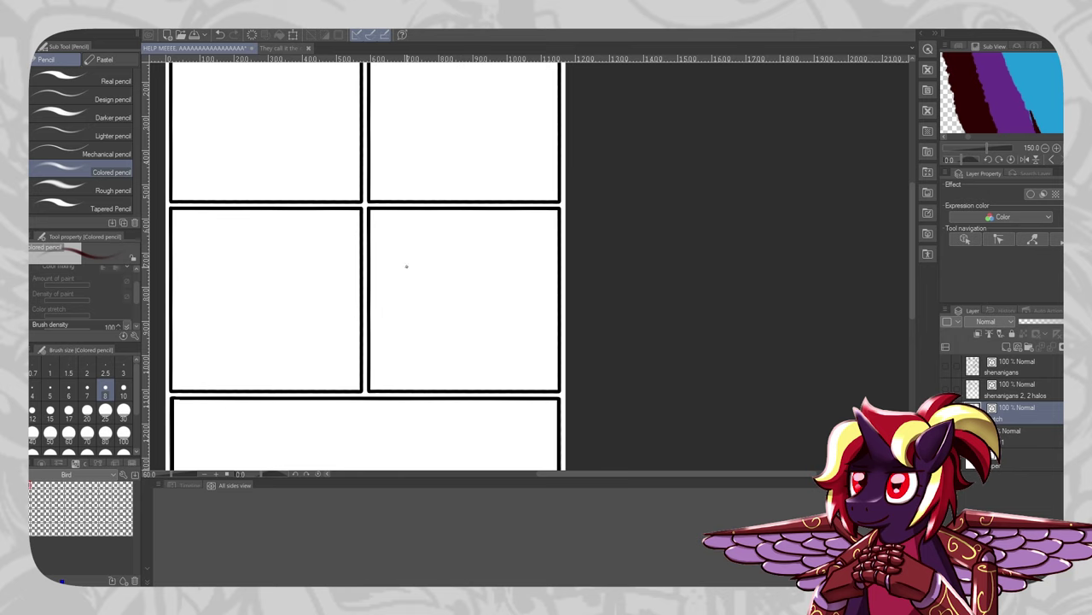
{"action": "scroll", "coordinate": [407, 267], "scroll_direction": "down", "scroll_amount": 1}
{"action": "scroll", "coordinate": [446, 316], "scroll_direction": "up", "scroll_amount": 2}
{"action": "scroll", "coordinate": [480, 319], "scroll_direction": "down", "scroll_amount": 1}
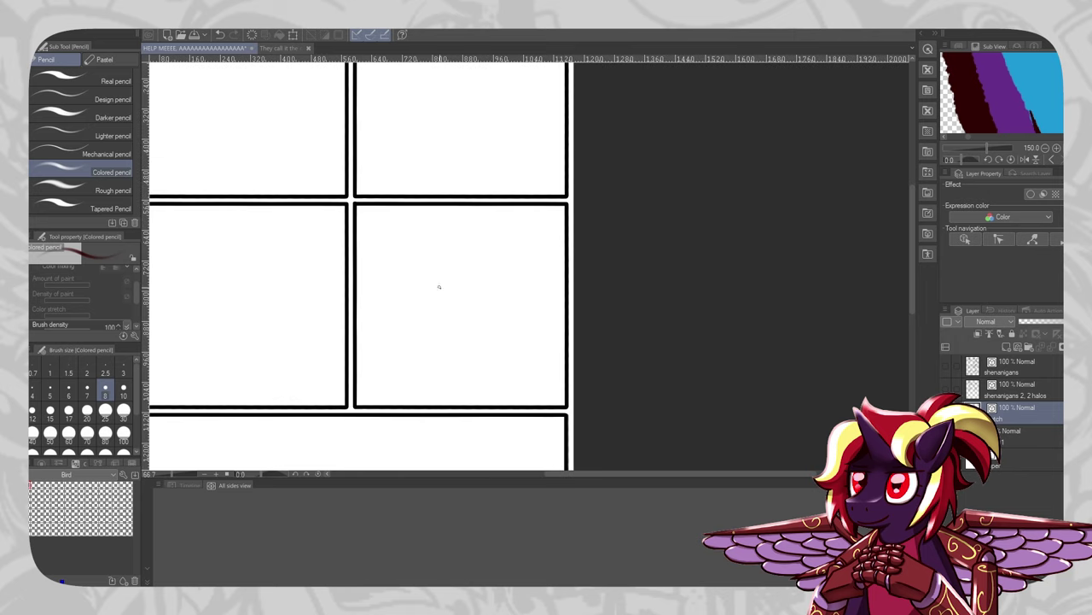
Sketch a round pony head in the lower-left corner of the middle row's second panel, undoing unsuccessful strokes
{"action": "mouse_move", "coordinate": [371, 294]}
{"action": "left_mouse_down"}
{"action": "mouse_move", "coordinate": [405, 351]}
{"action": "mouse_move", "coordinate": [427, 325]}
{"action": "mouse_move", "coordinate": [395, 367]}
{"action": "left_mouse_up"}
{"action": "key", "text": "ctrl+z"}
{"action": "key", "text": "ctrl+z"}
{"action": "key", "text": "ctrl+z"}
{"action": "mouse_move", "coordinate": [372, 307]}
{"action": "left_mouse_down"}
{"action": "mouse_move", "coordinate": [418, 345]}
{"action": "mouse_move", "coordinate": [406, 365]}
{"action": "left_mouse_up"}
{"action": "key", "text": "ctrl+z"}
{"action": "mouse_move", "coordinate": [398, 320]}
{"action": "left_mouse_down"}
{"action": "mouse_move", "coordinate": [401, 368]}
{"action": "mouse_move", "coordinate": [411, 357]}
{"action": "mouse_move", "coordinate": [401, 374]}
{"action": "left_mouse_up"}
{"action": "key", "text": "ctrl+z"}
{"action": "key", "text": "ctrl+z"}
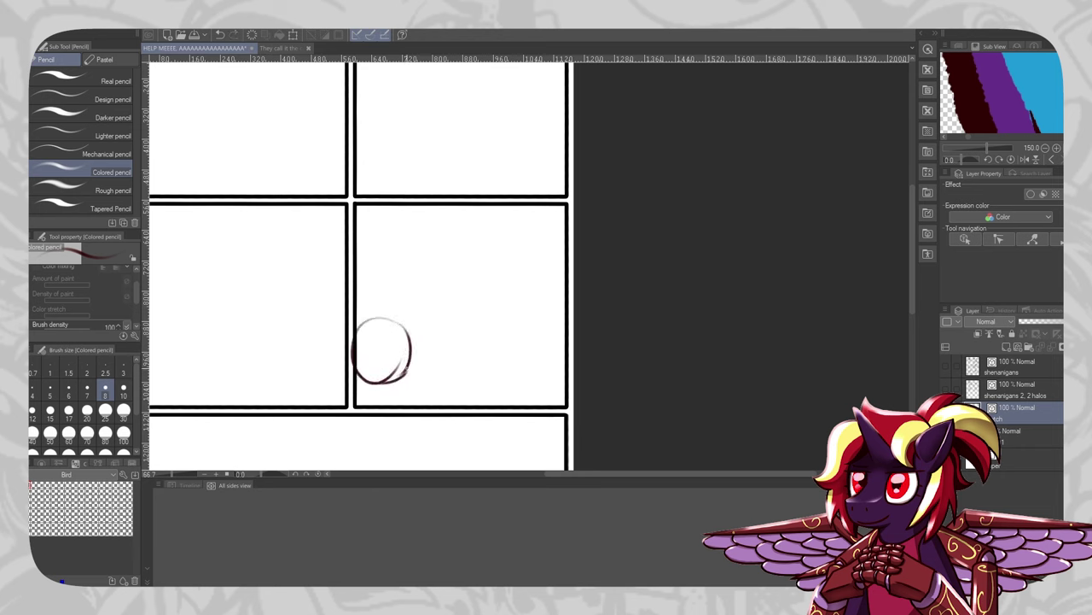
Sketch a small pointed muzzle on the pony's head circle and erase the overlapping construction lines around the chin
{"action": "key", "text": "e"}
{"action": "key", "text": "p"}
{"action": "mouse_move", "coordinate": [396, 369]}
{"action": "left_mouse_down"}
{"action": "mouse_move", "coordinate": [411, 377]}
{"action": "mouse_move", "coordinate": [422, 360]}
{"action": "mouse_move", "coordinate": [407, 380]}
{"action": "mouse_move", "coordinate": [403, 366]}
{"action": "left_mouse_up"}
{"action": "key", "text": "p"}
{"action": "key", "text": "ctrl+z"}
{"action": "key", "text": "e"}
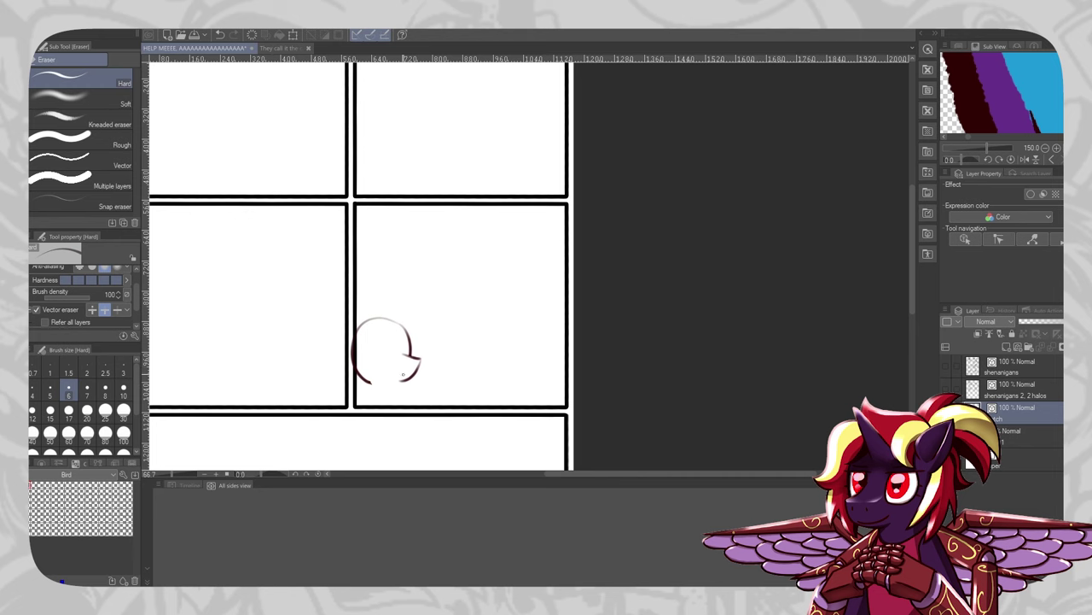
{"action": "key", "text": "p"}
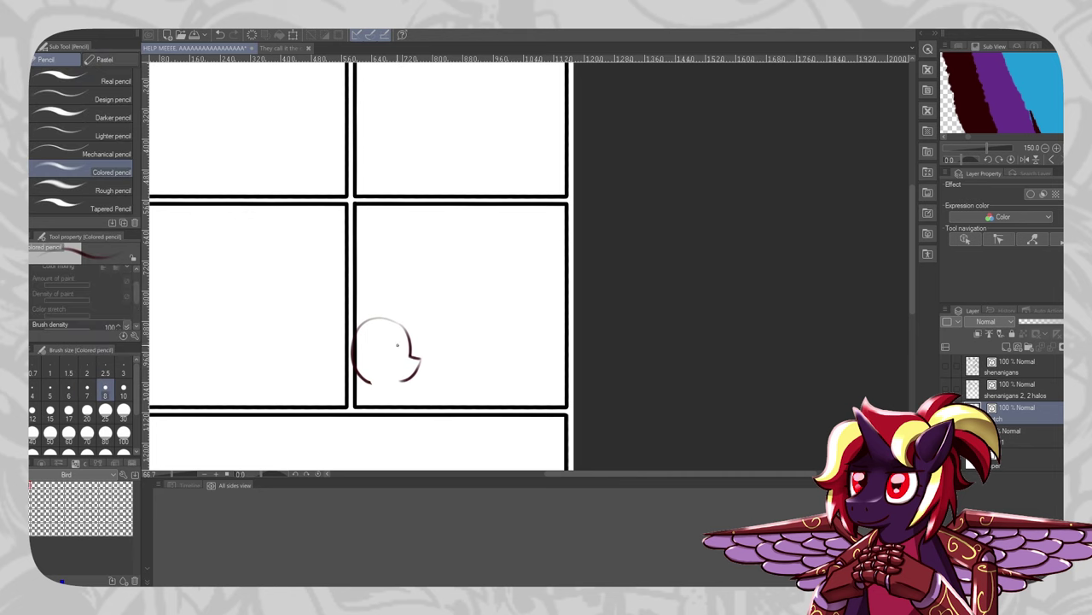
Sketch the pony's eye, mouth and the first spiky mane strokes over the crown of its head
{"action": "left_click_drag", "start_coordinate": [384, 351], "coordinate": [404, 347]}
{"action": "key", "text": "ctrl+z"}
{"action": "mouse_move", "coordinate": [382, 342]}
{"action": "left_mouse_down"}
{"action": "mouse_move", "coordinate": [409, 349]}
{"action": "mouse_move", "coordinate": [387, 383]}
{"action": "left_mouse_up"}
{"action": "key", "text": "ctrl+z"}
{"action": "mouse_move", "coordinate": [381, 302]}
{"action": "left_mouse_down"}
{"action": "mouse_move", "coordinate": [388, 337]}
{"action": "mouse_move", "coordinate": [357, 327]}
{"action": "mouse_move", "coordinate": [352, 357]}
{"action": "left_mouse_up"}
{"action": "key", "text": "ctrl+z"}
{"action": "mouse_move", "coordinate": [357, 313]}
{"action": "left_mouse_down"}
{"action": "mouse_move", "coordinate": [372, 292]}
{"action": "mouse_move", "coordinate": [410, 302]}
{"action": "mouse_move", "coordinate": [433, 327]}
{"action": "left_mouse_up"}
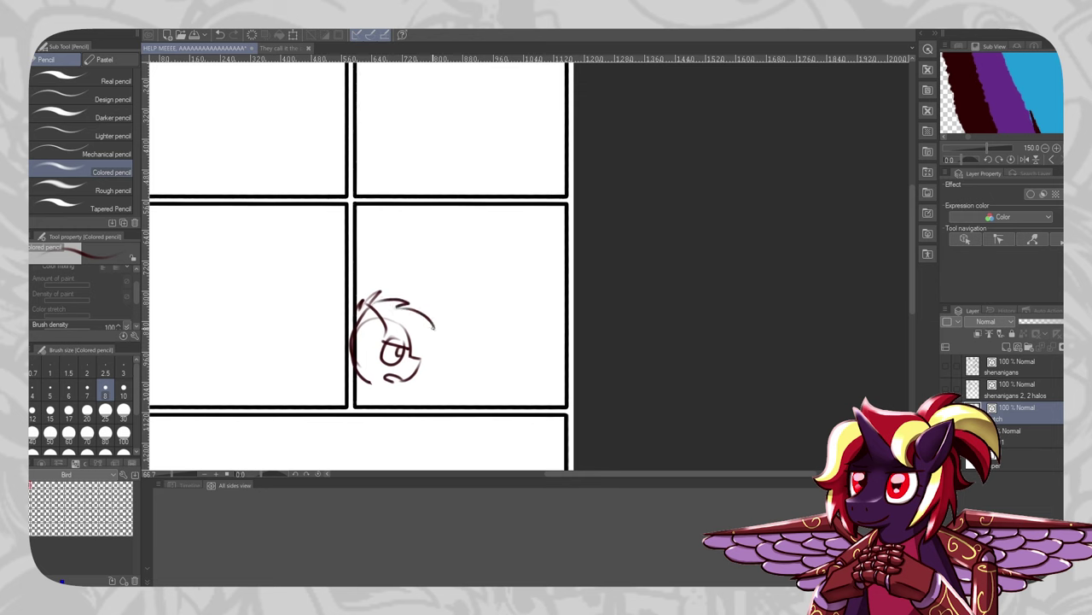
Handwrite "Question!" along the panel's upper edge above the pony and sketch a speech bubble edge around it
{"action": "left_click_drag", "start_coordinate": [366, 220], "coordinate": [467, 228]}
{"action": "key", "text": "ctrl+z"}
{"action": "key", "text": "ctrl+z"}
{"action": "left_click_drag", "start_coordinate": [381, 213], "coordinate": [380, 213]}
{"action": "left_click_drag", "start_coordinate": [375, 223], "coordinate": [402, 228]}
{"action": "left_click_drag", "start_coordinate": [404, 224], "coordinate": [415, 229]}
{"action": "mouse_move", "coordinate": [429, 210]}
{"action": "left_mouse_down"}
{"action": "mouse_move", "coordinate": [429, 229]}
{"action": "mouse_move", "coordinate": [462, 228]}
{"action": "left_mouse_up"}
{"action": "mouse_move", "coordinate": [479, 211]}
{"action": "left_mouse_down"}
{"action": "mouse_move", "coordinate": [470, 229]}
{"action": "mouse_move", "coordinate": [478, 266]}
{"action": "mouse_move", "coordinate": [466, 277]}
{"action": "left_mouse_up"}
{"action": "key", "text": "ctrl+z"}
{"action": "key", "text": "ctrl+z"}
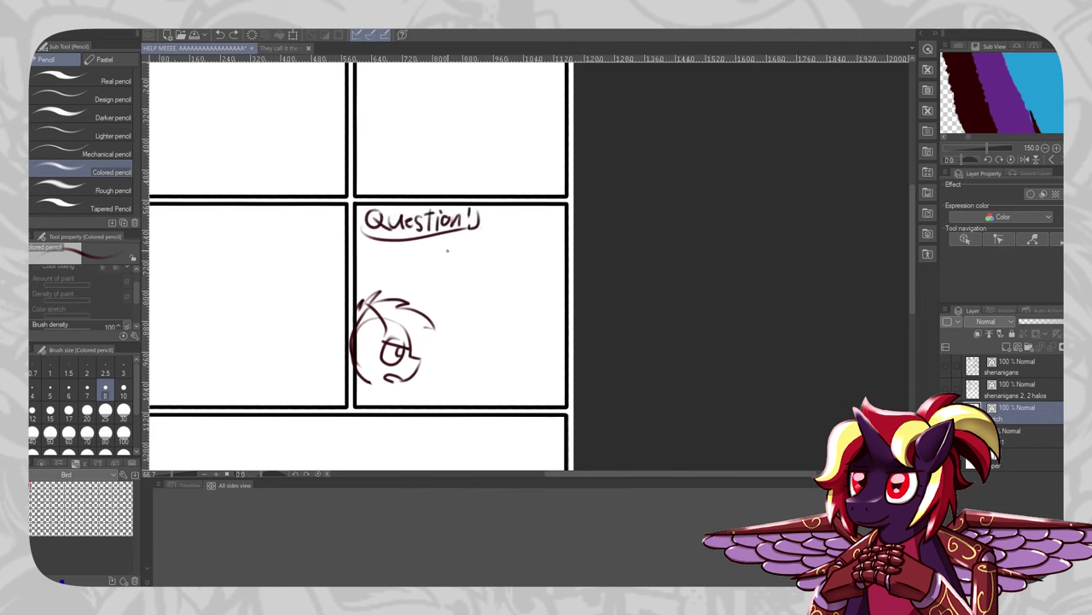
Handwrite "Yeah?" below and to the right of "Question!" and sketch a speech bubble edge around it
{"action": "mouse_move", "coordinate": [441, 236]}
{"action": "left_mouse_down"}
{"action": "mouse_move", "coordinate": [477, 267]}
{"action": "mouse_move", "coordinate": [529, 227]}
{"action": "mouse_move", "coordinate": [510, 256]}
{"action": "mouse_move", "coordinate": [561, 231]}
{"action": "mouse_move", "coordinate": [564, 249]}
{"action": "left_mouse_up"}
{"action": "key", "text": "ctrl+z"}
{"action": "key", "text": "ctrl+z"}
{"action": "key", "text": "ctrl+z"}
{"action": "key", "text": "ctrl+z"}
{"action": "key", "text": "ctrl+z"}
{"action": "key", "text": "ctrl+z"}
{"action": "key", "text": "ctrl+z"}
{"action": "key", "text": "ctrl+z"}
{"action": "left_click_drag", "start_coordinate": [422, 240], "coordinate": [562, 256]}
{"action": "key", "text": "ctrl+z"}
{"action": "left_click_drag", "start_coordinate": [479, 238], "coordinate": [485, 247]}
{"action": "mouse_move", "coordinate": [492, 236]}
{"action": "left_mouse_down"}
{"action": "mouse_move", "coordinate": [481, 254]}
{"action": "mouse_move", "coordinate": [499, 253]}
{"action": "left_mouse_up"}
{"action": "left_click_drag", "start_coordinate": [510, 244], "coordinate": [529, 254]}
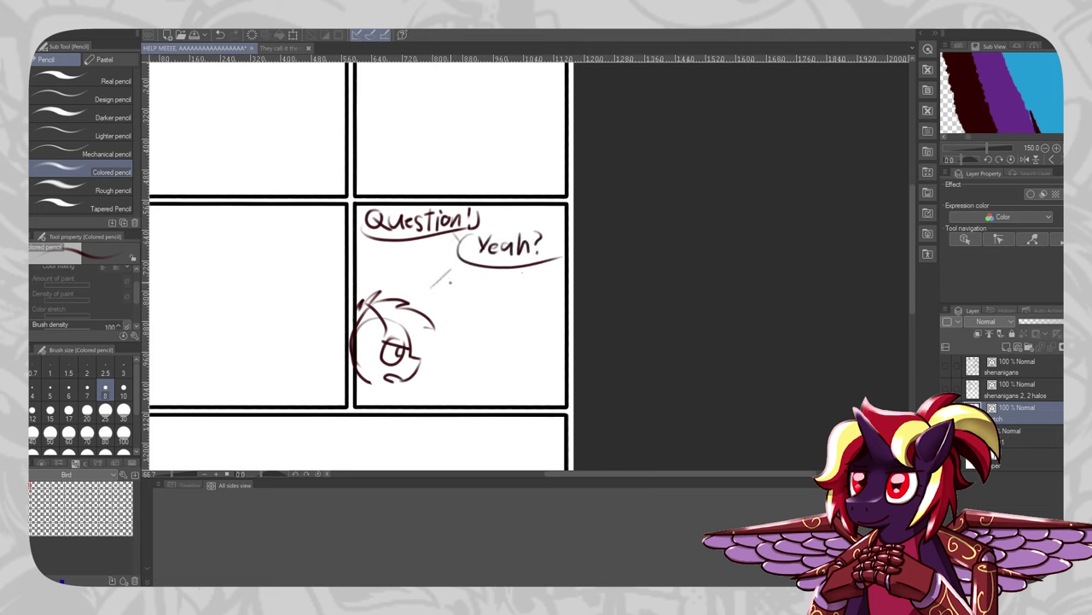
{"action": "key", "text": "ctrl+z"}
Sketch the outline of a third, empty speech bubble below the "Yeah?" bubble, redrawing it until it fits
{"action": "left_click_drag", "start_coordinate": [476, 285], "coordinate": [547, 312]}
{"action": "key", "text": "ctrl+z"}
{"action": "mouse_move", "coordinate": [478, 272]}
{"action": "left_mouse_down"}
{"action": "mouse_move", "coordinate": [478, 323]}
{"action": "mouse_move", "coordinate": [544, 329]}
{"action": "left_mouse_up"}
{"action": "key", "text": "ctrl+z"}
{"action": "mouse_move", "coordinate": [483, 272]}
{"action": "left_mouse_down"}
{"action": "mouse_move", "coordinate": [453, 293]}
{"action": "mouse_move", "coordinate": [545, 316]}
{"action": "left_mouse_up"}
{"action": "key", "text": "ctrl+z"}
{"action": "key", "text": "ctrl+z"}
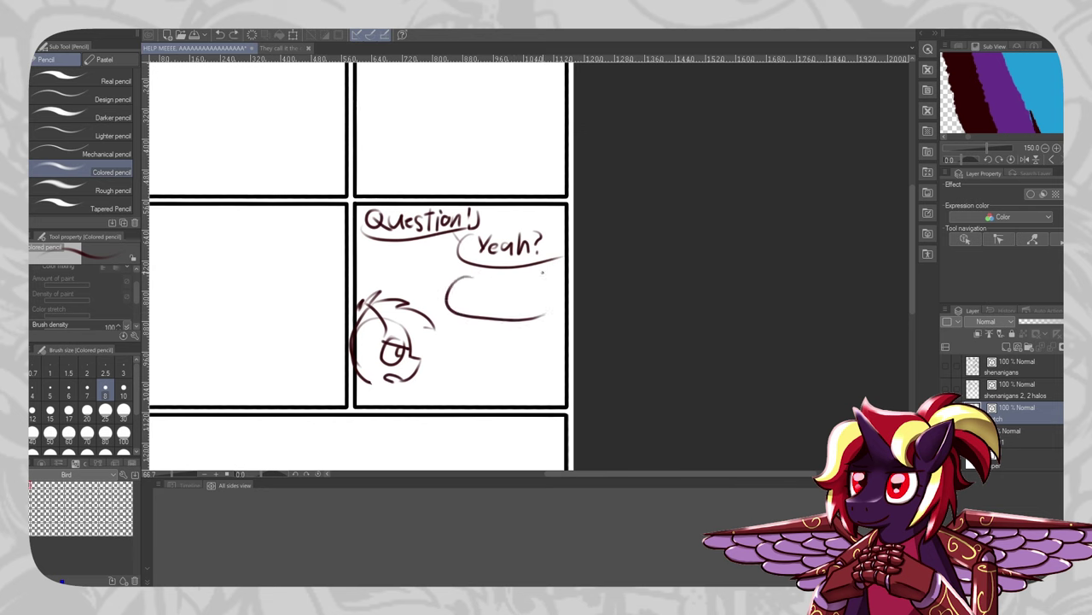
Handwrite "How do we win" on two lines inside the third speech bubble
{"action": "left_click_drag", "start_coordinate": [477, 276], "coordinate": [476, 290]}
{"action": "left_click_drag", "start_coordinate": [486, 275], "coordinate": [486, 290]}
{"action": "left_click_drag", "start_coordinate": [476, 282], "coordinate": [522, 287]}
{"action": "left_click_drag", "start_coordinate": [536, 281], "coordinate": [535, 283]}
{"action": "left_click_drag", "start_coordinate": [466, 303], "coordinate": [490, 304]}
{"action": "left_click_drag", "start_coordinate": [501, 307], "coordinate": [529, 302]}
{"action": "mouse_move", "coordinate": [533, 300]}
{"action": "left_mouse_down"}
{"action": "mouse_move", "coordinate": [532, 313]}
{"action": "mouse_move", "coordinate": [546, 313]}
{"action": "left_mouse_up"}
{"action": "left_click", "coordinate": [532, 293]}
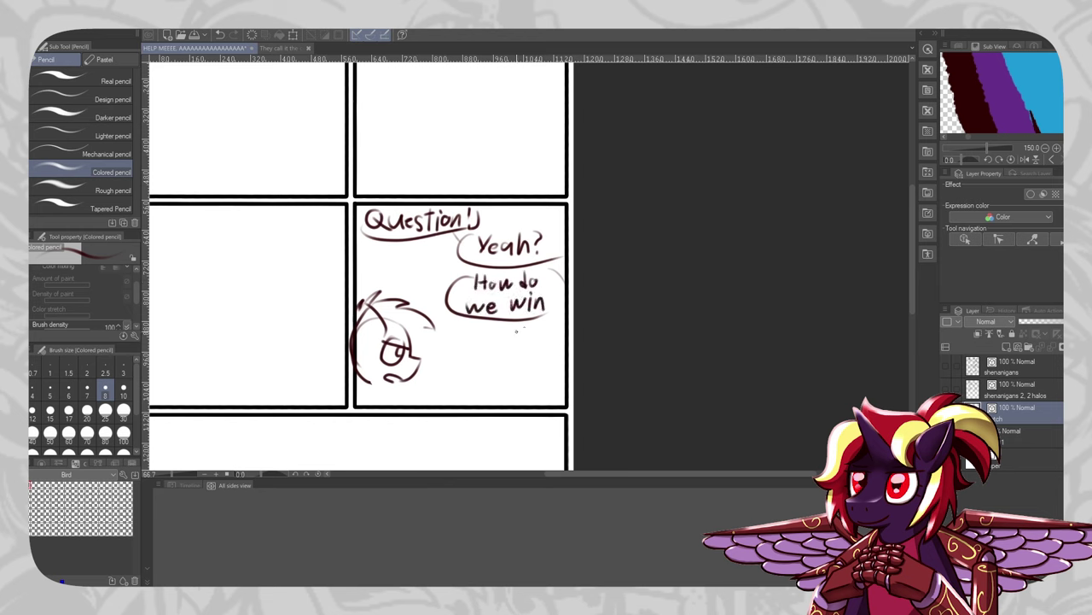
Undo the last lettering strokes and rewrite the third bubble's line as "How will we win?"
{"action": "key", "text": "ctrl+z"}
{"action": "key", "text": "ctrl+z"}
{"action": "key", "text": "ctrl+z"}
{"action": "key", "text": "ctrl+z"}
{"action": "key", "text": "ctrl+z"}
{"action": "key", "text": "ctrl+z"}
{"action": "key", "text": "ctrl+z"}
{"action": "key", "text": "ctrl+z"}
{"action": "key", "text": "ctrl+z"}
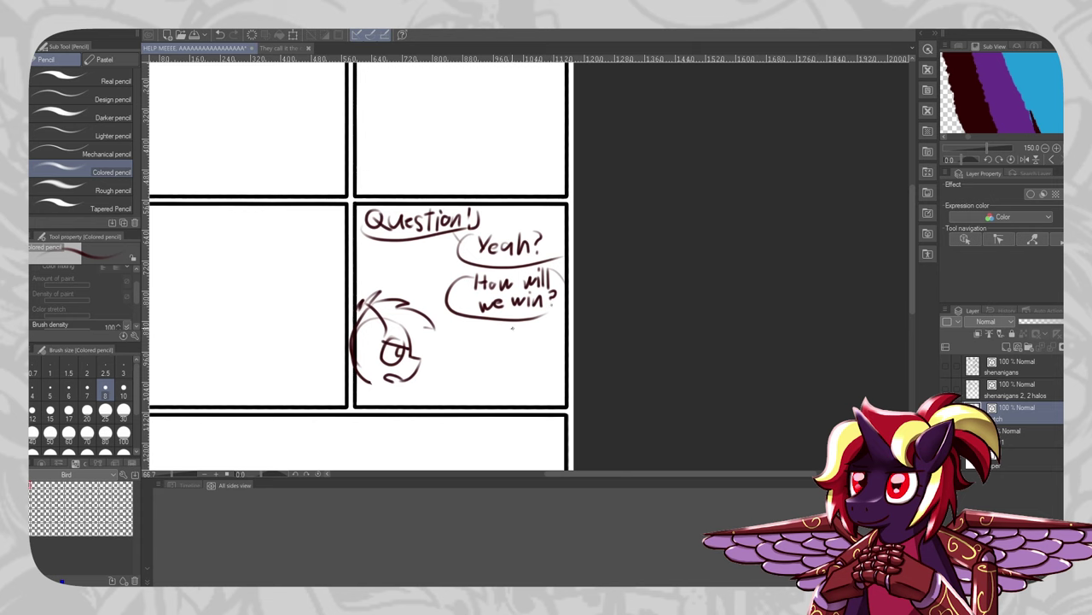
Transform the third speech bubble's outline so it is narrower and fits closely around "How will we win?"
{"action": "key", "text": "o"}
{"action": "left_click", "coordinate": [454, 315]}
{"action": "left_click_drag", "start_coordinate": [441, 324], "coordinate": [459, 321]}
{"action": "left_click_drag", "start_coordinate": [499, 272], "coordinate": [509, 262]}
{"action": "left_click_drag", "start_coordinate": [554, 324], "coordinate": [565, 324]}
{"action": "left_click_drag", "start_coordinate": [461, 323], "coordinate": [464, 325]}
{"action": "left_click_drag", "start_coordinate": [455, 262], "coordinate": [460, 262]}
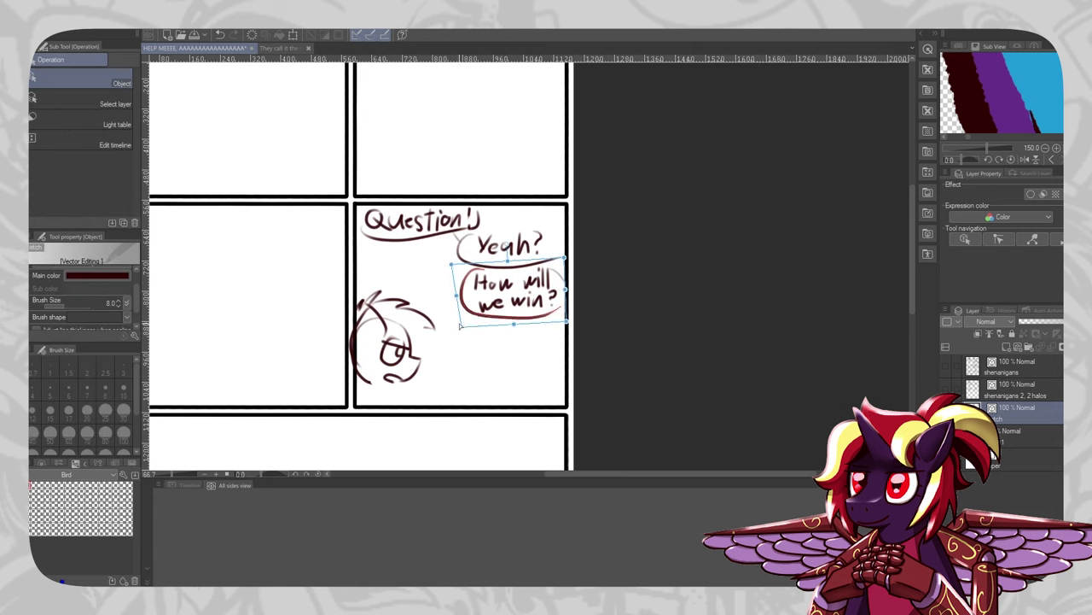
{"action": "left_click", "coordinate": [434, 376]}
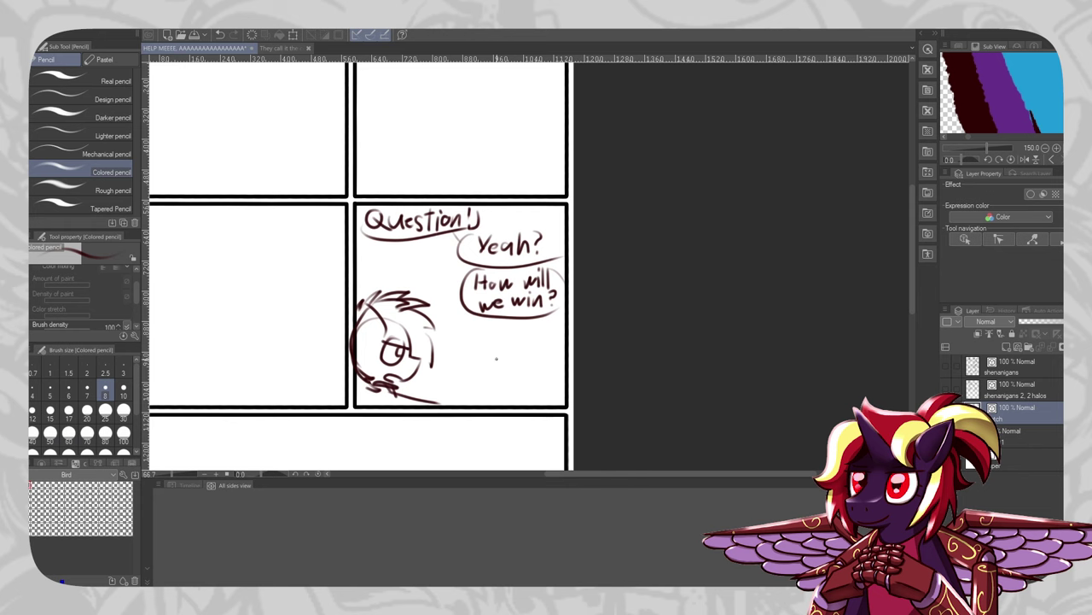
Sketch a horizontal ground line near the panel's lower edge and try a small round head above it
{"action": "left_click_drag", "start_coordinate": [431, 392], "coordinate": [564, 394]}
{"action": "key", "text": "ctrl+z"}
{"action": "left_click_drag", "start_coordinate": [523, 337], "coordinate": [532, 359]}
{"action": "key", "text": "ctrl+z"}
{"action": "scroll", "coordinate": [498, 358], "scroll_direction": "down", "scroll_amount": 1}
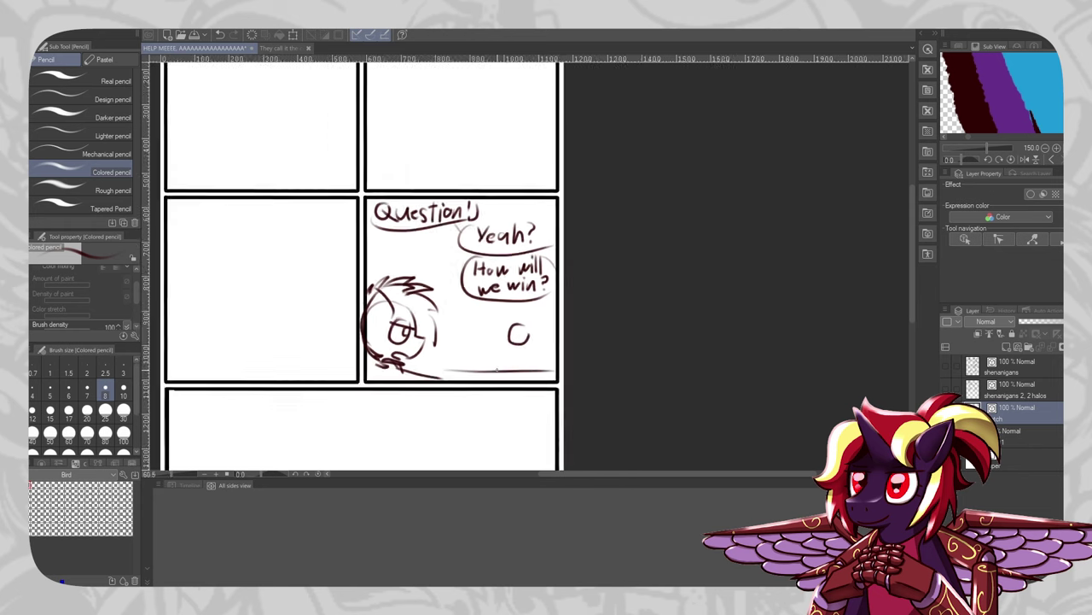
{"action": "key", "text": "ctrl+z"}
Reduce the brush size to 5 and sketch a distant pony's small round head with a pointed ear below the third bubble
{"action": "scroll", "coordinate": [541, 337], "scroll_direction": "up", "scroll_amount": 4}
{"action": "scroll", "coordinate": [521, 332], "scroll_direction": "down", "scroll_amount": 2}
{"action": "scroll", "coordinate": [529, 316], "scroll_direction": "up", "scroll_amount": 1}
{"action": "key", "text": "bracketleft"}
{"action": "key", "text": "bracketleft"}
{"action": "key", "text": "bracketleft"}
{"action": "left_click_drag", "start_coordinate": [536, 317], "coordinate": [546, 368]}
{"action": "key", "text": "ctrl+z"}
{"action": "mouse_move", "coordinate": [538, 310]}
{"action": "left_mouse_down"}
{"action": "mouse_move", "coordinate": [541, 363]}
{"action": "mouse_move", "coordinate": [519, 295]}
{"action": "mouse_move", "coordinate": [530, 323]}
{"action": "mouse_move", "coordinate": [455, 278]}
{"action": "left_mouse_up"}
{"action": "key", "text": "ctrl+z"}
Redraw the distant pony's small round head and pointed ear below the third bubble and add a swept fringe
{"action": "scroll", "coordinate": [565, 331], "scroll_direction": "up", "scroll_amount": 3}
{"action": "key", "text": "ctrl+z"}
{"action": "mouse_move", "coordinate": [519, 290]}
{"action": "left_mouse_down"}
{"action": "mouse_move", "coordinate": [501, 285]}
{"action": "mouse_move", "coordinate": [431, 315]}
{"action": "mouse_move", "coordinate": [499, 273]}
{"action": "mouse_move", "coordinate": [414, 288]}
{"action": "mouse_move", "coordinate": [409, 309]}
{"action": "left_mouse_up"}
{"action": "key", "text": "ctrl+z"}
{"action": "key", "text": "ctrl+z"}
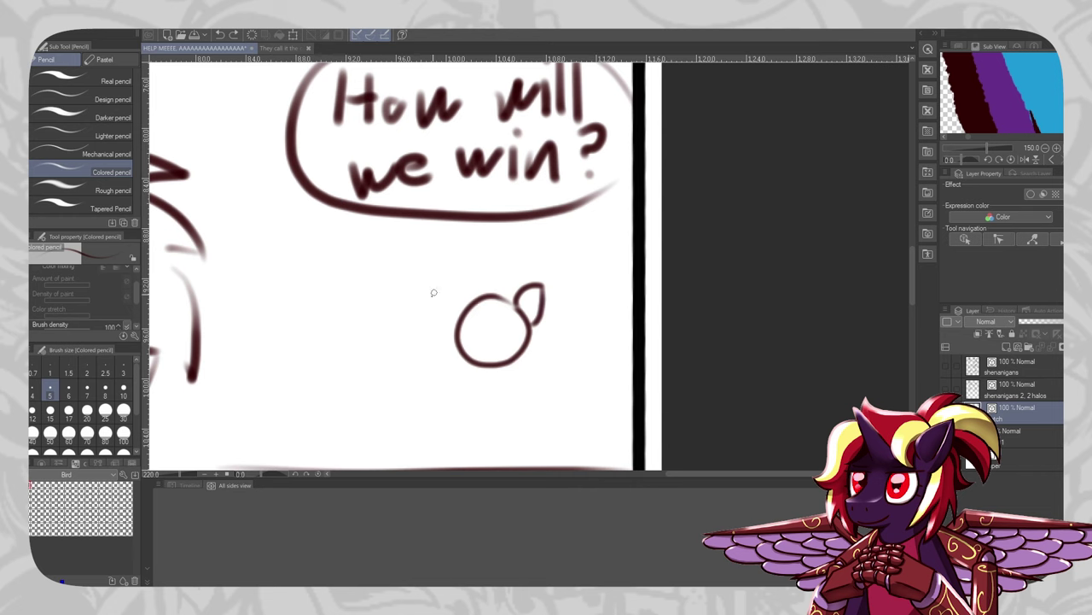
{"action": "mouse_move", "coordinate": [470, 278]}
{"action": "left_mouse_down"}
{"action": "mouse_move", "coordinate": [432, 328]}
{"action": "mouse_move", "coordinate": [517, 298]}
{"action": "left_mouse_up"}
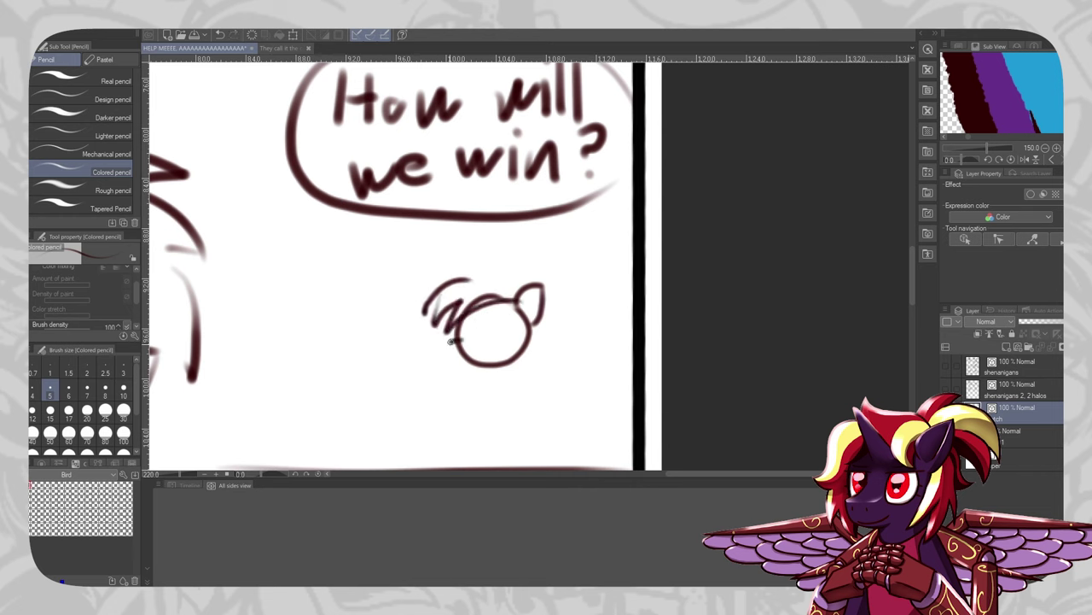
{"action": "key", "text": "ctrl+z"}
Sketch the distant pony's muzzle, frowning mouth and narrowed eyes, redoing the strokes that miss
{"action": "left_click_drag", "start_coordinate": [453, 341], "coordinate": [487, 340]}
{"action": "mouse_move", "coordinate": [452, 343]}
{"action": "left_mouse_down"}
{"action": "mouse_move", "coordinate": [454, 359]}
{"action": "mouse_move", "coordinate": [487, 368]}
{"action": "left_mouse_up"}
{"action": "key", "text": "ctrl+z"}
{"action": "mouse_move", "coordinate": [487, 361]}
{"action": "left_mouse_down"}
{"action": "mouse_move", "coordinate": [508, 347]}
{"action": "mouse_move", "coordinate": [476, 336]}
{"action": "mouse_move", "coordinate": [518, 332]}
{"action": "left_mouse_up"}
{"action": "mouse_move", "coordinate": [500, 323]}
{"action": "left_mouse_down"}
{"action": "mouse_move", "coordinate": [466, 336]}
{"action": "mouse_move", "coordinate": [510, 317]}
{"action": "left_mouse_up"}
{"action": "key", "text": "ctrl+z"}
{"action": "left_click_drag", "start_coordinate": [463, 325], "coordinate": [510, 309]}
{"action": "key", "text": "ctrl+z"}
Sketch the distant pony's two forelegs spread outward in a shrug and a strand of mane behind its cheek
{"action": "left_click_drag", "start_coordinate": [491, 371], "coordinate": [492, 411]}
{"action": "key", "text": "ctrl+z"}
{"action": "left_click_drag", "start_coordinate": [492, 371], "coordinate": [504, 410]}
{"action": "key", "text": "ctrl+z"}
{"action": "left_click_drag", "start_coordinate": [491, 373], "coordinate": [487, 423]}
{"action": "left_click_drag", "start_coordinate": [526, 354], "coordinate": [547, 422]}
{"action": "mouse_move", "coordinate": [488, 381]}
{"action": "left_mouse_down"}
{"action": "mouse_move", "coordinate": [451, 394]}
{"action": "mouse_move", "coordinate": [460, 417]}
{"action": "mouse_move", "coordinate": [486, 411]}
{"action": "mouse_move", "coordinate": [496, 394]}
{"action": "mouse_move", "coordinate": [447, 414]}
{"action": "mouse_move", "coordinate": [468, 402]}
{"action": "left_mouse_up"}
{"action": "key", "text": "ctrl+z"}
{"action": "mouse_move", "coordinate": [536, 369]}
{"action": "left_mouse_down"}
{"action": "mouse_move", "coordinate": [546, 400]}
{"action": "mouse_move", "coordinate": [575, 379]}
{"action": "left_mouse_up"}
{"action": "key", "text": "ctrl+z"}
{"action": "left_click_drag", "start_coordinate": [513, 317], "coordinate": [519, 352]}
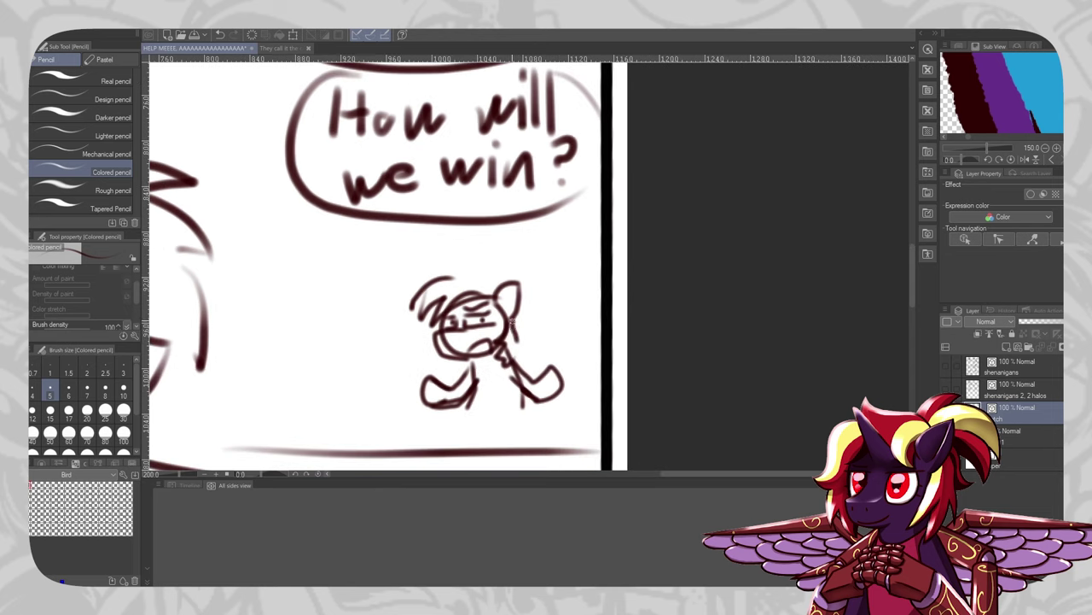
Complete the distant pony with the top of its mane, its chest outline and small details around the raised hooves
{"action": "left_click_drag", "start_coordinate": [453, 278], "coordinate": [500, 287]}
{"action": "key", "text": "ctrl+z"}
{"action": "left_click_drag", "start_coordinate": [520, 341], "coordinate": [546, 365]}
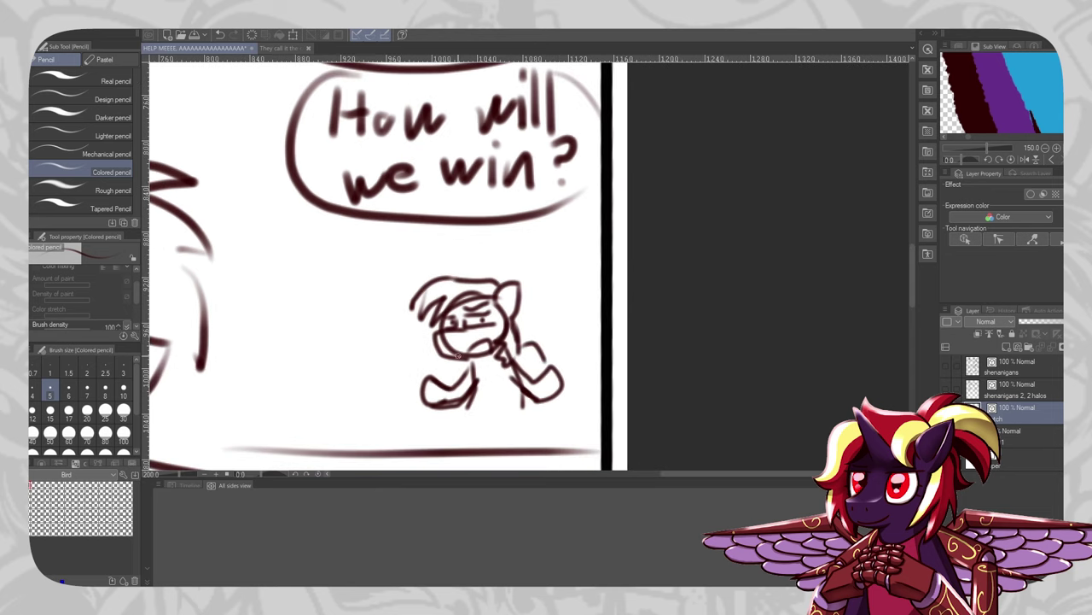
{"action": "mouse_move", "coordinate": [458, 362]}
{"action": "left_mouse_down"}
{"action": "mouse_move", "coordinate": [456, 393]}
{"action": "mouse_move", "coordinate": [442, 401]}
{"action": "mouse_move", "coordinate": [454, 379]}
{"action": "mouse_move", "coordinate": [448, 385]}
{"action": "mouse_move", "coordinate": [475, 386]}
{"action": "left_mouse_up"}
{"action": "left_click_drag", "start_coordinate": [475, 392], "coordinate": [510, 389]}
{"action": "left_click_drag", "start_coordinate": [510, 389], "coordinate": [504, 355]}
{"action": "left_click_drag", "start_coordinate": [466, 389], "coordinate": [455, 405]}
{"action": "key", "text": "ctrl+z"}
{"action": "left_click_drag", "start_coordinate": [542, 379], "coordinate": [555, 394]}
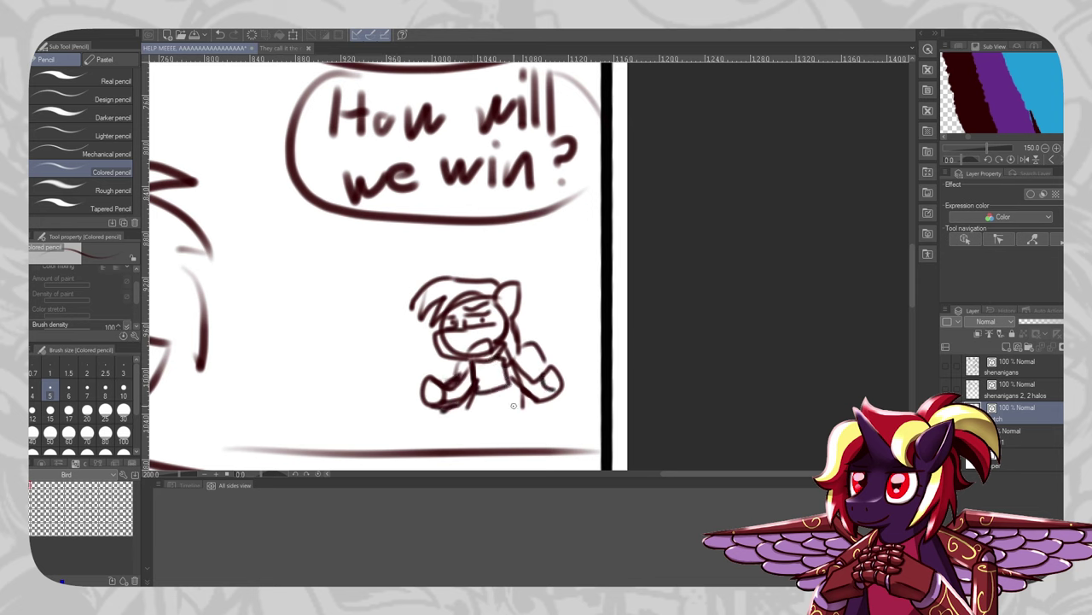
Sketch a second distant pony's round head with a simple face beside the shrugging pony's left hoof
{"action": "mouse_move", "coordinate": [389, 370]}
{"action": "left_mouse_down"}
{"action": "mouse_move", "coordinate": [405, 368]}
{"action": "mouse_move", "coordinate": [351, 409]}
{"action": "mouse_move", "coordinate": [417, 391]}
{"action": "mouse_move", "coordinate": [356, 411]}
{"action": "mouse_move", "coordinate": [373, 381]}
{"action": "mouse_move", "coordinate": [413, 374]}
{"action": "mouse_move", "coordinate": [395, 366]}
{"action": "mouse_move", "coordinate": [427, 348]}
{"action": "mouse_move", "coordinate": [431, 381]}
{"action": "left_mouse_up"}
{"action": "key", "text": "ctrl+z"}
{"action": "key", "text": "ctrl+z"}
{"action": "key", "text": "ctrl+z"}
{"action": "key", "text": "ctrl+z"}
{"action": "key", "text": "ctrl+z"}
{"action": "left_click_drag", "start_coordinate": [352, 404], "coordinate": [386, 418]}
Sketch the domed head of a third distant pony left of the second one, undoing the first attempts
{"action": "mouse_move", "coordinate": [286, 395]}
{"action": "left_mouse_down"}
{"action": "mouse_move", "coordinate": [349, 408]}
{"action": "mouse_move", "coordinate": [352, 422]}
{"action": "left_mouse_up"}
{"action": "key", "text": "ctrl+z"}
{"action": "key", "text": "ctrl+z"}
{"action": "key", "text": "ctrl+z"}
{"action": "key", "text": "ctrl+z"}
{"action": "key", "text": "ctrl+z"}
{"action": "mouse_move", "coordinate": [309, 382]}
{"action": "left_mouse_down"}
{"action": "mouse_move", "coordinate": [278, 419]}
{"action": "mouse_move", "coordinate": [345, 404]}
{"action": "left_mouse_up"}
{"action": "left_click_drag", "start_coordinate": [295, 386], "coordinate": [277, 433]}
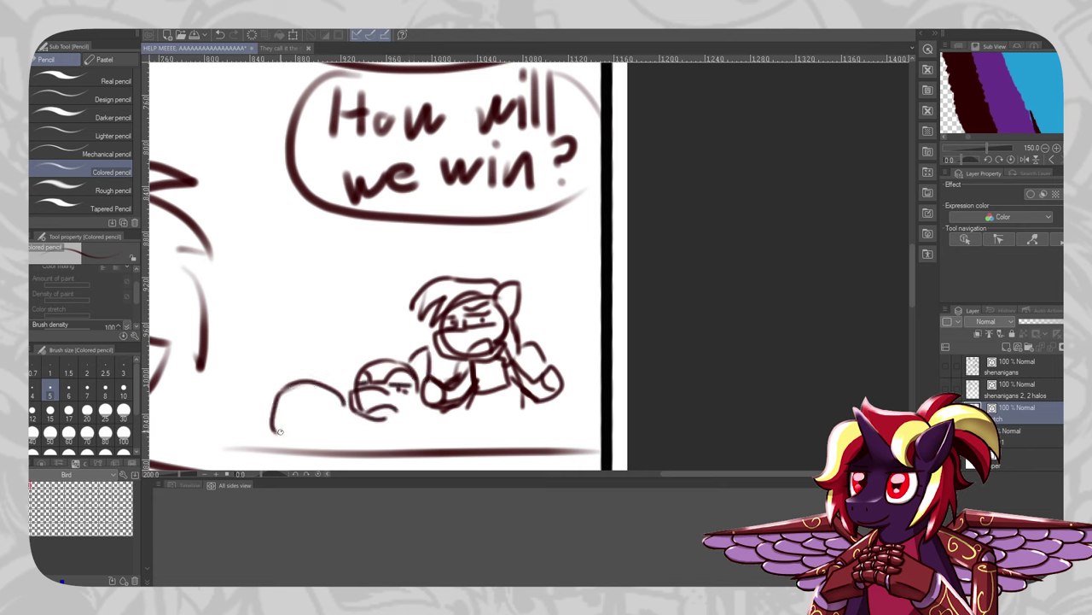
{"action": "left_click_drag", "start_coordinate": [337, 389], "coordinate": [352, 388]}
{"action": "key", "text": "ctrl+z"}
Give the third distant pony wide eyes, ears and a wavy mane falling to the ground line
{"action": "mouse_move", "coordinate": [256, 413]}
{"action": "left_mouse_down"}
{"action": "mouse_move", "coordinate": [297, 408]}
{"action": "mouse_move", "coordinate": [342, 441]}
{"action": "left_mouse_up"}
{"action": "left_click_drag", "start_coordinate": [351, 388], "coordinate": [343, 430]}
{"action": "left_click_drag", "start_coordinate": [297, 392], "coordinate": [275, 350]}
{"action": "mouse_move", "coordinate": [273, 348]}
{"action": "left_mouse_down"}
{"action": "mouse_move", "coordinate": [279, 413]}
{"action": "mouse_move", "coordinate": [331, 408]}
{"action": "mouse_move", "coordinate": [299, 439]}
{"action": "mouse_move", "coordinate": [314, 427]}
{"action": "mouse_move", "coordinate": [272, 417]}
{"action": "mouse_move", "coordinate": [304, 440]}
{"action": "left_mouse_up"}
{"action": "key", "text": "ctrl+z"}
{"action": "key", "text": "ctrl+z"}
{"action": "left_click_drag", "start_coordinate": [246, 350], "coordinate": [266, 361]}
{"action": "left_click_drag", "start_coordinate": [255, 387], "coordinate": [230, 441]}
{"action": "left_click_drag", "start_coordinate": [268, 362], "coordinate": [335, 374]}
{"action": "left_click_drag", "start_coordinate": [352, 390], "coordinate": [373, 446]}
{"action": "key", "text": "ctrl+z"}
Select the middle pony's head lines with the Object tool and shift them closer to the shrugging pony
{"action": "key", "text": "o"}
{"action": "mouse_move", "coordinate": [352, 325]}
{"action": "left_mouse_down"}
{"action": "mouse_move", "coordinate": [388, 395]}
{"action": "mouse_move", "coordinate": [417, 384]}
{"action": "left_mouse_up"}
{"action": "left_click", "coordinate": [380, 391], "text": "shift"}
{"action": "left_click", "coordinate": [358, 414], "text": "shift"}
{"action": "left_click", "coordinate": [383, 414], "text": "shift"}
{"action": "left_click_drag", "start_coordinate": [413, 339], "coordinate": [428, 333]}
{"action": "left_click", "coordinate": [381, 316]}
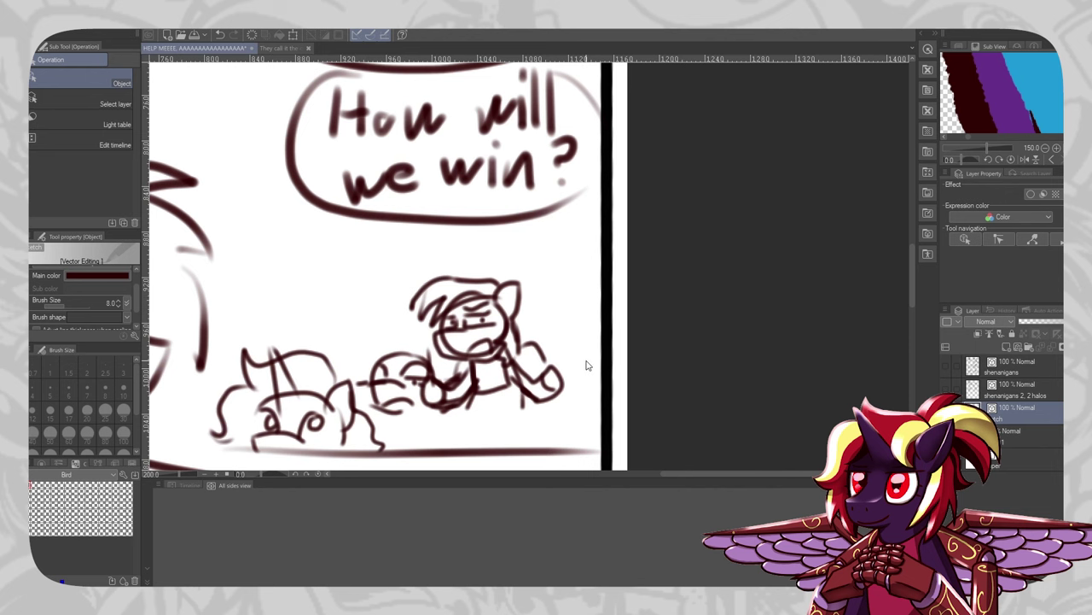
Return to the pencil and sketch a cropped head at the panel's right border and a spiky mane on the middle pony
{"action": "key", "text": "p"}
{"action": "key", "text": "p"}
{"action": "left_click_drag", "start_coordinate": [603, 358], "coordinate": [599, 410]}
{"action": "left_click_drag", "start_coordinate": [582, 387], "coordinate": [601, 387]}
{"action": "left_click_drag", "start_coordinate": [336, 376], "coordinate": [381, 433]}
{"action": "scroll", "coordinate": [385, 383], "scroll_direction": "down", "scroll_amount": 5}
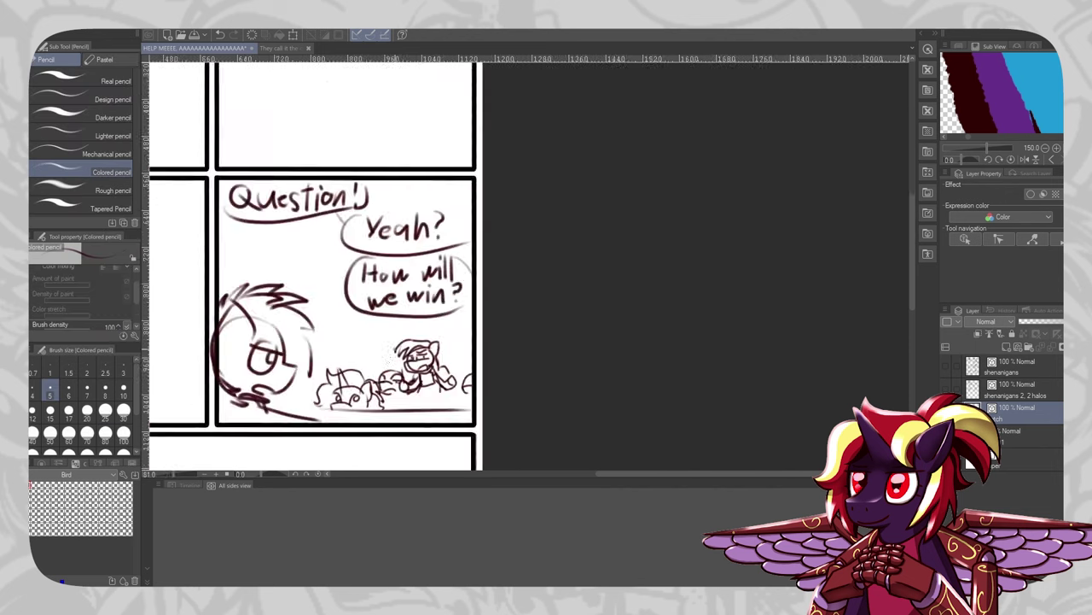
Sketch a curly-maned unicorn with a flower in its hair behind the left ponies
{"action": "scroll", "coordinate": [401, 402], "scroll_direction": "up", "scroll_amount": 3}
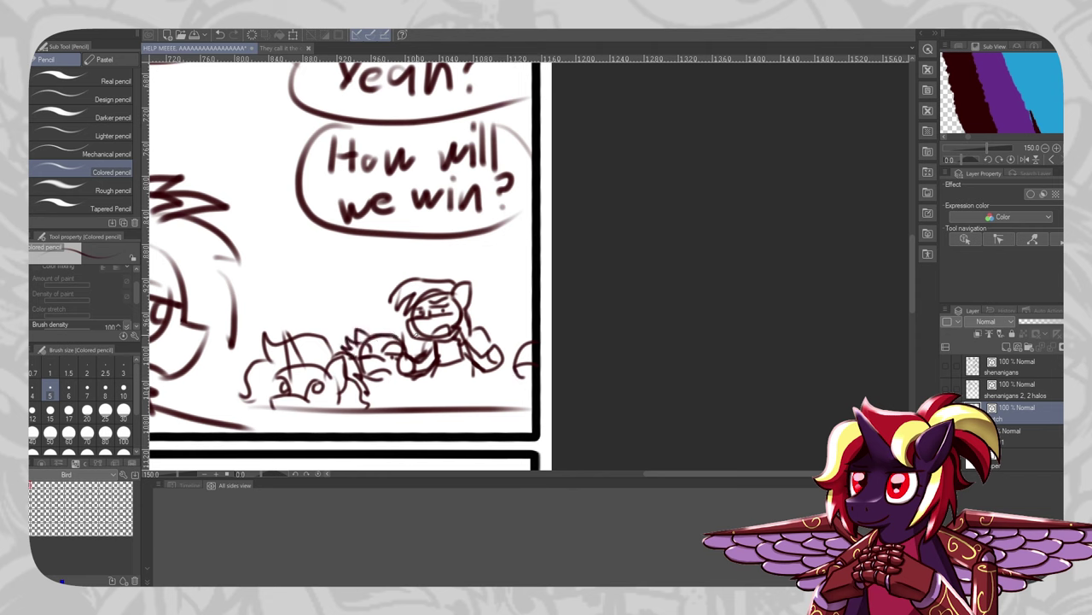
{"action": "mouse_move", "coordinate": [321, 308]}
{"action": "left_mouse_down"}
{"action": "mouse_move", "coordinate": [354, 318]}
{"action": "mouse_move", "coordinate": [313, 322]}
{"action": "left_mouse_up"}
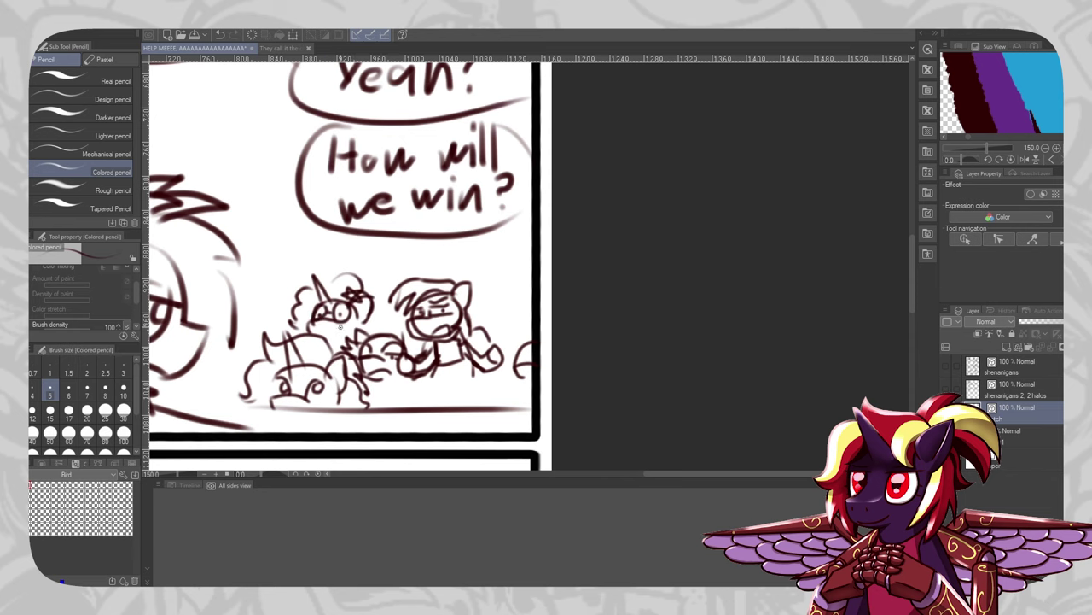
{"action": "scroll", "coordinate": [535, 370], "scroll_direction": "down", "scroll_amount": 2}
Draw tails on the three speech bubbles, pointing to the foreground pony and the shrugging pony
{"action": "left_click_drag", "start_coordinate": [465, 291], "coordinate": [467, 308]}
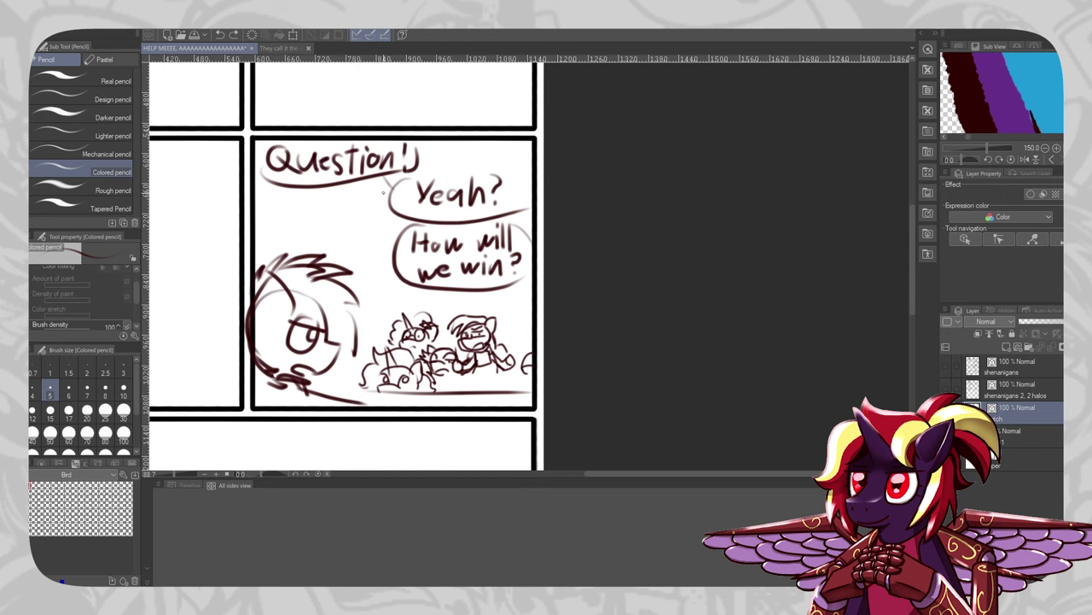
{"action": "left_click_drag", "start_coordinate": [350, 183], "coordinate": [373, 231]}
{"action": "left_click_drag", "start_coordinate": [395, 215], "coordinate": [363, 251]}
{"action": "scroll", "coordinate": [436, 277], "scroll_direction": "down", "scroll_amount": 3}
{"action": "scroll", "coordinate": [410, 256], "scroll_direction": "up", "scroll_amount": 4}
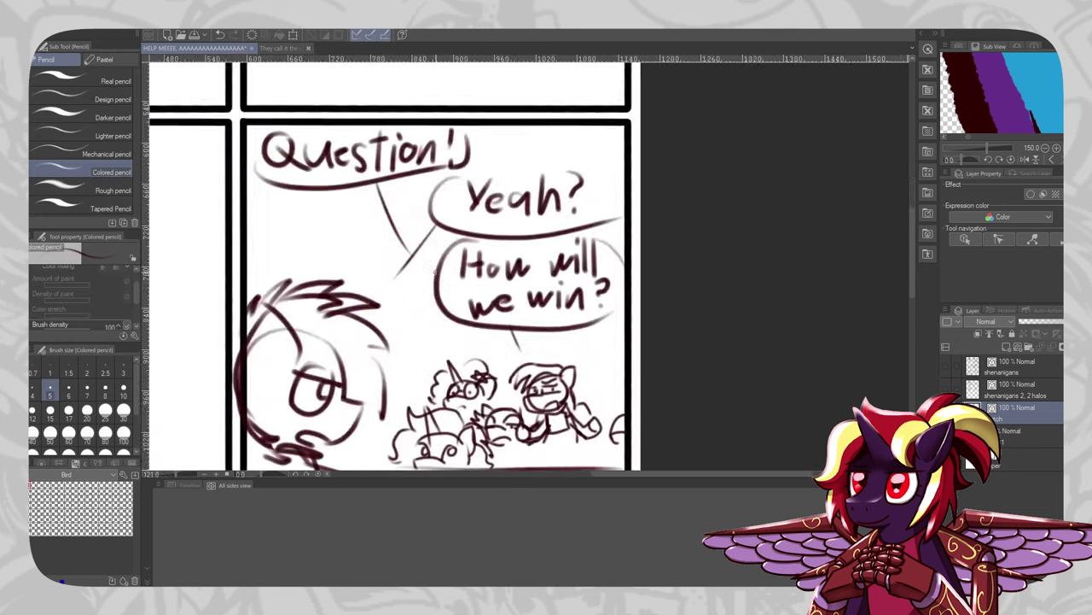
Sketch a striped pony with a spiky upright mane, partly cropped by the panel's right border
{"action": "left_click_drag", "start_coordinate": [529, 341], "coordinate": [444, 247]}
{"action": "left_click_drag", "start_coordinate": [492, 418], "coordinate": [532, 405]}
{"action": "key", "text": "ctrl+z"}
{"action": "mouse_move", "coordinate": [517, 328]}
{"action": "left_mouse_down"}
{"action": "mouse_move", "coordinate": [546, 321]}
{"action": "mouse_move", "coordinate": [513, 339]}
{"action": "mouse_move", "coordinate": [538, 359]}
{"action": "left_mouse_up"}
{"action": "key", "text": "ctrl+z"}
{"action": "left_click_drag", "start_coordinate": [529, 318], "coordinate": [542, 286]}
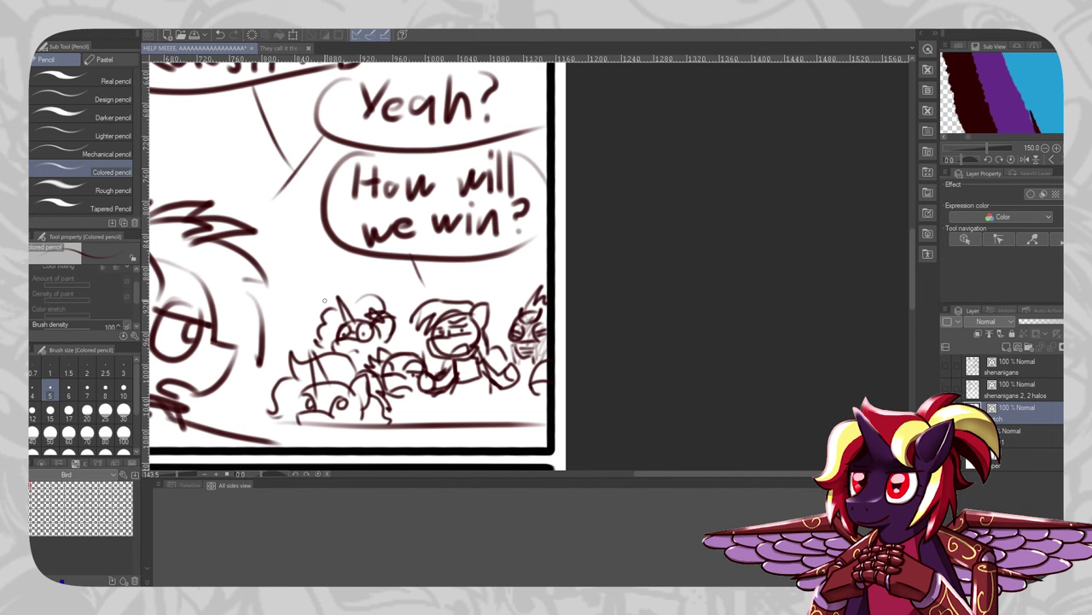
Sketch a small domed head with dot eyes on the ground line in front of the shrugging pony
{"action": "scroll", "coordinate": [456, 273], "scroll_direction": "down", "scroll_amount": 8}
{"action": "scroll", "coordinate": [452, 282], "scroll_direction": "up", "scroll_amount": 10}
{"action": "left_click_drag", "start_coordinate": [506, 357], "coordinate": [580, 385]}
{"action": "key", "text": "ctrl+z"}
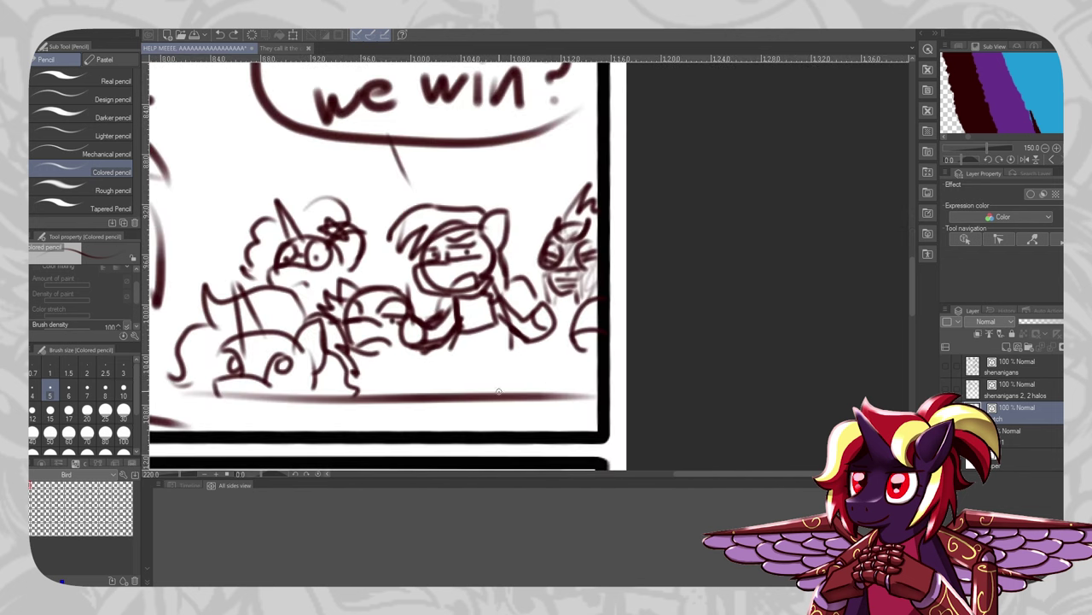
{"action": "left_click_drag", "start_coordinate": [499, 391], "coordinate": [578, 391]}
{"action": "key", "text": "ctrl+z"}
{"action": "left_click_drag", "start_coordinate": [502, 391], "coordinate": [584, 387]}
{"action": "key", "text": "ctrl+z"}
{"action": "key", "text": "ctrl+z"}
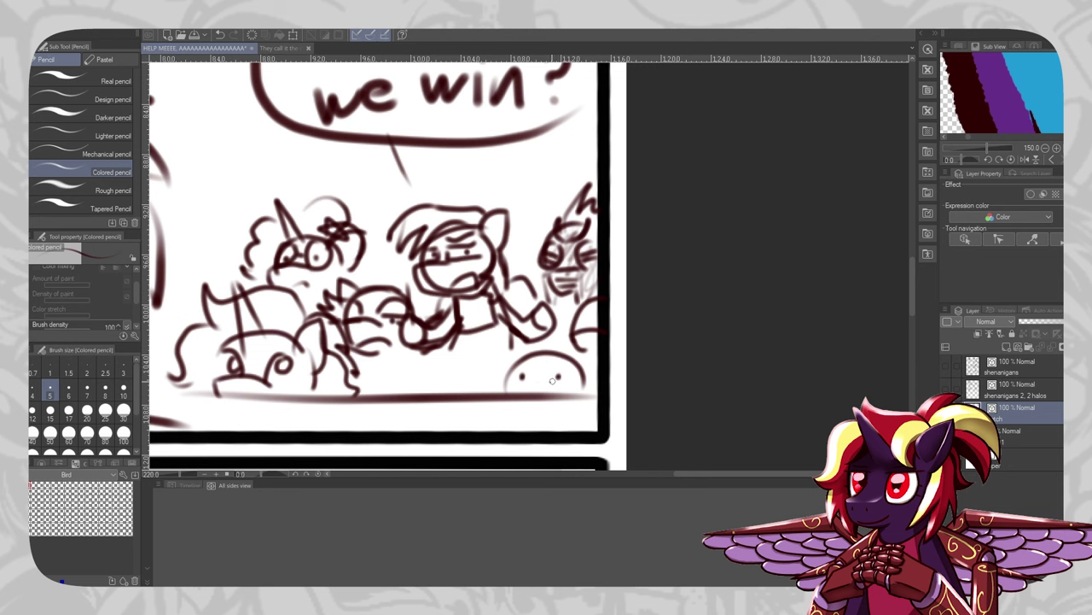
Lower the sketch layer's opacity to 51%, add a new layer above it and switch to the Real G-Pen
{"action": "scroll", "coordinate": [552, 380], "scroll_direction": "down", "scroll_amount": 5}
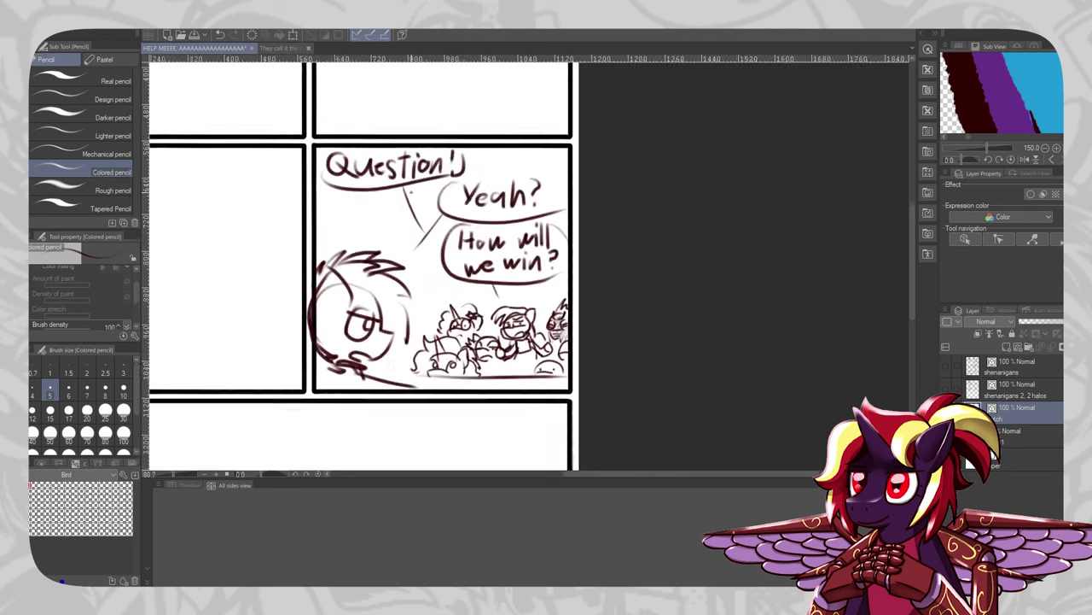
{"action": "scroll", "coordinate": [413, 202], "scroll_direction": "down", "scroll_amount": 2}
{"action": "scroll", "coordinate": [455, 234], "scroll_direction": "up", "scroll_amount": 2}
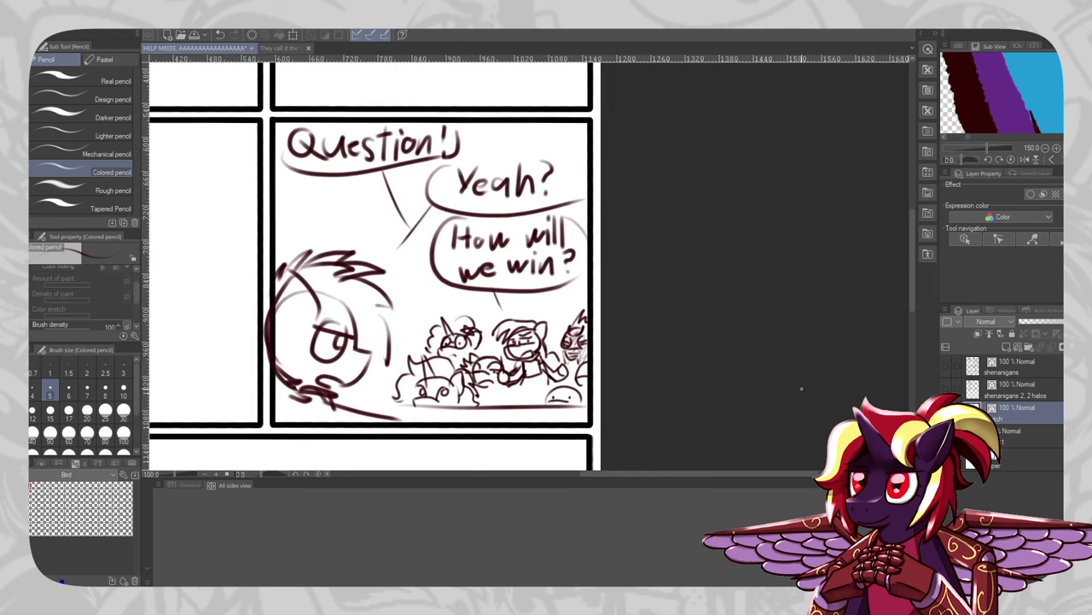
{"action": "left_click_drag", "start_coordinate": [1039, 321], "coordinate": [1045, 322]}
{"action": "left_click", "coordinate": [1019, 347]}
{"action": "scroll", "coordinate": [494, 275], "scroll_direction": "down", "scroll_amount": 1}
{"action": "key", "text": "p"}
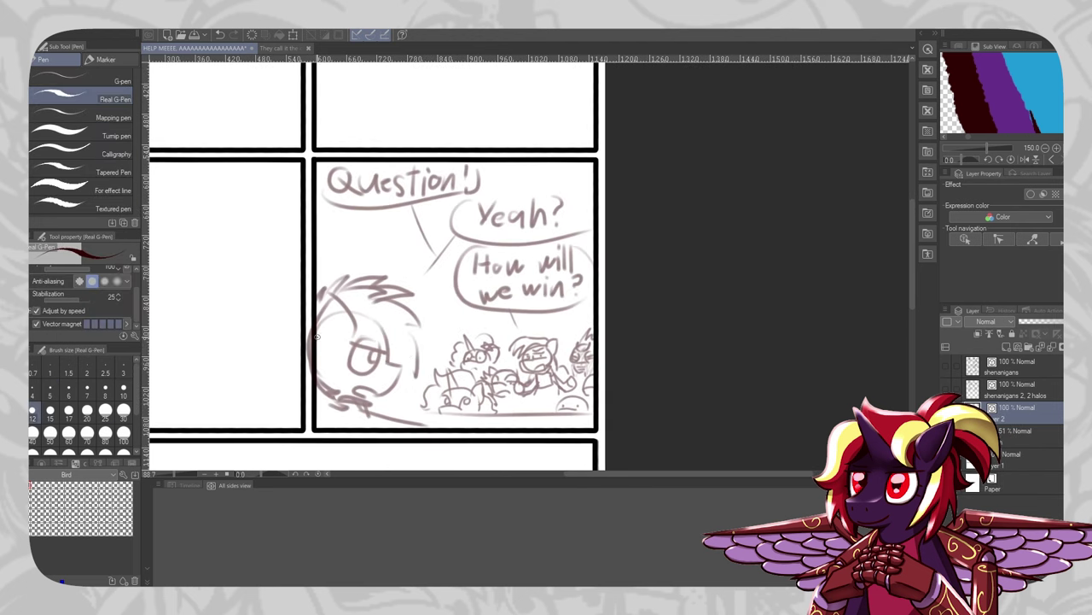
Try an ink stroke on the foreground pony's head, undo it and reduce the pen size to 8
{"action": "scroll", "coordinate": [461, 328], "scroll_direction": "down", "scroll_amount": 1}
{"action": "scroll", "coordinate": [499, 343], "scroll_direction": "up", "scroll_amount": 7}
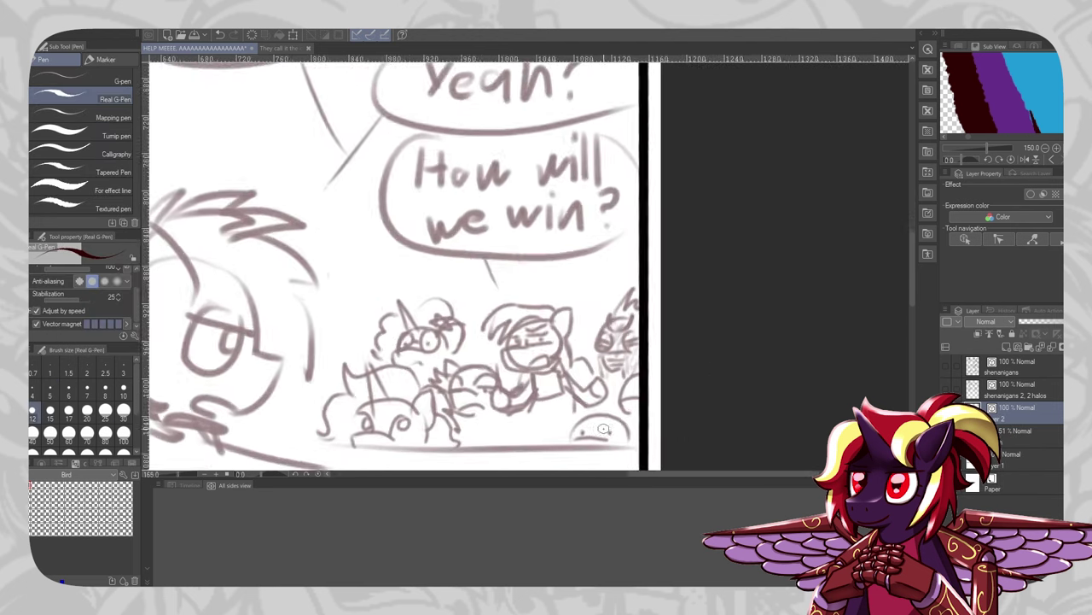
{"action": "scroll", "coordinate": [500, 343], "scroll_direction": "down", "scroll_amount": 4}
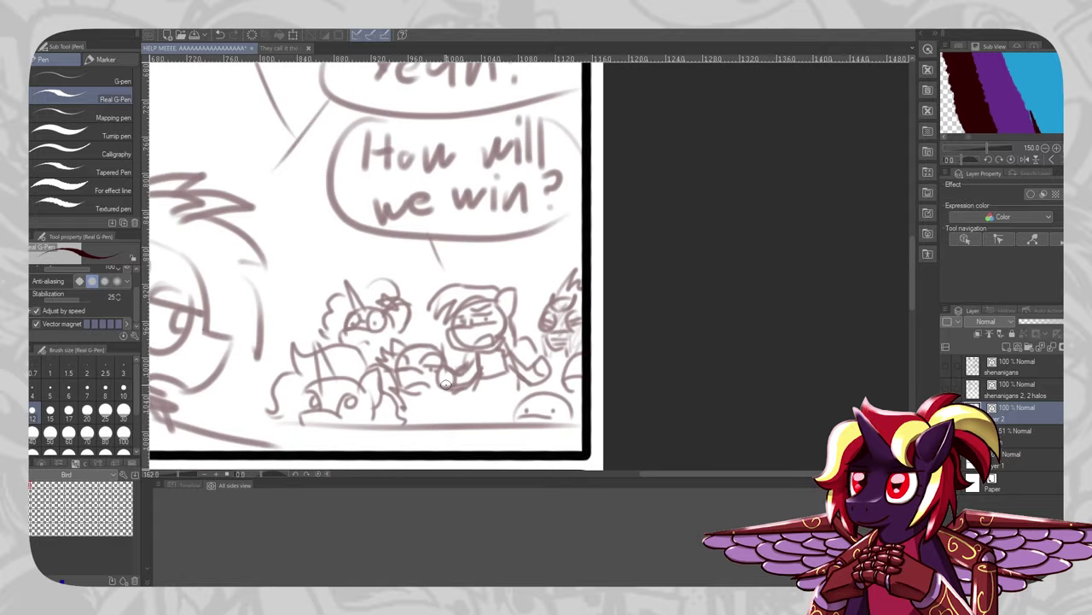
{"action": "scroll", "coordinate": [381, 430], "scroll_direction": "down", "scroll_amount": 2}
{"action": "left_click_drag", "start_coordinate": [265, 243], "coordinate": [199, 338]}
{"action": "key", "text": "ctrl+z"}
{"action": "key", "text": "ctrl+z"}
{"action": "left_click", "coordinate": [105, 392]}
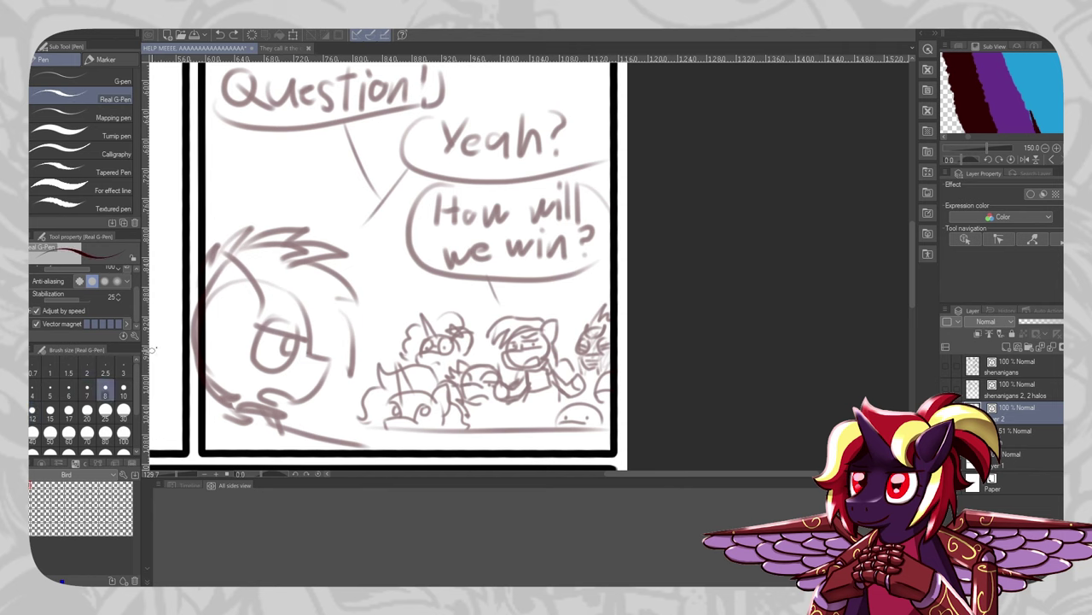
Set the drawing colour to black and try the outline of the foreground pony's ear
{"action": "left_click_drag", "start_coordinate": [243, 248], "coordinate": [198, 321]}
{"action": "key", "text": "ctrl+z"}
{"action": "left_click", "coordinate": [41, 464]}
{"action": "left_click_drag", "start_coordinate": [206, 275], "coordinate": [250, 241]}
{"action": "key", "text": "ctrl+z"}
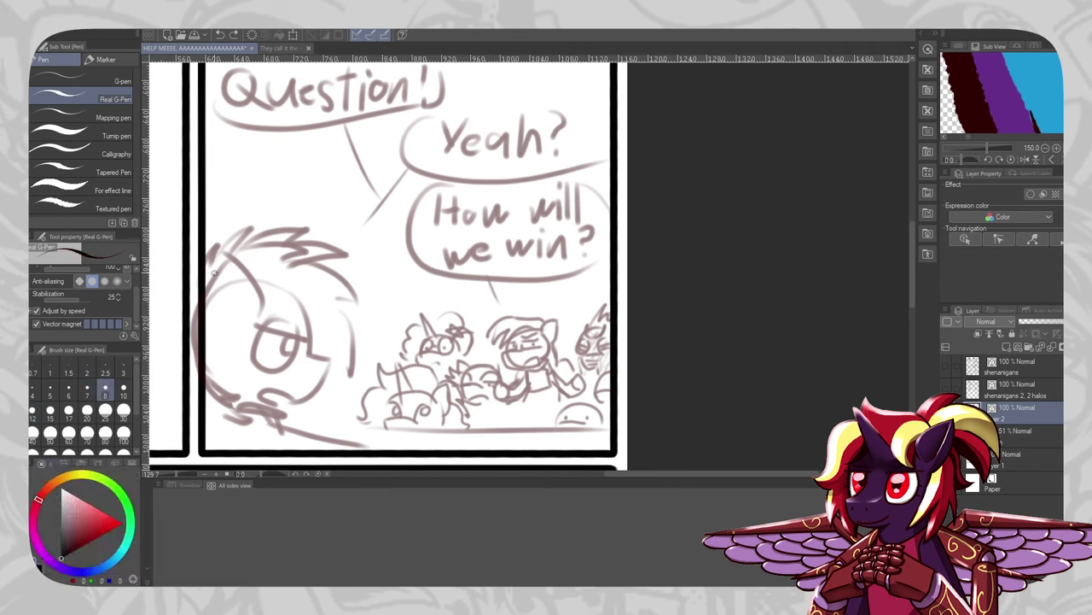
Ink the foreground pony's pointed ear and the jagged lines of its brow in black
{"action": "mouse_move", "coordinate": [205, 282]}
{"action": "left_mouse_down"}
{"action": "mouse_move", "coordinate": [252, 245]}
{"action": "mouse_move", "coordinate": [259, 312]}
{"action": "left_mouse_up"}
{"action": "key", "text": "ctrl+z"}
{"action": "mouse_move", "coordinate": [231, 237]}
{"action": "left_mouse_down"}
{"action": "mouse_move", "coordinate": [249, 297]}
{"action": "mouse_move", "coordinate": [283, 301]}
{"action": "mouse_move", "coordinate": [277, 326]}
{"action": "left_mouse_up"}
{"action": "key", "text": "ctrl+z"}
{"action": "left_click_drag", "start_coordinate": [270, 327], "coordinate": [288, 303]}
{"action": "left_click_drag", "start_coordinate": [278, 305], "coordinate": [317, 345]}
{"action": "left_click_drag", "start_coordinate": [317, 305], "coordinate": [312, 346]}
{"action": "key", "text": "e"}
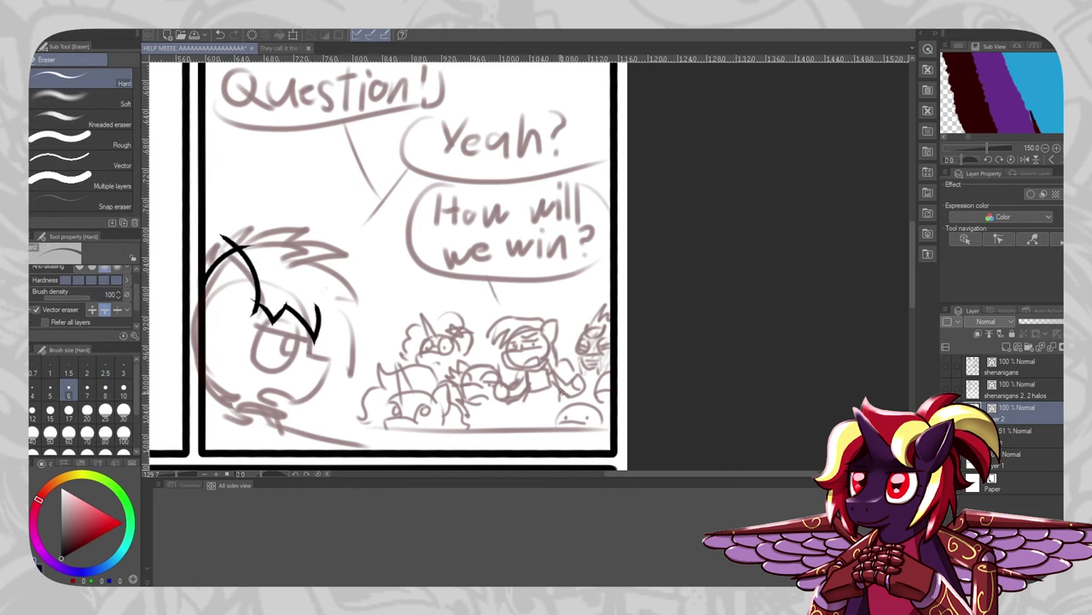
Ink the foreground pony's heavy upper eyelid and eye outline, and erase the overshooting line at the ear tip
{"action": "key", "text": "p"}
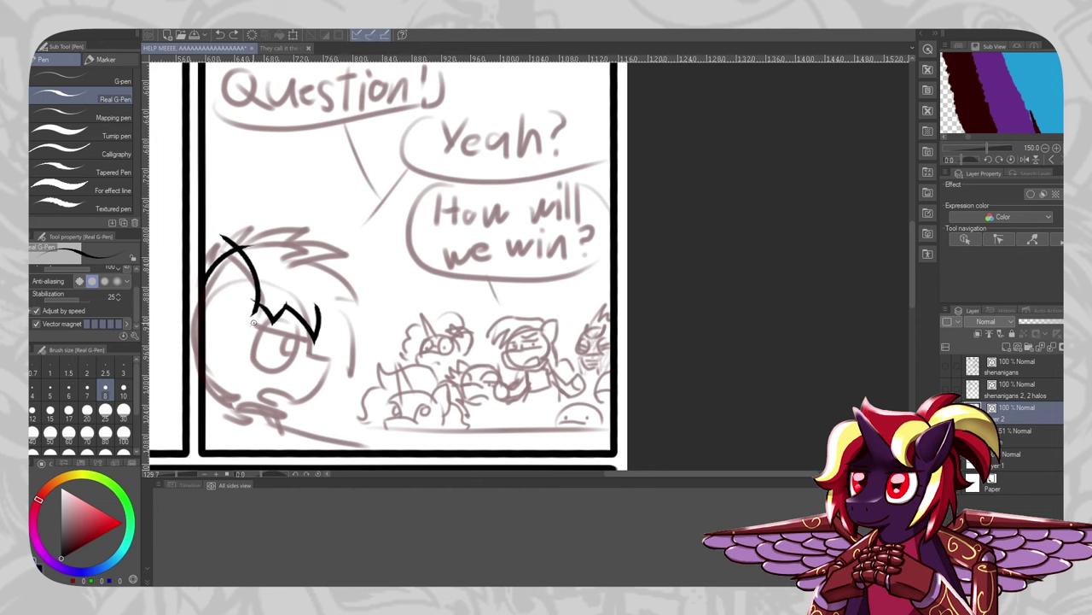
{"action": "mouse_move", "coordinate": [254, 323]}
{"action": "left_mouse_down"}
{"action": "mouse_move", "coordinate": [302, 349]}
{"action": "mouse_move", "coordinate": [294, 356]}
{"action": "mouse_move", "coordinate": [294, 329]}
{"action": "mouse_move", "coordinate": [261, 369]}
{"action": "mouse_move", "coordinate": [300, 324]}
{"action": "left_mouse_up"}
{"action": "key", "text": "ctrl+z"}
{"action": "key", "text": "ctrl+z"}
{"action": "key", "text": "ctrl+z"}
{"action": "key", "text": "ctrl+z"}
{"action": "mouse_move", "coordinate": [257, 323]}
{"action": "left_mouse_down"}
{"action": "mouse_move", "coordinate": [315, 350]}
{"action": "mouse_move", "coordinate": [295, 329]}
{"action": "left_mouse_up"}
{"action": "key", "text": "ctrl+z"}
{"action": "key", "text": "ctrl+z"}
{"action": "key", "text": "e"}
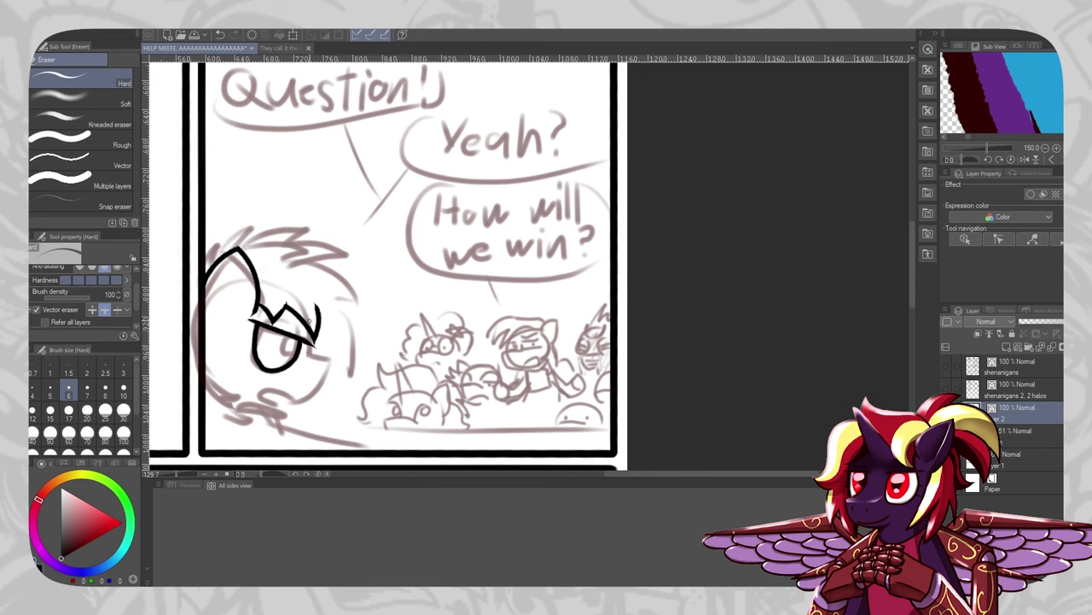
Ink the foreground pony's snout, open mouth and chin, and the collar line below its jaw
{"action": "key", "text": "p"}
{"action": "left_click_drag", "start_coordinate": [317, 340], "coordinate": [273, 410]}
{"action": "mouse_move", "coordinate": [204, 382]}
{"action": "left_mouse_down"}
{"action": "mouse_move", "coordinate": [236, 382]}
{"action": "mouse_move", "coordinate": [270, 408]}
{"action": "mouse_move", "coordinate": [239, 414]}
{"action": "mouse_move", "coordinate": [275, 415]}
{"action": "left_mouse_up"}
{"action": "key", "text": "ctrl+z"}
{"action": "key", "text": "ctrl+z"}
{"action": "key", "text": "ctrl+z"}
{"action": "key", "text": "ctrl+z"}
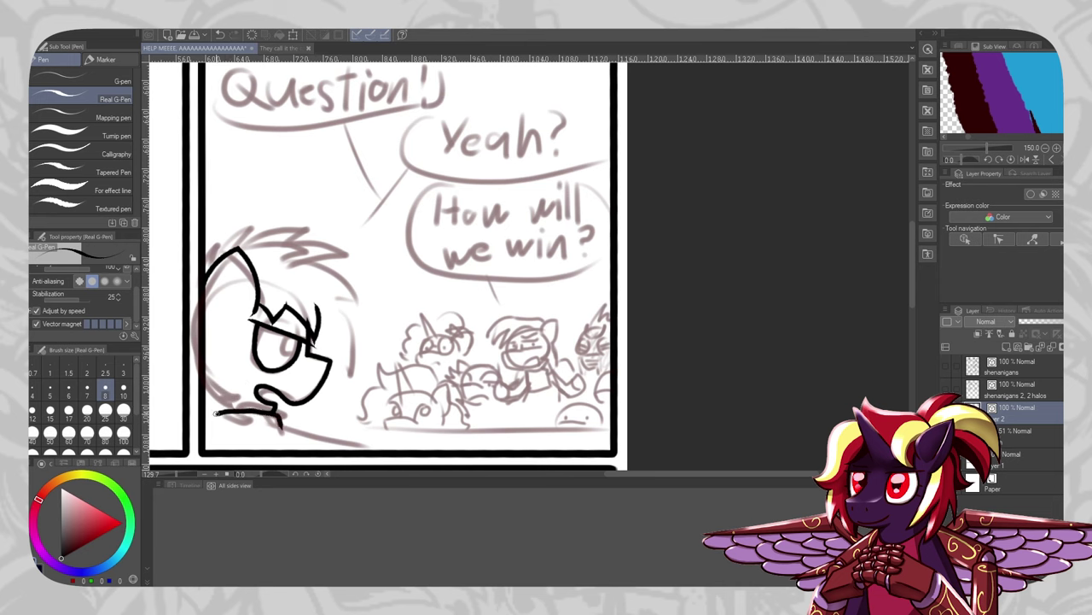
Ink the foreground pony's lower neck edge and the hanging mane spikes beside its face in black
{"action": "left_click_drag", "start_coordinate": [208, 422], "coordinate": [209, 445]}
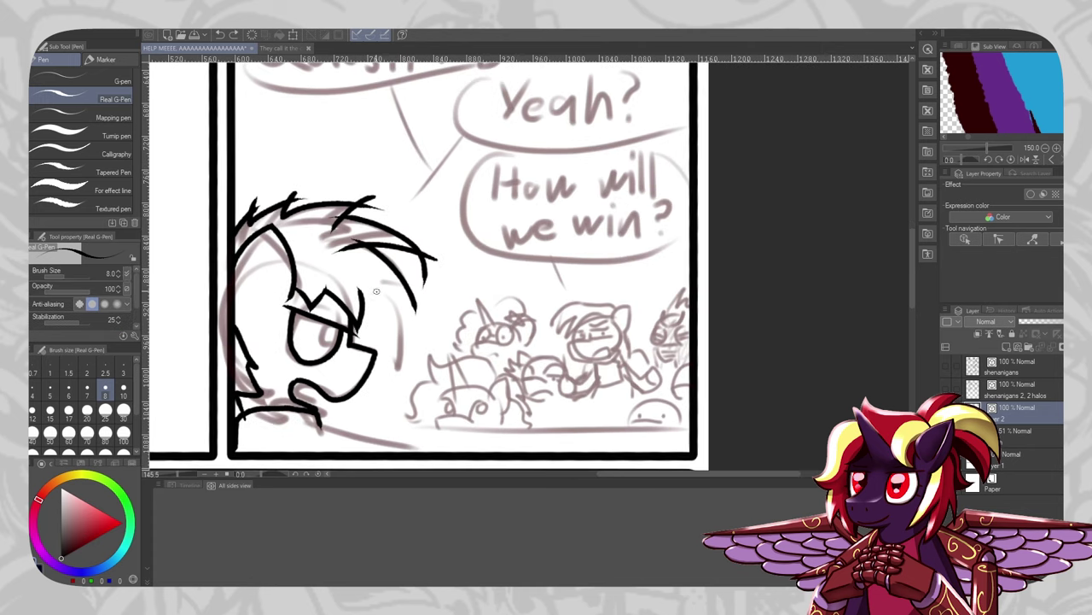
{"action": "left_click_drag", "start_coordinate": [365, 305], "coordinate": [395, 381]}
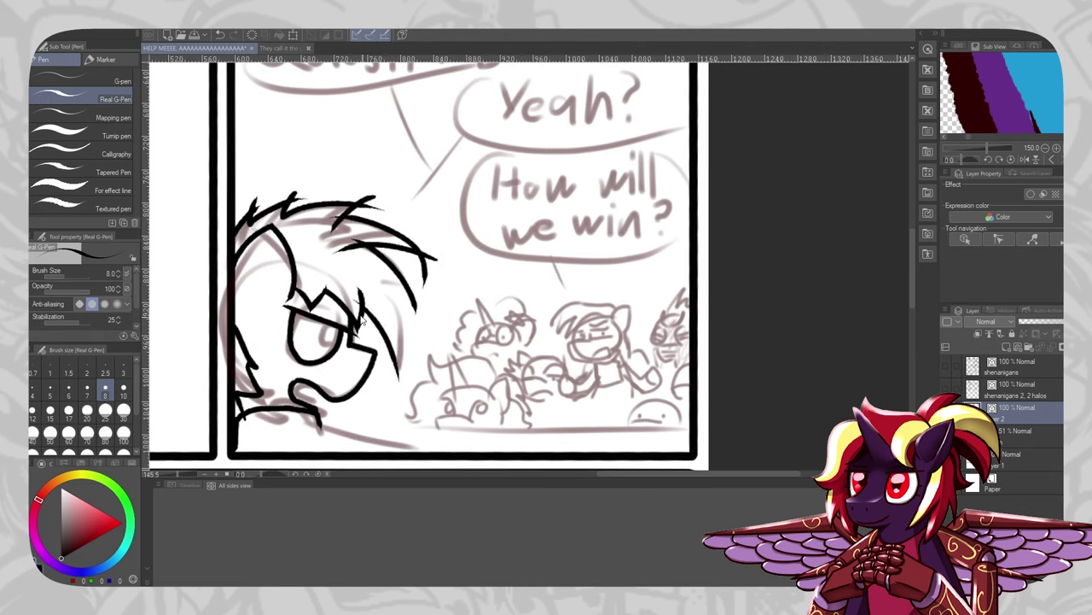
{"action": "left_click_drag", "start_coordinate": [385, 286], "coordinate": [397, 393]}
{"action": "key", "text": "ctrl+z"}
{"action": "mouse_move", "coordinate": [385, 290]}
{"action": "left_mouse_down"}
{"action": "mouse_move", "coordinate": [399, 360]}
{"action": "mouse_move", "coordinate": [376, 387]}
{"action": "mouse_move", "coordinate": [418, 298]}
{"action": "mouse_move", "coordinate": [415, 308]}
{"action": "left_mouse_up"}
Erase the overshooting line ends at the tips of the foreground pony's mane spikes
{"action": "key", "text": "e"}
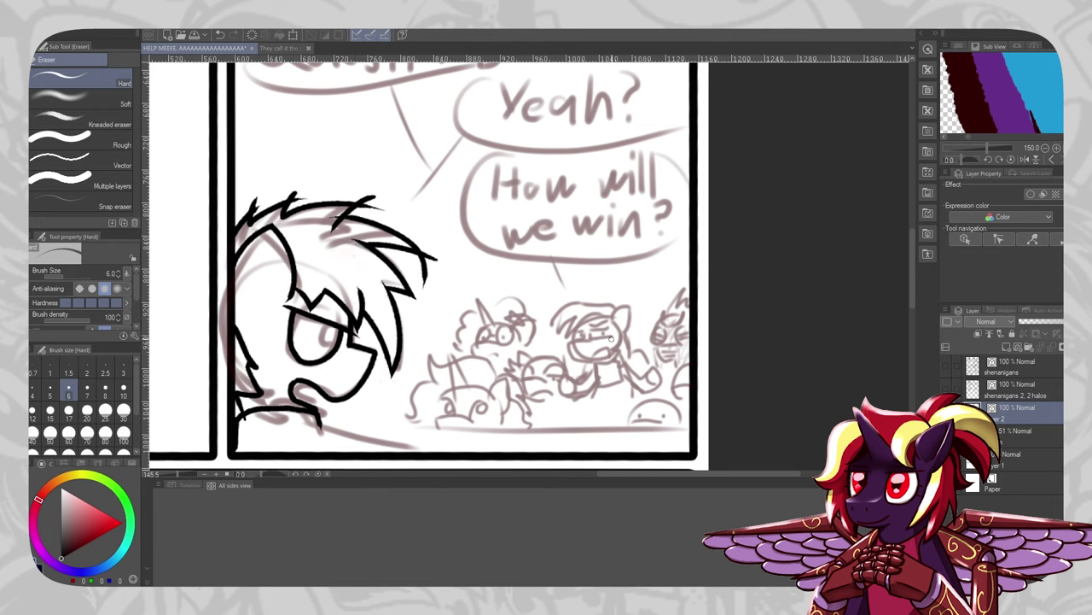
{"action": "left_click_drag", "start_coordinate": [429, 249], "coordinate": [360, 196]}
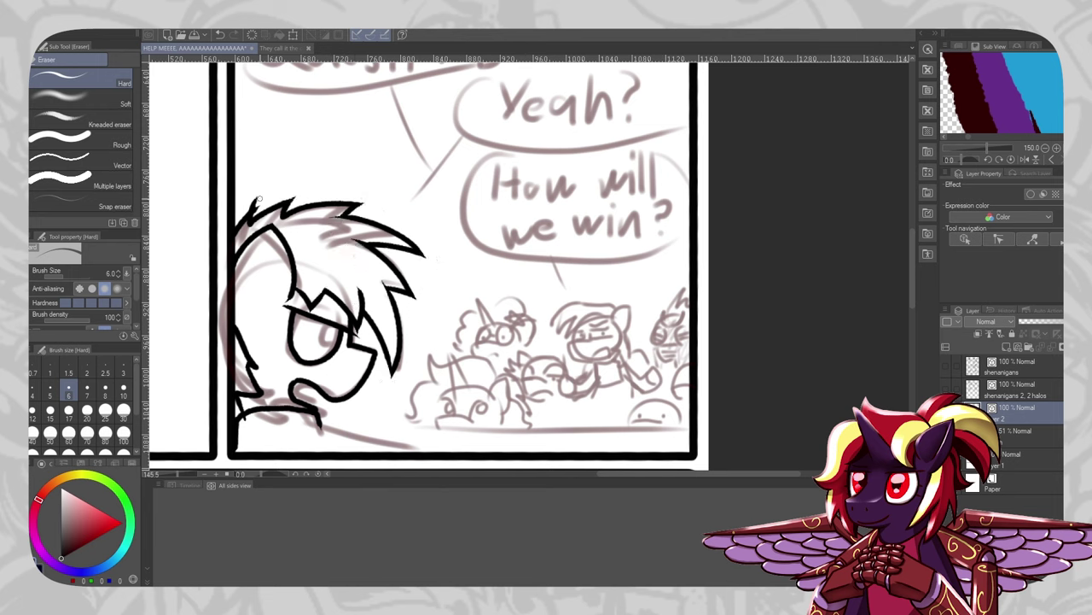
{"action": "scroll", "coordinate": [262, 196], "scroll_direction": "down", "scroll_amount": 2}
{"action": "scroll", "coordinate": [333, 259], "scroll_direction": "up", "scroll_amount": 2}
{"action": "scroll", "coordinate": [367, 298], "scroll_direction": "down", "scroll_amount": 1}
{"action": "scroll", "coordinate": [508, 380], "scroll_direction": "up", "scroll_amount": 1}
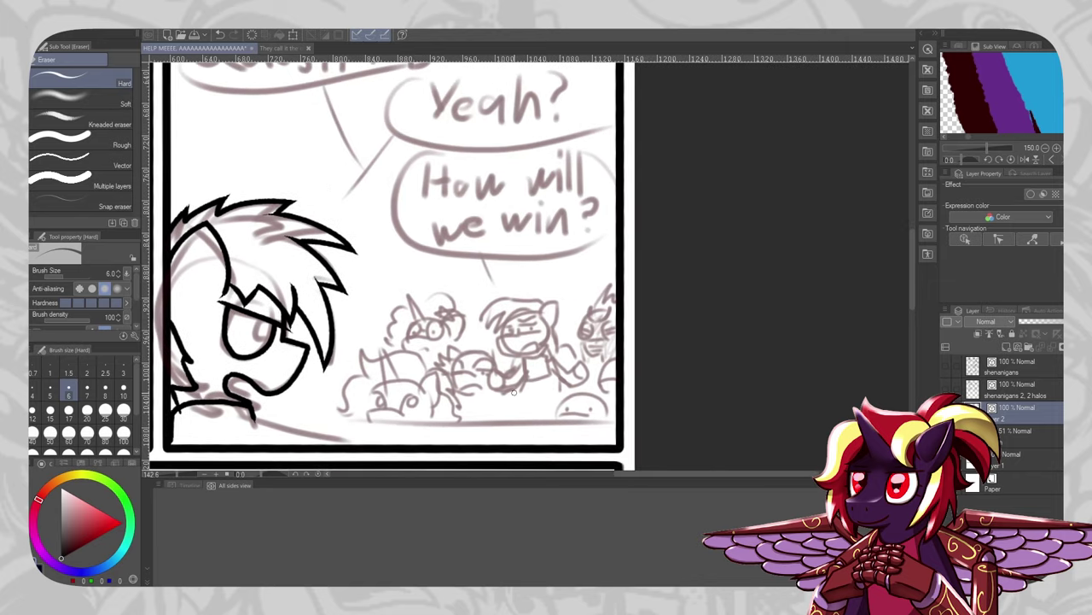
{"action": "scroll", "coordinate": [513, 379], "scroll_direction": "down", "scroll_amount": 1}
{"action": "scroll", "coordinate": [486, 362], "scroll_direction": "up", "scroll_amount": 1}
{"action": "scroll", "coordinate": [478, 360], "scroll_direction": "up", "scroll_amount": 2}
{"action": "scroll", "coordinate": [469, 359], "scroll_direction": "down", "scroll_amount": 1}
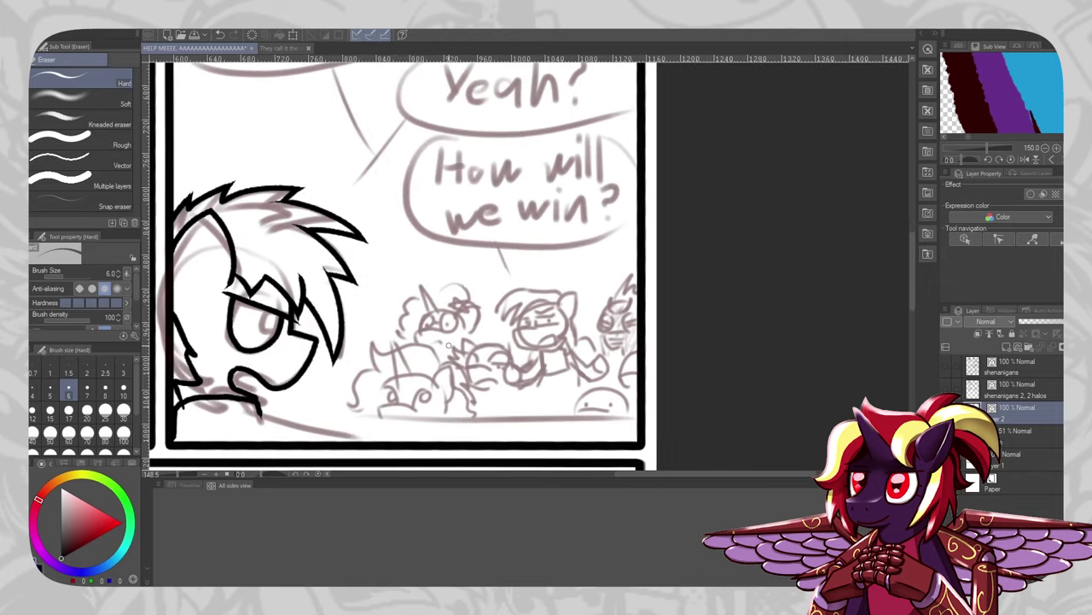
{"action": "scroll", "coordinate": [461, 352], "scroll_direction": "up", "scroll_amount": 1}
{"action": "scroll", "coordinate": [448, 345], "scroll_direction": "down", "scroll_amount": 2}
{"action": "scroll", "coordinate": [448, 345], "scroll_direction": "down", "scroll_amount": 1}
{"action": "scroll", "coordinate": [422, 343], "scroll_direction": "up", "scroll_amount": 1}
Ink the foreground pony's shoulder line from the collar down to the panel's lower border
{"action": "key", "text": "p"}
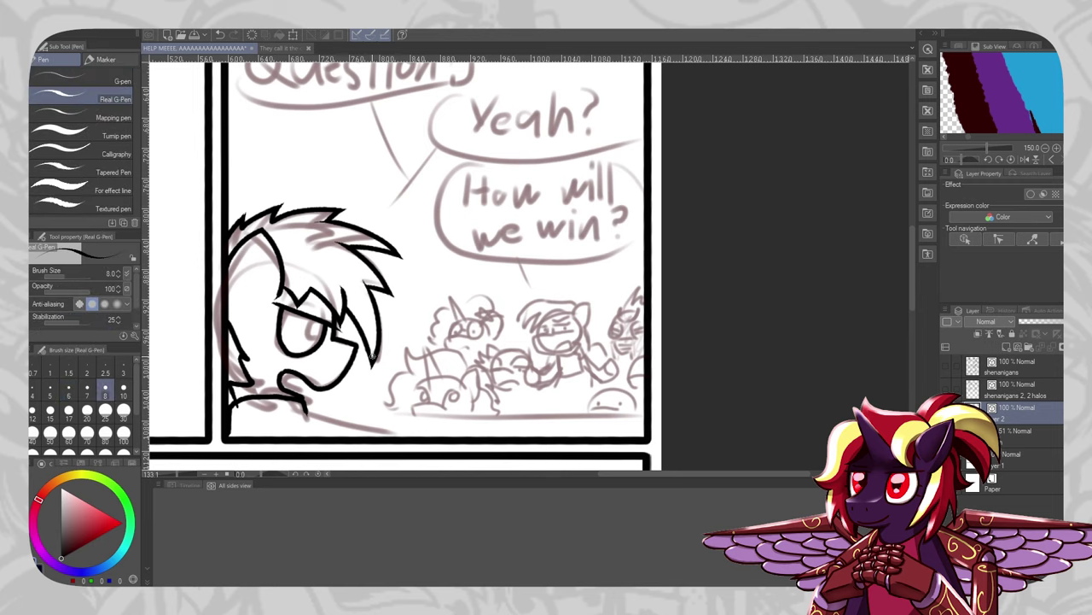
{"action": "scroll", "coordinate": [349, 299], "scroll_direction": "down", "scroll_amount": 3}
{"action": "scroll", "coordinate": [326, 299], "scroll_direction": "up", "scroll_amount": 3}
{"action": "scroll", "coordinate": [369, 317], "scroll_direction": "up", "scroll_amount": 2}
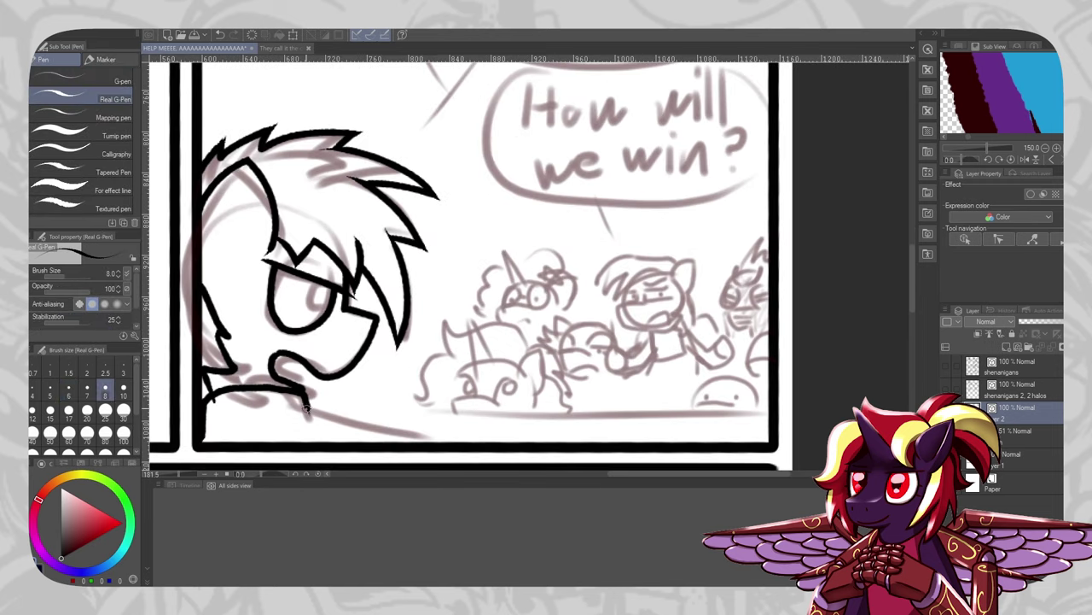
{"action": "left_click_drag", "start_coordinate": [303, 411], "coordinate": [425, 437]}
{"action": "scroll", "coordinate": [510, 372], "scroll_direction": "down", "scroll_amount": 2}
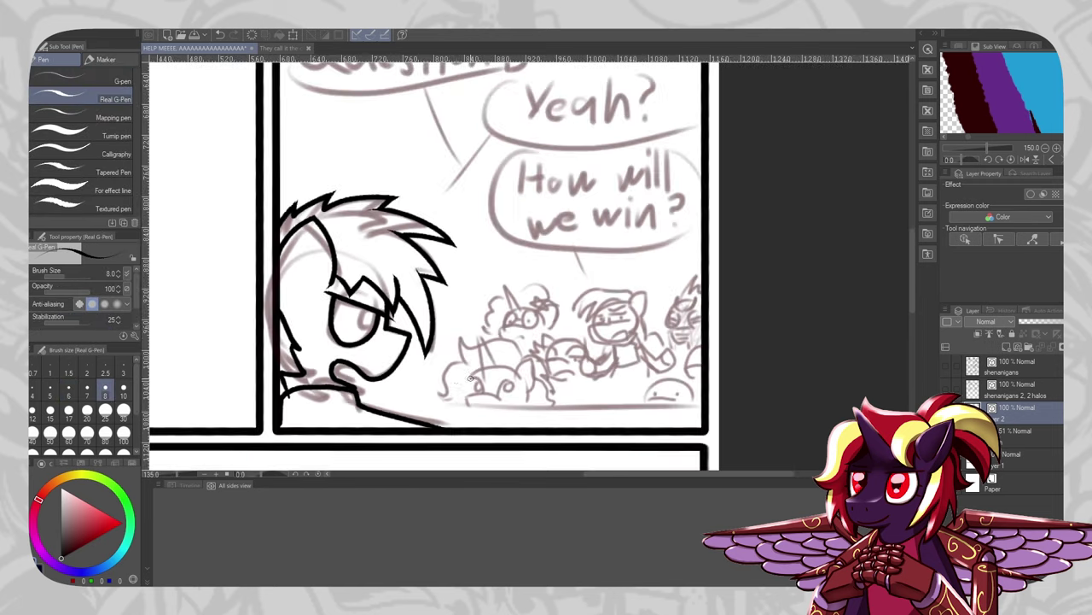
{"action": "scroll", "coordinate": [510, 372], "scroll_direction": "up", "scroll_amount": 1}
{"action": "scroll", "coordinate": [751, 325], "scroll_direction": "down", "scroll_amount": 2}
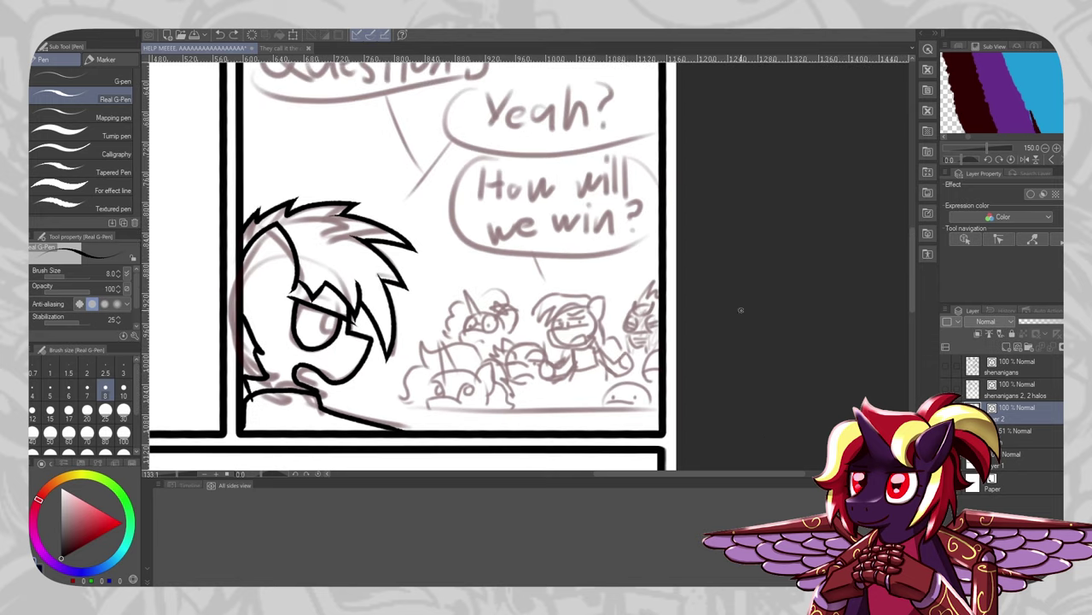
Ink a straight horizontal line beneath the crowd across the panel, and erase the part that crosses the foreground pony
{"action": "scroll", "coordinate": [748, 302], "scroll_direction": "up", "scroll_amount": 2}
{"action": "left_click_drag", "start_coordinate": [264, 407], "coordinate": [670, 413]}
{"action": "key", "text": "ctrl+z"}
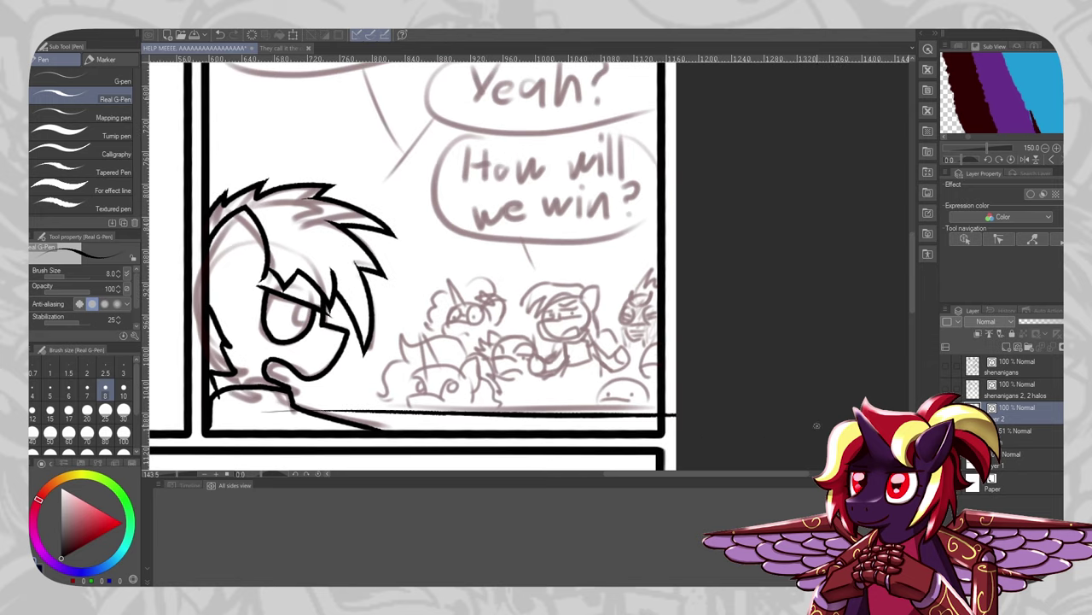
{"action": "key", "text": "ctrl+z"}
{"action": "key", "text": "ctrl+z"}
{"action": "mouse_move", "coordinate": [266, 406]}
{"action": "left_mouse_down"}
{"action": "mouse_move", "coordinate": [670, 390]}
{"action": "mouse_move", "coordinate": [672, 405]}
{"action": "mouse_move", "coordinate": [285, 401]}
{"action": "left_mouse_up"}
{"action": "key", "text": "e"}
{"action": "scroll", "coordinate": [578, 338], "scroll_direction": "up", "scroll_amount": 4}
{"action": "scroll", "coordinate": [401, 294], "scroll_direction": "down", "scroll_amount": 1}
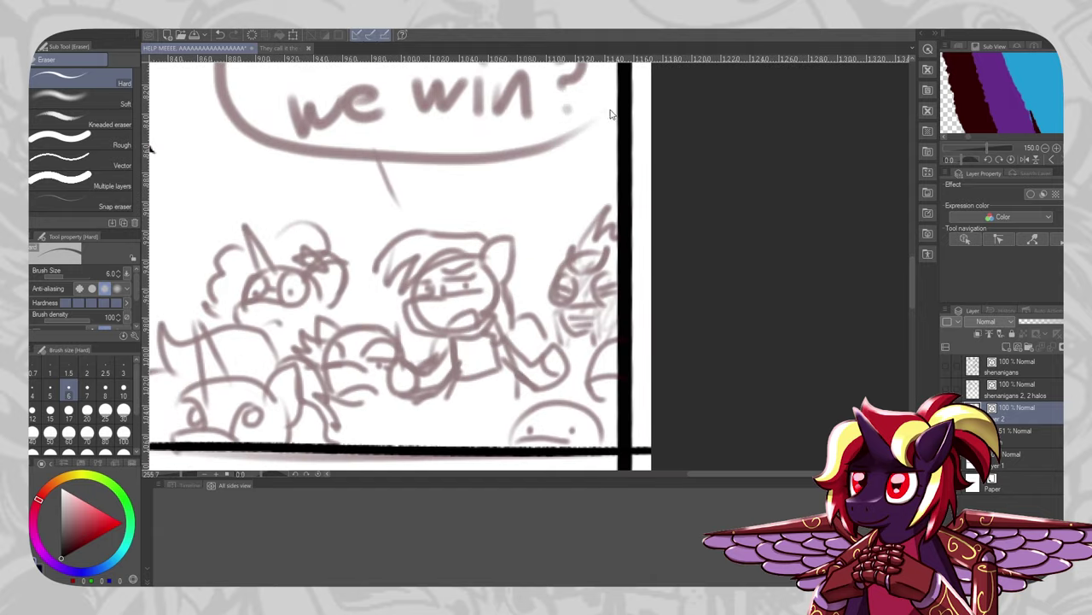
{"action": "scroll", "coordinate": [507, 345], "scroll_direction": "up", "scroll_amount": 2}
{"action": "scroll", "coordinate": [446, 326], "scroll_direction": "down", "scroll_amount": 1}
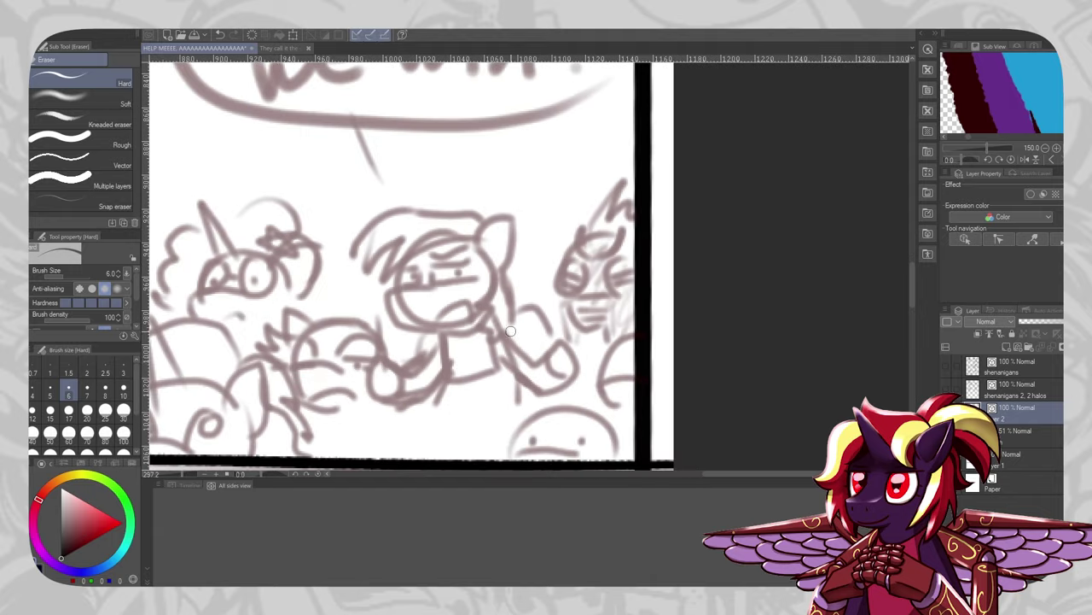
Ink the central crowd pony's glasses, brow, muzzle and open mouth with a size 5 pen
{"action": "key", "text": "p"}
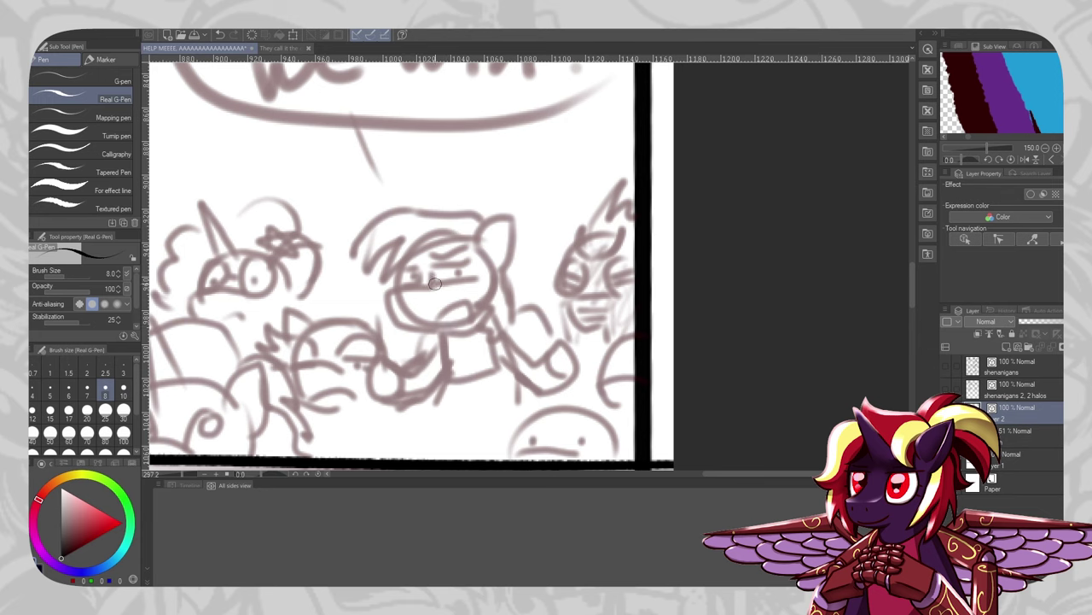
{"action": "left_click_drag", "start_coordinate": [435, 283], "coordinate": [390, 285]}
{"action": "key", "text": "ctrl+z"}
{"action": "left_click_drag", "start_coordinate": [440, 289], "coordinate": [395, 294]}
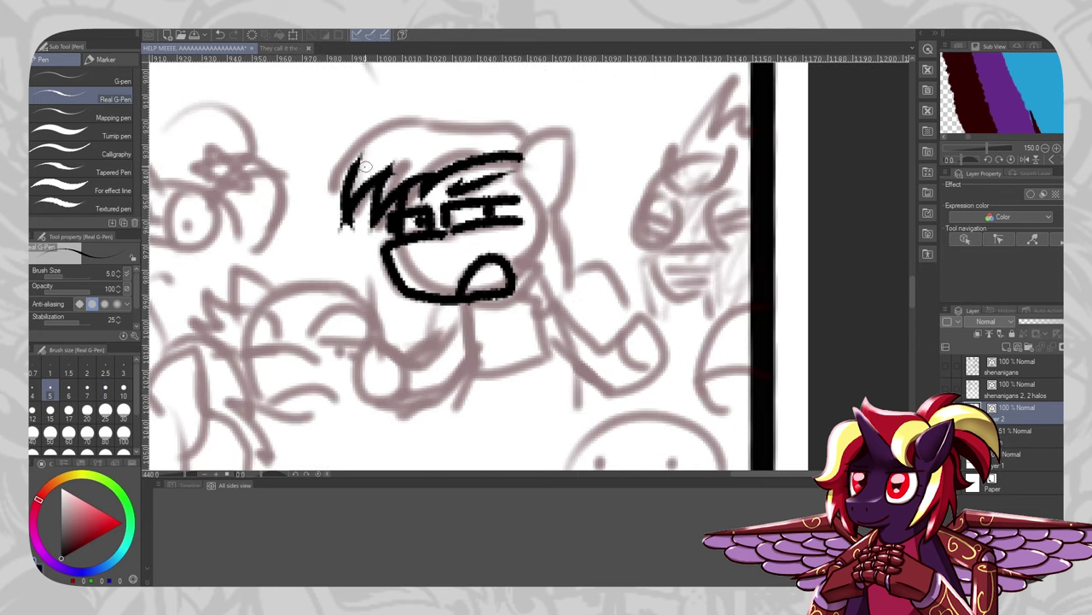
Ink the central crowd pony's mane, pointed ear and the tuft behind its jaw
{"action": "mouse_move", "coordinate": [538, 143]}
{"action": "left_mouse_down"}
{"action": "mouse_move", "coordinate": [528, 135]}
{"action": "mouse_move", "coordinate": [319, 193]}
{"action": "mouse_move", "coordinate": [375, 166]}
{"action": "left_mouse_up"}
{"action": "key", "text": "ctrl+z"}
{"action": "key", "text": "ctrl+z"}
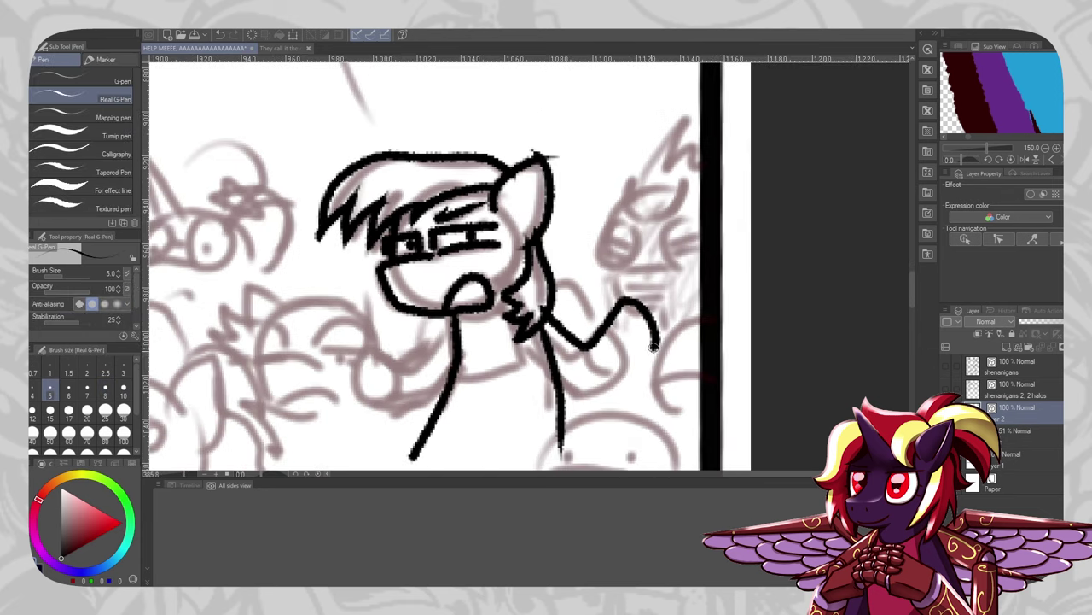
Ink the central crowd pony's two raised forelegs and hooves, and erase the overshooting foreleg line across its body
{"action": "mouse_move", "coordinate": [653, 345]}
{"action": "left_mouse_down"}
{"action": "mouse_move", "coordinate": [593, 395]}
{"action": "mouse_move", "coordinate": [533, 343]}
{"action": "left_mouse_up"}
{"action": "key", "text": "ctrl+z"}
{"action": "mouse_move", "coordinate": [452, 321]}
{"action": "left_mouse_down"}
{"action": "mouse_move", "coordinate": [408, 381]}
{"action": "mouse_move", "coordinate": [396, 371]}
{"action": "mouse_move", "coordinate": [341, 388]}
{"action": "mouse_move", "coordinate": [474, 401]}
{"action": "left_mouse_up"}
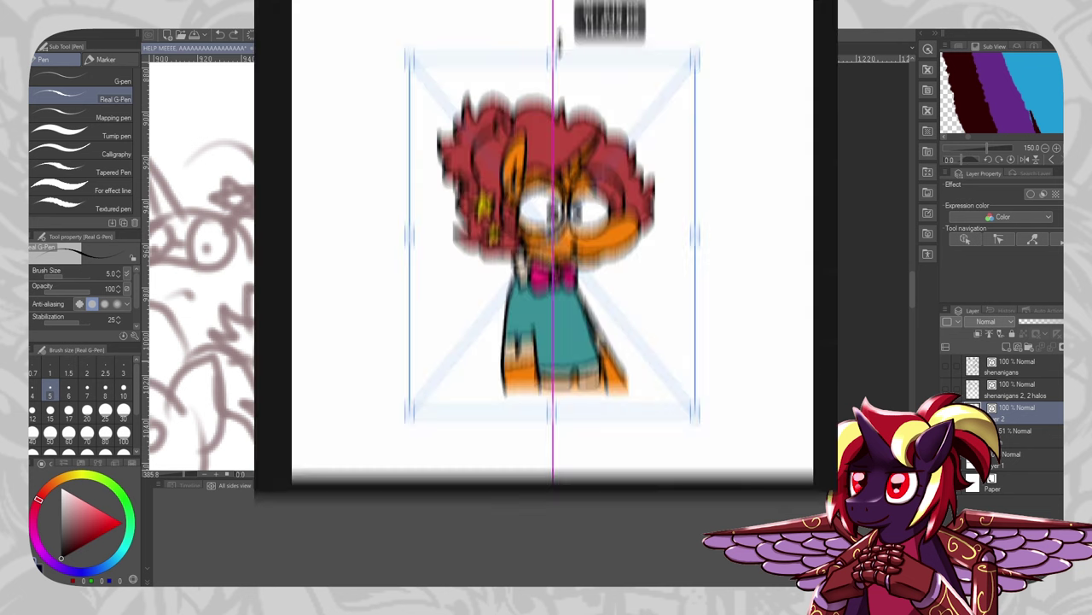
{"action": "mouse_move", "coordinate": [570, 26]}
{"action": "left_mouse_down"}
{"action": "mouse_move", "coordinate": [570, 248]}
{"action": "mouse_move", "coordinate": [568, 62]}
{"action": "left_mouse_up"}
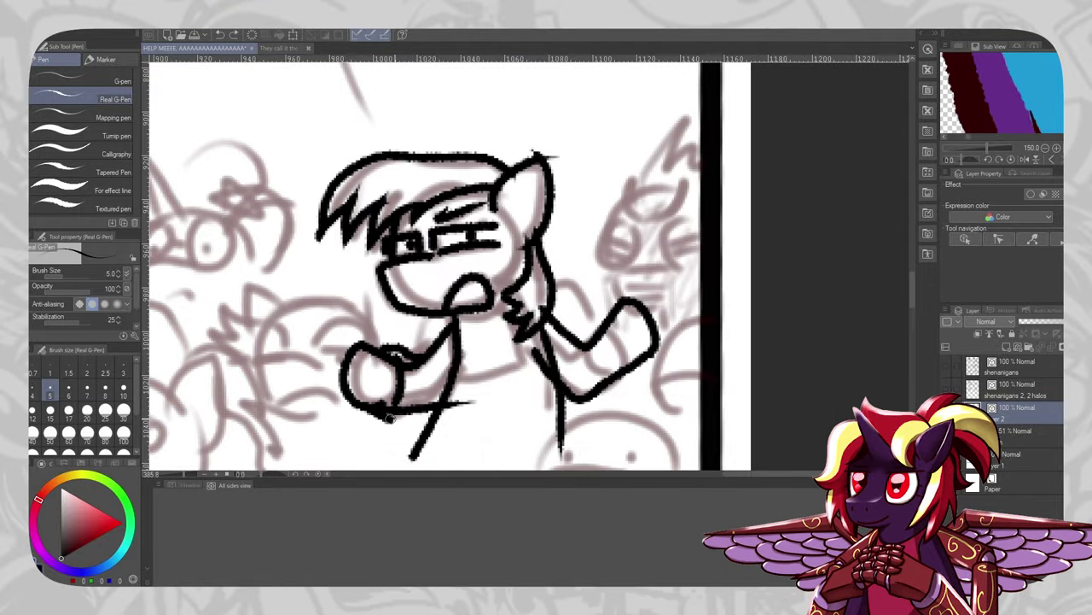
{"action": "key", "text": "e"}
{"action": "left_click_drag", "start_coordinate": [389, 418], "coordinate": [449, 403]}
{"action": "left_click_drag", "start_coordinate": [406, 374], "coordinate": [423, 367]}
{"action": "left_click_drag", "start_coordinate": [384, 407], "coordinate": [411, 410]}
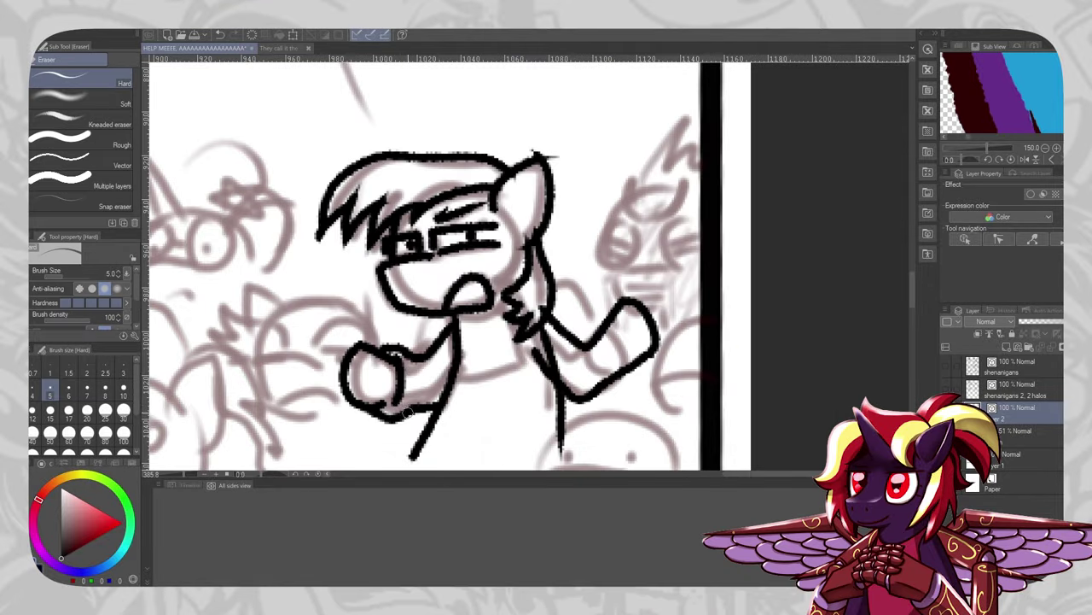
Ink the rounded hoof and wrist bump on the central pony's raised foreleg nearer the panel border
{"action": "key", "text": "p"}
{"action": "key", "text": "ctrl+z"}
{"action": "mouse_move", "coordinate": [594, 344]}
{"action": "left_mouse_down"}
{"action": "mouse_move", "coordinate": [638, 367]}
{"action": "mouse_move", "coordinate": [585, 341]}
{"action": "mouse_move", "coordinate": [597, 331]}
{"action": "mouse_move", "coordinate": [585, 343]}
{"action": "left_mouse_up"}
{"action": "key", "text": "e"}
{"action": "key", "text": "p"}
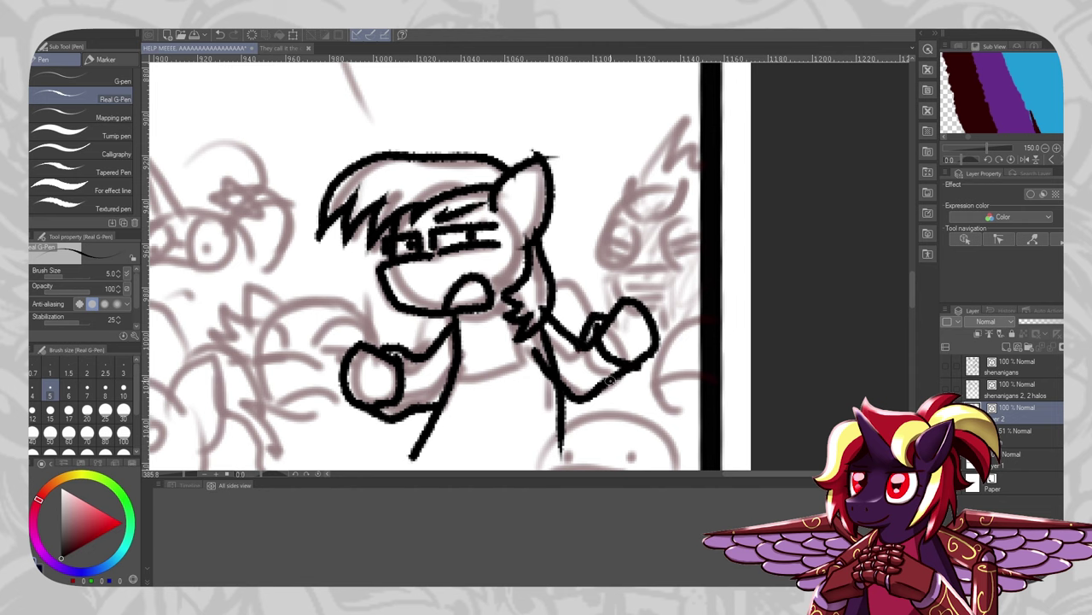
{"action": "mouse_move", "coordinate": [596, 393]}
{"action": "left_mouse_down"}
{"action": "mouse_move", "coordinate": [647, 362]}
{"action": "mouse_move", "coordinate": [566, 396]}
{"action": "mouse_move", "coordinate": [609, 389]}
{"action": "mouse_move", "coordinate": [589, 338]}
{"action": "left_mouse_up"}
{"action": "key", "text": "e"}
{"action": "key", "text": "p"}
Erase the central pony's body outline where it overlaps the raised foreleg nearer the panel border
{"action": "key", "text": "e"}
{"action": "scroll", "coordinate": [577, 350], "scroll_direction": "down", "scroll_amount": 5}
{"action": "scroll", "coordinate": [577, 349], "scroll_direction": "up", "scroll_amount": 5}
{"action": "key", "text": "p"}
{"action": "key", "text": "e"}
{"action": "left_click_drag", "start_coordinate": [547, 303], "coordinate": [533, 245]}
Ink the square shirt front on the central pony's chest and clean up its corners
{"action": "key", "text": "p"}
{"action": "mouse_move", "coordinate": [433, 245]}
{"action": "left_mouse_down"}
{"action": "mouse_move", "coordinate": [477, 255]}
{"action": "mouse_move", "coordinate": [408, 338]}
{"action": "mouse_move", "coordinate": [499, 342]}
{"action": "left_mouse_up"}
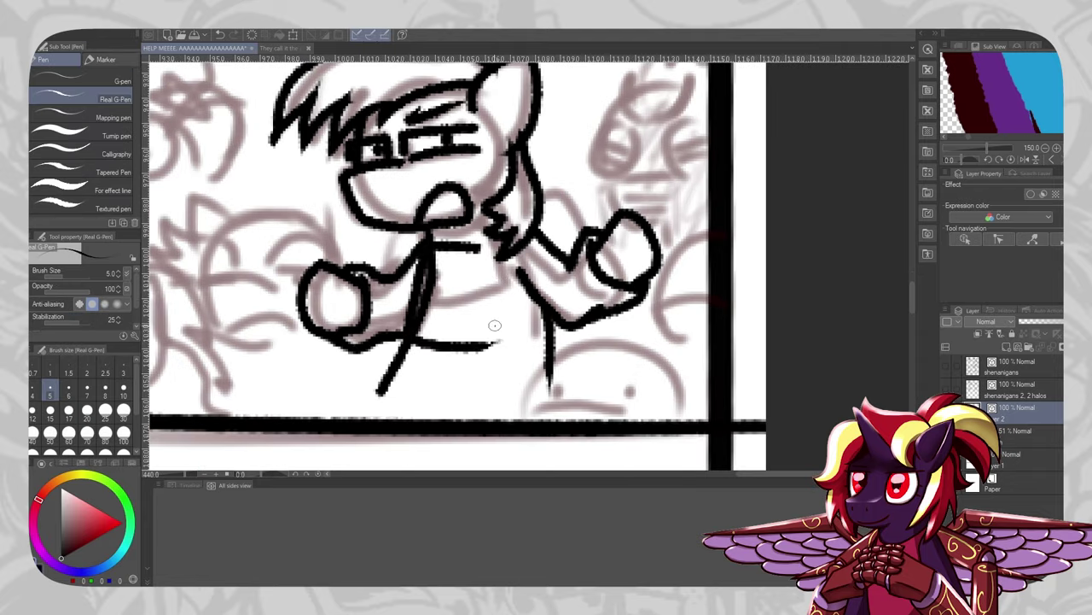
{"action": "left_click_drag", "start_coordinate": [489, 246], "coordinate": [497, 345]}
{"action": "key", "text": "e"}
{"action": "key", "text": "p"}
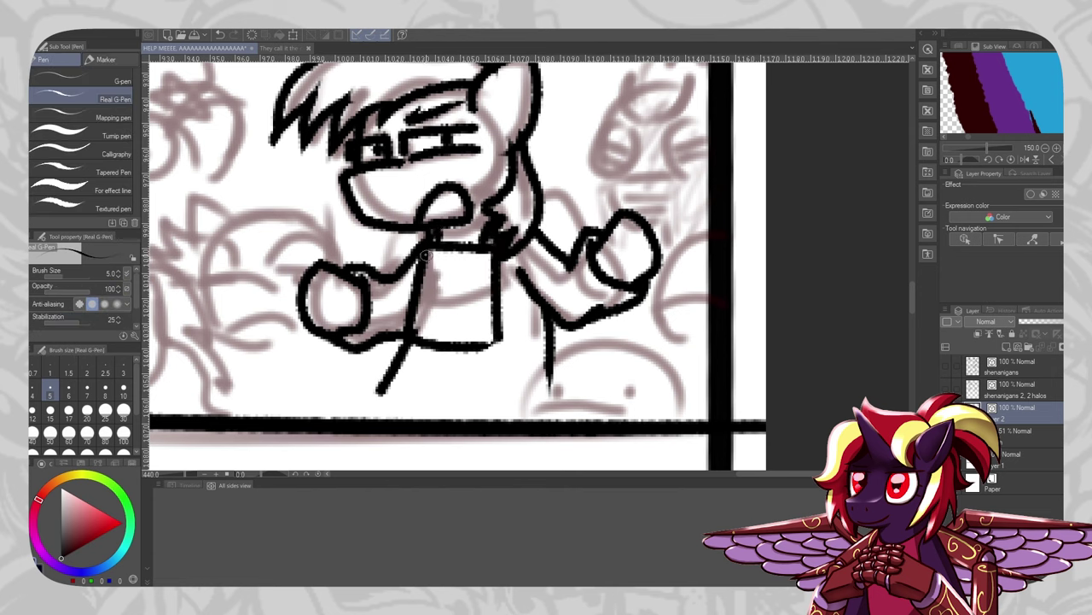
Ink the central pony's upper foreleg line beside the chest and the rounded shape behind its opposite raised foreleg
{"action": "left_click_drag", "start_coordinate": [401, 223], "coordinate": [381, 280]}
{"action": "mouse_move", "coordinate": [534, 203]}
{"action": "left_mouse_down"}
{"action": "mouse_move", "coordinate": [559, 190]}
{"action": "mouse_move", "coordinate": [589, 229]}
{"action": "left_mouse_up"}
{"action": "scroll", "coordinate": [572, 258], "scroll_direction": "down", "scroll_amount": 18}
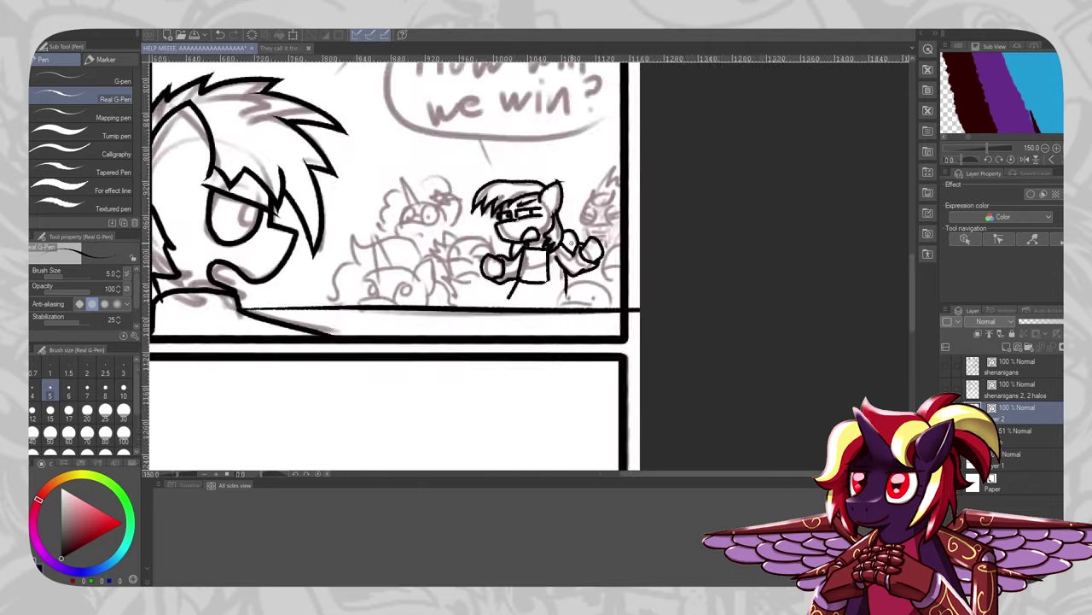
Erase the overshooting lines at the central pony's ear tip and clean up the outline around its ear and cheek
{"action": "scroll", "coordinate": [548, 233], "scroll_direction": "up", "scroll_amount": 20}
{"action": "key", "text": "e"}
{"action": "mouse_move", "coordinate": [548, 169]}
{"action": "left_mouse_down"}
{"action": "mouse_move", "coordinate": [523, 155]}
{"action": "mouse_move", "coordinate": [508, 162]}
{"action": "left_mouse_up"}
{"action": "left_click_drag", "start_coordinate": [483, 399], "coordinate": [484, 325]}
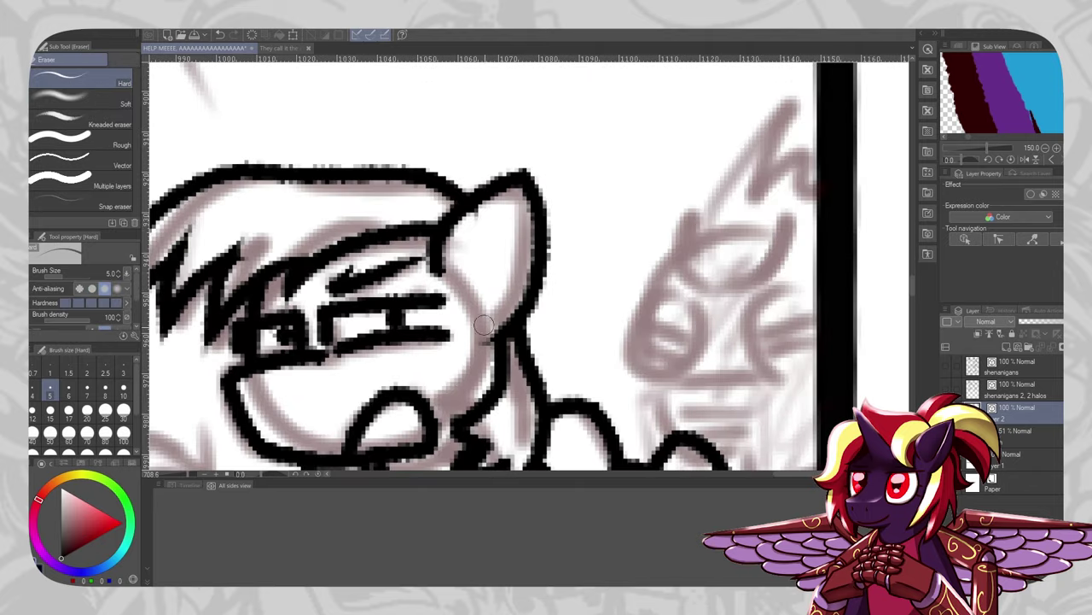
{"action": "left_click_drag", "start_coordinate": [465, 243], "coordinate": [469, 236]}
{"action": "scroll", "coordinate": [473, 268], "scroll_direction": "down", "scroll_amount": 4}
Dot the nostrils on the central pony's snout and erase the horizontal line's overshoot past the panel border
{"action": "key", "text": "p"}
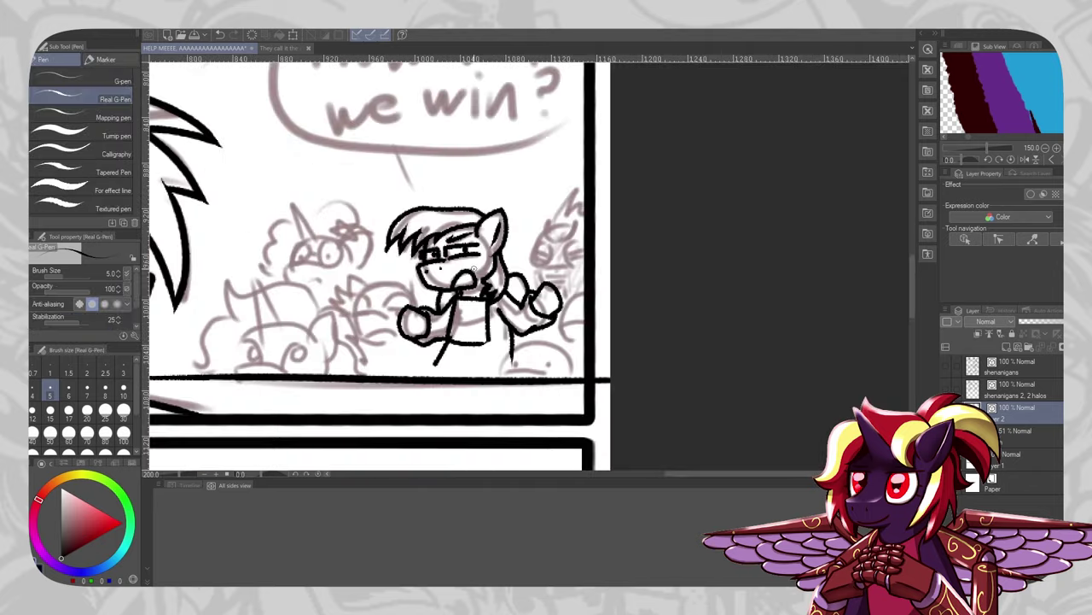
{"action": "scroll", "coordinate": [474, 272], "scroll_direction": "up", "scroll_amount": 5}
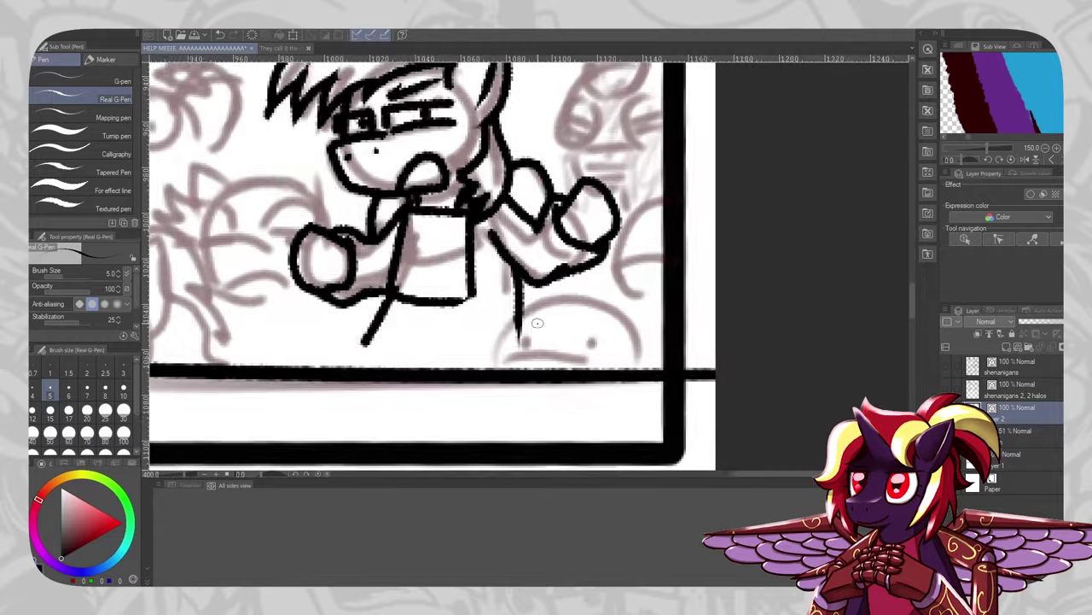
{"action": "scroll", "coordinate": [614, 333], "scroll_direction": "down", "scroll_amount": 4}
{"action": "scroll", "coordinate": [712, 344], "scroll_direction": "up", "scroll_amount": 3}
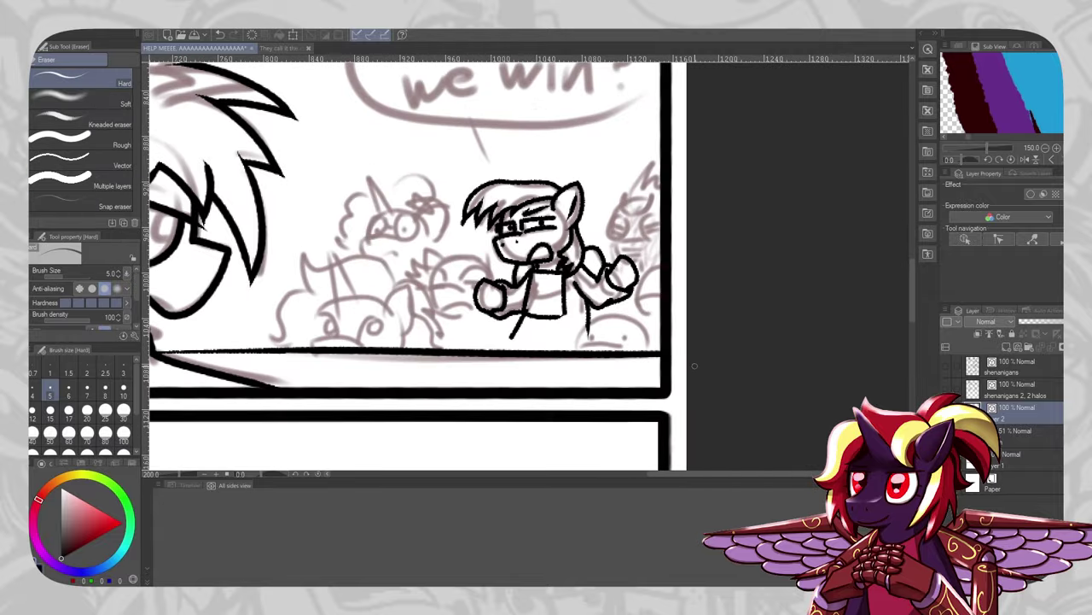
{"action": "scroll", "coordinate": [674, 371], "scroll_direction": "down", "scroll_amount": 3}
{"action": "scroll", "coordinate": [493, 426], "scroll_direction": "up", "scroll_amount": 4}
Ink the small round-headed character at the bottom of the crowd, with its head outline, muzzle and dot eyes
{"action": "mouse_move", "coordinate": [494, 427]}
{"action": "left_mouse_down"}
{"action": "mouse_move", "coordinate": [636, 408]}
{"action": "mouse_move", "coordinate": [595, 372]}
{"action": "mouse_move", "coordinate": [638, 418]}
{"action": "left_mouse_up"}
{"action": "key", "text": "ctrl+z"}
{"action": "key", "text": "e"}
{"action": "key", "text": "p"}
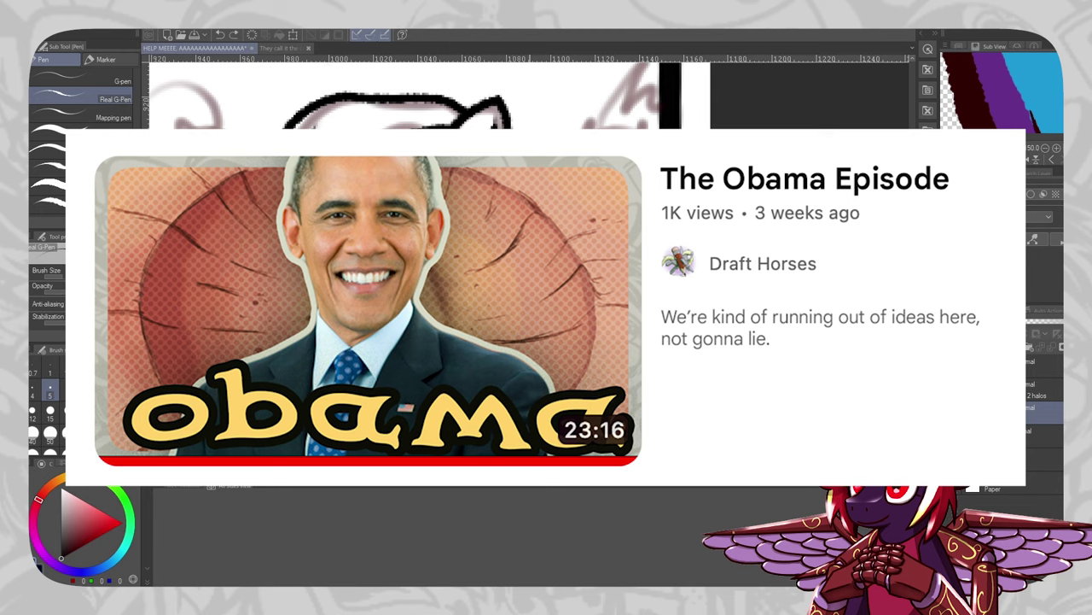
{"action": "key", "text": "e"}
{"action": "left_click_drag", "start_coordinate": [533, 401], "coordinate": [537, 427]}
{"action": "key", "text": "p"}
{"action": "left_click", "coordinate": [588, 401]}
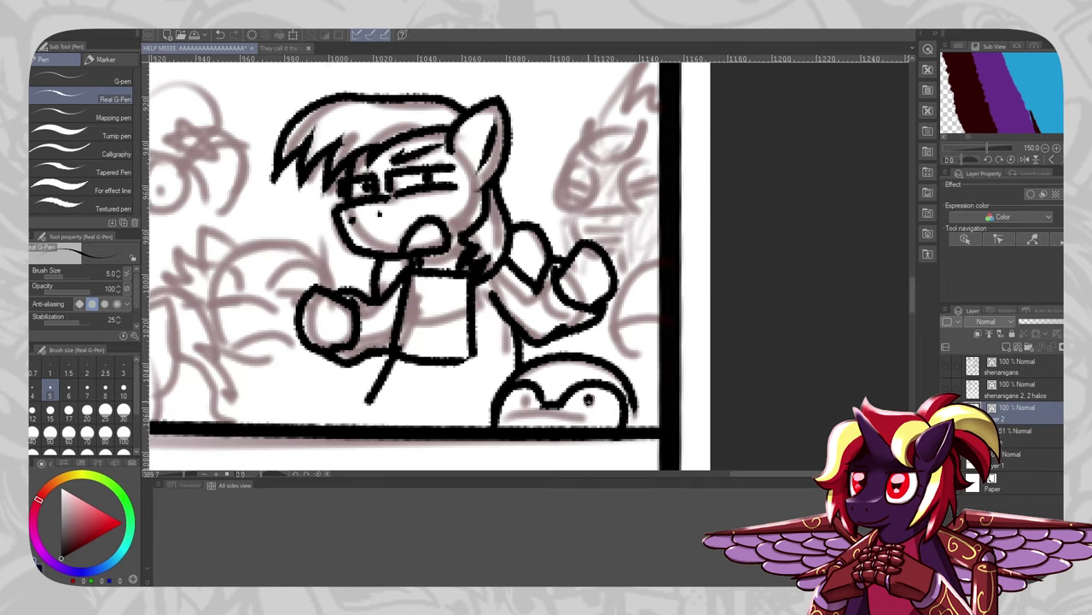
{"action": "key", "text": "ctrl+z"}
{"action": "left_click", "coordinate": [588, 401]}
Ink the edge of the rounded shape between the small round head and the panel border, and rework the small character's eye
{"action": "mouse_move", "coordinate": [618, 365]}
{"action": "left_mouse_down"}
{"action": "mouse_move", "coordinate": [666, 312]}
{"action": "mouse_move", "coordinate": [659, 332]}
{"action": "left_mouse_up"}
{"action": "key", "text": "ctrl+z"}
{"action": "left_click_drag", "start_coordinate": [633, 396], "coordinate": [637, 425]}
{"action": "mouse_move", "coordinate": [506, 389]}
{"action": "left_mouse_down"}
{"action": "mouse_move", "coordinate": [476, 379]}
{"action": "mouse_move", "coordinate": [477, 408]}
{"action": "left_mouse_up"}
{"action": "key", "text": "ctrl+z"}
{"action": "key", "text": "o"}
{"action": "left_click", "coordinate": [585, 411]}
{"action": "left_click_drag", "start_coordinate": [585, 392], "coordinate": [582, 402]}
{"action": "key", "text": "p"}
Ink a short stroke on the outer side of the small round head, undoing failed attempts, and clean it up
{"action": "mouse_move", "coordinate": [502, 387]}
{"action": "left_mouse_down"}
{"action": "mouse_move", "coordinate": [480, 381]}
{"action": "mouse_move", "coordinate": [486, 406]}
{"action": "left_mouse_up"}
{"action": "mouse_move", "coordinate": [502, 403]}
{"action": "left_mouse_down"}
{"action": "mouse_move", "coordinate": [529, 397]}
{"action": "mouse_move", "coordinate": [475, 371]}
{"action": "left_mouse_up"}
{"action": "key", "text": "ctrl+z"}
{"action": "key", "text": "ctrl+z"}
{"action": "key", "text": "ctrl+z"}
{"action": "mouse_move", "coordinate": [495, 394]}
{"action": "left_mouse_down"}
{"action": "mouse_move", "coordinate": [450, 384]}
{"action": "mouse_move", "coordinate": [474, 379]}
{"action": "left_mouse_up"}
{"action": "key", "text": "ctrl+z"}
{"action": "key", "text": "ctrl+z"}
{"action": "left_click_drag", "start_coordinate": [486, 389], "coordinate": [464, 391]}
{"action": "key", "text": "e"}
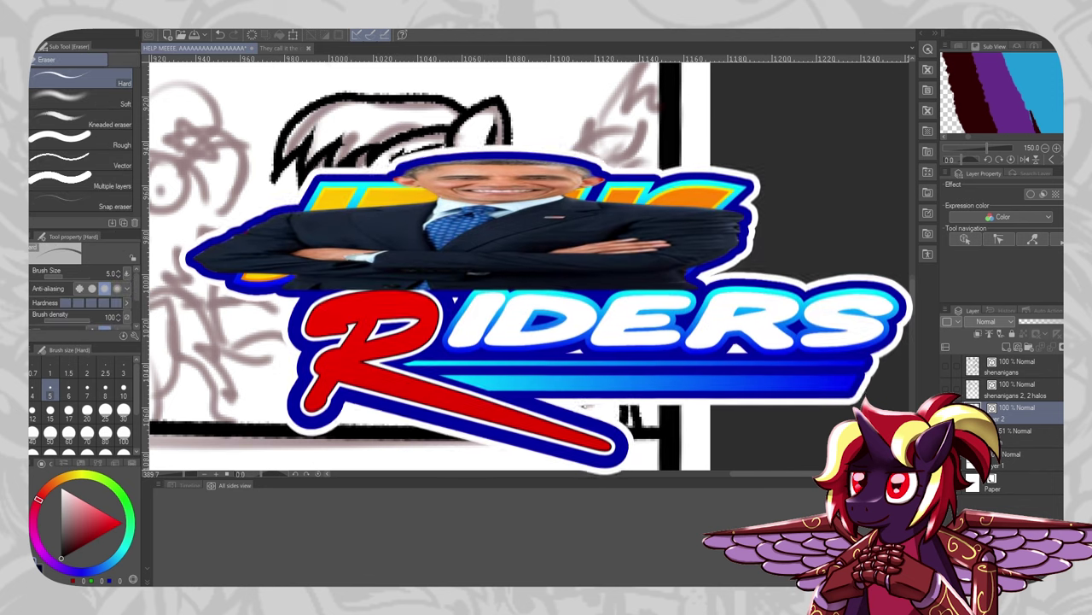
{"action": "key", "text": "p"}
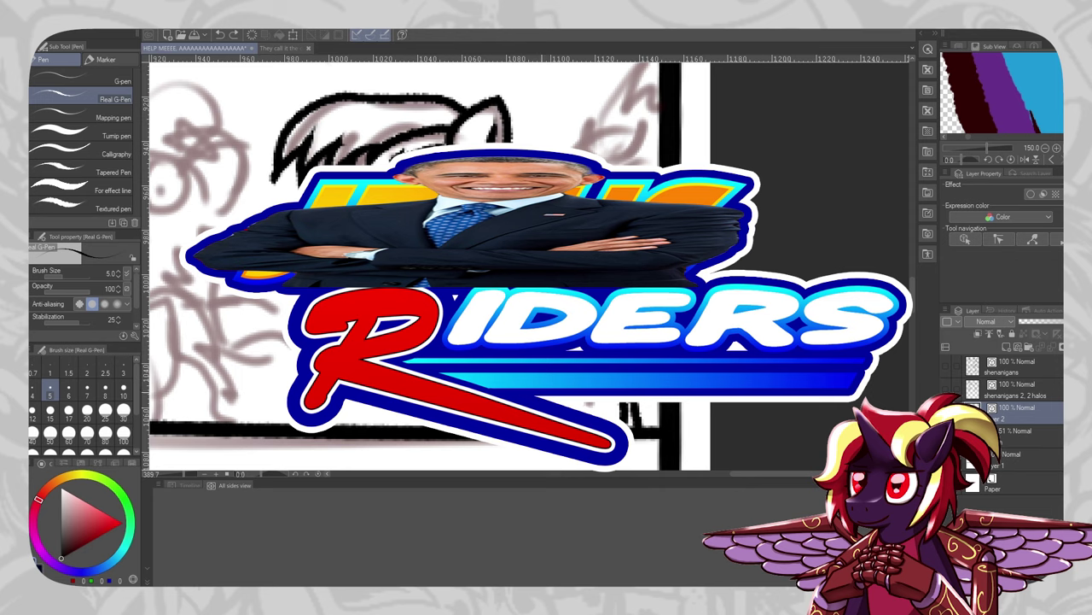
{"action": "scroll", "coordinate": [529, 266], "scroll_direction": "up", "scroll_amount": 2}
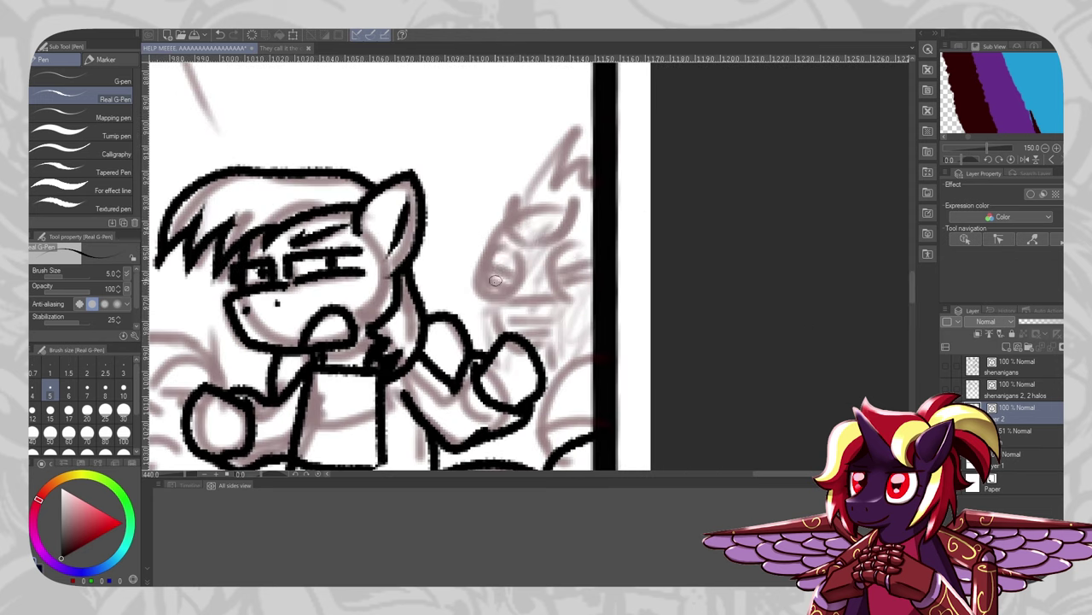
{"action": "key", "text": "ctrl+z"}
{"action": "mouse_move", "coordinate": [494, 324]}
{"action": "left_mouse_down"}
{"action": "mouse_move", "coordinate": [588, 256]}
{"action": "mouse_move", "coordinate": [492, 321]}
{"action": "mouse_move", "coordinate": [498, 337]}
{"action": "left_mouse_up"}
{"action": "mouse_move", "coordinate": [562, 239]}
{"action": "left_mouse_down"}
{"action": "mouse_move", "coordinate": [571, 248]}
{"action": "mouse_move", "coordinate": [560, 359]}
{"action": "mouse_move", "coordinate": [543, 363]}
{"action": "left_mouse_up"}
{"action": "key", "text": "ctrl+z"}
{"action": "left_click_drag", "start_coordinate": [555, 236], "coordinate": [580, 321]}
{"action": "key", "text": "ctrl+z"}
{"action": "key", "text": "ctrl+z"}
{"action": "left_click_drag", "start_coordinate": [549, 365], "coordinate": [568, 337]}
{"action": "key", "text": "ctrl+z"}
{"action": "mouse_move", "coordinate": [560, 240]}
{"action": "left_mouse_down"}
{"action": "mouse_move", "coordinate": [583, 285]}
{"action": "mouse_move", "coordinate": [566, 349]}
{"action": "mouse_move", "coordinate": [542, 365]}
{"action": "left_mouse_up"}
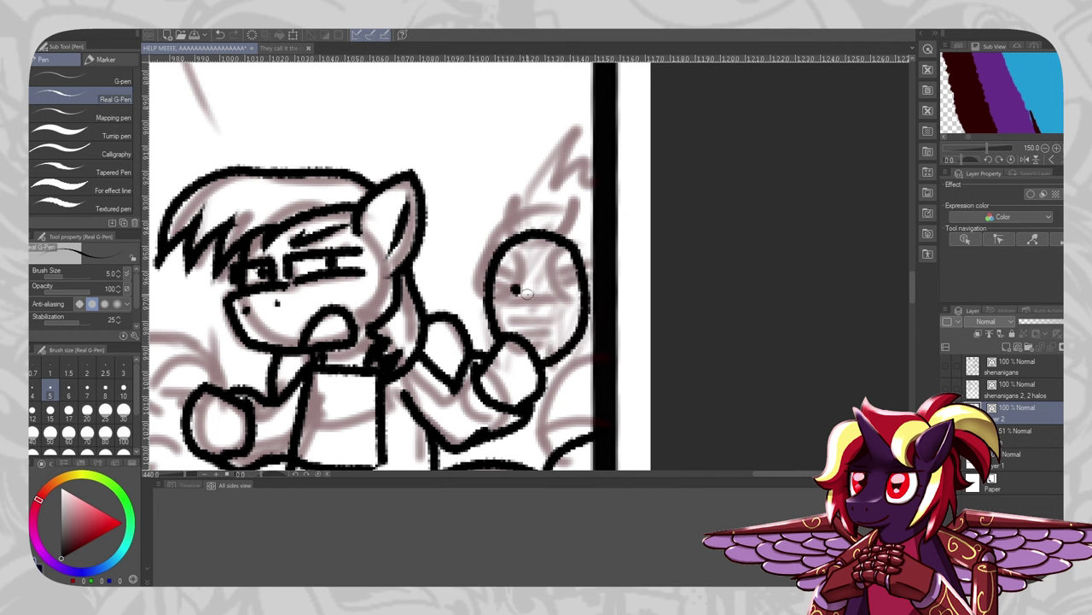
{"action": "key", "text": "ctrl+z"}
{"action": "key", "text": "ctrl+z"}
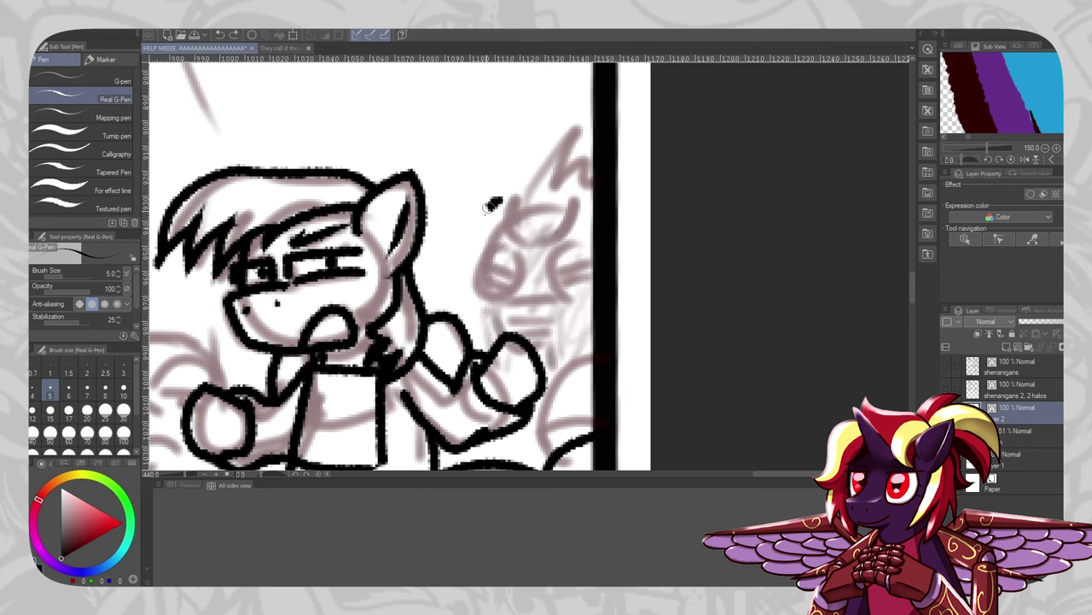
Ink the ear, forehead curve and muzzle with short mouth lines for the pony beside the panel's outer border
{"action": "mouse_move", "coordinate": [502, 197]}
{"action": "left_mouse_down"}
{"action": "mouse_move", "coordinate": [525, 200]}
{"action": "mouse_move", "coordinate": [497, 192]}
{"action": "left_mouse_up"}
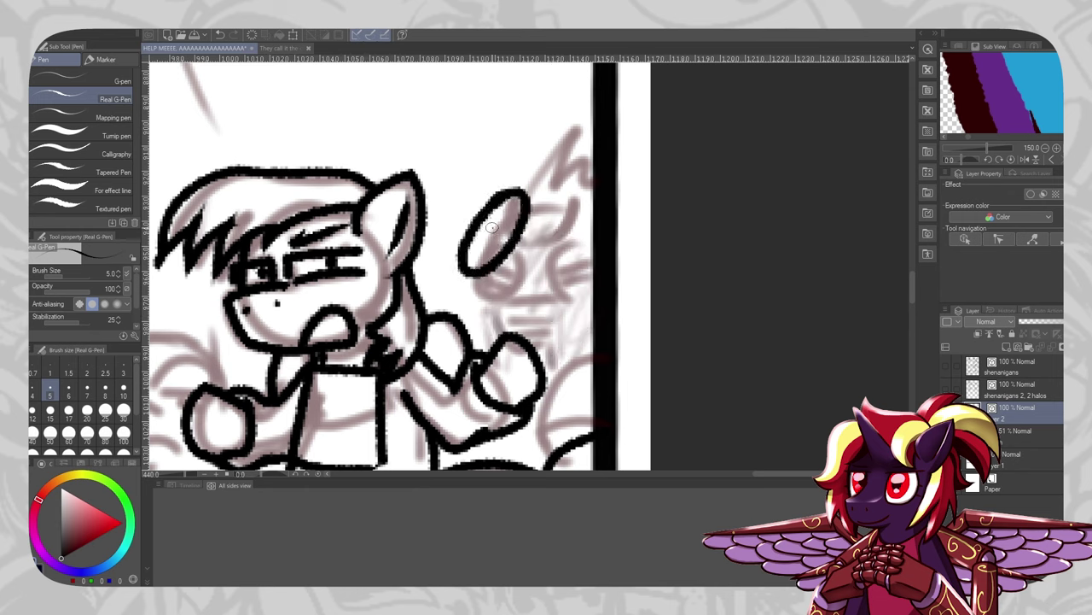
{"action": "mouse_move", "coordinate": [516, 242]}
{"action": "left_mouse_down"}
{"action": "mouse_move", "coordinate": [577, 261]}
{"action": "mouse_move", "coordinate": [589, 244]}
{"action": "mouse_move", "coordinate": [595, 252]}
{"action": "left_mouse_up"}
{"action": "key", "text": "ctrl+z"}
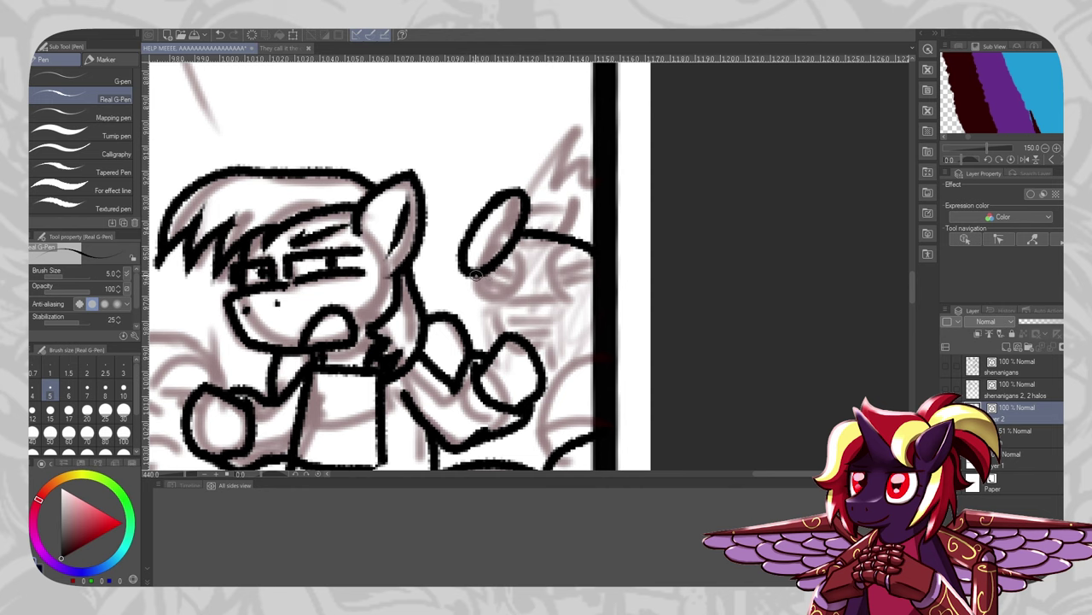
{"action": "mouse_move", "coordinate": [476, 275]}
{"action": "left_mouse_down"}
{"action": "mouse_move", "coordinate": [505, 296]}
{"action": "mouse_move", "coordinate": [524, 254]}
{"action": "left_mouse_up"}
{"action": "key", "text": "ctrl+z"}
{"action": "mouse_move", "coordinate": [503, 301]}
{"action": "left_mouse_down"}
{"action": "mouse_move", "coordinate": [561, 302]}
{"action": "mouse_move", "coordinate": [501, 334]}
{"action": "left_mouse_up"}
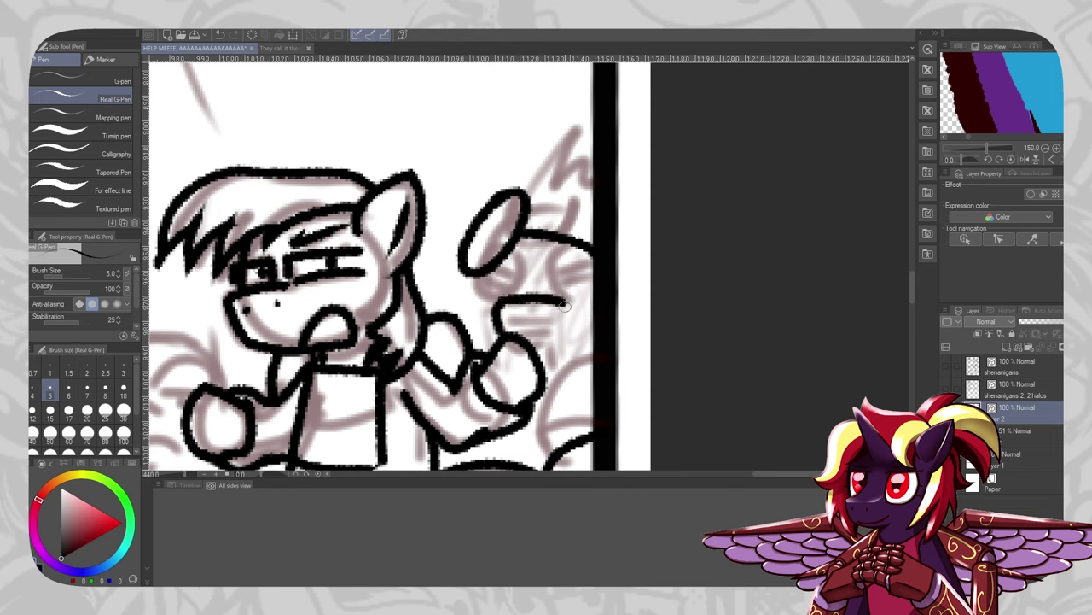
{"action": "left_click_drag", "start_coordinate": [565, 301], "coordinate": [538, 353]}
{"action": "left_click_drag", "start_coordinate": [518, 315], "coordinate": [542, 314]}
{"action": "left_click_drag", "start_coordinate": [523, 328], "coordinate": [541, 328]}
Ink the border pony's cheek edge and both round eyes with their narrow inner lines
{"action": "left_click_drag", "start_coordinate": [475, 272], "coordinate": [494, 301]}
{"action": "mouse_move", "coordinate": [515, 249]}
{"action": "left_mouse_down"}
{"action": "mouse_move", "coordinate": [512, 292]}
{"action": "mouse_move", "coordinate": [496, 268]}
{"action": "mouse_move", "coordinate": [514, 288]}
{"action": "left_mouse_up"}
{"action": "mouse_move", "coordinate": [573, 246]}
{"action": "left_mouse_down"}
{"action": "mouse_move", "coordinate": [550, 274]}
{"action": "mouse_move", "coordinate": [584, 293]}
{"action": "mouse_move", "coordinate": [550, 263]}
{"action": "mouse_move", "coordinate": [585, 260]}
{"action": "mouse_move", "coordinate": [572, 247]}
{"action": "left_mouse_up"}
{"action": "key", "text": "ctrl+z"}
{"action": "mouse_move", "coordinate": [586, 261]}
{"action": "left_mouse_down"}
{"action": "mouse_move", "coordinate": [556, 276]}
{"action": "mouse_move", "coordinate": [586, 275]}
{"action": "left_mouse_up"}
Ink the strands hanging on both sides of the border pony's muzzle, undoing stray strokes
{"action": "mouse_move", "coordinate": [485, 309]}
{"action": "left_mouse_down"}
{"action": "mouse_move", "coordinate": [494, 351]}
{"action": "mouse_move", "coordinate": [493, 341]}
{"action": "mouse_move", "coordinate": [551, 375]}
{"action": "left_mouse_up"}
{"action": "key", "text": "ctrl+z"}
{"action": "key", "text": "ctrl+z"}
{"action": "mouse_move", "coordinate": [556, 336]}
{"action": "left_mouse_down"}
{"action": "mouse_move", "coordinate": [560, 384]}
{"action": "mouse_move", "coordinate": [593, 320]}
{"action": "left_mouse_up"}
{"action": "key", "text": "ctrl+z"}
{"action": "key", "text": "ctrl+z"}
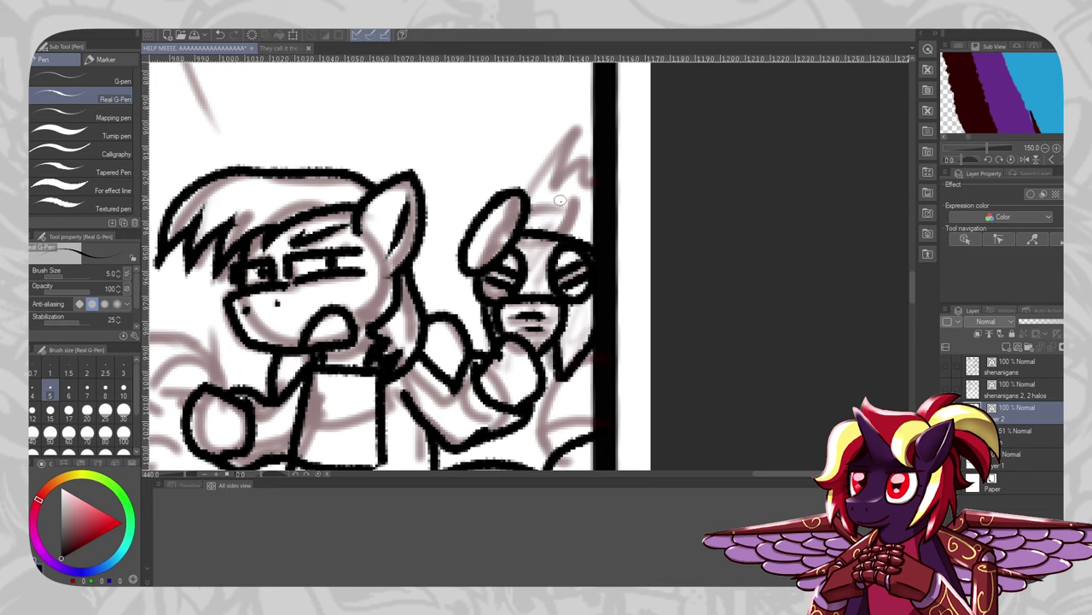
Ink the tall pointed tuft on the border pony's head and the small jagged shape at its base
{"action": "mouse_move", "coordinate": [529, 229]}
{"action": "left_mouse_down"}
{"action": "mouse_move", "coordinate": [556, 208]}
{"action": "mouse_move", "coordinate": [565, 232]}
{"action": "left_mouse_up"}
{"action": "mouse_move", "coordinate": [531, 191]}
{"action": "left_mouse_down"}
{"action": "mouse_move", "coordinate": [583, 133]}
{"action": "mouse_move", "coordinate": [555, 174]}
{"action": "mouse_move", "coordinate": [549, 152]}
{"action": "mouse_move", "coordinate": [561, 181]}
{"action": "mouse_move", "coordinate": [588, 181]}
{"action": "left_mouse_up"}
{"action": "key", "text": "ctrl+z"}
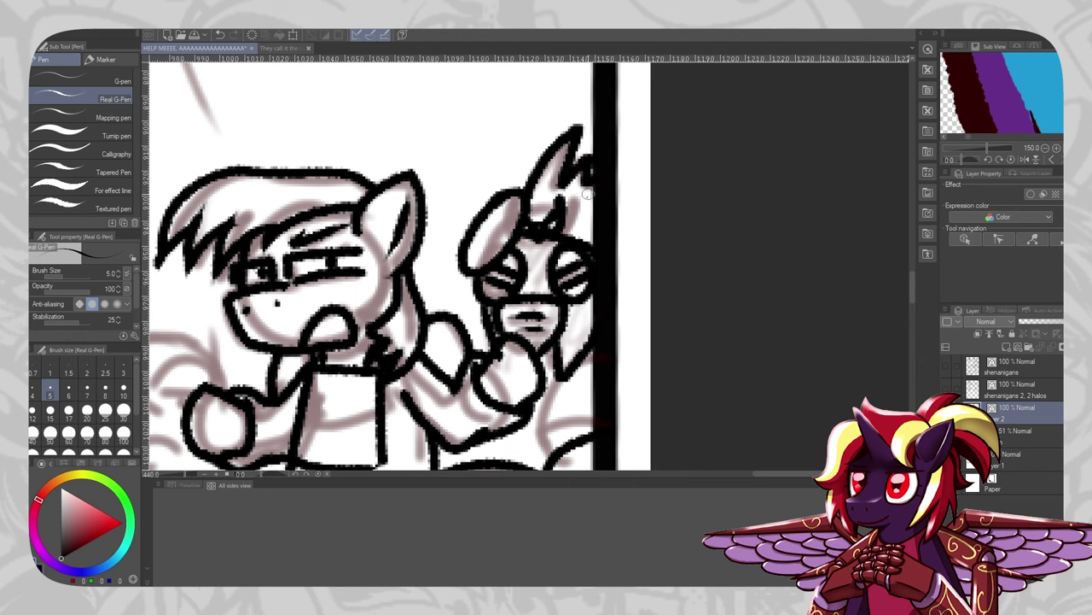
Ink the front unicorn's low rounded muzzle resting on the table line
{"action": "scroll", "coordinate": [565, 387], "scroll_direction": "down", "scroll_amount": 3}
{"action": "scroll", "coordinate": [281, 323], "scroll_direction": "up", "scroll_amount": 3}
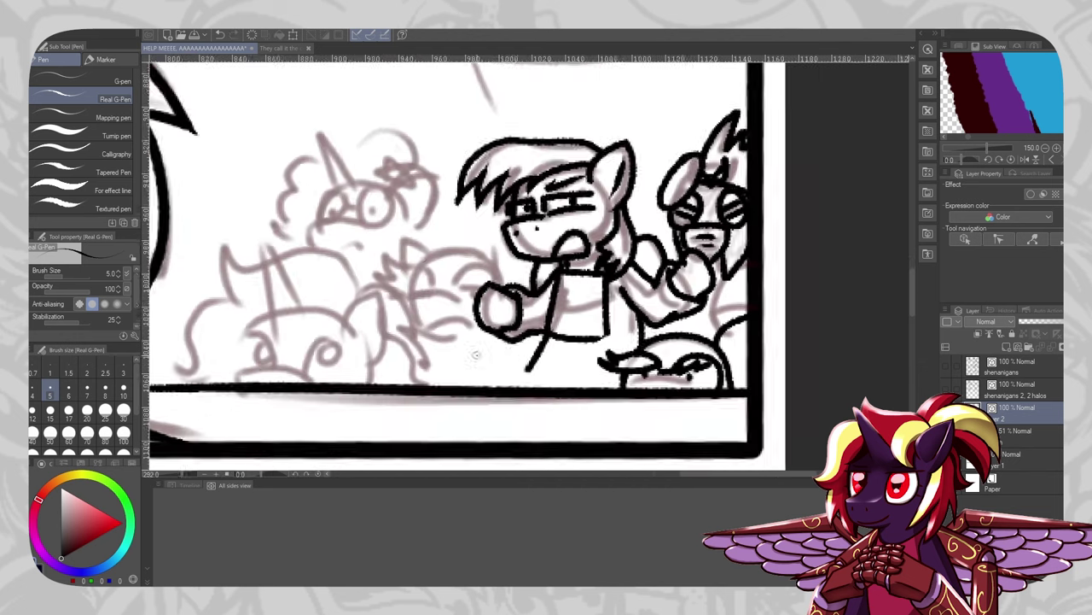
{"action": "scroll", "coordinate": [281, 323], "scroll_direction": "down", "scroll_amount": 1}
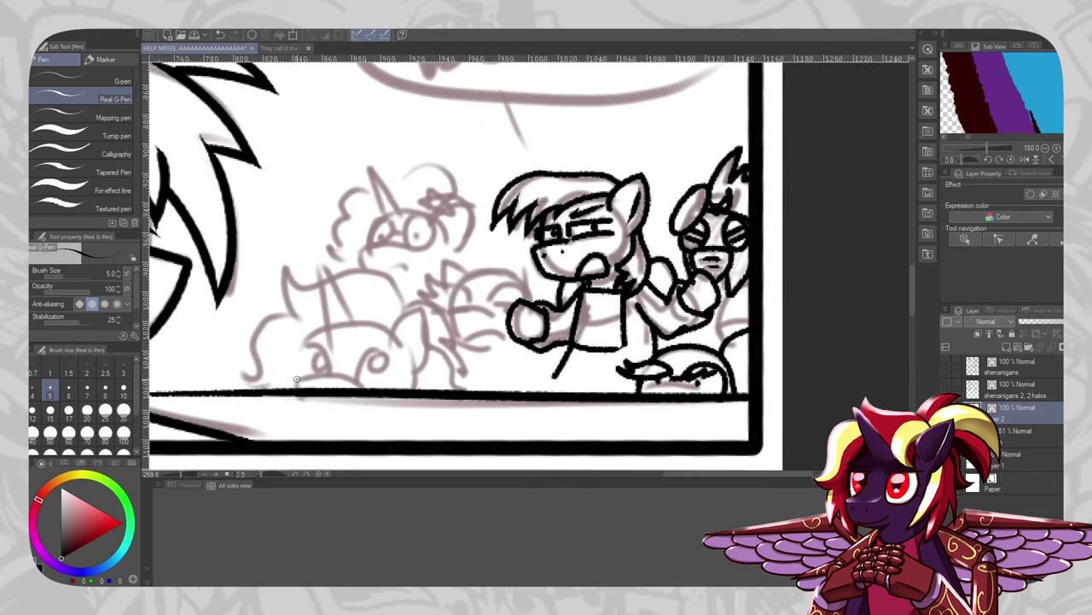
{"action": "mouse_move", "coordinate": [297, 378]}
{"action": "left_mouse_down"}
{"action": "mouse_move", "coordinate": [331, 368]}
{"action": "mouse_move", "coordinate": [373, 388]}
{"action": "left_mouse_up"}
{"action": "mouse_move", "coordinate": [295, 376]}
{"action": "left_mouse_down"}
{"action": "mouse_move", "coordinate": [295, 389]}
{"action": "mouse_move", "coordinate": [321, 332]}
{"action": "mouse_move", "coordinate": [390, 334]}
{"action": "left_mouse_up"}
{"action": "key", "text": "ctrl+z"}
Ink the front unicorn's pointed horn, the fringe beside it and a first version of its ear
{"action": "mouse_move", "coordinate": [318, 249]}
{"action": "left_mouse_down"}
{"action": "mouse_move", "coordinate": [332, 347]}
{"action": "mouse_move", "coordinate": [348, 316]}
{"action": "left_mouse_up"}
{"action": "key", "text": "ctrl+z"}
{"action": "left_click_drag", "start_coordinate": [317, 249], "coordinate": [350, 317]}
{"action": "left_click_drag", "start_coordinate": [362, 312], "coordinate": [351, 355]}
{"action": "left_click_drag", "start_coordinate": [351, 355], "coordinate": [410, 334]}
{"action": "mouse_move", "coordinate": [299, 344]}
{"action": "left_mouse_down"}
{"action": "mouse_move", "coordinate": [339, 320]}
{"action": "mouse_move", "coordinate": [428, 301]}
{"action": "left_mouse_up"}
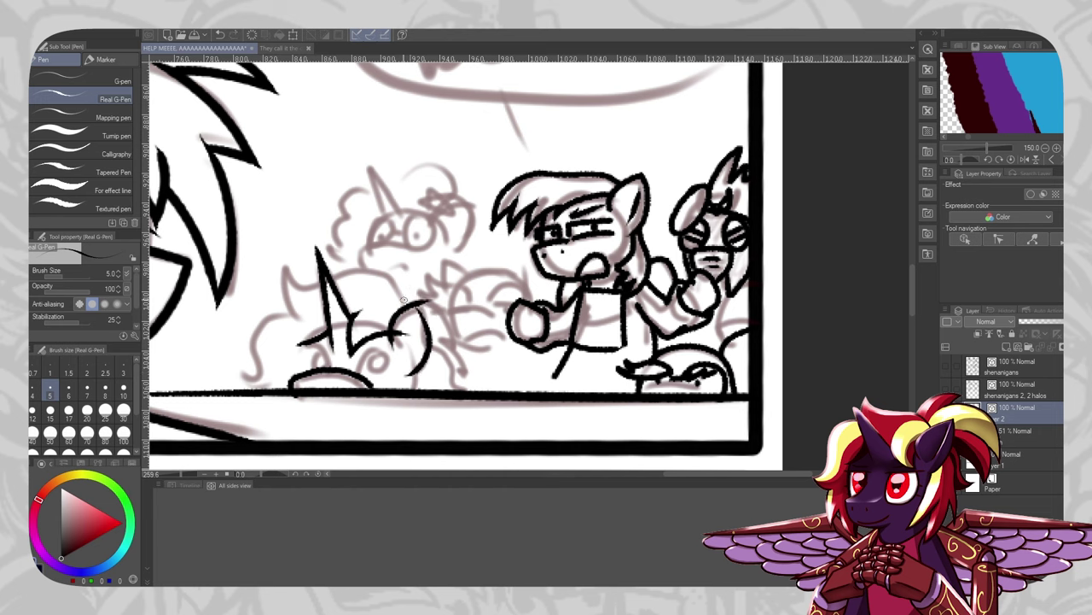
Redraw the front unicorn's ear outline, undoing the unwanted strokes
{"action": "key", "text": "ctrl+z"}
{"action": "left_click_drag", "start_coordinate": [418, 287], "coordinate": [406, 373]}
{"action": "key", "text": "ctrl+z"}
{"action": "key", "text": "ctrl+z"}
{"action": "key", "text": "e"}
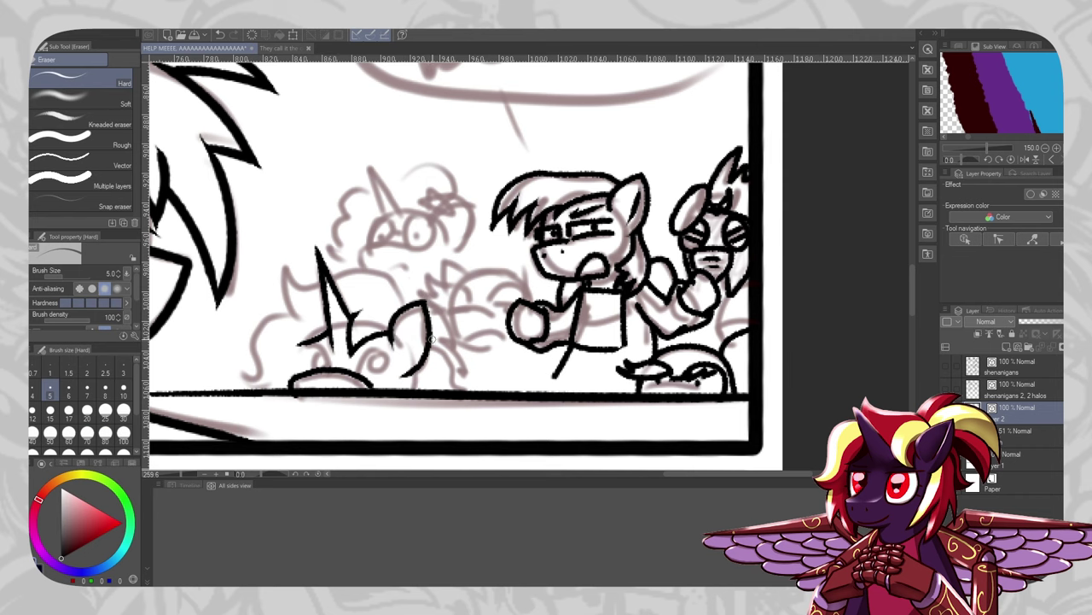
{"action": "key", "text": "p"}
{"action": "key", "text": "ctrl+z"}
Ink the front unicorn's mane over the top of the head and its wavy outer edge down to the table
{"action": "mouse_move", "coordinate": [416, 299]}
{"action": "left_mouse_down"}
{"action": "mouse_move", "coordinate": [372, 267]}
{"action": "mouse_move", "coordinate": [324, 283]}
{"action": "mouse_move", "coordinate": [277, 261]}
{"action": "left_mouse_up"}
{"action": "key", "text": "ctrl+z"}
{"action": "mouse_move", "coordinate": [293, 260]}
{"action": "left_mouse_down"}
{"action": "mouse_move", "coordinate": [283, 313]}
{"action": "mouse_move", "coordinate": [296, 324]}
{"action": "left_mouse_up"}
{"action": "mouse_move", "coordinate": [299, 310]}
{"action": "left_mouse_down"}
{"action": "mouse_move", "coordinate": [261, 316]}
{"action": "mouse_move", "coordinate": [247, 367]}
{"action": "mouse_move", "coordinate": [242, 346]}
{"action": "mouse_move", "coordinate": [268, 402]}
{"action": "left_mouse_up"}
{"action": "key", "text": "ctrl+z"}
Erase the overshooting tips of the front unicorn's mane and extend the short stroke below its horn
{"action": "key", "text": "e"}
{"action": "left_click_drag", "start_coordinate": [232, 353], "coordinate": [239, 371]}
{"action": "left_click_drag", "start_coordinate": [266, 410], "coordinate": [264, 404]}
{"action": "key", "text": "p"}
{"action": "left_click_drag", "start_coordinate": [308, 343], "coordinate": [300, 373]}
{"action": "key", "text": "e"}
{"action": "left_click_drag", "start_coordinate": [295, 258], "coordinate": [286, 271]}
{"action": "left_click_drag", "start_coordinate": [275, 259], "coordinate": [278, 271]}
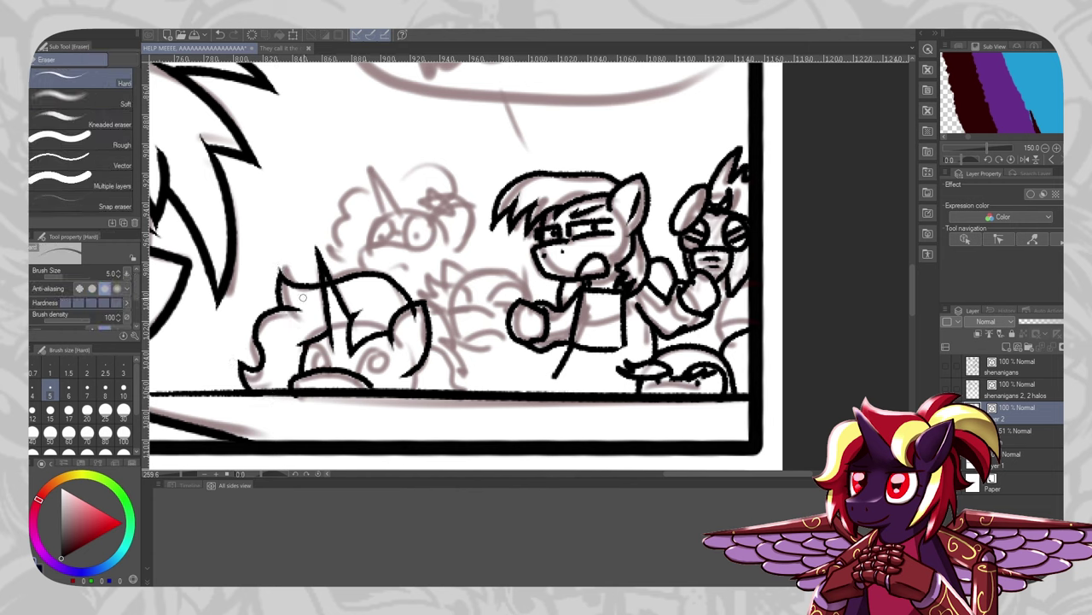
Ink the curling mane strand behind the front unicorn's ear down to the table and clean up its edges
{"action": "mouse_move", "coordinate": [415, 314]}
{"action": "left_mouse_down"}
{"action": "mouse_move", "coordinate": [449, 351]}
{"action": "mouse_move", "coordinate": [452, 379]}
{"action": "mouse_move", "coordinate": [474, 391]}
{"action": "left_mouse_up"}
{"action": "key", "text": "p"}
{"action": "key", "text": "ctrl+z"}
{"action": "key", "text": "e"}
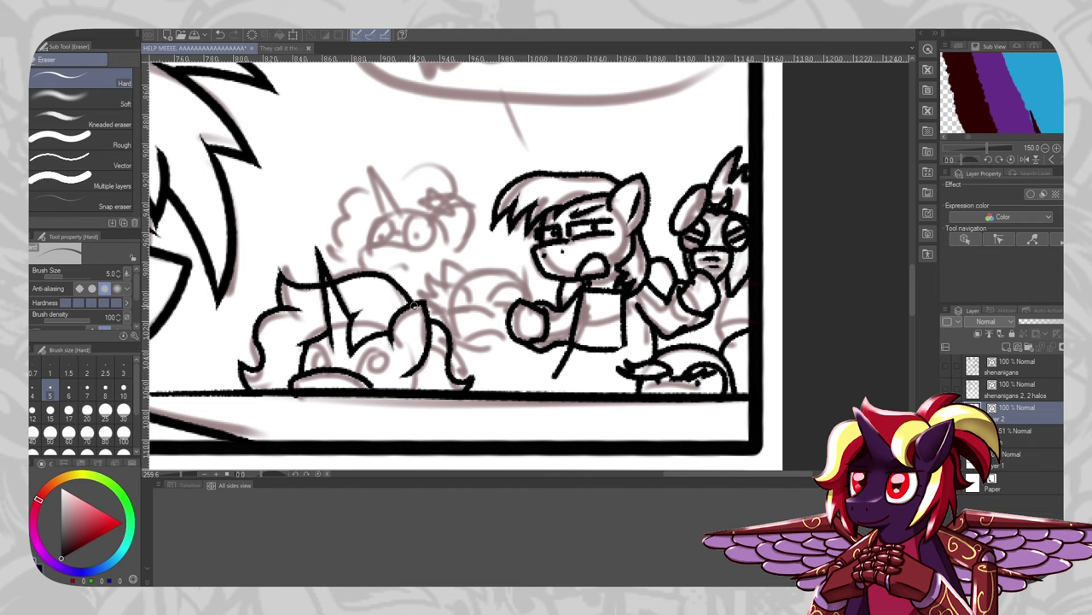
{"action": "key", "text": "p"}
{"action": "mouse_move", "coordinate": [418, 295]}
{"action": "left_mouse_down"}
{"action": "mouse_move", "coordinate": [445, 316]}
{"action": "mouse_move", "coordinate": [468, 381]}
{"action": "mouse_move", "coordinate": [441, 368]}
{"action": "left_mouse_up"}
{"action": "key", "text": "e"}
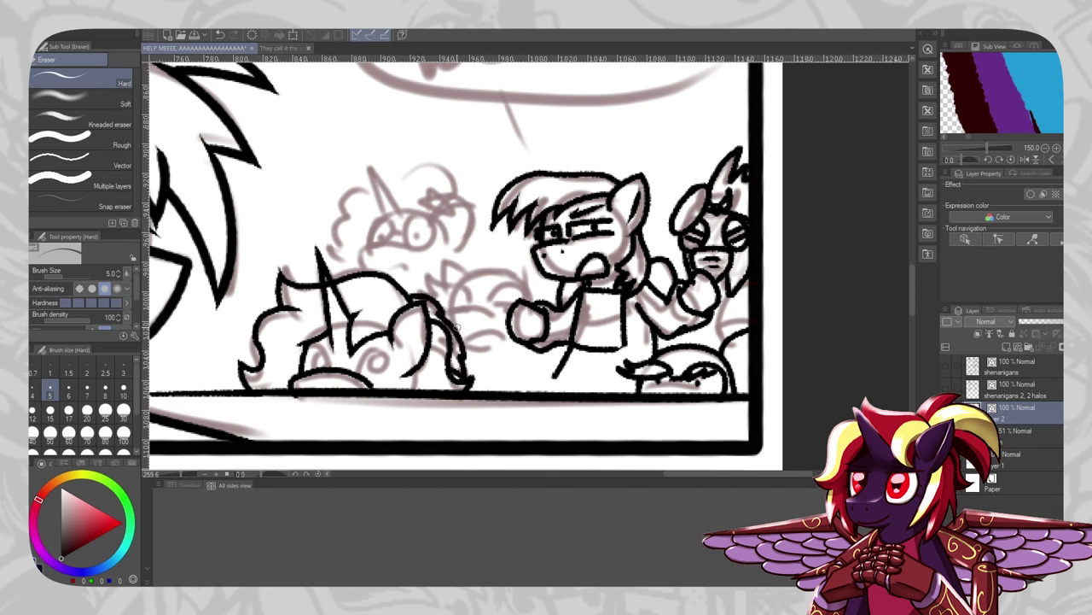
Ink the low head between the front unicorn and the central pony, with its ears, spiky fringe and facial lines
{"action": "key", "text": "p"}
{"action": "left_click_drag", "start_coordinate": [488, 309], "coordinate": [465, 340]}
{"action": "mouse_move", "coordinate": [512, 292]}
{"action": "left_mouse_down"}
{"action": "mouse_move", "coordinate": [429, 278]}
{"action": "mouse_move", "coordinate": [418, 311]}
{"action": "mouse_move", "coordinate": [518, 306]}
{"action": "mouse_move", "coordinate": [535, 265]}
{"action": "mouse_move", "coordinate": [453, 269]}
{"action": "mouse_move", "coordinate": [504, 272]}
{"action": "mouse_move", "coordinate": [459, 278]}
{"action": "left_mouse_up"}
{"action": "key", "text": "e"}
{"action": "key", "text": "ctrl+z"}
{"action": "key", "text": "p"}
{"action": "key", "text": "ctrl+z"}
{"action": "key", "text": "ctrl+z"}
{"action": "key", "text": "ctrl+z"}
{"action": "key", "text": "ctrl+z"}
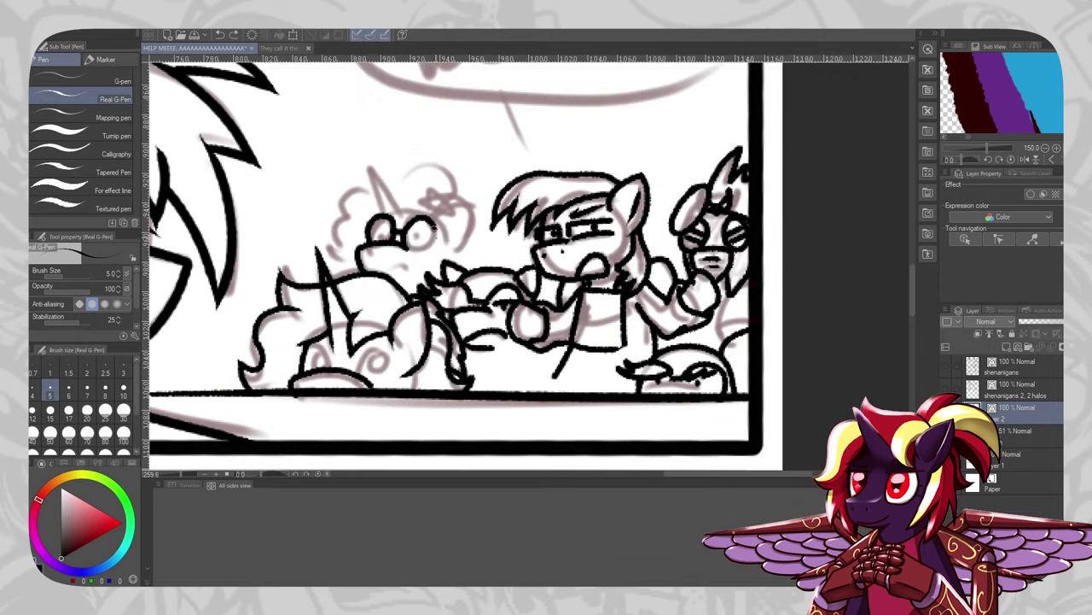
Ink the rear unicorn's second round glasses lens, its ear and the rounded hair lobe below the ear
{"action": "left_click_drag", "start_coordinate": [434, 229], "coordinate": [410, 249]}
{"action": "key", "text": "ctrl+z"}
{"action": "scroll", "coordinate": [404, 207], "scroll_direction": "up", "scroll_amount": 5}
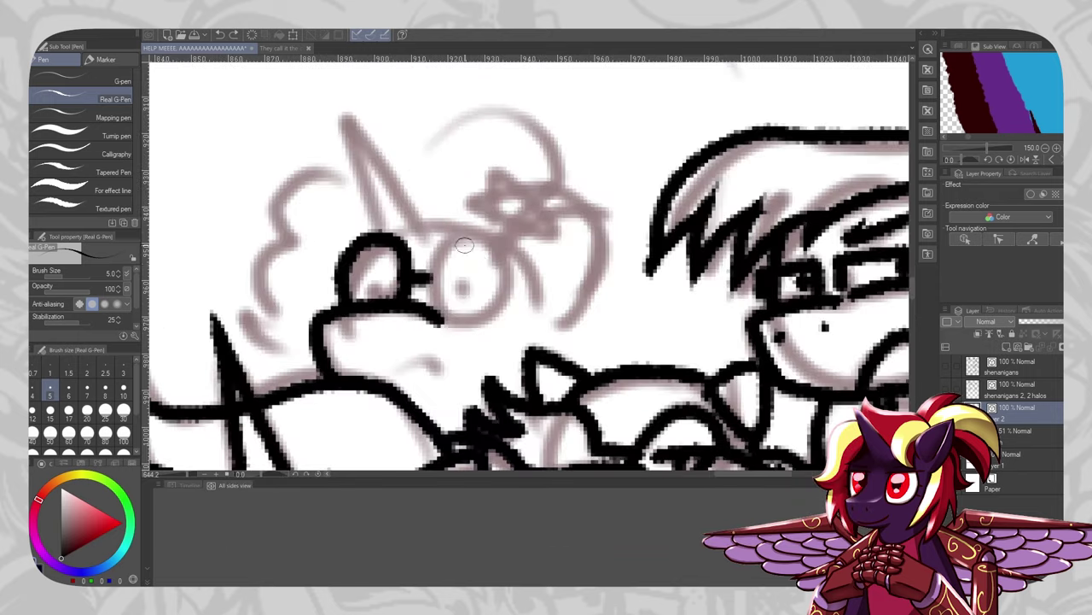
{"action": "mouse_move", "coordinate": [426, 297]}
{"action": "left_mouse_down"}
{"action": "mouse_move", "coordinate": [518, 308]}
{"action": "mouse_move", "coordinate": [427, 310]}
{"action": "left_mouse_up"}
{"action": "mouse_move", "coordinate": [528, 249]}
{"action": "left_mouse_down"}
{"action": "mouse_move", "coordinate": [611, 199]}
{"action": "mouse_move", "coordinate": [617, 208]}
{"action": "mouse_move", "coordinate": [571, 307]}
{"action": "mouse_move", "coordinate": [569, 340]}
{"action": "mouse_move", "coordinate": [557, 325]}
{"action": "mouse_move", "coordinate": [525, 386]}
{"action": "left_mouse_up"}
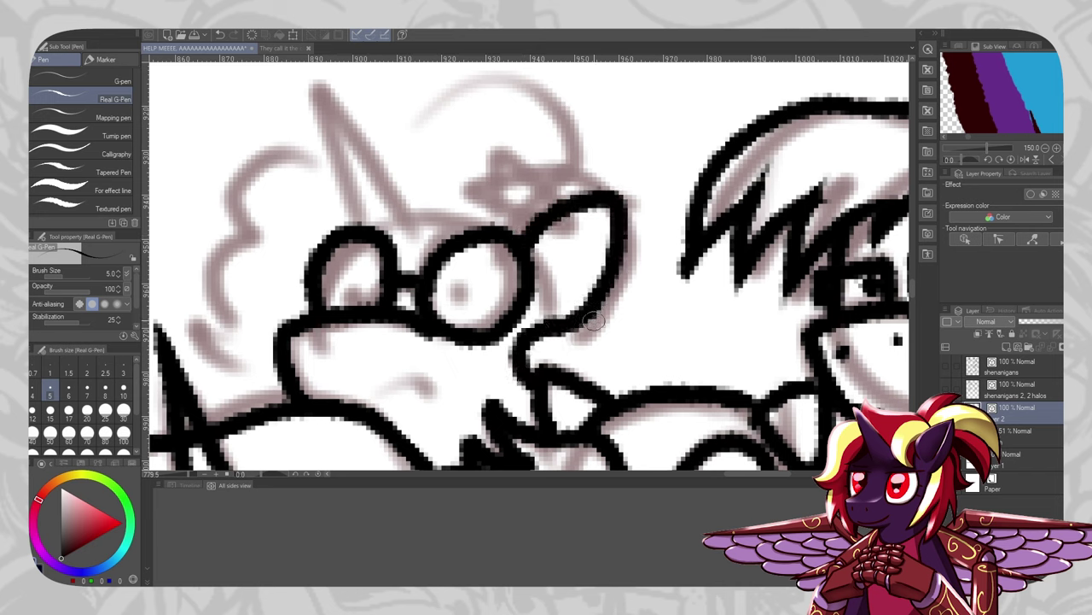
{"action": "left_click_drag", "start_coordinate": [598, 309], "coordinate": [623, 391]}
Ink the rear unicorn's horn, curly mane and rounded top with a star, plus its nostrils and frown
{"action": "mouse_move", "coordinate": [431, 220]}
{"action": "left_mouse_down"}
{"action": "mouse_move", "coordinate": [339, 89]}
{"action": "mouse_move", "coordinate": [381, 226]}
{"action": "left_mouse_up"}
{"action": "key", "text": "ctrl+z"}
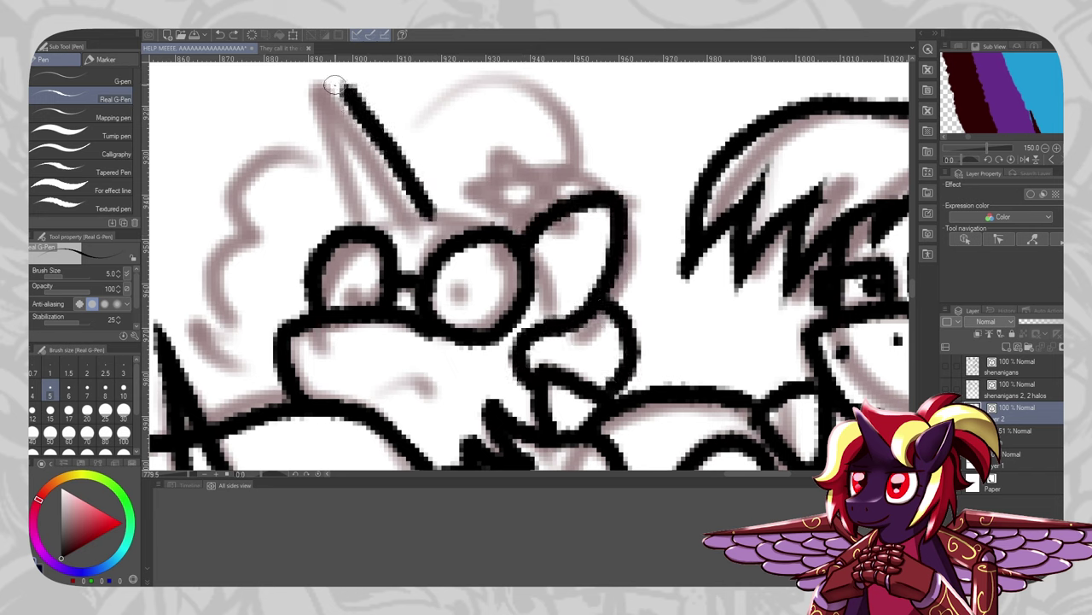
{"action": "left_click_drag", "start_coordinate": [337, 85], "coordinate": [383, 227]}
{"action": "key", "text": "ctrl+z"}
{"action": "mouse_move", "coordinate": [399, 134]}
{"action": "left_mouse_down"}
{"action": "mouse_move", "coordinate": [555, 105]}
{"action": "mouse_move", "coordinate": [570, 157]}
{"action": "mouse_move", "coordinate": [612, 207]}
{"action": "mouse_move", "coordinate": [542, 86]}
{"action": "mouse_move", "coordinate": [575, 178]}
{"action": "mouse_move", "coordinate": [610, 192]}
{"action": "left_mouse_up"}
{"action": "key", "text": "ctrl+z"}
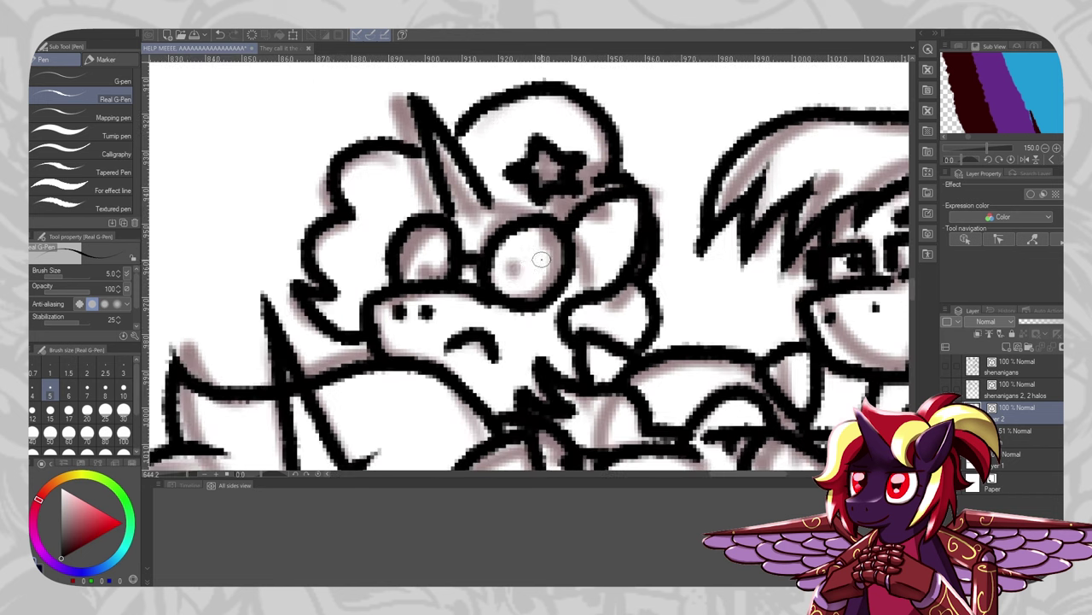
Dot the rear unicorn's pupils inside its round lenses and ink the inner line of its ear
{"action": "left_click_drag", "start_coordinate": [511, 266], "coordinate": [514, 273]}
{"action": "left_click_drag", "start_coordinate": [425, 263], "coordinate": [428, 271]}
{"action": "left_click_drag", "start_coordinate": [621, 222], "coordinate": [622, 241]}
{"action": "key", "text": "ctrl+z"}
{"action": "scroll", "coordinate": [550, 258], "scroll_direction": "down", "scroll_amount": 7}
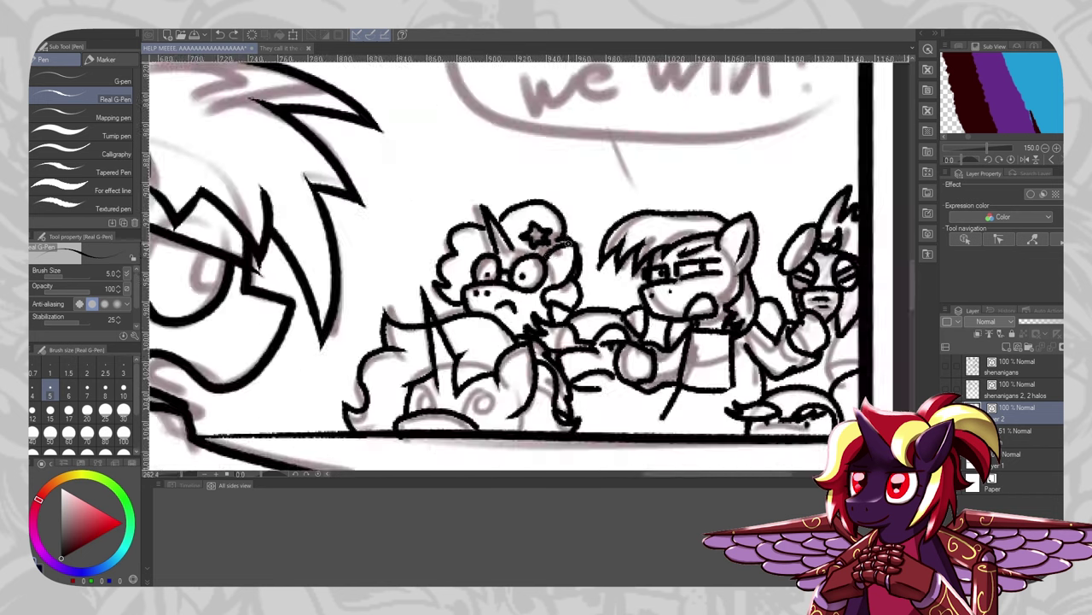
{"action": "scroll", "coordinate": [559, 247], "scroll_direction": "up", "scroll_amount": 5}
{"action": "key", "text": "ctrl+z"}
{"action": "left_click_drag", "start_coordinate": [560, 262], "coordinate": [535, 305]}
{"action": "scroll", "coordinate": [451, 245], "scroll_direction": "down", "scroll_amount": 3}
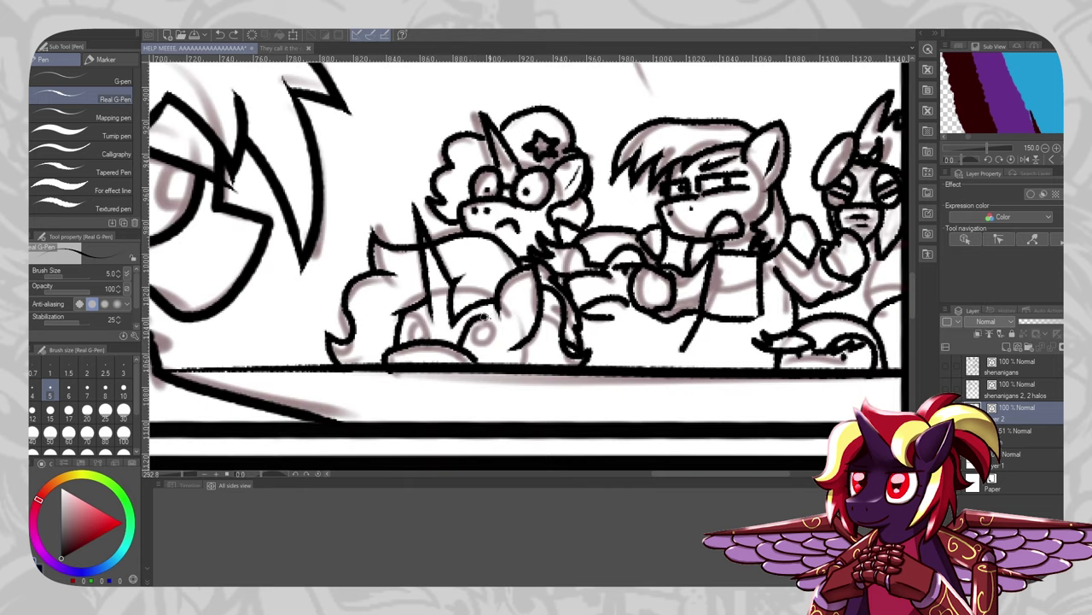
Ink the front unicorn's two eyes above its muzzle, undoing the misplaced strokes
{"action": "key", "text": "ctrl+z"}
{"action": "mouse_move", "coordinate": [456, 345]}
{"action": "left_mouse_down"}
{"action": "mouse_move", "coordinate": [483, 316]}
{"action": "mouse_move", "coordinate": [502, 362]}
{"action": "left_mouse_up"}
{"action": "key", "text": "ctrl+z"}
{"action": "key", "text": "ctrl+z"}
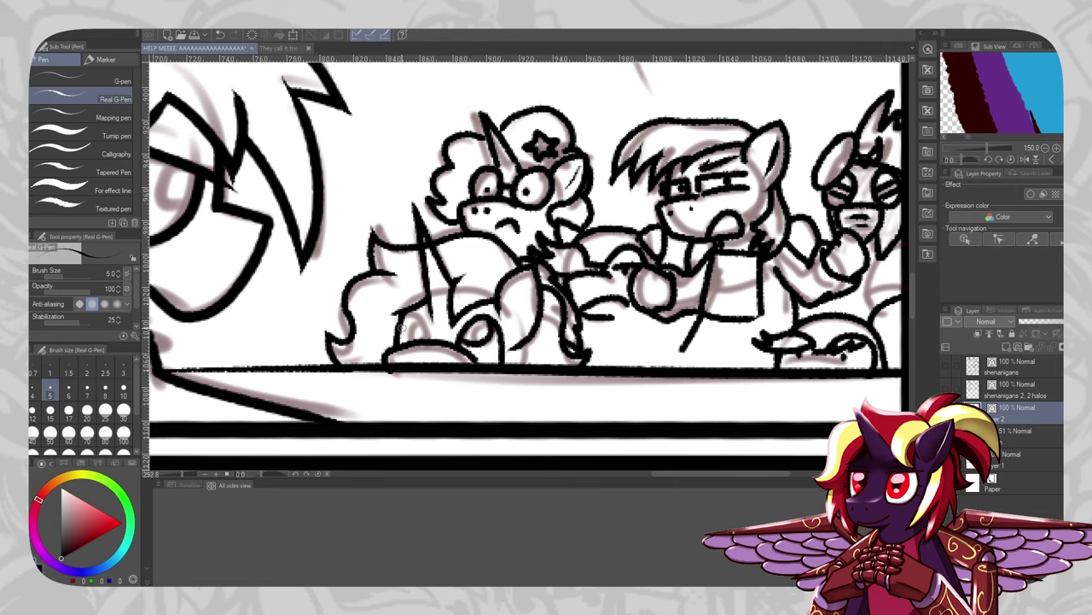
{"action": "mouse_move", "coordinate": [402, 327]}
{"action": "left_mouse_down"}
{"action": "mouse_move", "coordinate": [431, 336]}
{"action": "mouse_move", "coordinate": [420, 335]}
{"action": "left_mouse_up"}
Review the panel's inked line art from near and far, with and without the rough sketch
{"action": "scroll", "coordinate": [502, 290], "scroll_direction": "down", "scroll_amount": 6}
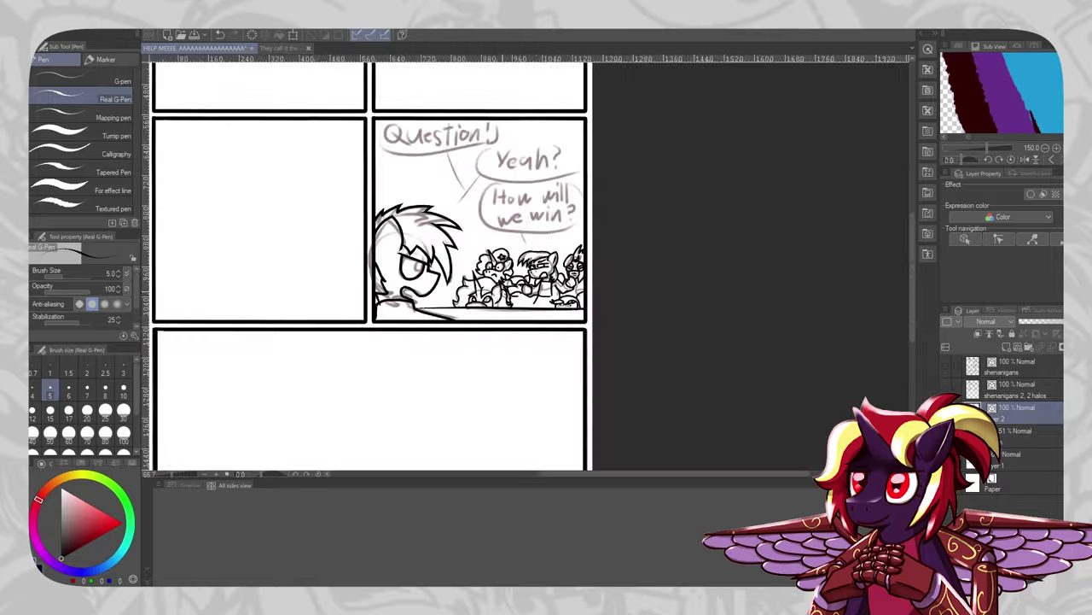
{"action": "scroll", "coordinate": [484, 295], "scroll_direction": "up", "scroll_amount": 5}
{"action": "scroll", "coordinate": [484, 310], "scroll_direction": "down", "scroll_amount": 5}
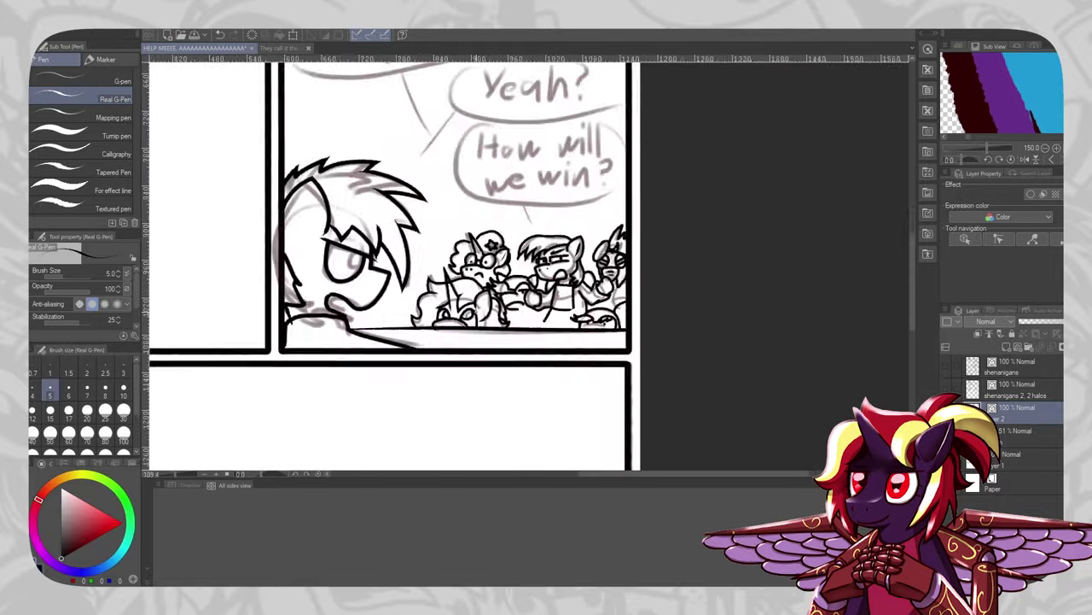
{"action": "scroll", "coordinate": [521, 264], "scroll_direction": "up", "scroll_amount": 5}
{"action": "scroll", "coordinate": [515, 311], "scroll_direction": "down", "scroll_amount": 5}
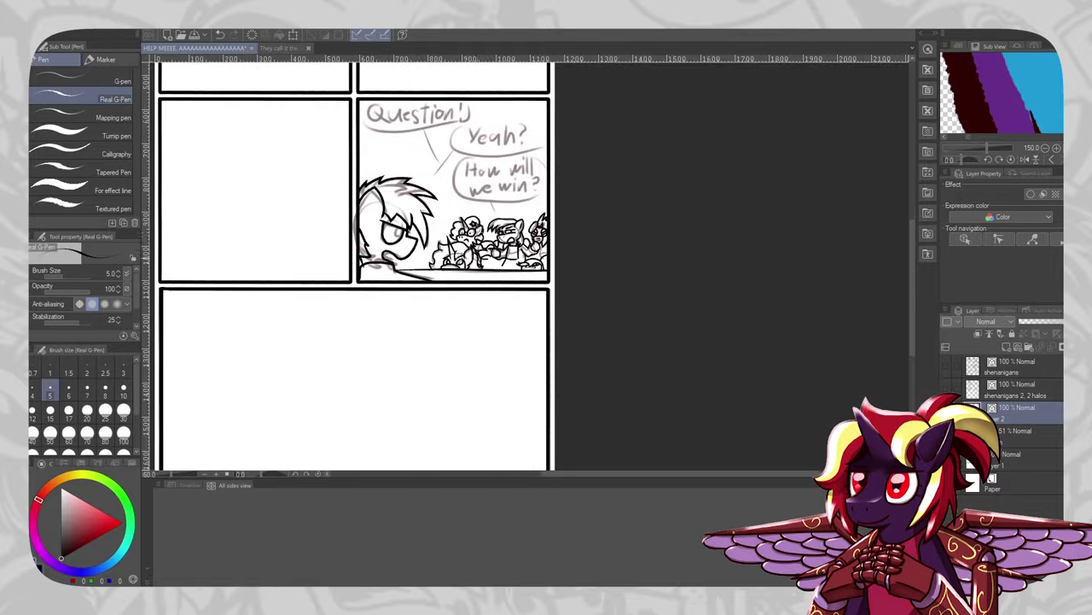
{"action": "scroll", "coordinate": [503, 213], "scroll_direction": "up", "scroll_amount": 3}
{"action": "scroll", "coordinate": [478, 264], "scroll_direction": "down", "scroll_amount": 4}
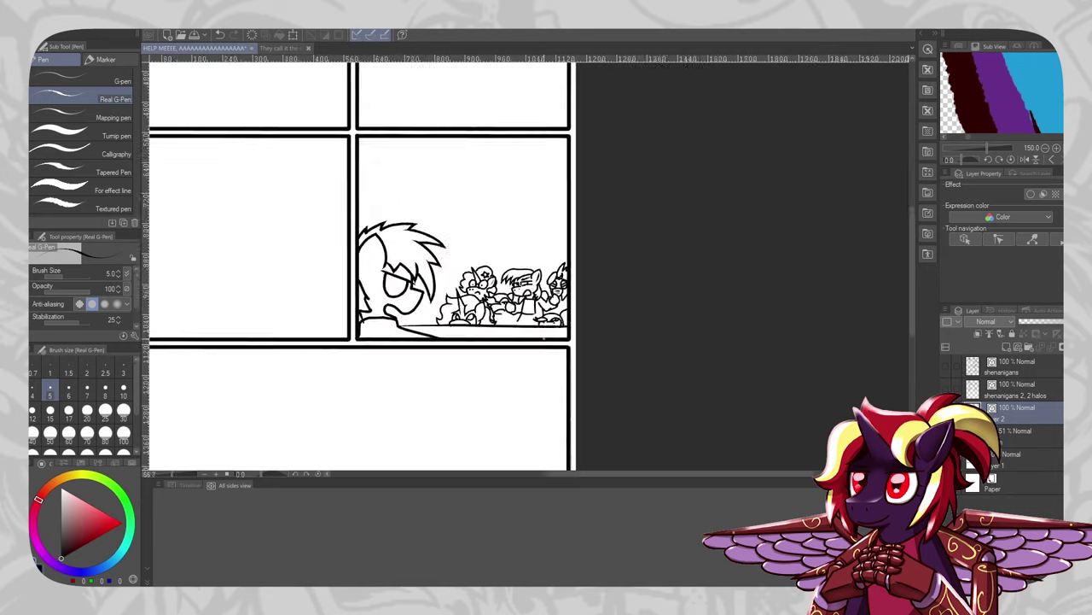
{"action": "scroll", "coordinate": [477, 264], "scroll_direction": "up", "scroll_amount": 3}
{"action": "scroll", "coordinate": [624, 345], "scroll_direction": "up", "scroll_amount": 1}
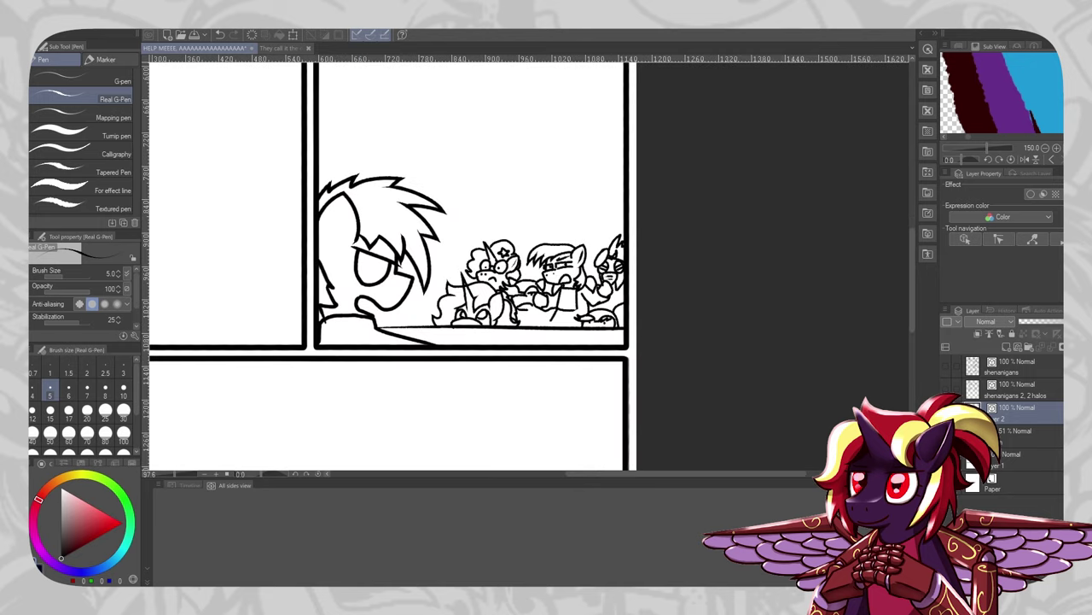
{"action": "scroll", "coordinate": [325, 368], "scroll_direction": "up", "scroll_amount": 3}
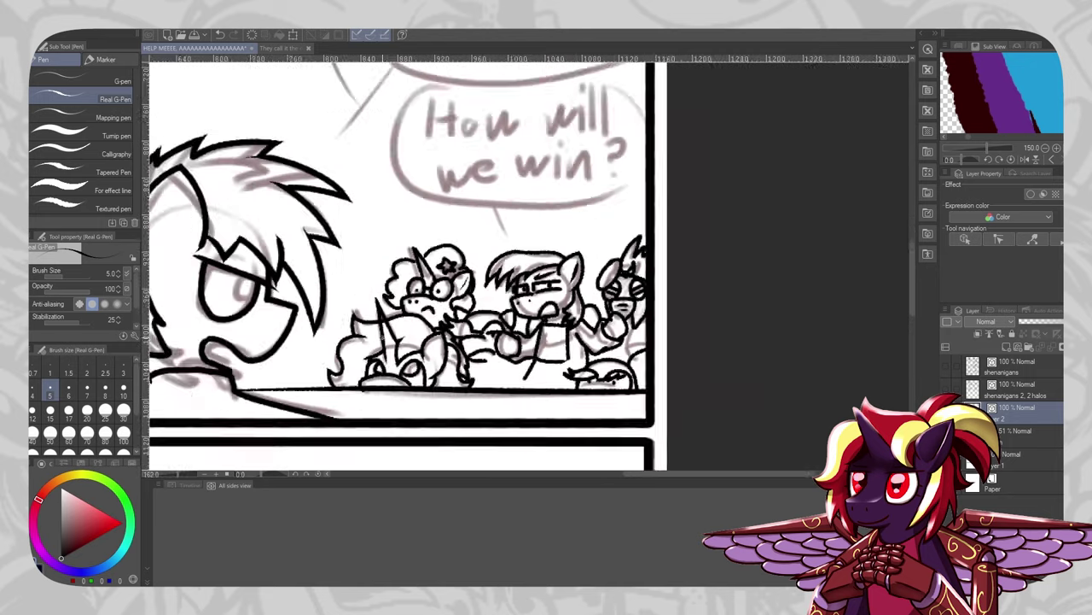
{"action": "scroll", "coordinate": [325, 369], "scroll_direction": "down", "scroll_amount": 4}
{"action": "scroll", "coordinate": [325, 369], "scroll_direction": "up", "scroll_amount": 2}
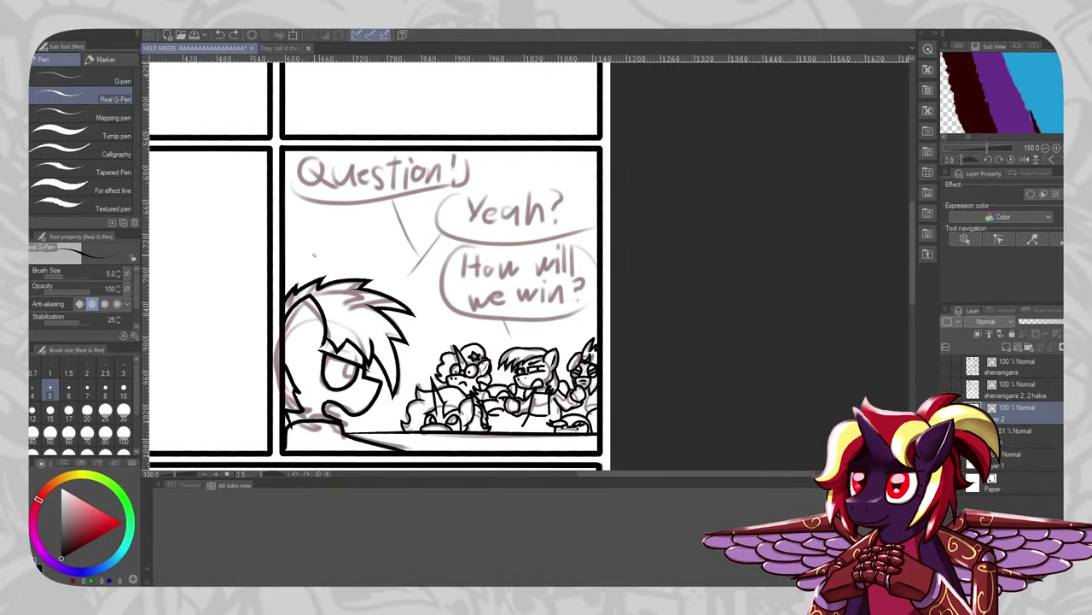
Ink the outlines of the "Question!" and "Yeah?" speech bubbles with the pen at size 8
{"action": "key", "text": "o"}
{"action": "key", "text": "p"}
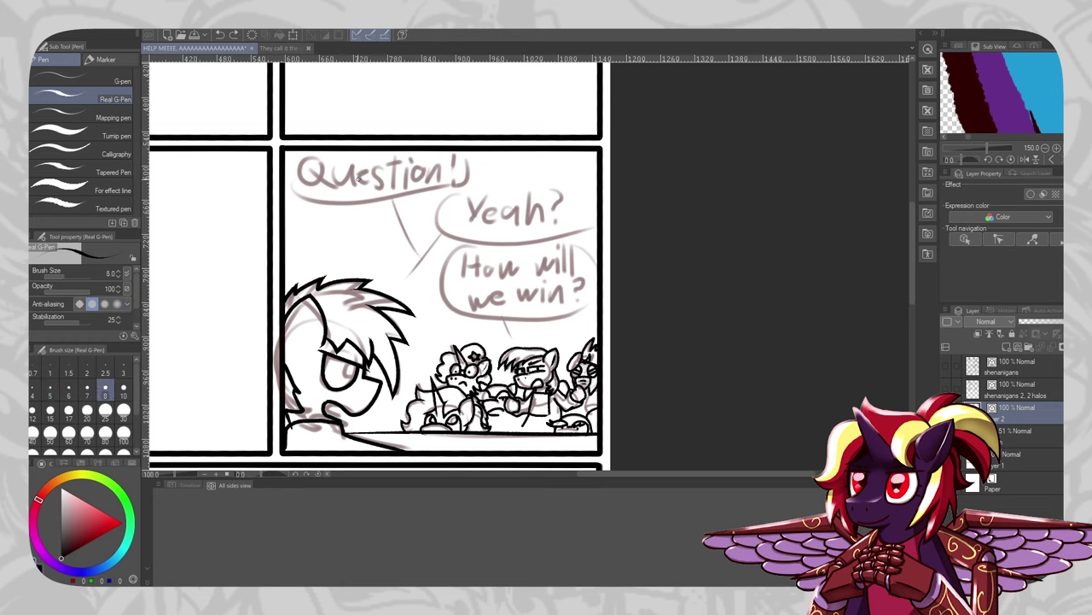
{"action": "mouse_move", "coordinate": [285, 183]}
{"action": "left_mouse_down"}
{"action": "mouse_move", "coordinate": [322, 202]}
{"action": "mouse_move", "coordinate": [471, 164]}
{"action": "mouse_move", "coordinate": [487, 245]}
{"action": "mouse_move", "coordinate": [596, 214]}
{"action": "mouse_move", "coordinate": [503, 184]}
{"action": "left_mouse_up"}
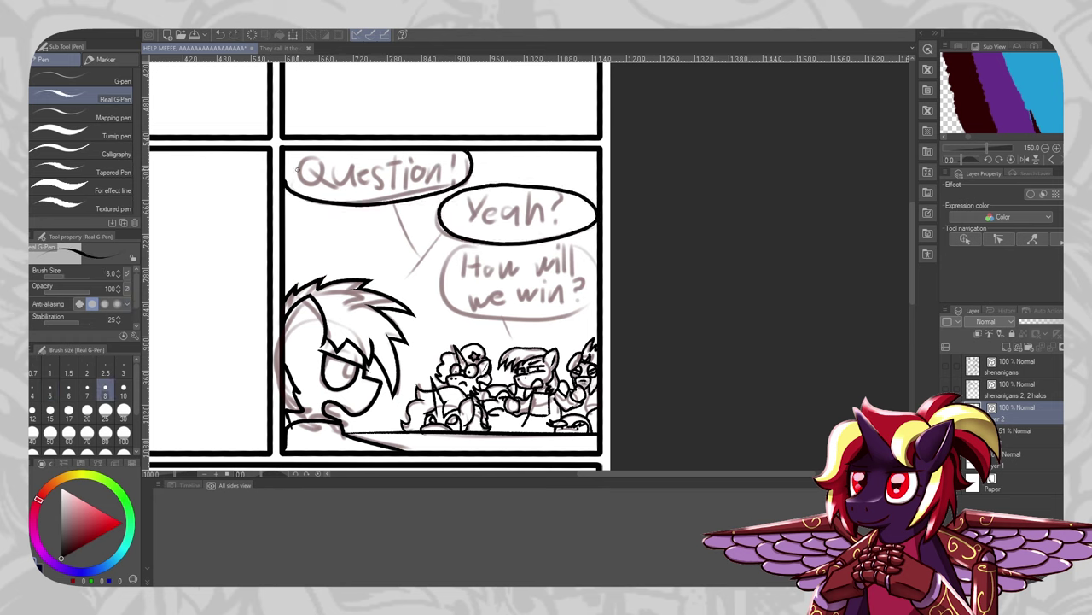
Letter "Question!" and "Yeah?" inside their bubbles with the pen at size 5, undoing the thicker first attempt
{"action": "mouse_move", "coordinate": [317, 160]}
{"action": "left_mouse_down"}
{"action": "mouse_move", "coordinate": [310, 188]}
{"action": "mouse_move", "coordinate": [314, 157]}
{"action": "mouse_move", "coordinate": [345, 185]}
{"action": "left_mouse_up"}
{"action": "key", "text": "ctrl+z"}
{"action": "key", "text": "ctrl+z"}
{"action": "left_click", "coordinate": [50, 390]}
{"action": "left_click_drag", "start_coordinate": [346, 177], "coordinate": [358, 184]}
{"action": "left_click_drag", "start_coordinate": [370, 169], "coordinate": [363, 184]}
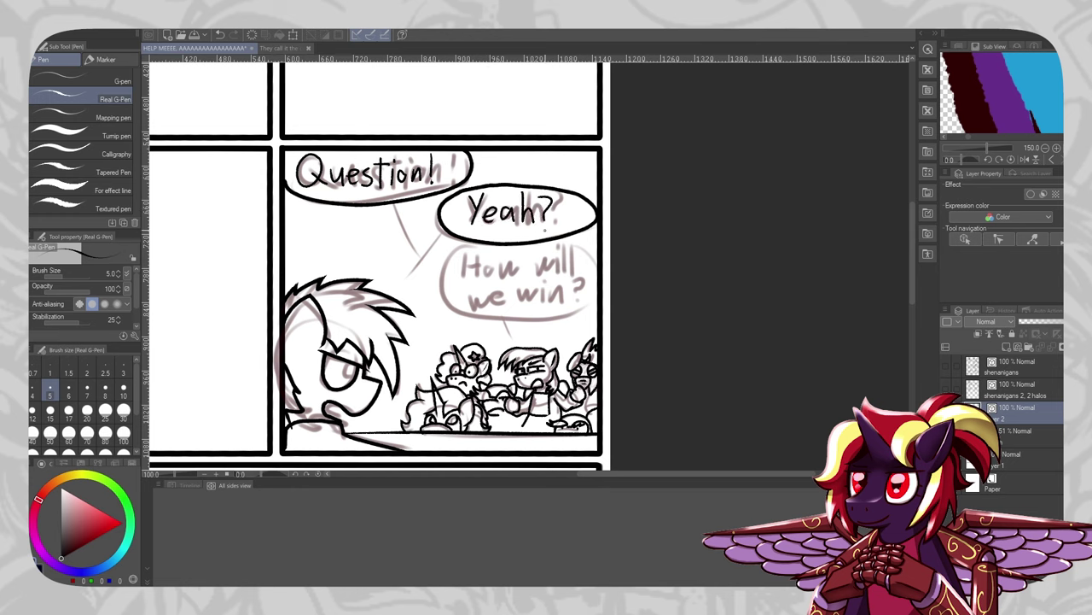
Ink the bubble outline around "How will we win?" at size 8 and reshape it to sit below the "Yeah?" bubble
{"action": "left_click", "coordinate": [105, 391]}
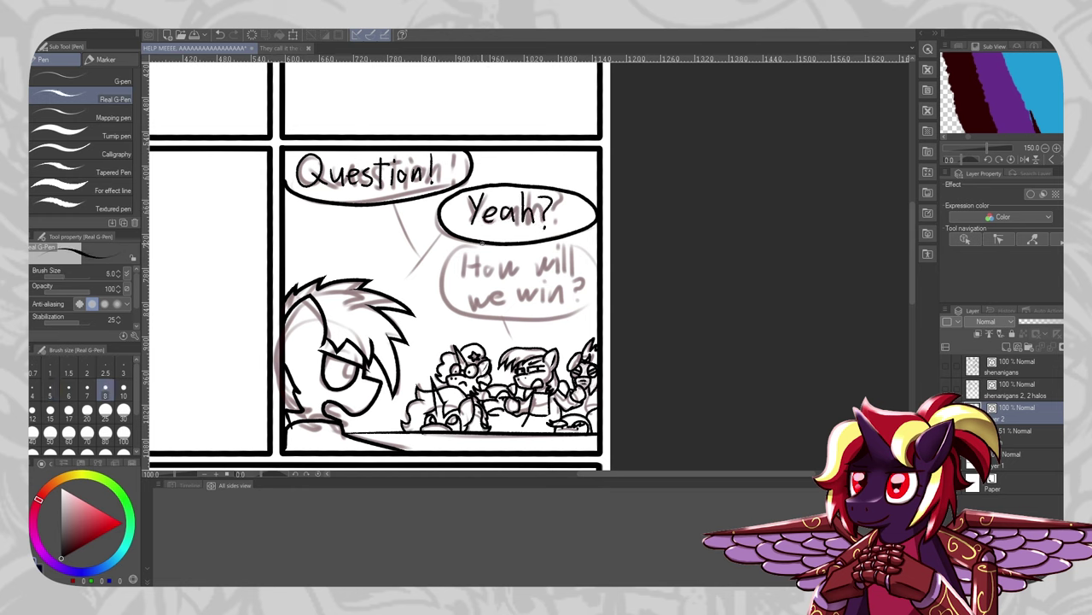
{"action": "mouse_move", "coordinate": [474, 247]}
{"action": "left_mouse_down"}
{"action": "mouse_move", "coordinate": [493, 323]}
{"action": "mouse_move", "coordinate": [498, 241]}
{"action": "mouse_move", "coordinate": [521, 232]}
{"action": "left_mouse_up"}
{"action": "key", "text": "o"}
{"action": "left_click", "coordinate": [569, 254]}
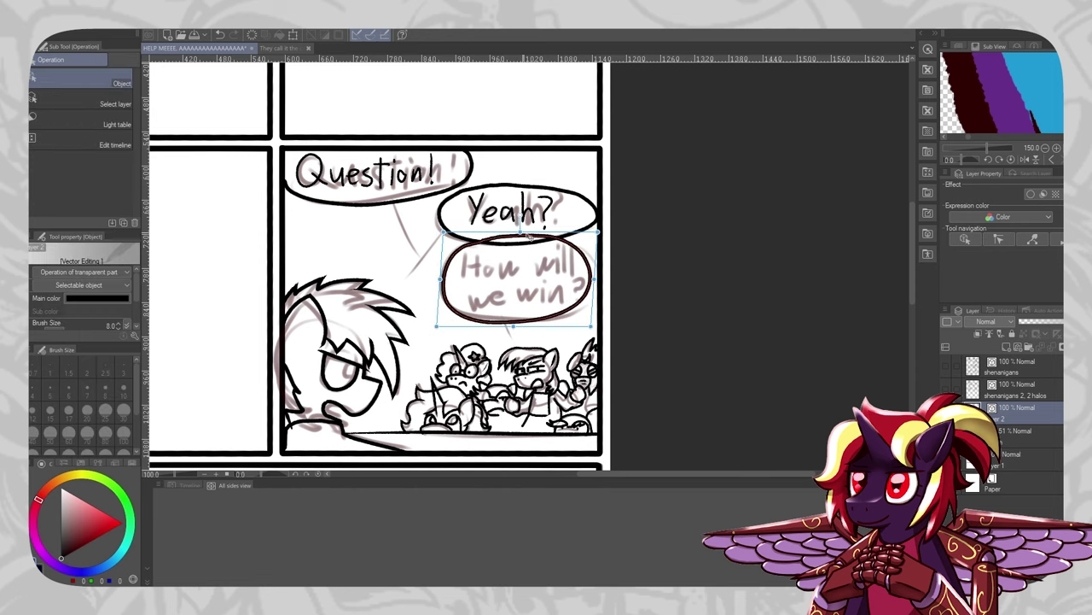
{"action": "mouse_move", "coordinate": [591, 326]}
{"action": "left_mouse_down"}
{"action": "mouse_move", "coordinate": [606, 332]}
{"action": "mouse_move", "coordinate": [593, 329]}
{"action": "left_mouse_up"}
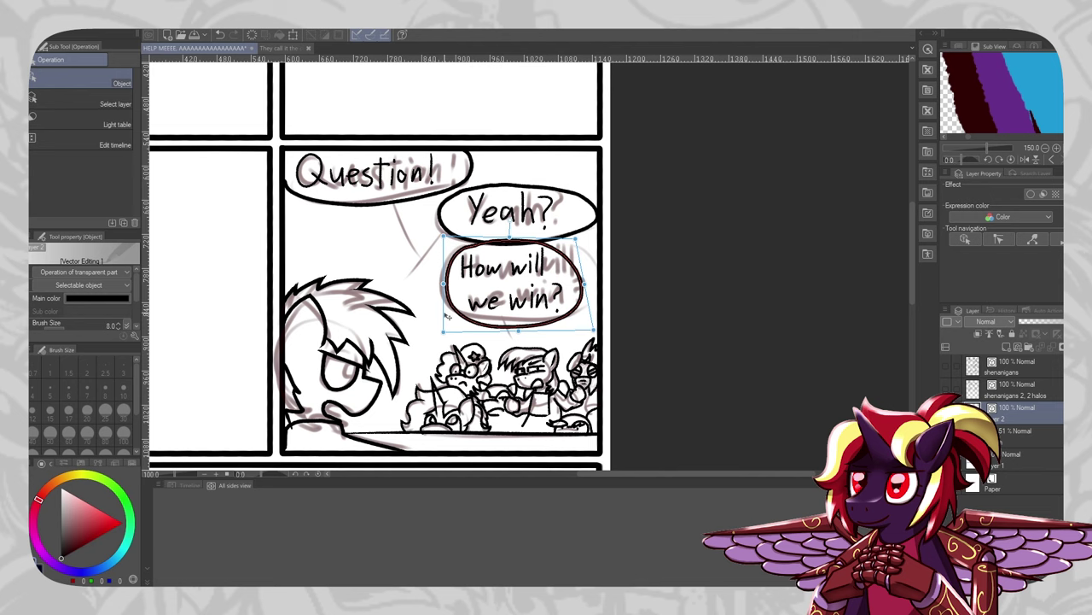
Hide the rough sketch layer and check the inked crowd and speech bubbles
{"action": "key", "text": "p"}
{"action": "left_click", "coordinate": [946, 435]}
{"action": "scroll", "coordinate": [450, 435], "scroll_direction": "up", "scroll_amount": 4}
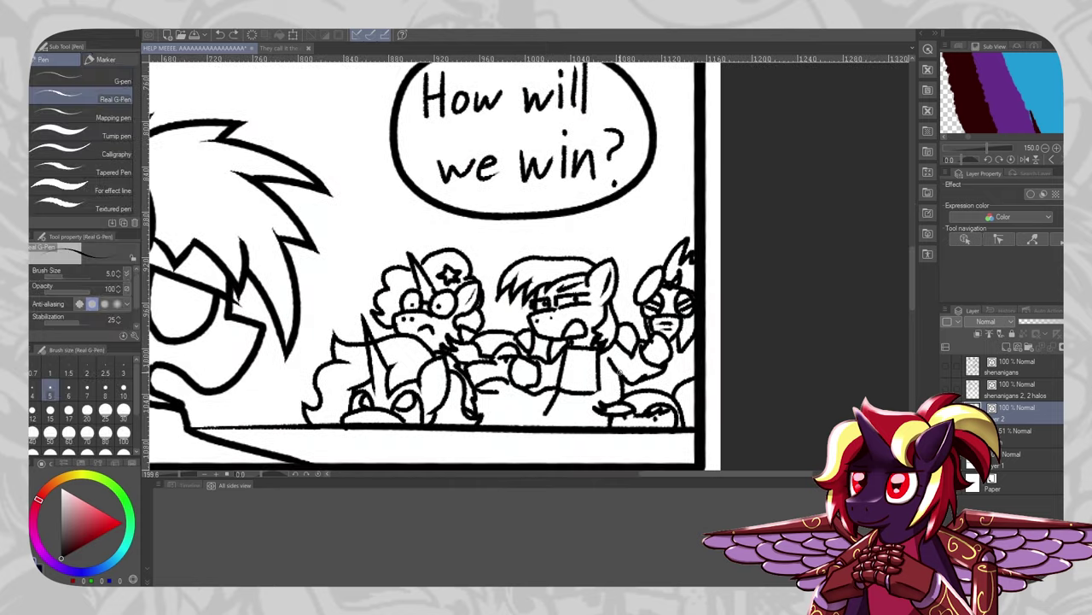
{"action": "scroll", "coordinate": [529, 384], "scroll_direction": "down", "scroll_amount": 3}
{"action": "scroll", "coordinate": [465, 376], "scroll_direction": "up", "scroll_amount": 3}
{"action": "scroll", "coordinate": [478, 376], "scroll_direction": "down", "scroll_amount": 2}
{"action": "scroll", "coordinate": [542, 397], "scroll_direction": "up", "scroll_amount": 2}
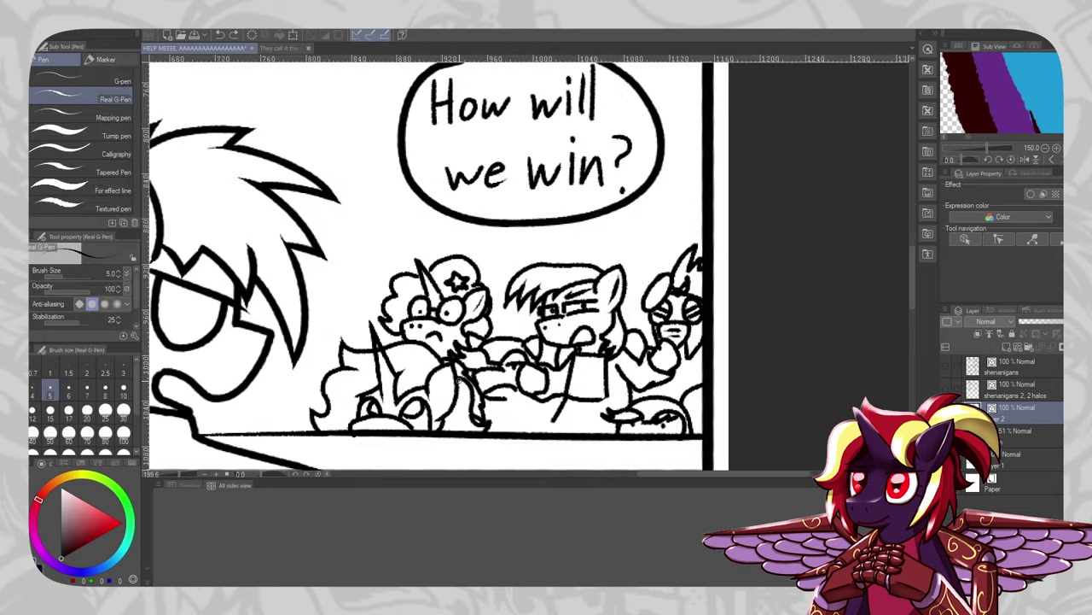
{"action": "scroll", "coordinate": [470, 384], "scroll_direction": "down", "scroll_amount": 2}
{"action": "scroll", "coordinate": [529, 367], "scroll_direction": "up", "scroll_amount": 2}
{"action": "scroll", "coordinate": [555, 367], "scroll_direction": "down", "scroll_amount": 2}
{"action": "scroll", "coordinate": [546, 367], "scroll_direction": "up", "scroll_amount": 2}
{"action": "scroll", "coordinate": [521, 367], "scroll_direction": "down", "scroll_amount": 2}
{"action": "scroll", "coordinate": [461, 363], "scroll_direction": "up", "scroll_amount": 2}
{"action": "scroll", "coordinate": [375, 358], "scroll_direction": "down", "scroll_amount": 2}
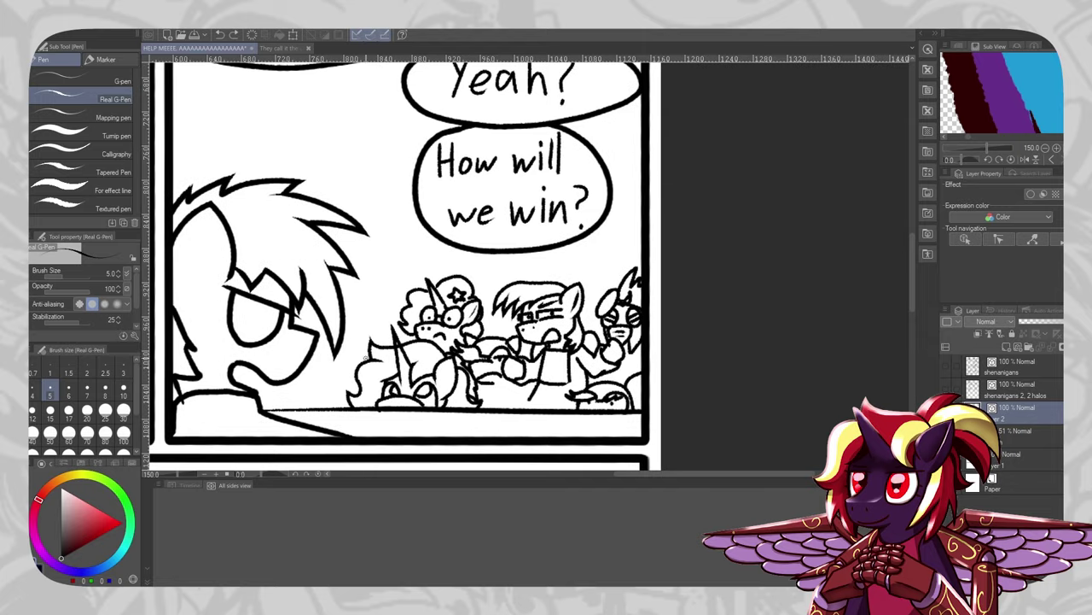
Add a new layer directly beneath the ink layer and make the ink layer active again
{"action": "left_click", "coordinate": [1006, 348]}
{"action": "left_click_drag", "start_coordinate": [1009, 415], "coordinate": [1011, 449]}
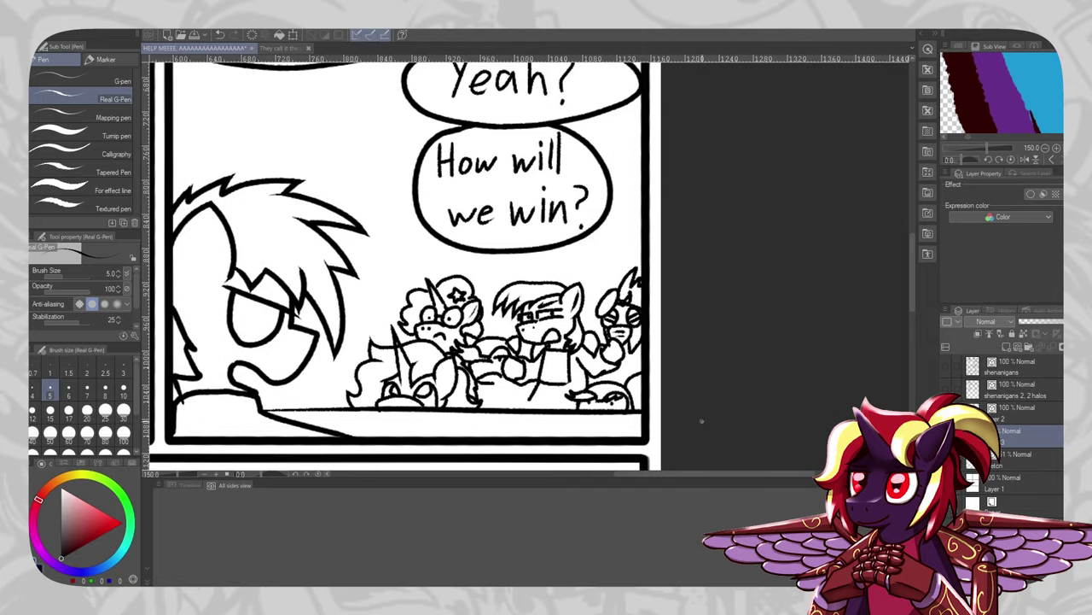
{"action": "left_click", "coordinate": [1010, 418]}
Ink the rounded head and muzzle of another small pony peeking over the table edge, erasing the tablet line that crosses it
{"action": "scroll", "coordinate": [624, 367], "scroll_direction": "up", "scroll_amount": 3}
{"action": "mouse_move", "coordinate": [528, 415]}
{"action": "left_mouse_down"}
{"action": "mouse_move", "coordinate": [443, 391]}
{"action": "mouse_move", "coordinate": [441, 421]}
{"action": "mouse_move", "coordinate": [492, 413]}
{"action": "left_mouse_up"}
{"action": "key", "text": "ctrl+z"}
{"action": "key", "text": "ctrl+z"}
{"action": "key", "text": "ctrl+z"}
{"action": "left_click_drag", "start_coordinate": [428, 426], "coordinate": [438, 414]}
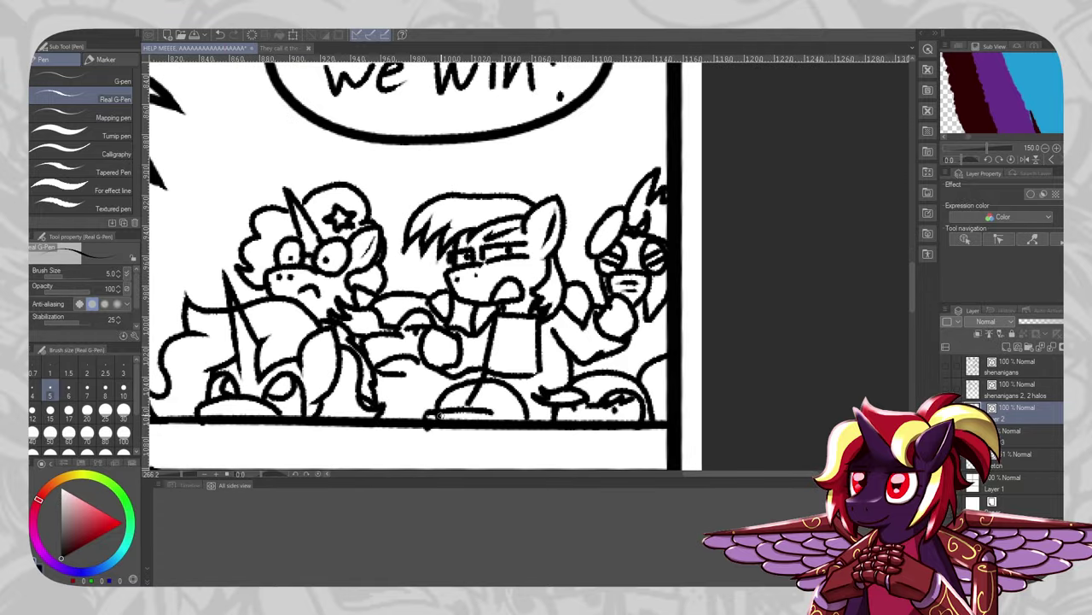
{"action": "key", "text": "e"}
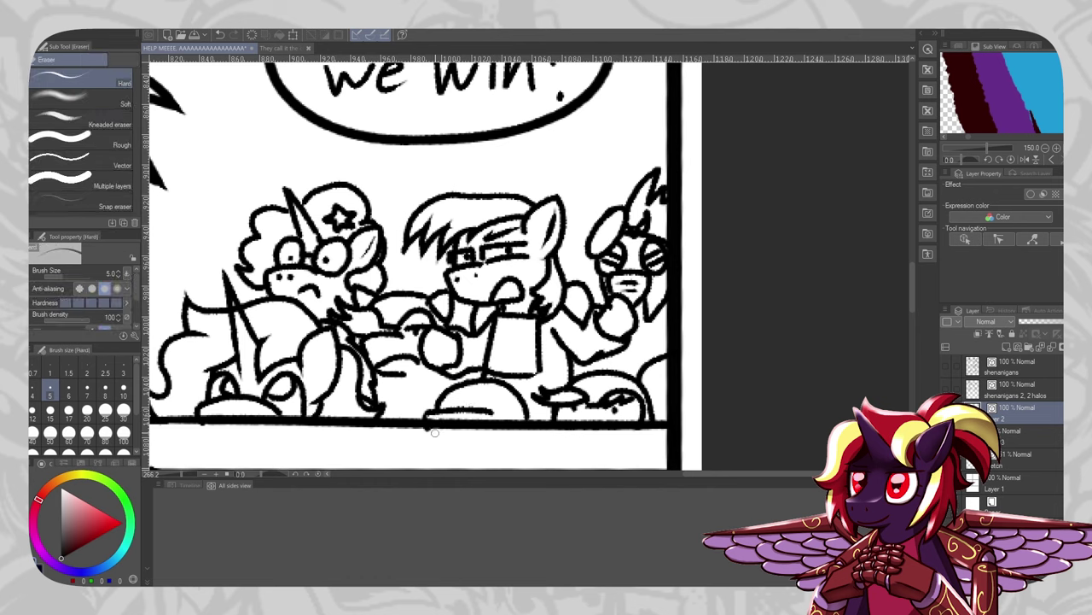
{"action": "key", "text": "p"}
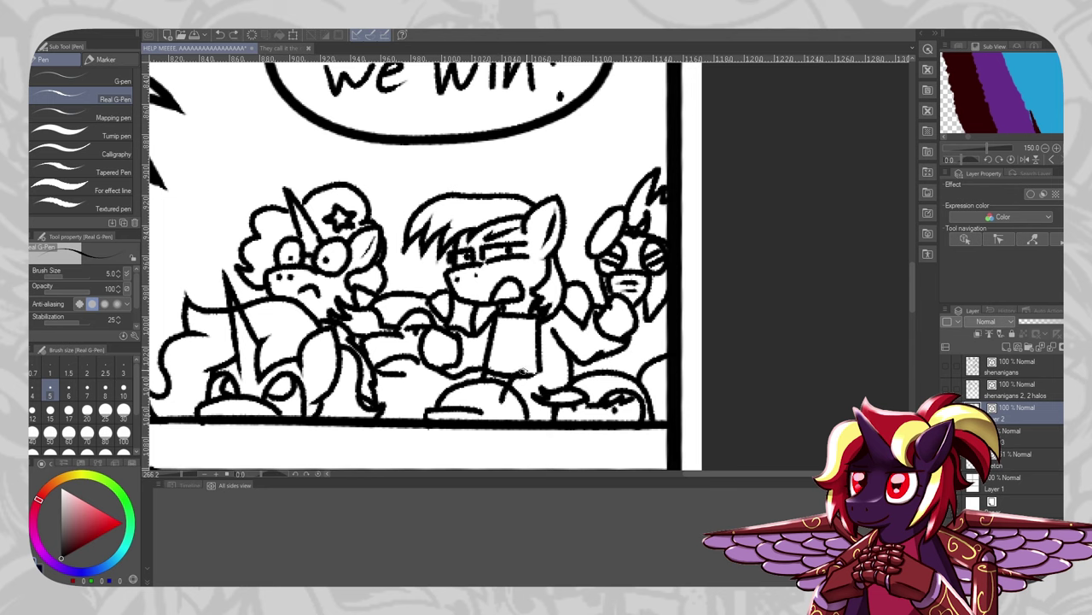
Ink the peeking pony's ear and its mane tufts, cleaning up the overlapping lines
{"action": "mouse_move", "coordinate": [527, 365]}
{"action": "left_mouse_down"}
{"action": "mouse_move", "coordinate": [533, 419]}
{"action": "mouse_move", "coordinate": [512, 406]}
{"action": "left_mouse_up"}
{"action": "key", "text": "e"}
{"action": "key", "text": "p"}
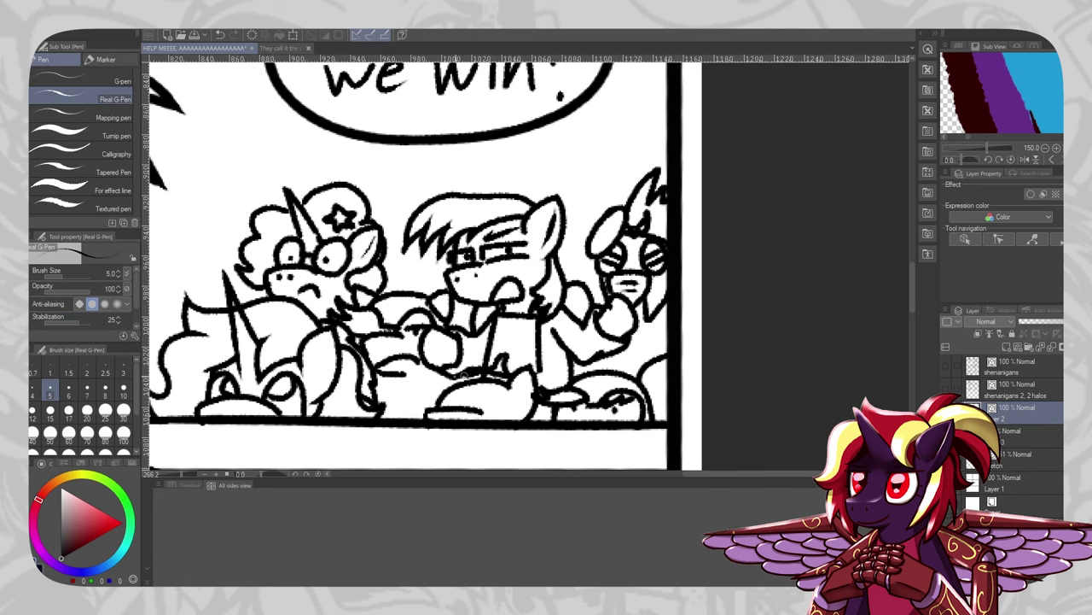
{"action": "mouse_move", "coordinate": [506, 355]}
{"action": "left_mouse_down"}
{"action": "mouse_move", "coordinate": [495, 367]}
{"action": "mouse_move", "coordinate": [439, 357]}
{"action": "mouse_move", "coordinate": [396, 392]}
{"action": "mouse_move", "coordinate": [416, 410]}
{"action": "left_mouse_up"}
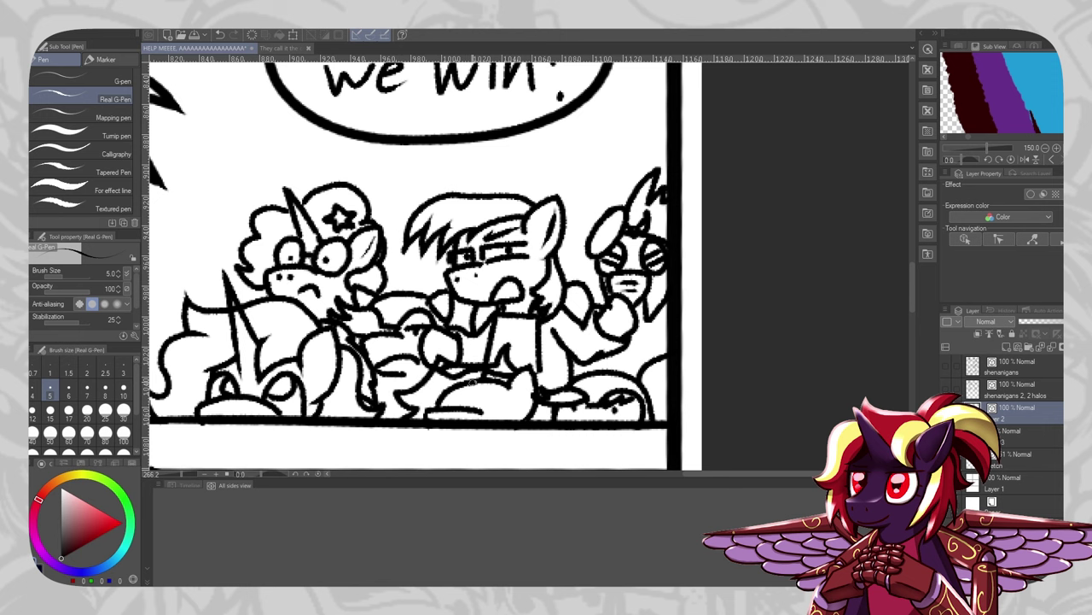
{"action": "key", "text": "e"}
Ink two dot eyes and a spiky fringe on the peeking pony's face with the pen at size 5
{"action": "scroll", "coordinate": [515, 358], "scroll_direction": "down", "scroll_amount": 8}
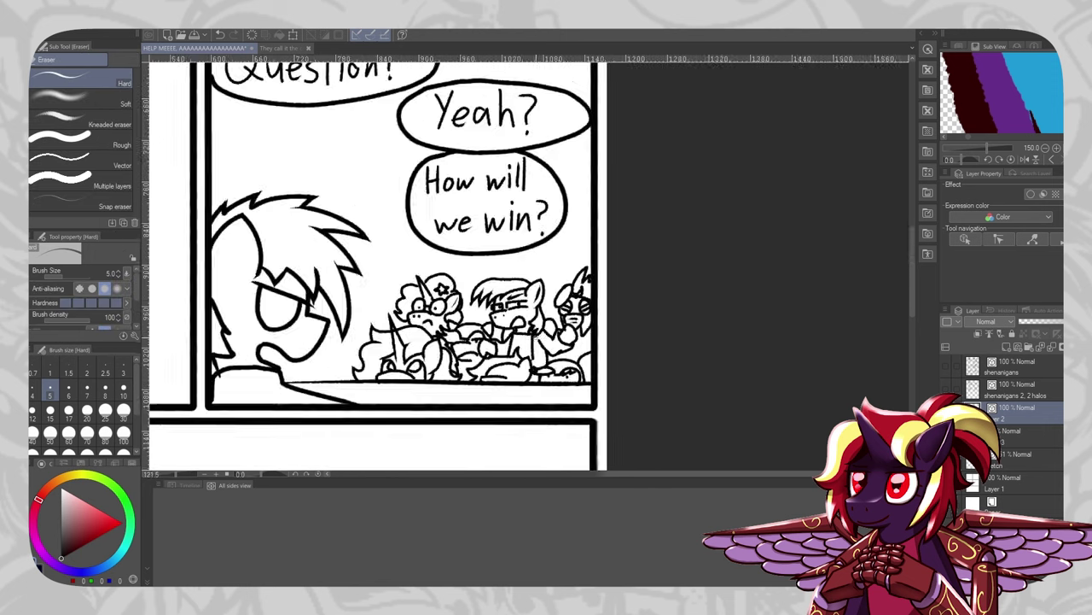
{"action": "scroll", "coordinate": [563, 329], "scroll_direction": "up", "scroll_amount": 13}
{"action": "scroll", "coordinate": [564, 333], "scroll_direction": "down", "scroll_amount": 9}
{"action": "scroll", "coordinate": [514, 307], "scroll_direction": "up", "scroll_amount": 3}
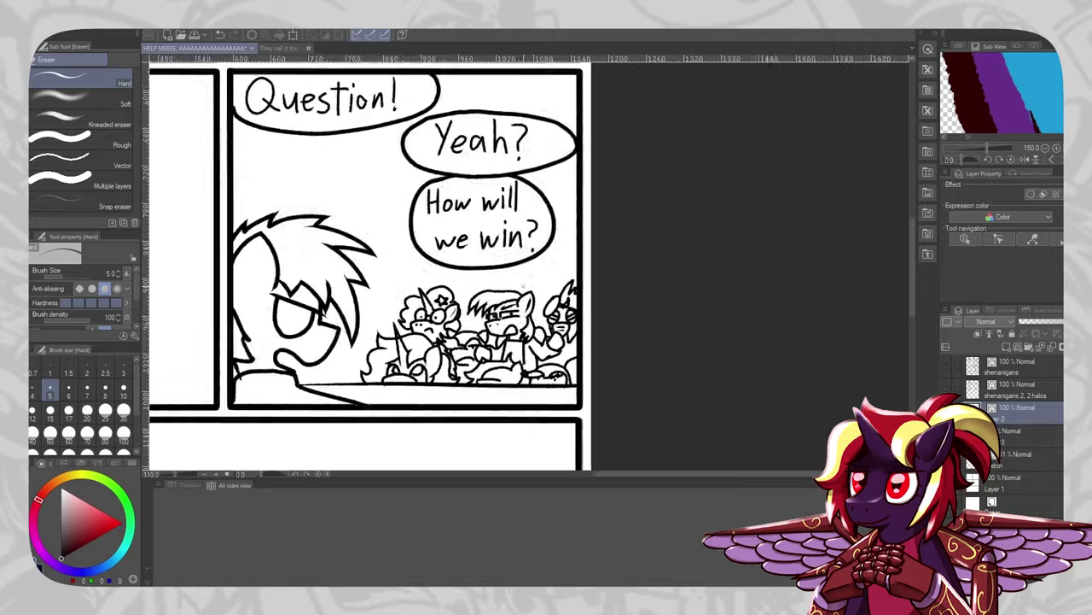
{"action": "scroll", "coordinate": [514, 315], "scroll_direction": "down", "scroll_amount": 4}
{"action": "scroll", "coordinate": [514, 329], "scroll_direction": "up", "scroll_amount": 6}
{"action": "scroll", "coordinate": [515, 327], "scroll_direction": "up", "scroll_amount": 3}
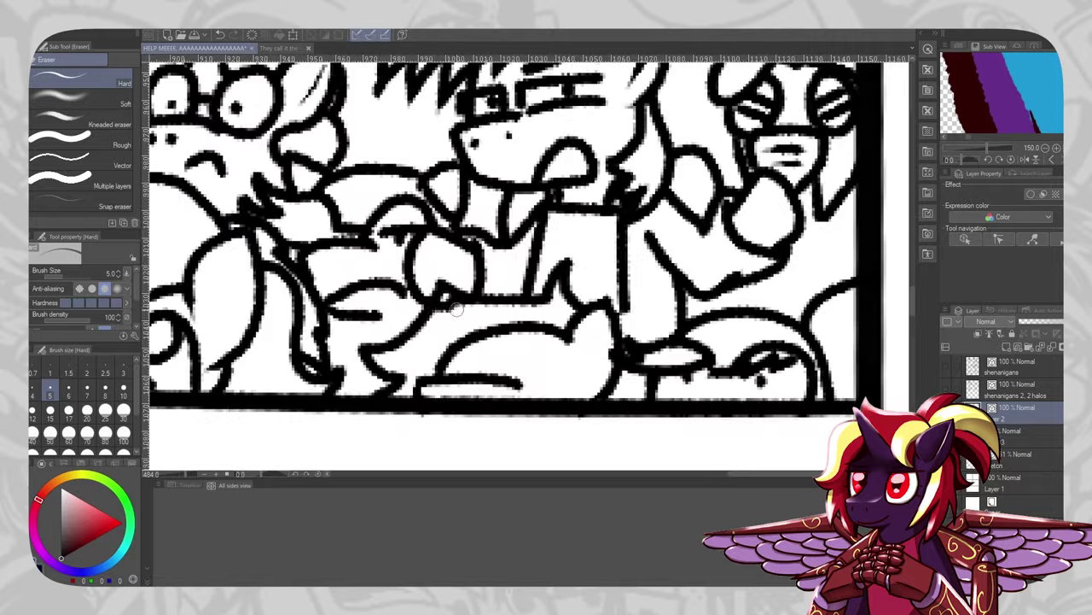
{"action": "scroll", "coordinate": [515, 327], "scroll_direction": "down", "scroll_amount": 3}
{"action": "scroll", "coordinate": [515, 328], "scroll_direction": "up", "scroll_amount": 3}
{"action": "key", "text": "p"}
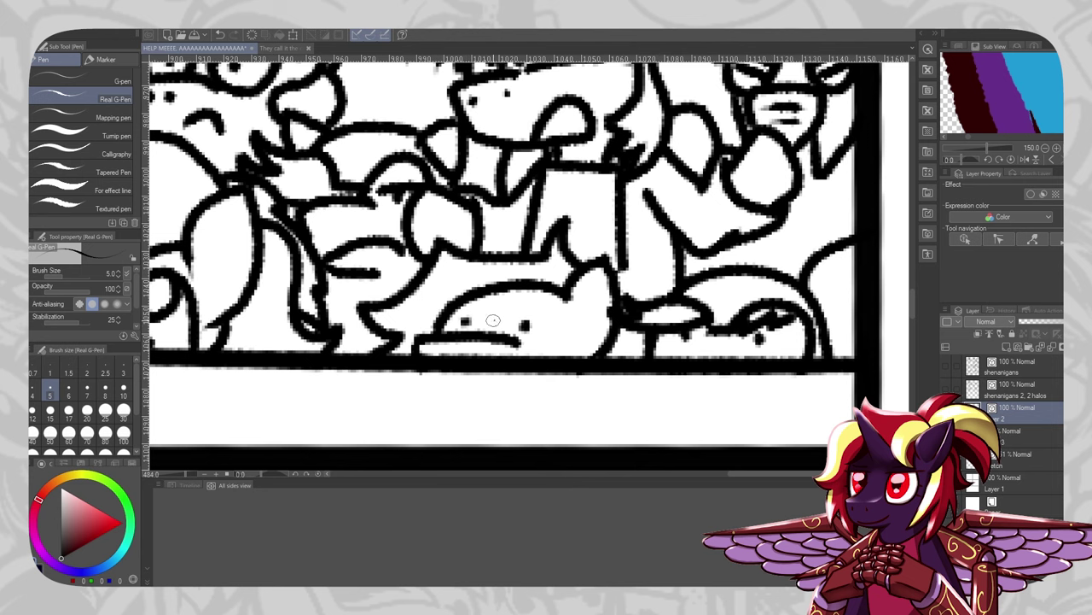
{"action": "left_click_drag", "start_coordinate": [553, 286], "coordinate": [495, 292]}
{"action": "key", "text": "e"}
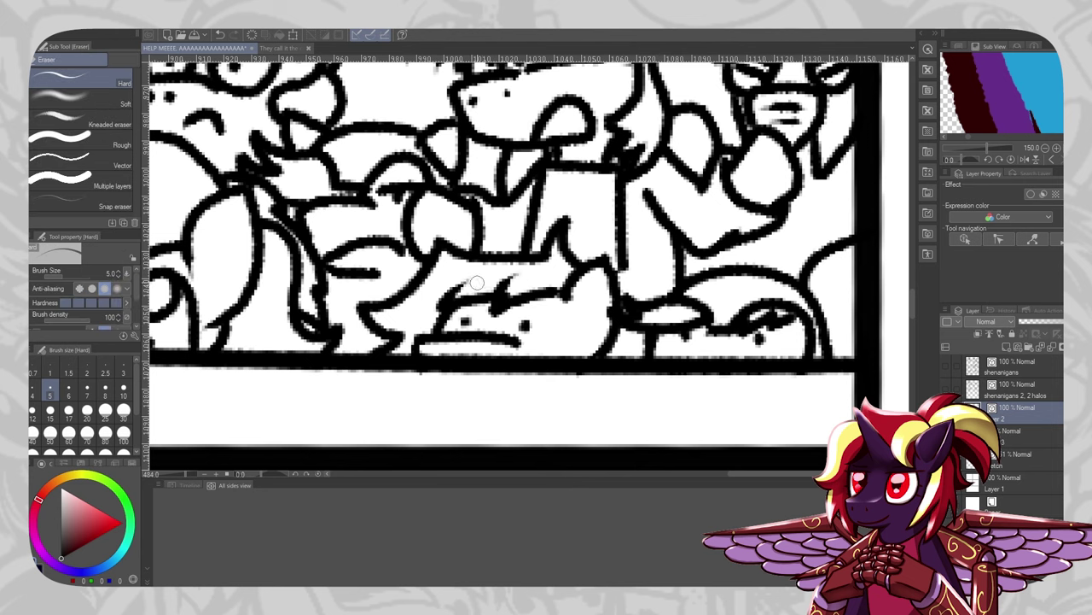
Adjust the vector stroke along the back of the peeking pony's head with the Object tool
{"action": "scroll", "coordinate": [751, 313], "scroll_direction": "up", "scroll_amount": 3}
{"action": "key", "text": "o"}
{"action": "left_click", "coordinate": [615, 334]}
{"action": "mouse_move", "coordinate": [521, 309]}
{"action": "left_mouse_down"}
{"action": "mouse_move", "coordinate": [550, 308]}
{"action": "mouse_move", "coordinate": [508, 309]}
{"action": "mouse_move", "coordinate": [534, 311]}
{"action": "left_mouse_up"}
{"action": "left_click", "coordinate": [514, 309]}
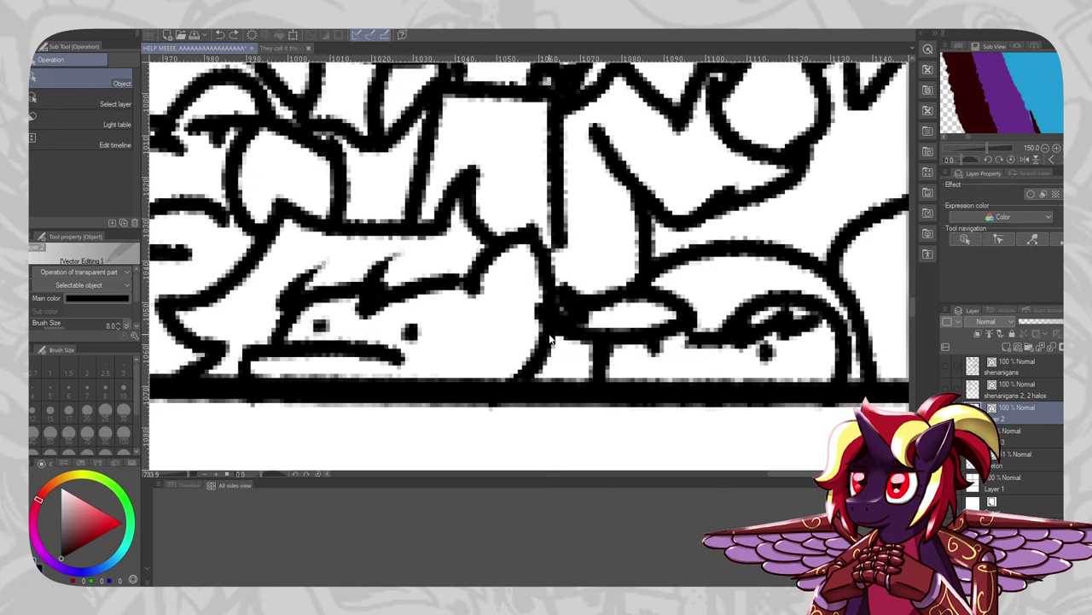
{"action": "scroll", "coordinate": [547, 267], "scroll_direction": "down", "scroll_amount": 8}
{"action": "scroll", "coordinate": [533, 252], "scroll_direction": "up", "scroll_amount": 3}
{"action": "scroll", "coordinate": [512, 274], "scroll_direction": "down", "scroll_amount": 3}
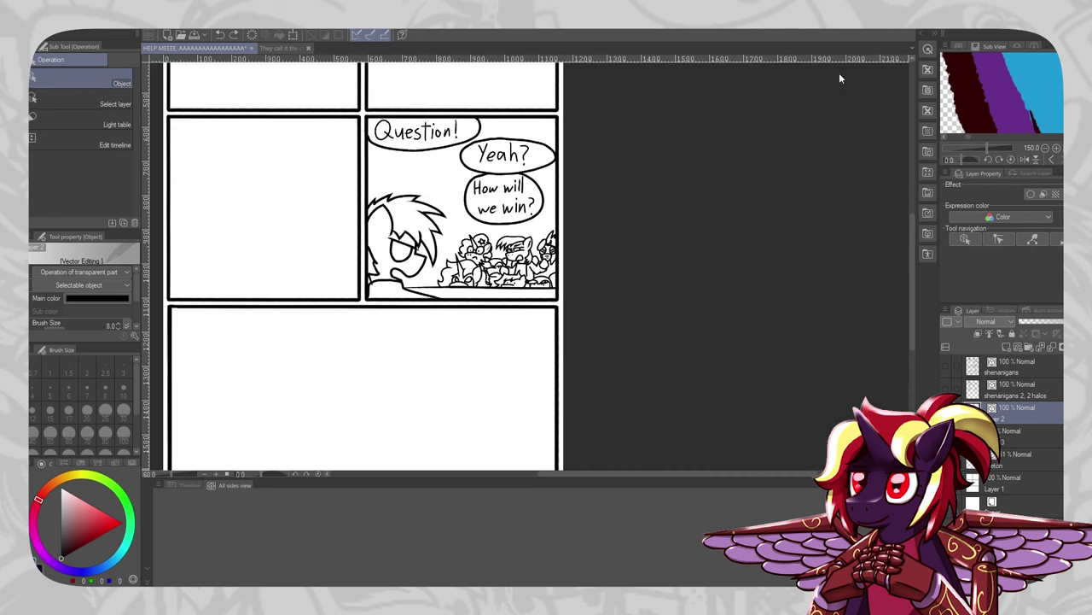
Touch up the small crowd lines beside the peeking pony's mane with the pen
{"action": "scroll", "coordinate": [503, 261], "scroll_direction": "up", "scroll_amount": 5}
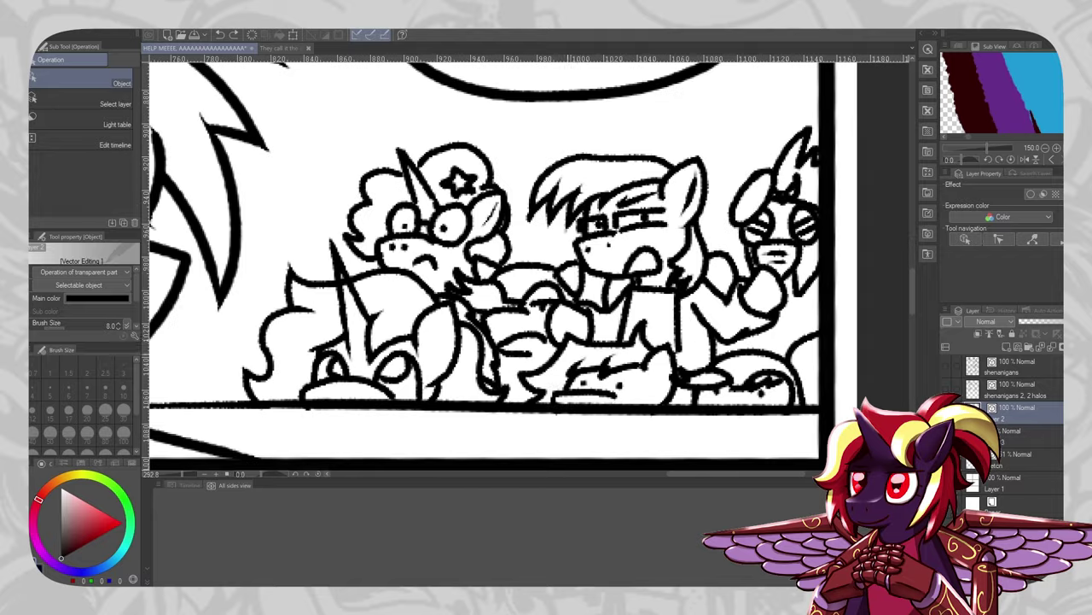
{"action": "key", "text": "p"}
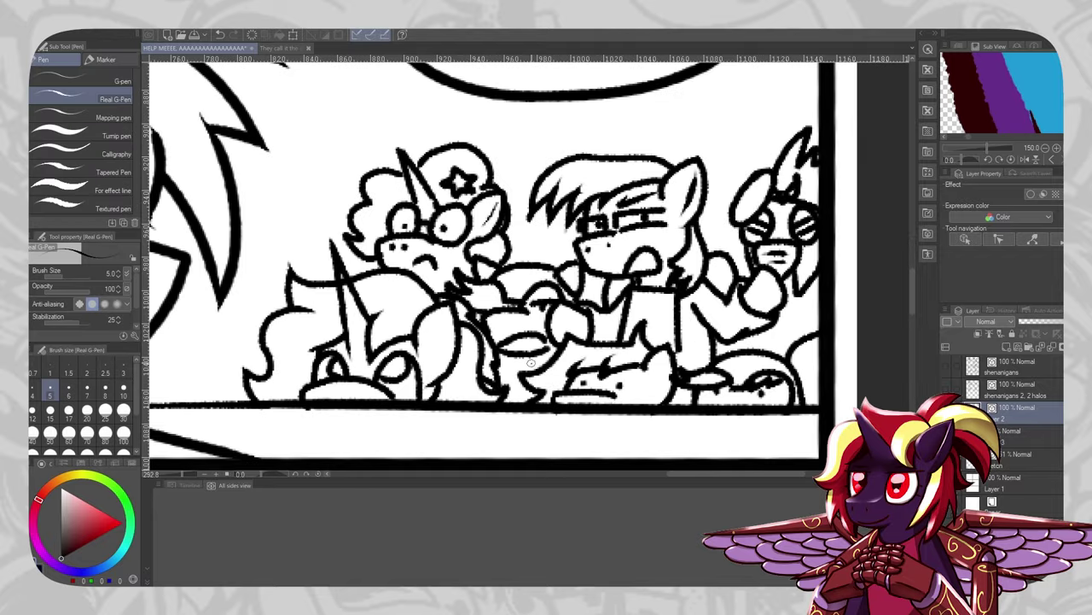
{"action": "scroll", "coordinate": [551, 353], "scroll_direction": "down", "scroll_amount": 5}
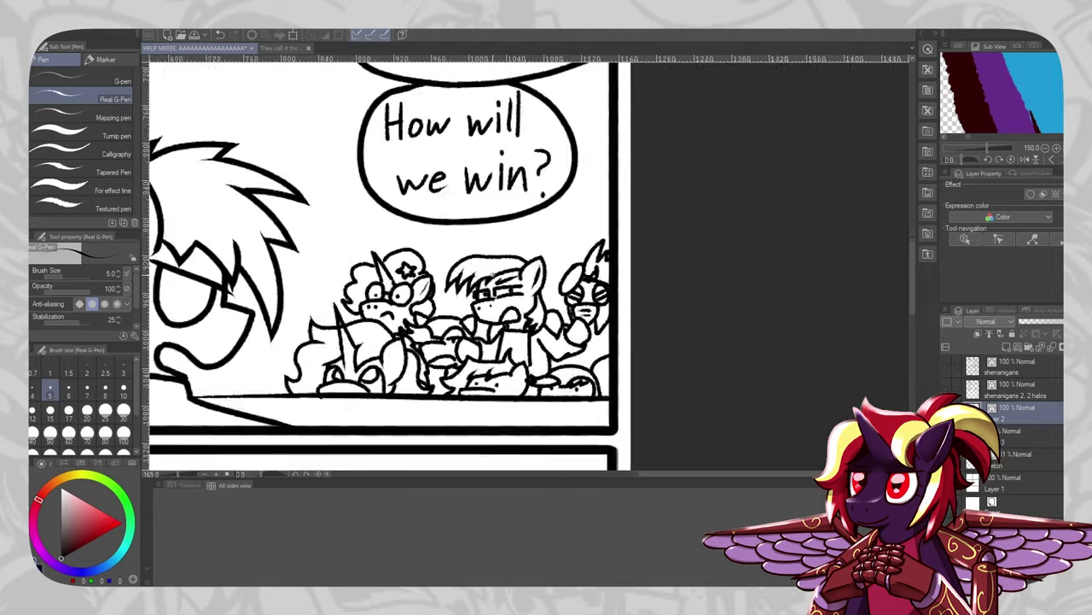
{"action": "scroll", "coordinate": [478, 316], "scroll_direction": "up", "scroll_amount": 2}
{"action": "scroll", "coordinate": [395, 271], "scroll_direction": "down", "scroll_amount": 1}
{"action": "scroll", "coordinate": [419, 325], "scroll_direction": "down", "scroll_amount": 1}
{"action": "scroll", "coordinate": [419, 324], "scroll_direction": "up", "scroll_amount": 5}
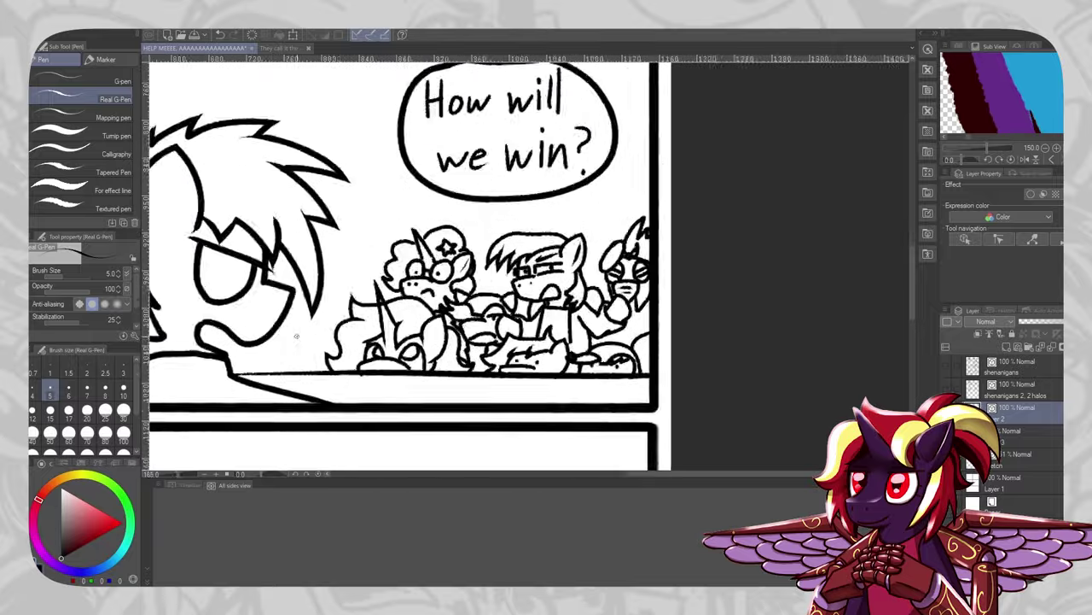
Add two short eyelashes beside the large foreground pony's eye and adjust their position and thickness with the Object tool
{"action": "key", "text": "e"}
{"action": "scroll", "coordinate": [419, 325], "scroll_direction": "down", "scroll_amount": 5}
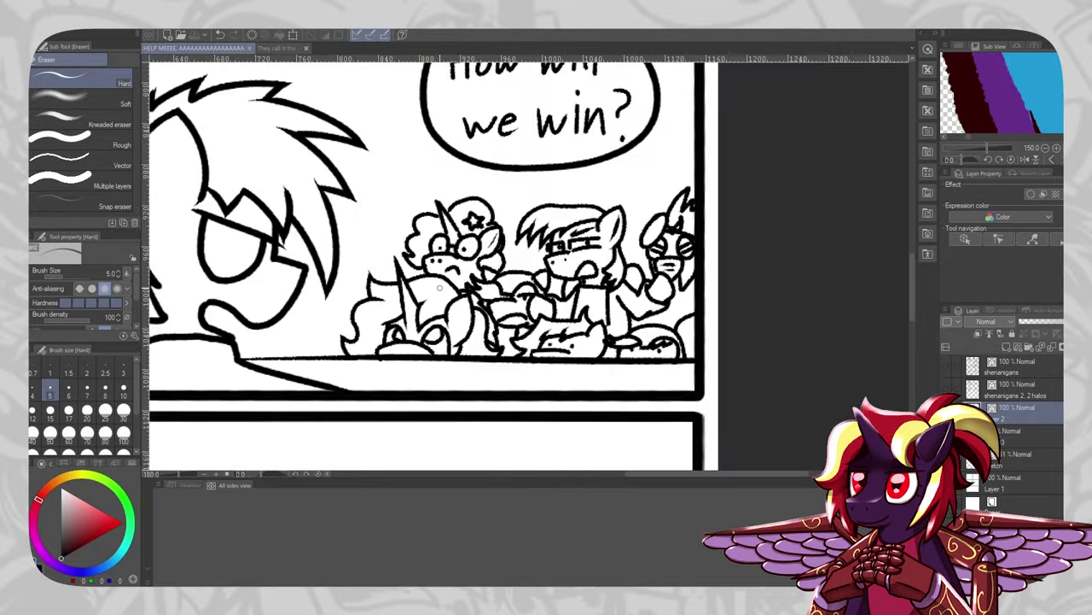
{"action": "scroll", "coordinate": [420, 324], "scroll_direction": "down", "scroll_amount": 1}
{"action": "scroll", "coordinate": [389, 367], "scroll_direction": "up", "scroll_amount": 3}
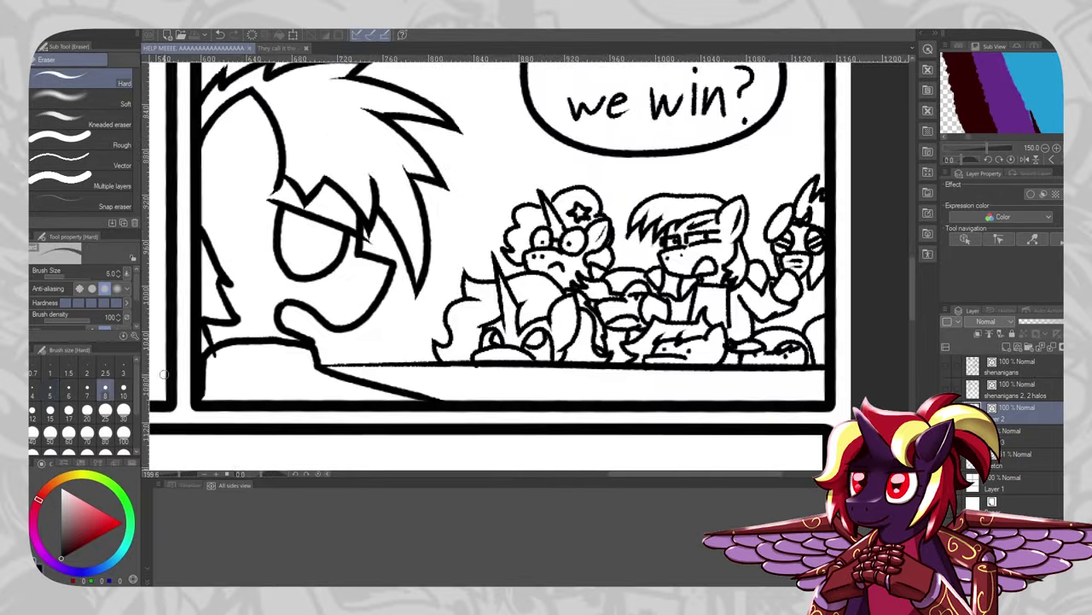
{"action": "key", "text": "o"}
{"action": "left_click", "coordinate": [389, 367]}
{"action": "left_click", "coordinate": [337, 309]}
{"action": "left_click", "coordinate": [332, 306]}
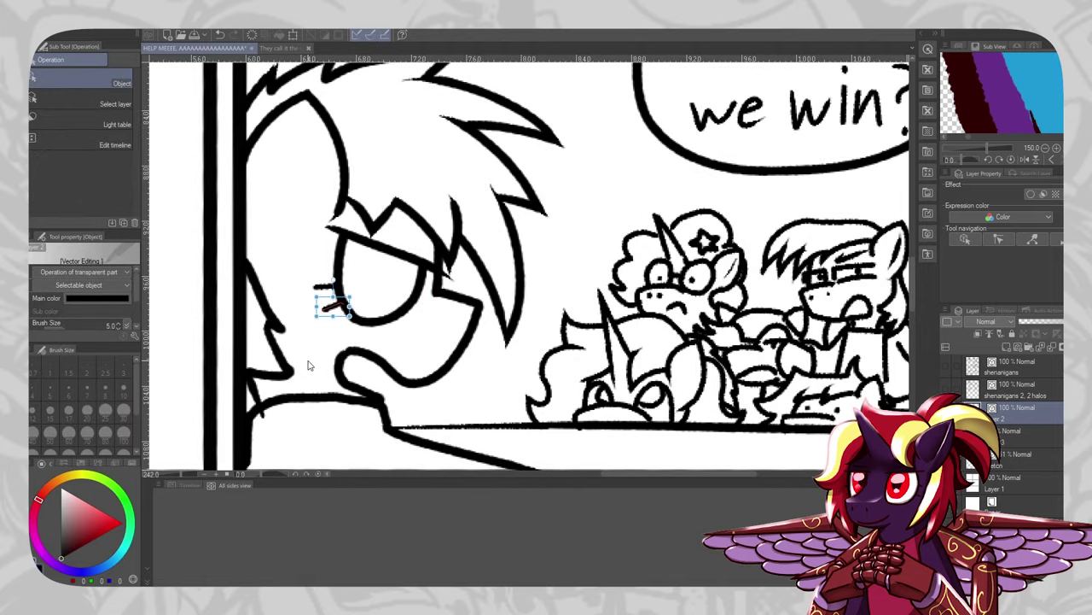
{"action": "left_click_drag", "start_coordinate": [301, 336], "coordinate": [326, 265]}
{"action": "left_click", "coordinate": [117, 324]}
{"action": "left_click", "coordinate": [118, 325]}
{"action": "left_click", "coordinate": [118, 324]}
{"action": "left_click", "coordinate": [504, 292]}
{"action": "scroll", "coordinate": [557, 283], "scroll_direction": "down", "scroll_amount": 5}
{"action": "scroll", "coordinate": [537, 314], "scroll_direction": "up", "scroll_amount": 4}
{"action": "key", "text": "e"}
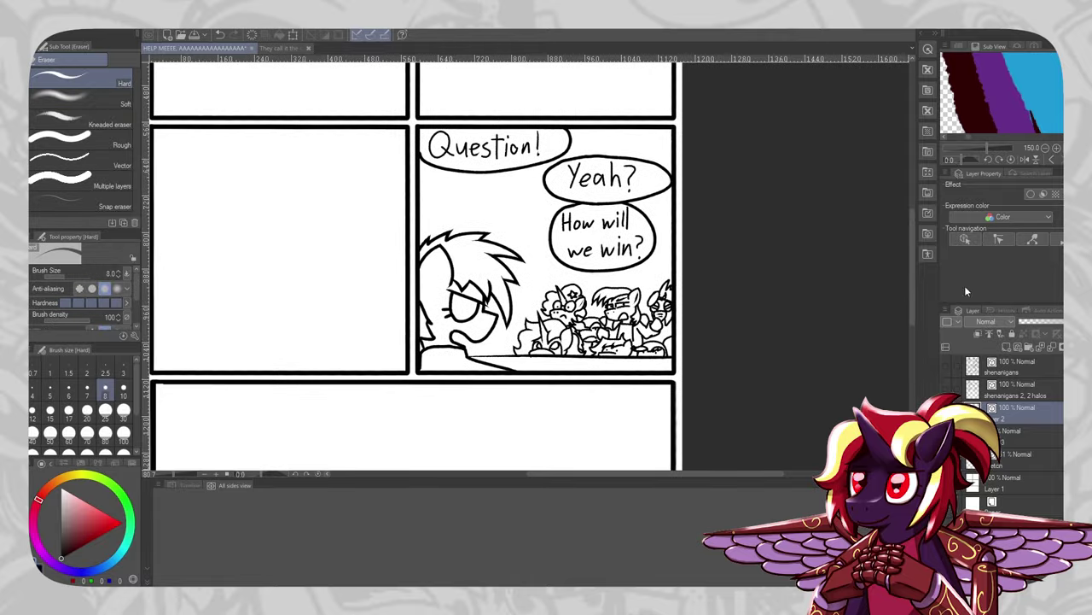
Ink a jagged hair edge at the back of the large pony's head with the pen at size 8 and erase the excess line
{"action": "scroll", "coordinate": [536, 322], "scroll_direction": "down", "scroll_amount": 1}
{"action": "scroll", "coordinate": [537, 322], "scroll_direction": "up", "scroll_amount": 5}
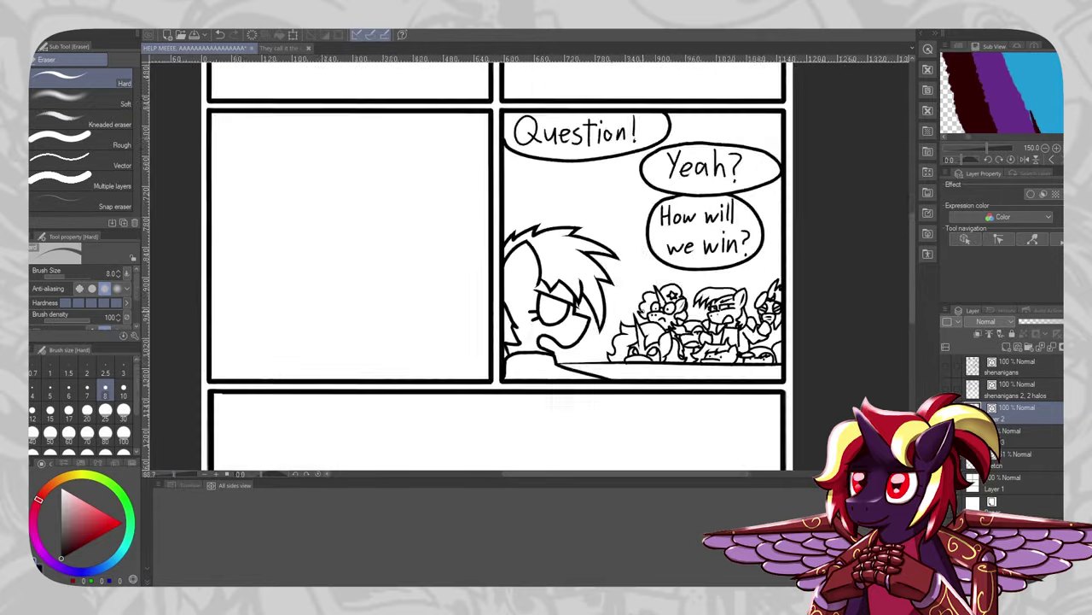
{"action": "key", "text": "p"}
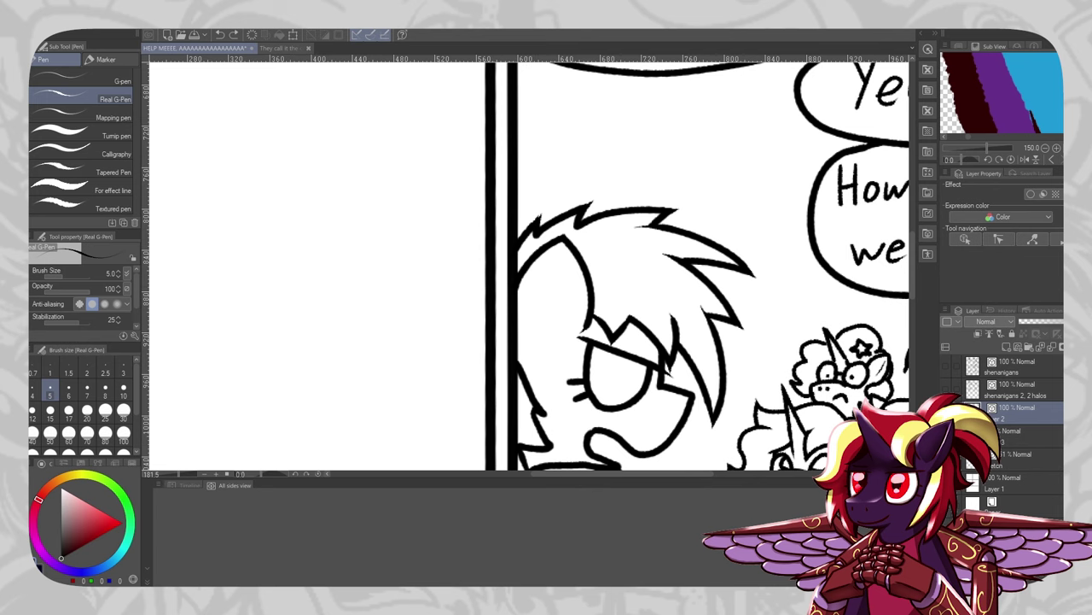
{"action": "key", "text": "bracketright"}
{"action": "key", "text": "bracketright"}
{"action": "key", "text": "bracketright"}
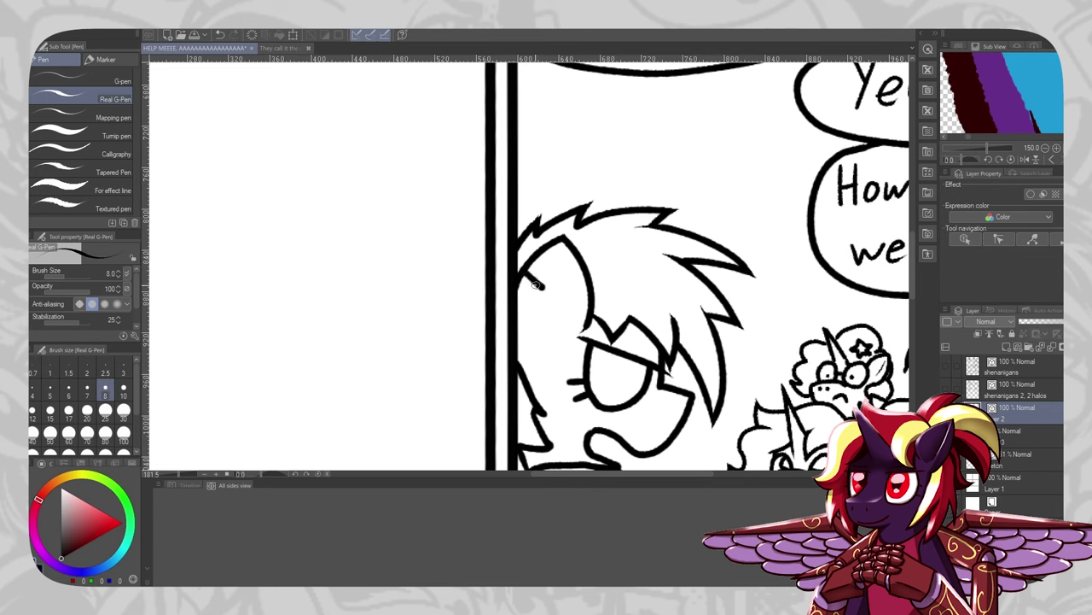
{"action": "key", "text": "e"}
Check the finished line art of the "How will we win?" panel
{"action": "scroll", "coordinate": [522, 286], "scroll_direction": "down", "scroll_amount": 5}
{"action": "scroll", "coordinate": [512, 311], "scroll_direction": "up", "scroll_amount": 5}
{"action": "scroll", "coordinate": [509, 318], "scroll_direction": "down", "scroll_amount": 4}
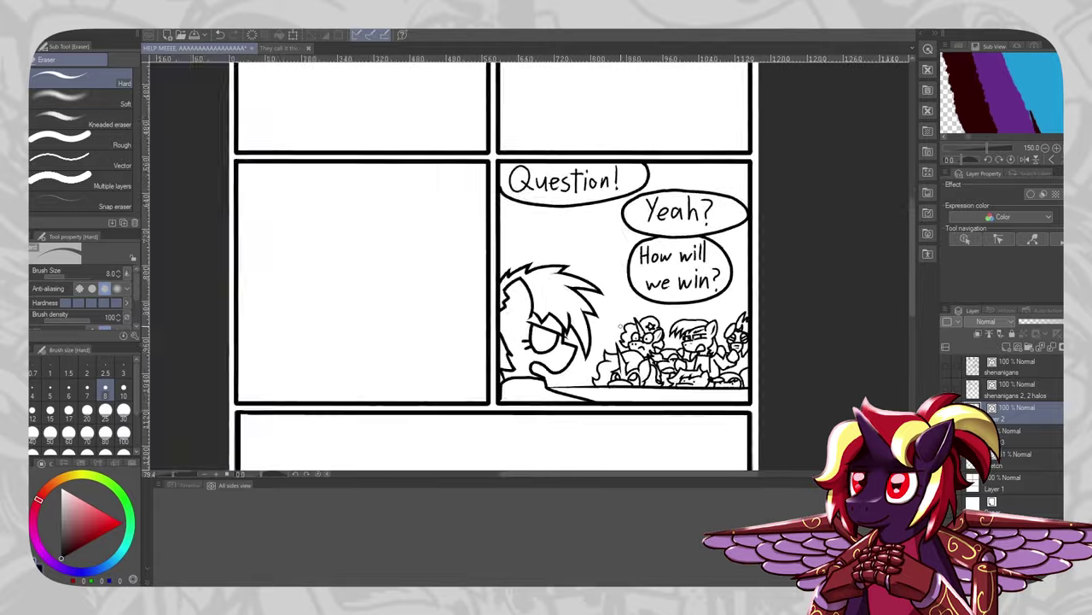
{"action": "scroll", "coordinate": [510, 318], "scroll_direction": "up", "scroll_amount": 2}
{"action": "scroll", "coordinate": [510, 318], "scroll_direction": "down", "scroll_amount": 2}
{"action": "scroll", "coordinate": [522, 282], "scroll_direction": "up", "scroll_amount": 2}
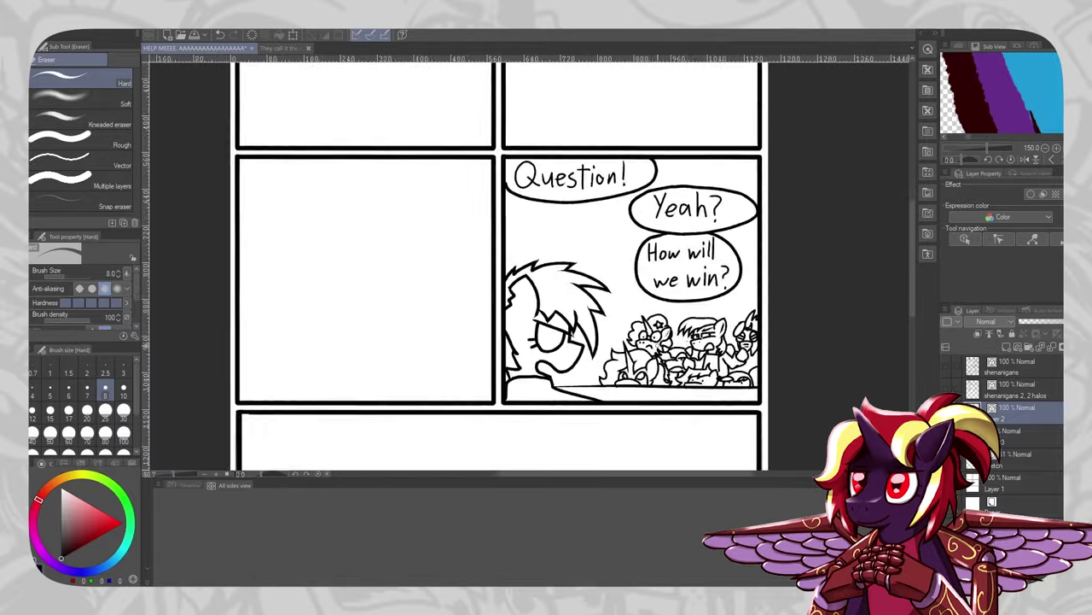
{"action": "scroll", "coordinate": [523, 282], "scroll_direction": "down", "scroll_amount": 3}
{"action": "scroll", "coordinate": [522, 282], "scroll_direction": "up", "scroll_amount": 3}
Add another layer beneath the ink layer for coloring and pick the light blue coat color from the reference image
{"action": "left_click", "coordinate": [1024, 436]}
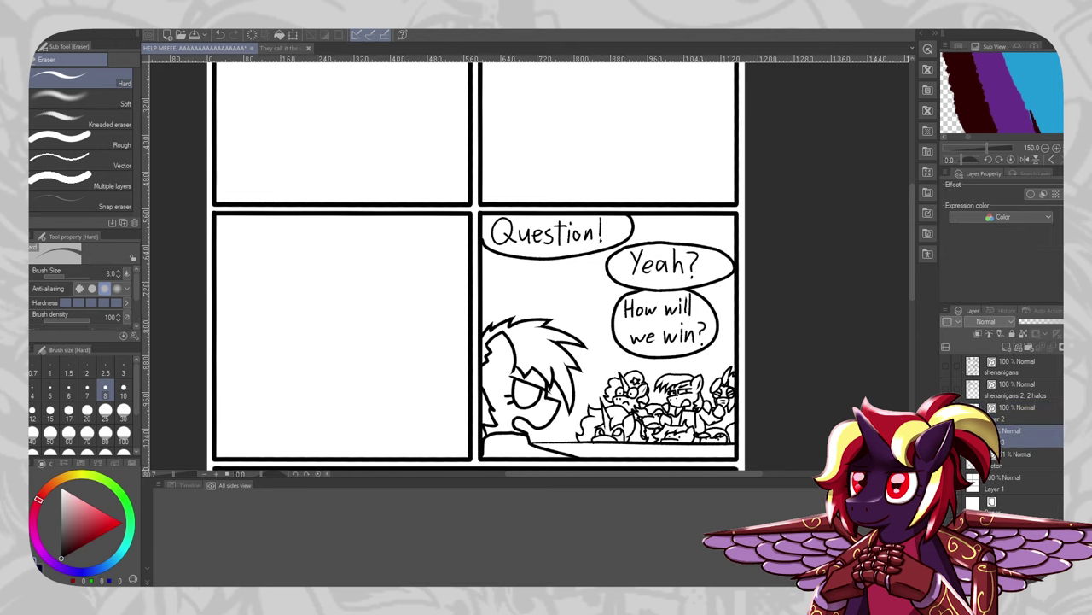
{"action": "left_click", "coordinate": [1004, 343]}
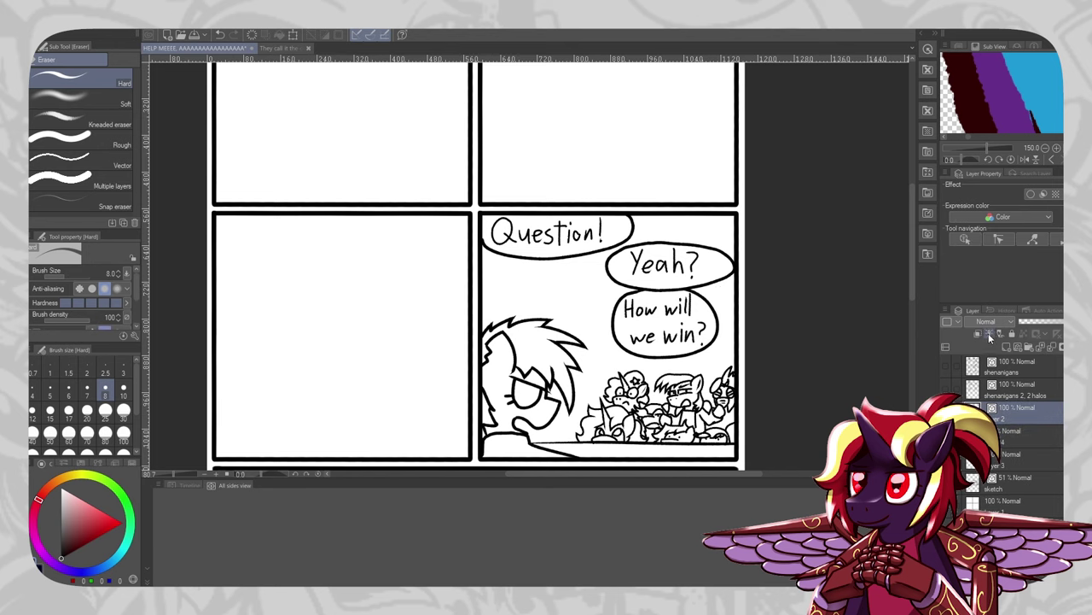
{"action": "key", "text": "alt+bracketleft"}
{"action": "scroll", "coordinate": [1003, 98], "scroll_direction": "down", "scroll_amount": 6}
{"action": "left_click", "coordinate": [1044, 96]}
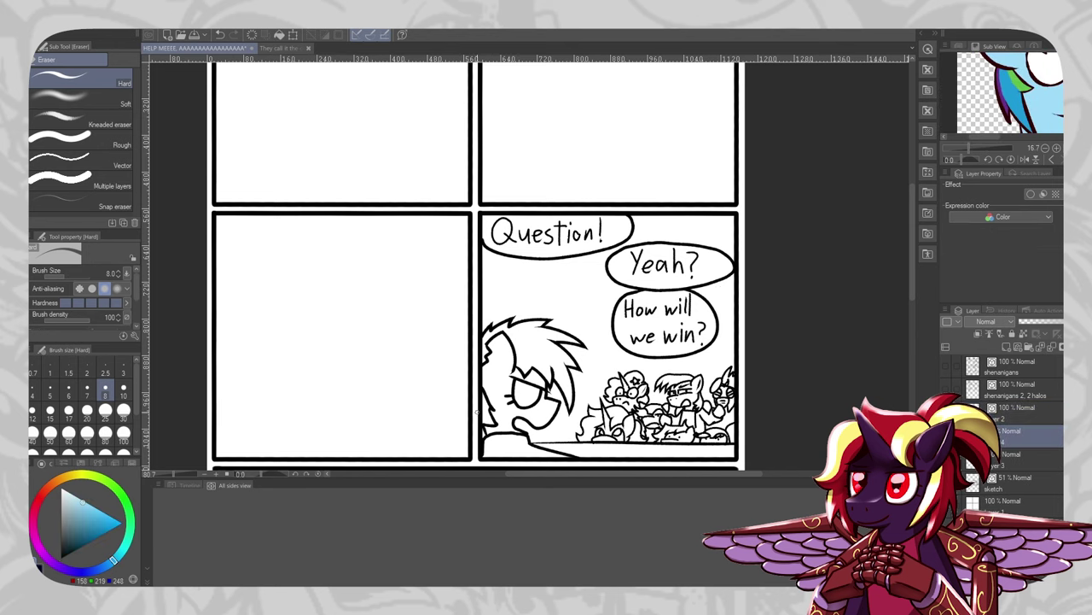
Set the ink and panel-border layers as references and fill the large pony's face with light blue, undoing the first fill attempt
{"action": "key", "text": "g"}
{"action": "left_click", "coordinate": [511, 358]}
{"action": "key", "text": "ctrl+z"}
{"action": "key", "text": "alt+bracketright"}
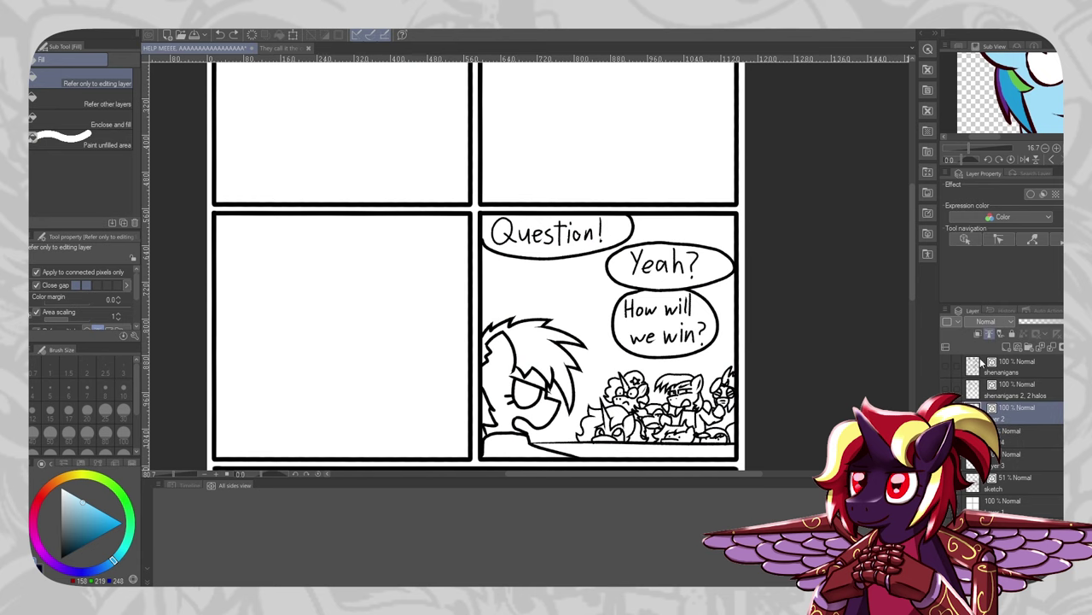
{"action": "left_click", "coordinate": [1025, 506], "text": "ctrl"}
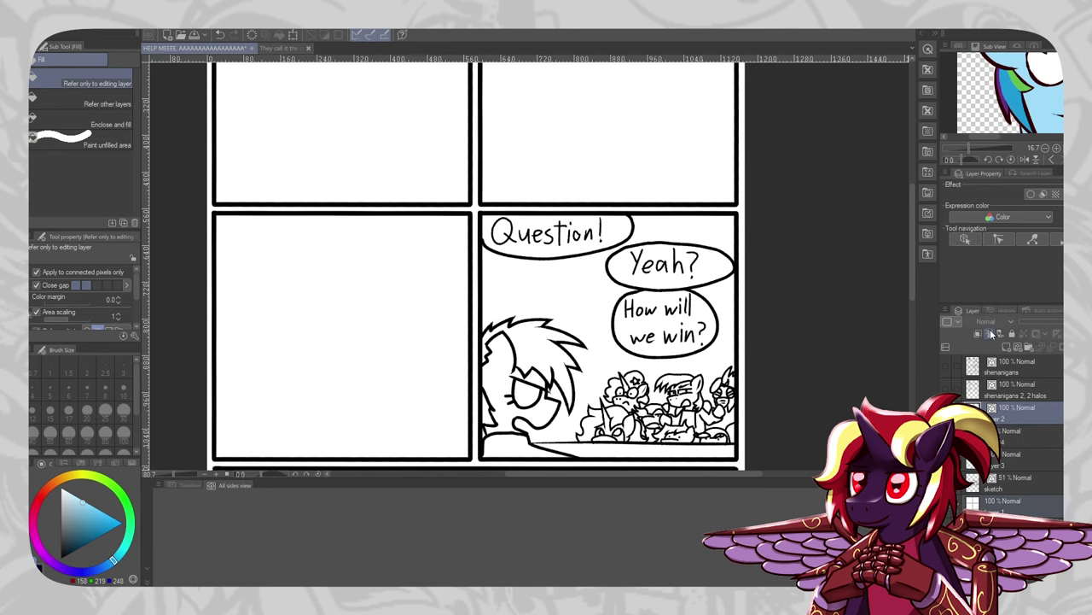
{"action": "scroll", "coordinate": [524, 372], "scroll_direction": "up", "scroll_amount": 1}
{"action": "left_click", "coordinate": [524, 372]}
{"action": "scroll", "coordinate": [524, 372], "scroll_direction": "up", "scroll_amount": 1}
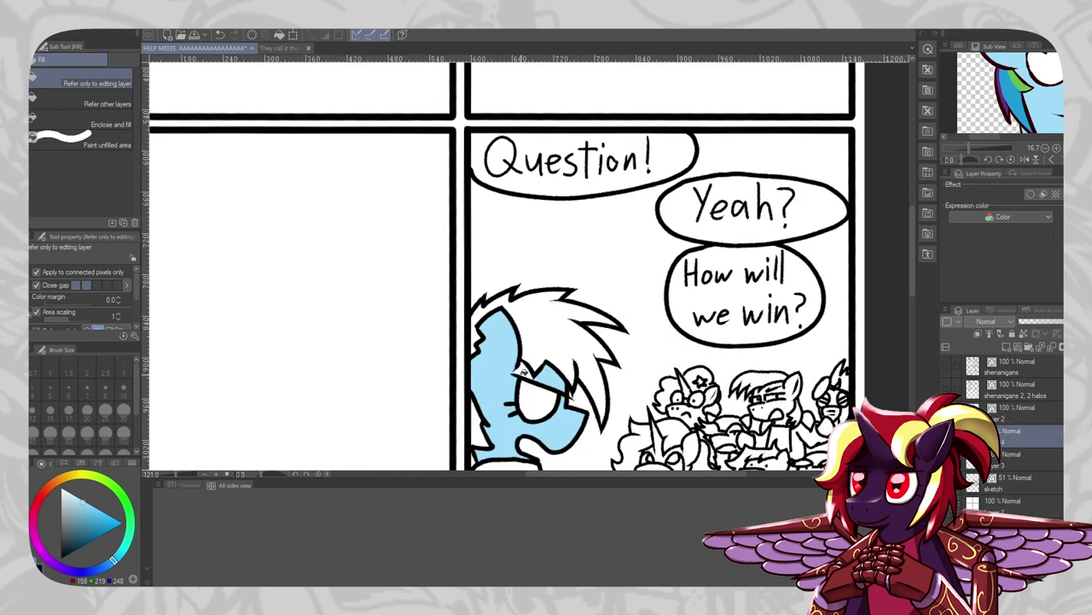
{"action": "scroll", "coordinate": [526, 342], "scroll_direction": "down", "scroll_amount": 2}
{"action": "scroll", "coordinate": [520, 324], "scroll_direction": "up", "scroll_amount": 1}
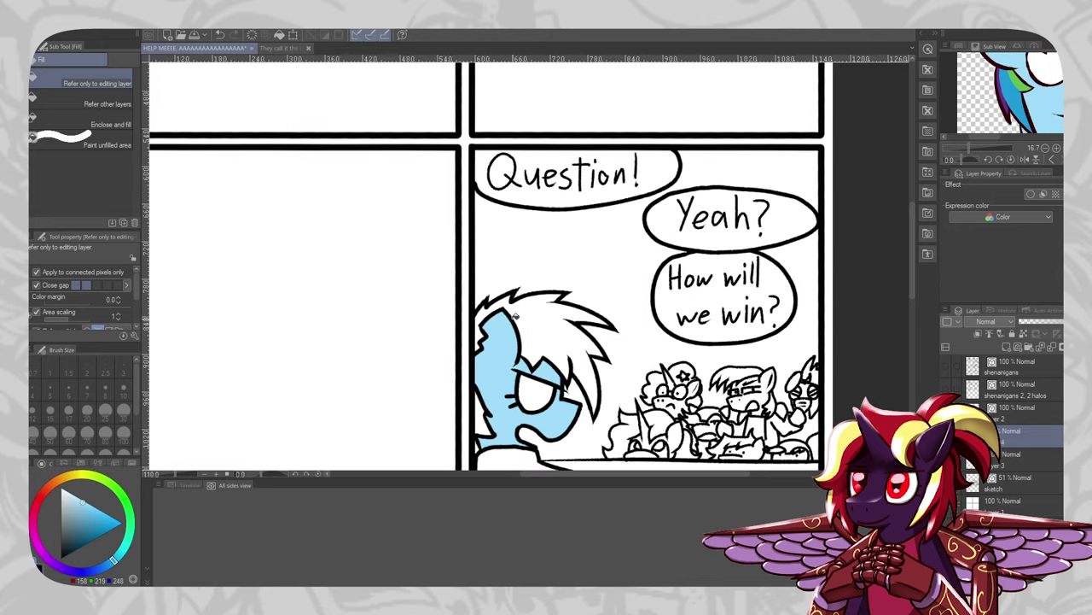
{"action": "scroll", "coordinate": [515, 316], "scroll_direction": "down", "scroll_amount": 2}
{"action": "scroll", "coordinate": [515, 317], "scroll_direction": "up", "scroll_amount": 2}
{"action": "scroll", "coordinate": [516, 317], "scroll_direction": "down", "scroll_amount": 1}
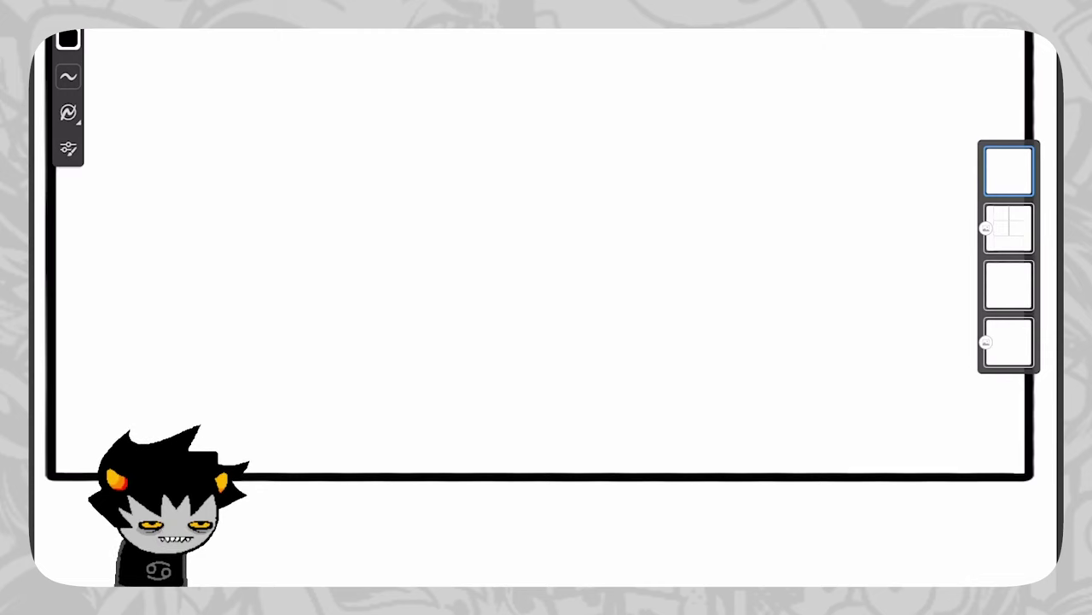
Sketch a head circle and an overlapping smaller chest circle in the empty wide panel with a dark textured brush, undoing the first stroke
{"action": "scroll", "coordinate": [546, 257], "scroll_direction": "down", "scroll_amount": 1}
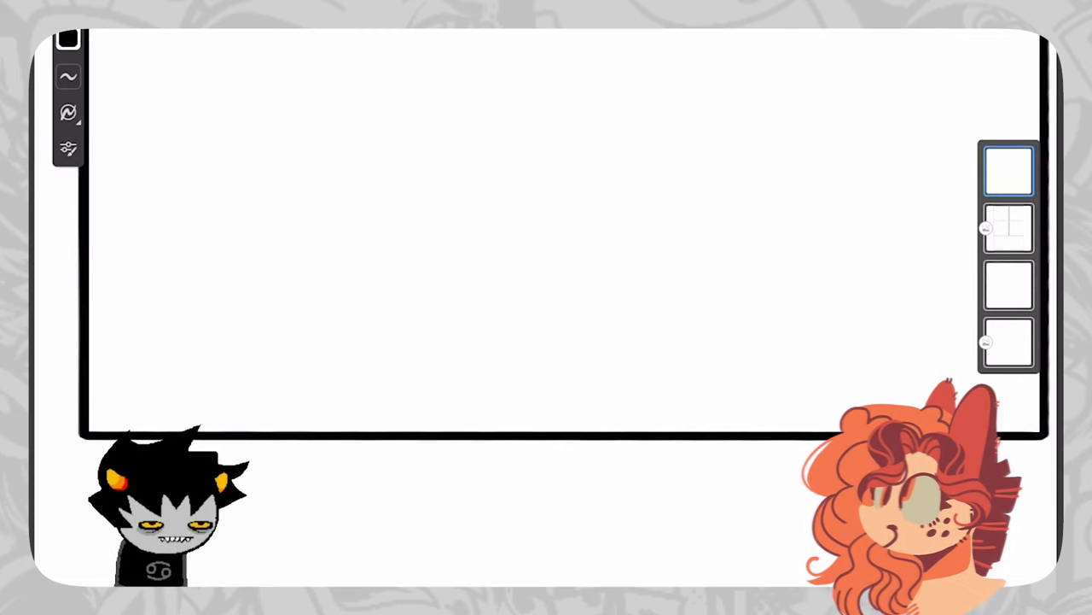
{"action": "scroll", "coordinate": [546, 256], "scroll_direction": "left", "scroll_amount": 1}
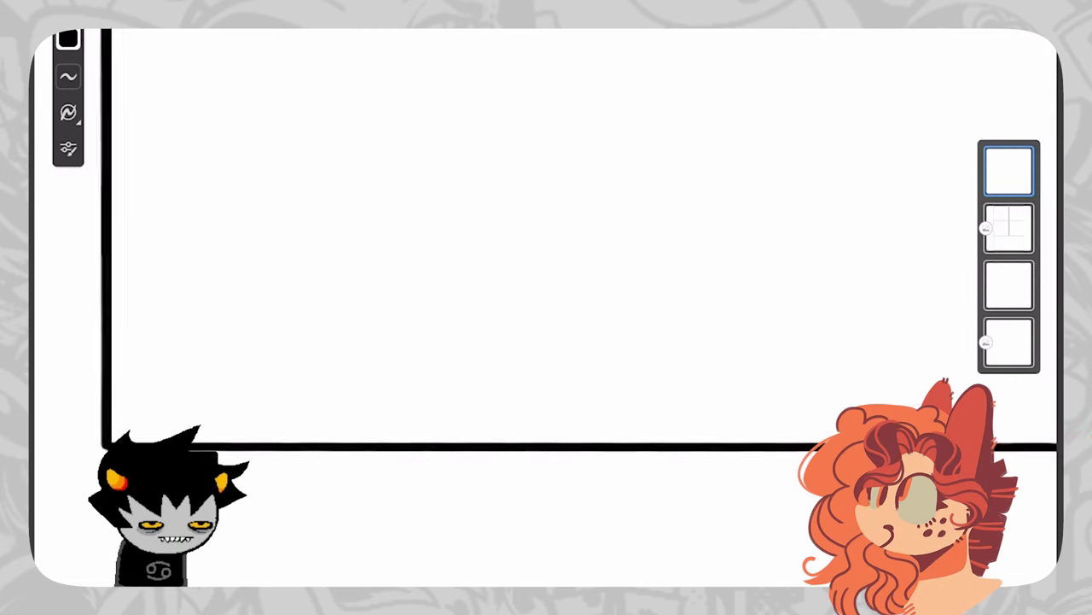
{"action": "scroll", "coordinate": [546, 256], "scroll_direction": "right", "scroll_amount": 1}
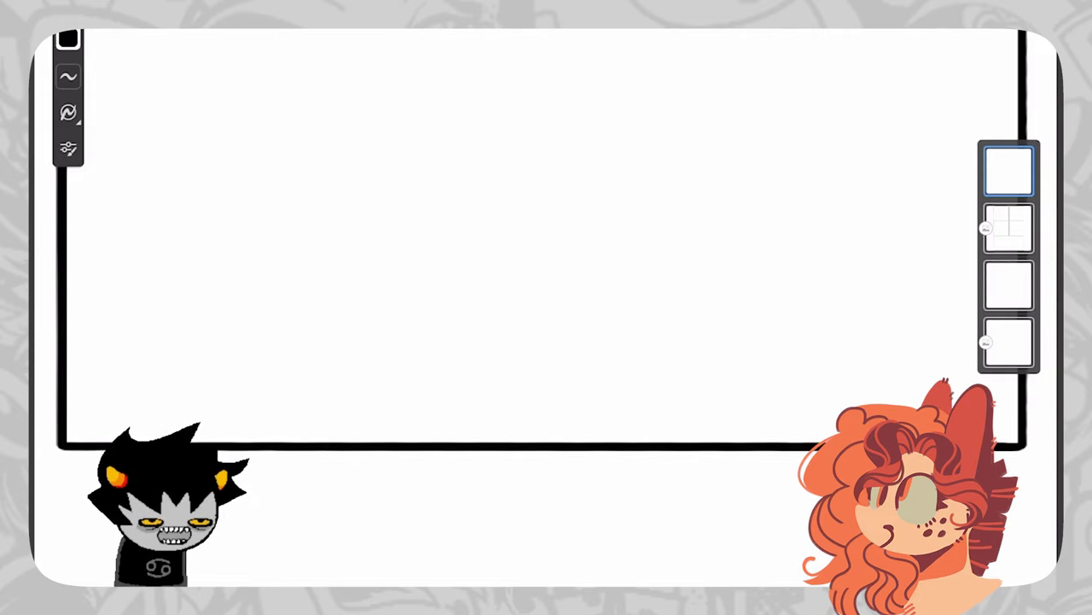
{"action": "scroll", "coordinate": [546, 307], "scroll_direction": "up", "scroll_amount": 1}
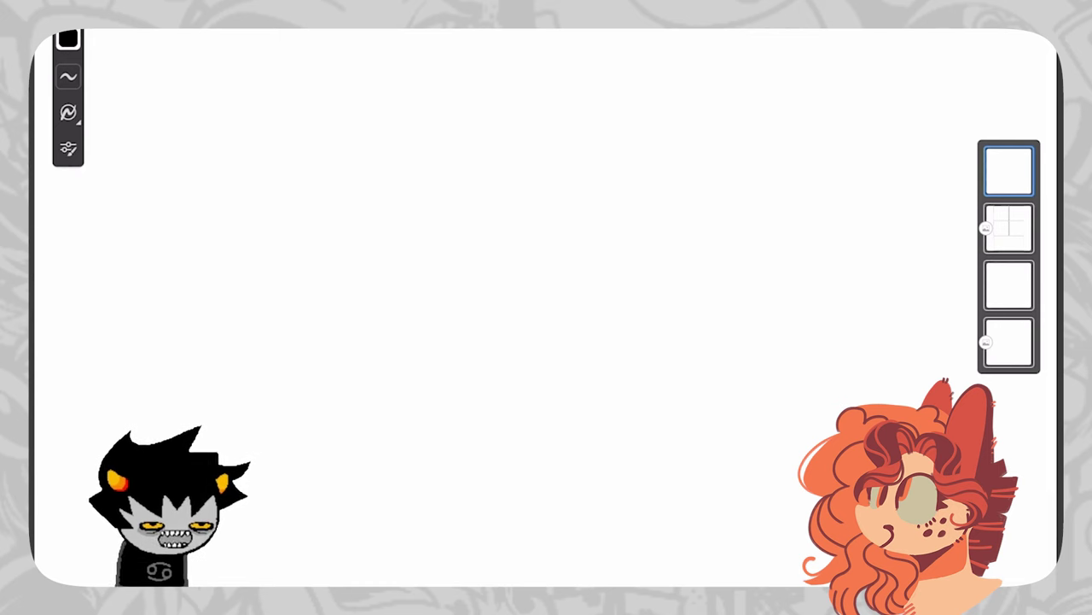
{"action": "left_click_drag", "start_coordinate": [409, 160], "coordinate": [444, 125]}
{"action": "key", "text": "ctrl+z"}
{"action": "left_click", "coordinate": [68, 39]}
{"action": "left_click_drag", "start_coordinate": [154, 114], "coordinate": [153, 102]}
{"action": "mouse_move", "coordinate": [472, 99]}
{"action": "left_mouse_down"}
{"action": "mouse_move", "coordinate": [442, 172]}
{"action": "mouse_move", "coordinate": [480, 100]}
{"action": "mouse_move", "coordinate": [459, 109]}
{"action": "left_mouse_up"}
{"action": "left_click_drag", "start_coordinate": [515, 159], "coordinate": [415, 154]}
{"action": "left_click_drag", "start_coordinate": [432, 161], "coordinate": [403, 224]}
{"action": "mouse_move", "coordinate": [413, 188]}
{"action": "left_mouse_down"}
{"action": "mouse_move", "coordinate": [409, 239]}
{"action": "mouse_move", "coordinate": [450, 268]}
{"action": "left_mouse_up"}
{"action": "left_click_drag", "start_coordinate": [445, 262], "coordinate": [463, 268]}
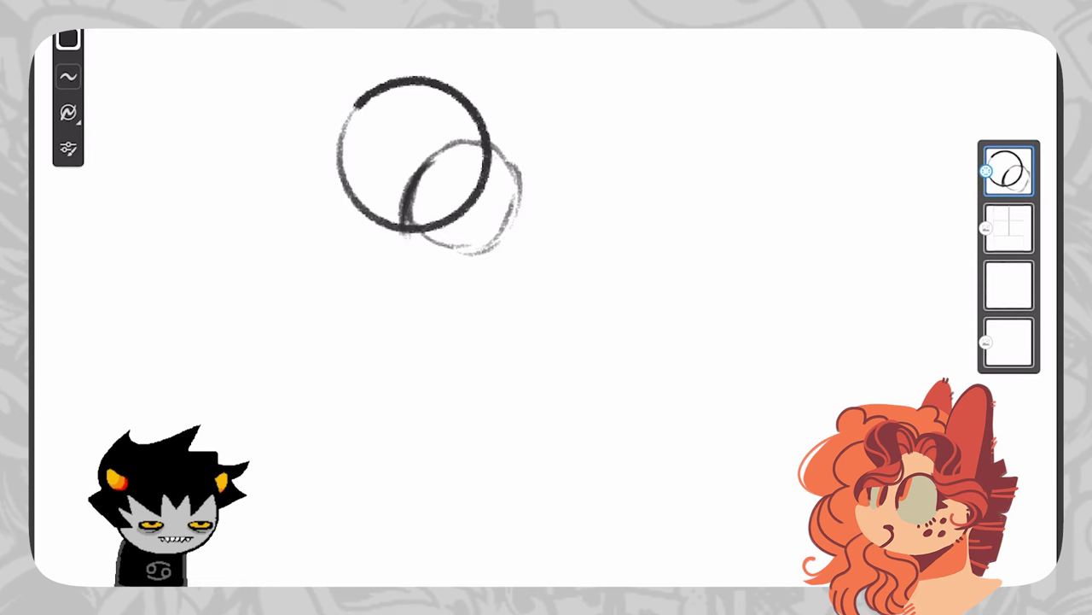
Rough in the arm marks under the head, the curved back, the belly line and a bent hind leg with its hoof
{"action": "left_click_drag", "start_coordinate": [345, 196], "coordinate": [325, 210]}
{"action": "left_click_drag", "start_coordinate": [428, 171], "coordinate": [409, 264]}
{"action": "left_click_drag", "start_coordinate": [379, 223], "coordinate": [404, 259]}
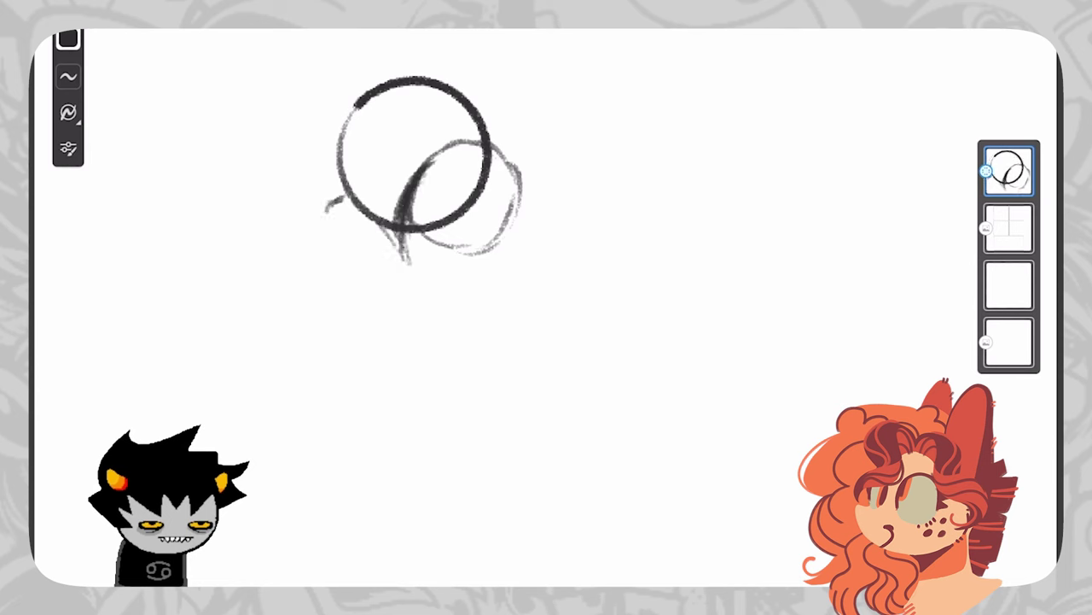
{"action": "mouse_move", "coordinate": [386, 431]}
{"action": "left_mouse_down"}
{"action": "mouse_move", "coordinate": [396, 413]}
{"action": "mouse_move", "coordinate": [412, 416]}
{"action": "left_mouse_up"}
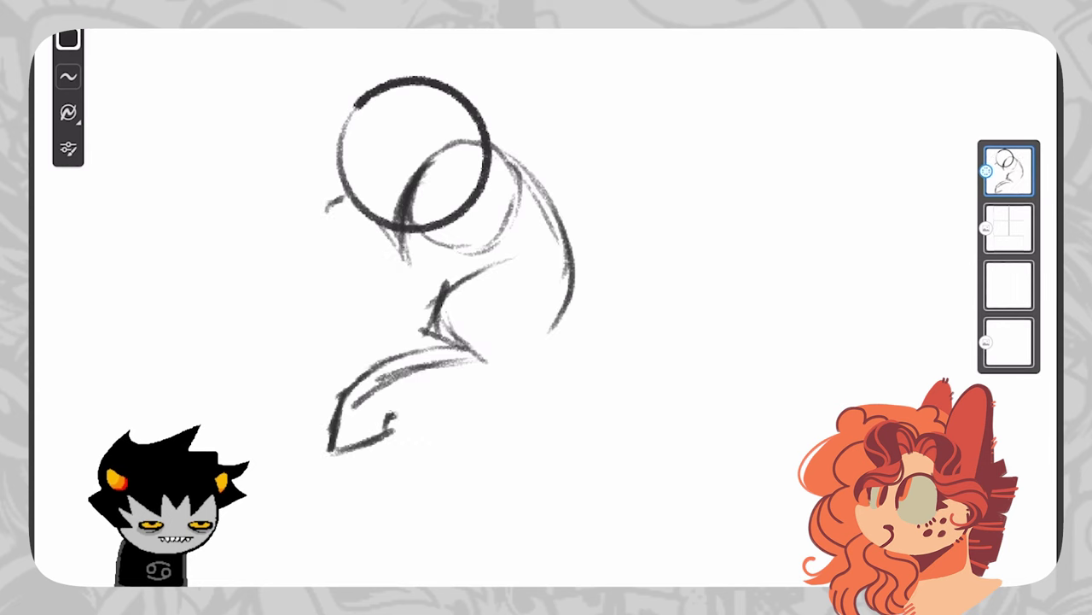
{"action": "mouse_move", "coordinate": [417, 418]}
{"action": "left_mouse_down"}
{"action": "mouse_move", "coordinate": [509, 376]}
{"action": "mouse_move", "coordinate": [427, 306]}
{"action": "mouse_move", "coordinate": [446, 249]}
{"action": "mouse_move", "coordinate": [533, 264]}
{"action": "left_mouse_up"}
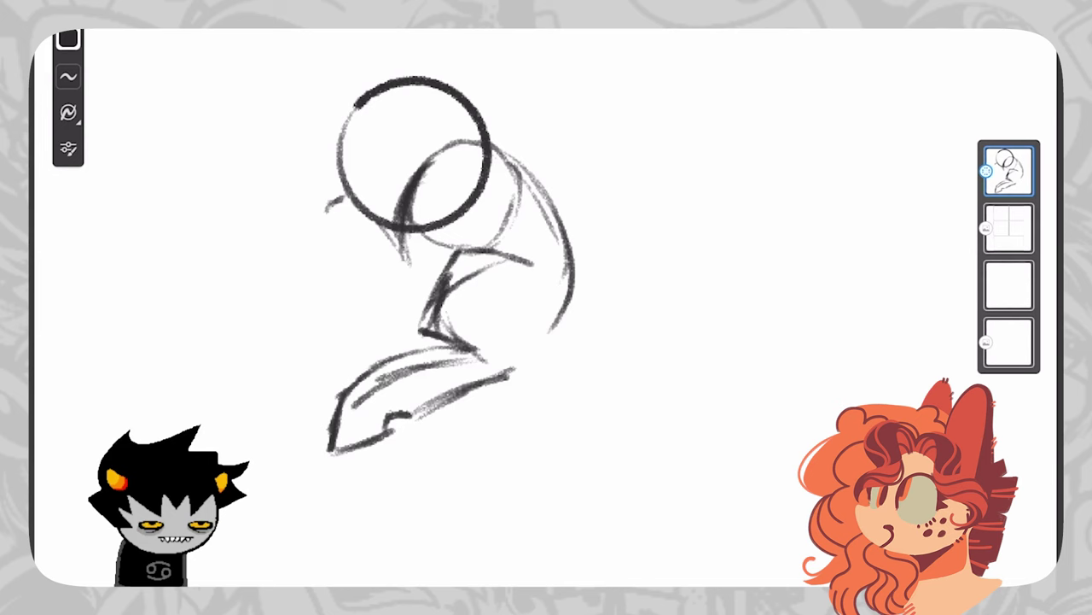
Select the belly and bent leg lines and shift them slightly forward beneath the head
{"action": "left_click", "coordinate": [31, 155]}
{"action": "mouse_move", "coordinate": [536, 312]}
{"action": "left_mouse_down"}
{"action": "mouse_move", "coordinate": [512, 246]}
{"action": "mouse_move", "coordinate": [536, 312]}
{"action": "left_mouse_up"}
{"action": "left_click", "coordinate": [453, 570]}
{"action": "left_click_drag", "start_coordinate": [459, 250], "coordinate": [436, 248]}
{"action": "left_click", "coordinate": [597, 570]}
{"action": "left_click", "coordinate": [32, 41]}
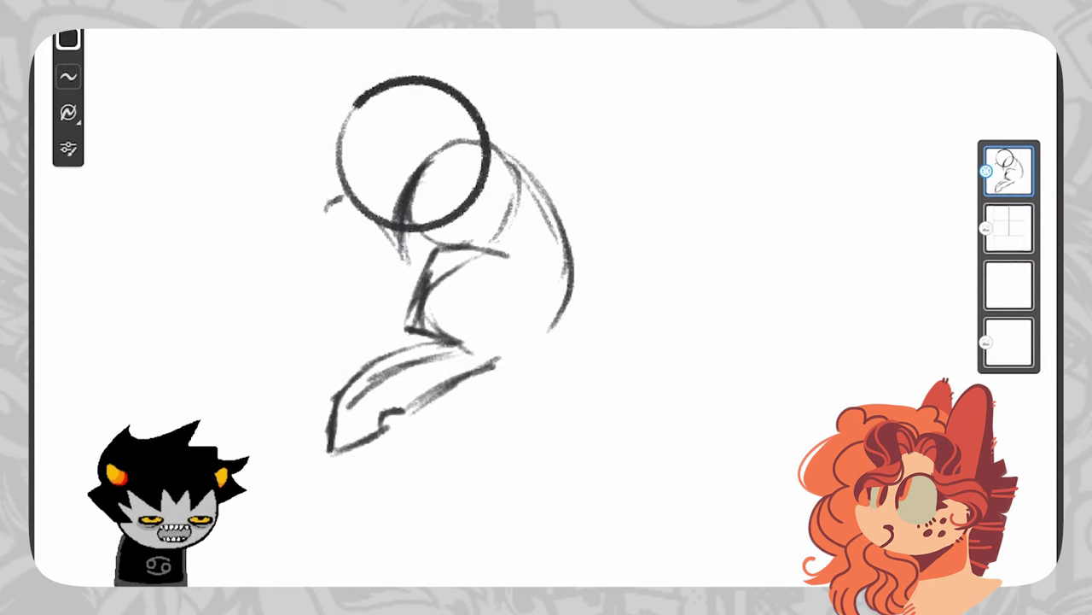
Add short strokes behind the knee, darken the lower back curve and sketch a line inside the hoof
{"action": "left_click_drag", "start_coordinate": [505, 334], "coordinate": [502, 350]}
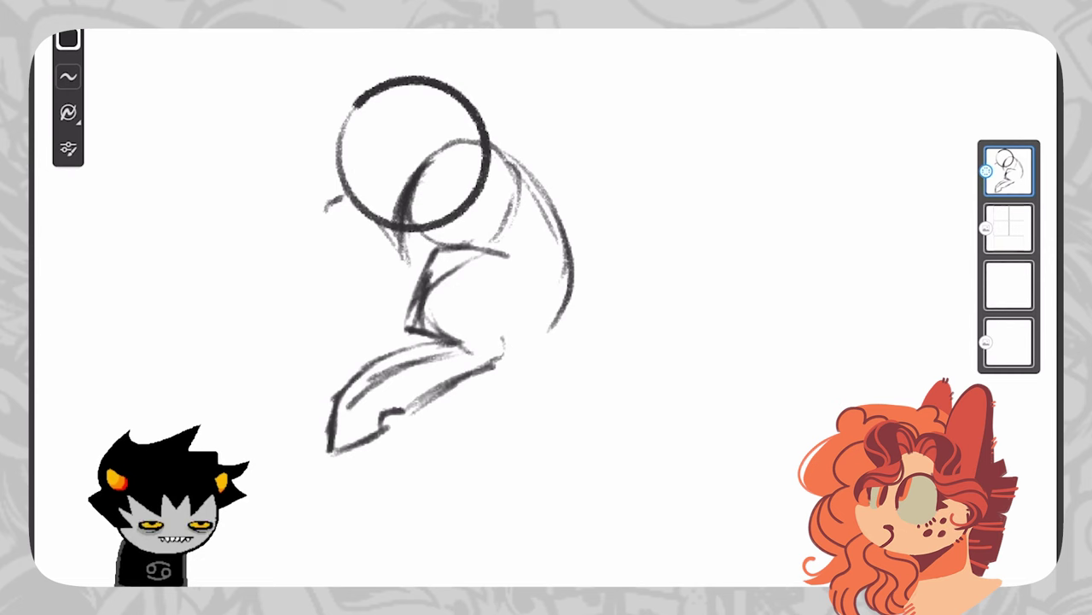
{"action": "left_click_drag", "start_coordinate": [574, 271], "coordinate": [555, 326]}
{"action": "left_click_drag", "start_coordinate": [334, 444], "coordinate": [378, 415]}
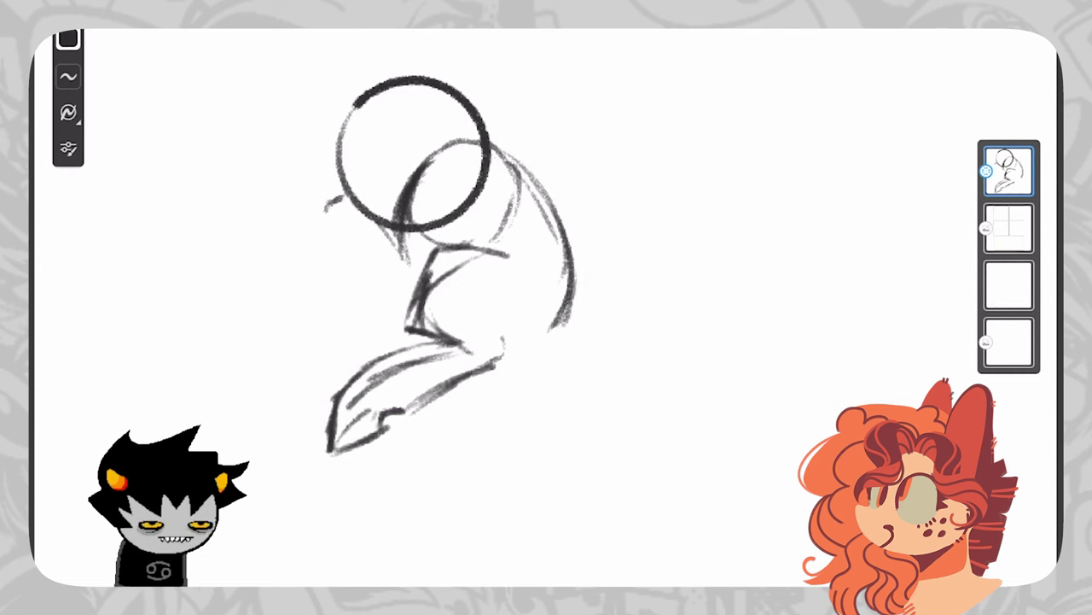
Select the bent leg's hoof and move it closer to the body to shorten the leg
{"action": "left_click", "coordinate": [31, 154]}
{"action": "mouse_move", "coordinate": [307, 401]}
{"action": "left_mouse_down"}
{"action": "mouse_move", "coordinate": [481, 381]}
{"action": "mouse_move", "coordinate": [301, 413]}
{"action": "left_mouse_up"}
{"action": "left_click_drag", "start_coordinate": [376, 406], "coordinate": [394, 398]}
{"action": "left_click", "coordinate": [598, 570]}
{"action": "left_click", "coordinate": [32, 41]}
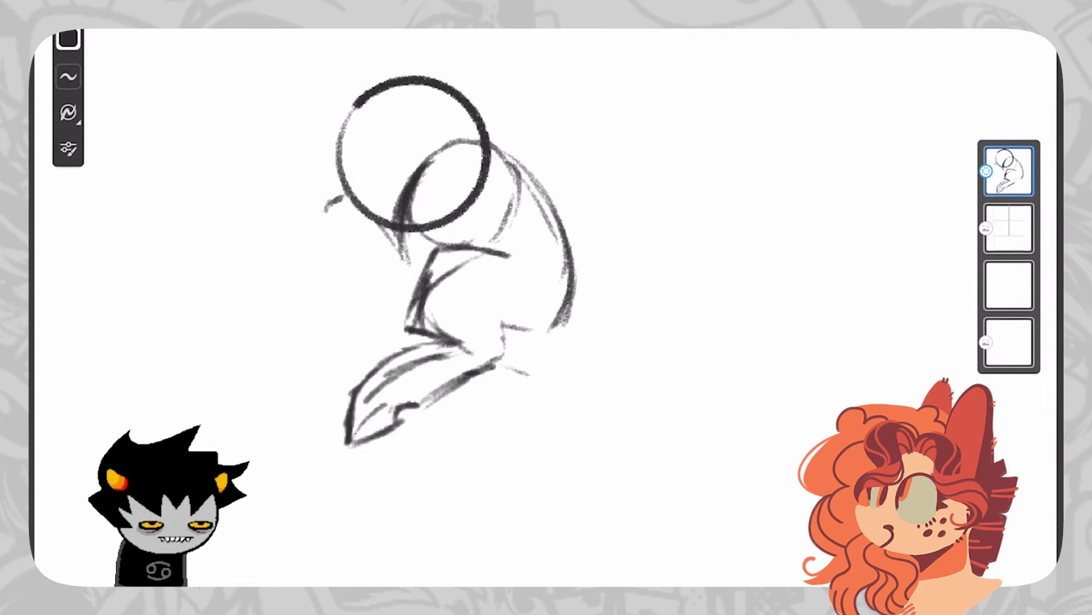
Sketch the second hind leg from the rump down to its hoof, with a darkened front edge
{"action": "mouse_move", "coordinate": [561, 324]}
{"action": "left_mouse_down"}
{"action": "mouse_move", "coordinate": [599, 348]}
{"action": "mouse_move", "coordinate": [608, 339]}
{"action": "left_mouse_up"}
{"action": "left_click_drag", "start_coordinate": [502, 364], "coordinate": [536, 374]}
{"action": "left_click_drag", "start_coordinate": [535, 375], "coordinate": [565, 381]}
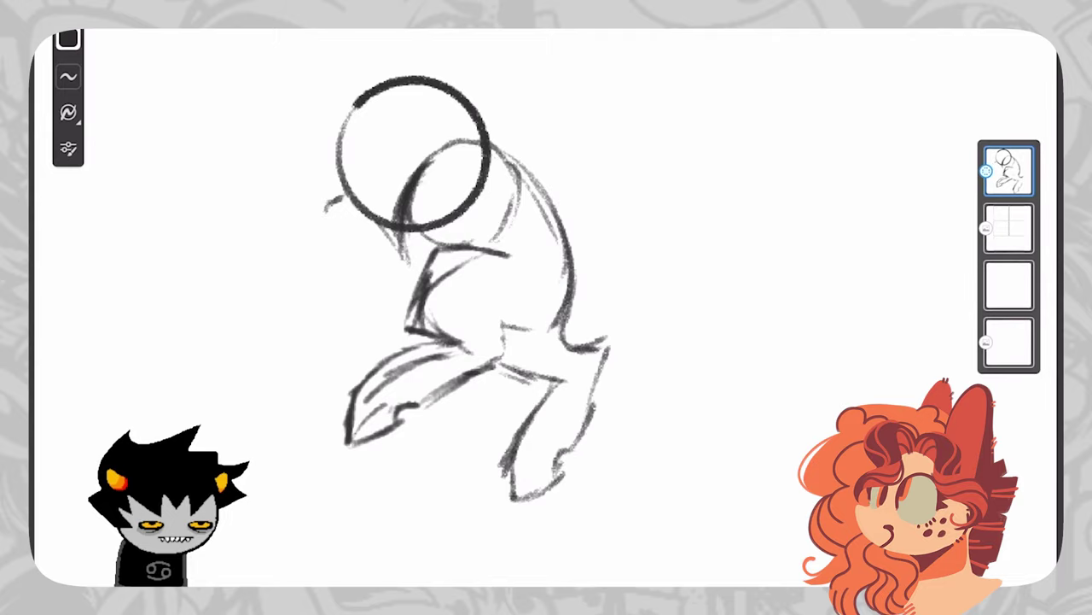
{"action": "left_click_drag", "start_coordinate": [609, 346], "coordinate": [591, 398]}
{"action": "left_click_drag", "start_coordinate": [501, 364], "coordinate": [559, 380]}
{"action": "left_click_drag", "start_coordinate": [561, 381], "coordinate": [510, 437]}
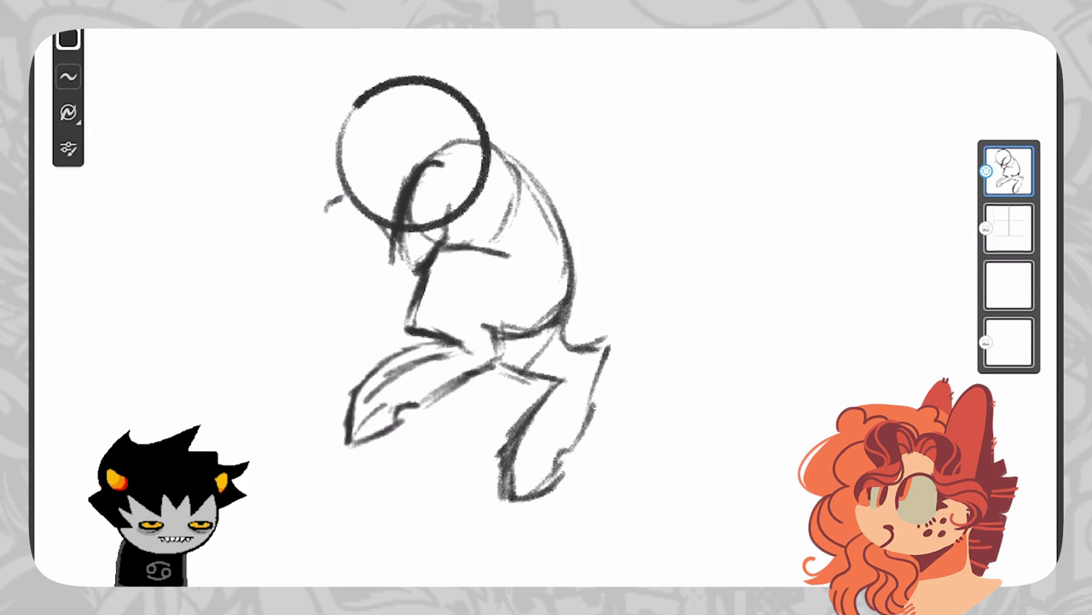
Sketch the forearm raised to the face and the other front hoof hanging below it
{"action": "mouse_move", "coordinate": [345, 202]}
{"action": "left_mouse_down"}
{"action": "mouse_move", "coordinate": [340, 240]}
{"action": "mouse_move", "coordinate": [418, 281]}
{"action": "mouse_move", "coordinate": [435, 259]}
{"action": "mouse_move", "coordinate": [359, 281]}
{"action": "left_mouse_up"}
{"action": "mouse_move", "coordinate": [351, 204]}
{"action": "left_mouse_down"}
{"action": "mouse_move", "coordinate": [325, 317]}
{"action": "mouse_move", "coordinate": [369, 302]}
{"action": "left_mouse_up"}
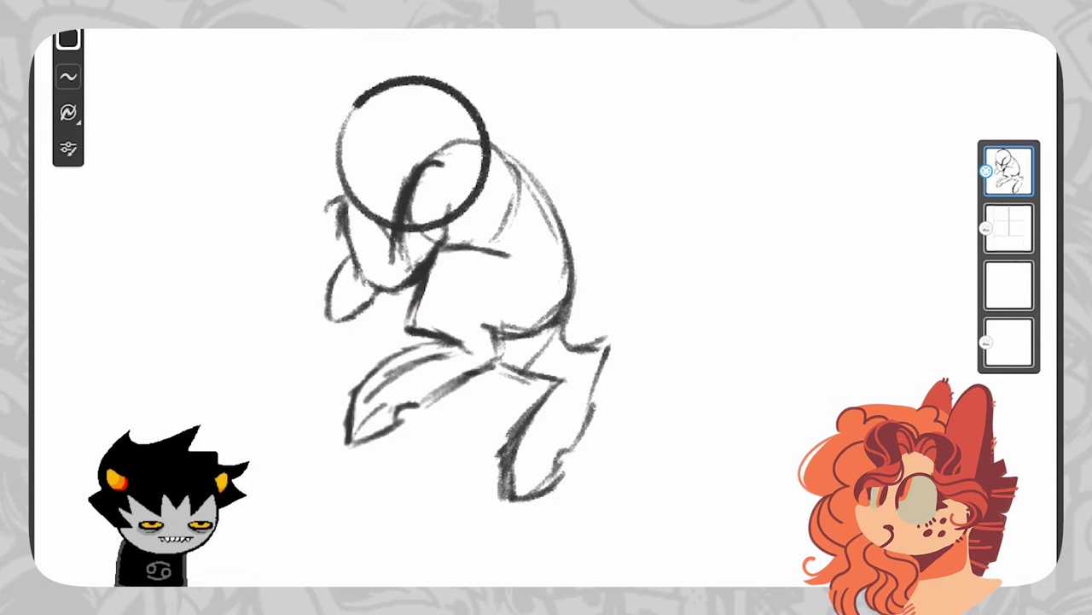
{"action": "mouse_move", "coordinate": [350, 259]}
{"action": "left_mouse_down"}
{"action": "mouse_move", "coordinate": [327, 328]}
{"action": "mouse_move", "coordinate": [371, 302]}
{"action": "mouse_move", "coordinate": [371, 285]}
{"action": "left_mouse_up"}
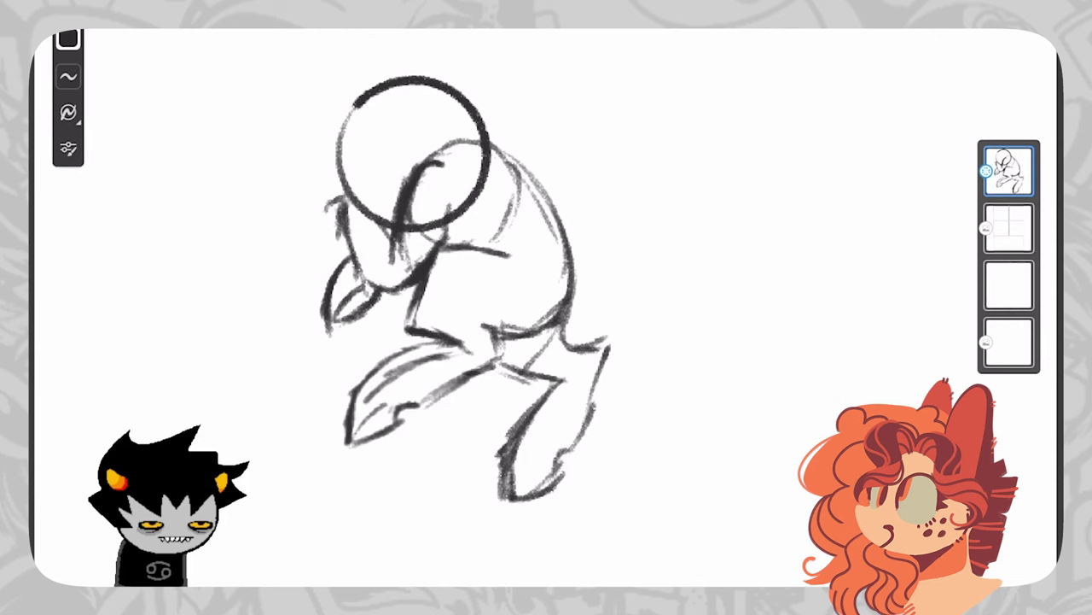
{"action": "mouse_move", "coordinate": [339, 187]}
{"action": "left_mouse_down"}
{"action": "mouse_move", "coordinate": [347, 249]}
{"action": "mouse_move", "coordinate": [348, 210]}
{"action": "left_mouse_up"}
Erase the upper part of the head circle, redraw it slightly smaller and darken the shoulder and back line
{"action": "scroll", "coordinate": [452, 286], "scroll_direction": "up", "scroll_amount": 2}
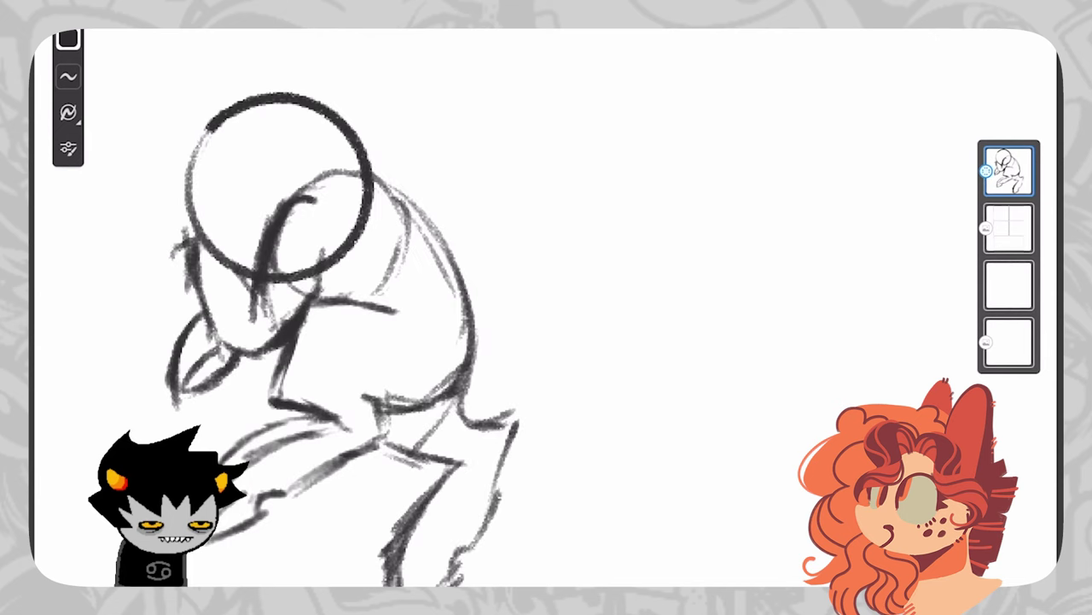
{"action": "mouse_move", "coordinate": [224, 256]}
{"action": "left_mouse_down"}
{"action": "mouse_move", "coordinate": [241, 130]}
{"action": "mouse_move", "coordinate": [307, 122]}
{"action": "mouse_move", "coordinate": [357, 164]}
{"action": "mouse_move", "coordinate": [359, 189]}
{"action": "left_mouse_up"}
{"action": "key", "text": "e"}
{"action": "mouse_move", "coordinate": [193, 234]}
{"action": "left_mouse_down"}
{"action": "mouse_move", "coordinate": [246, 102]}
{"action": "mouse_move", "coordinate": [367, 161]}
{"action": "left_mouse_up"}
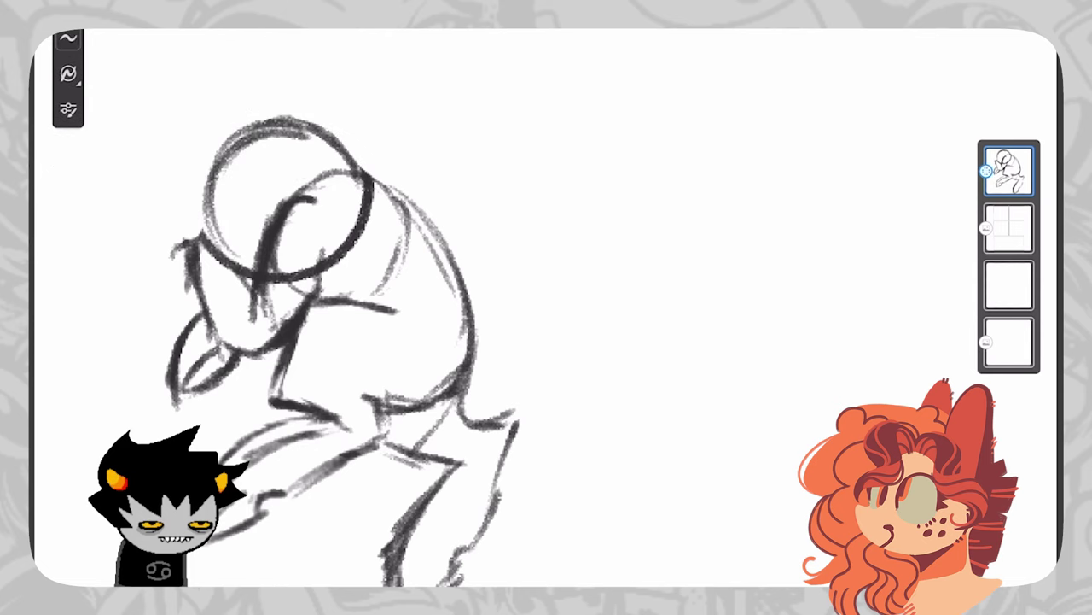
{"action": "key", "text": "b"}
{"action": "mouse_move", "coordinate": [295, 198]}
{"action": "left_mouse_down"}
{"action": "mouse_move", "coordinate": [328, 184]}
{"action": "mouse_move", "coordinate": [388, 195]}
{"action": "mouse_move", "coordinate": [445, 247]}
{"action": "left_mouse_up"}
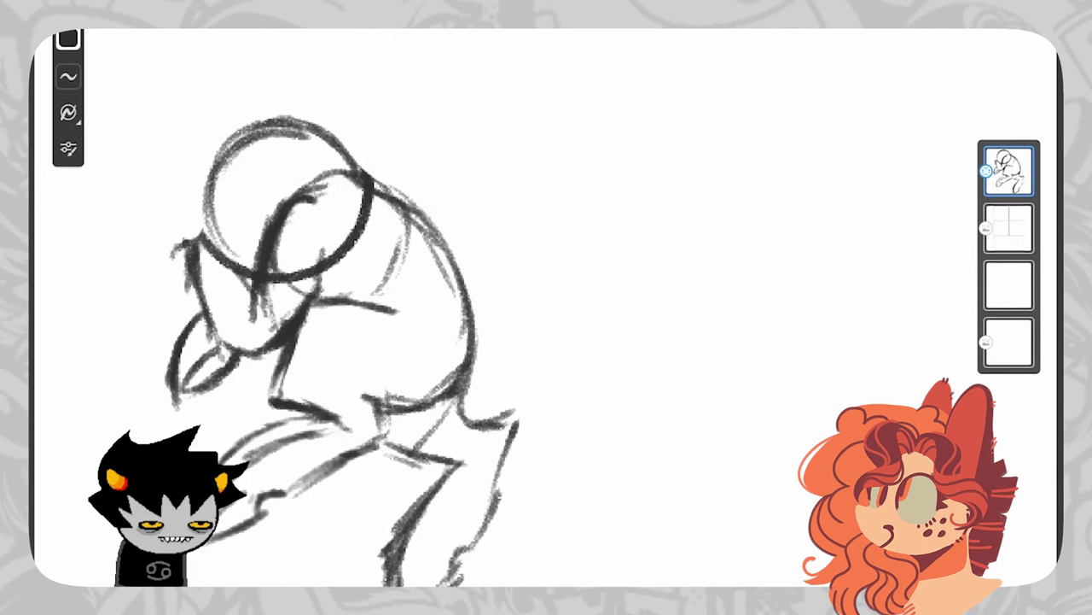
Reinforce the line from the neck into the back and the lower contour of the raised forearm
{"action": "left_click_drag", "start_coordinate": [328, 333], "coordinate": [301, 297]}
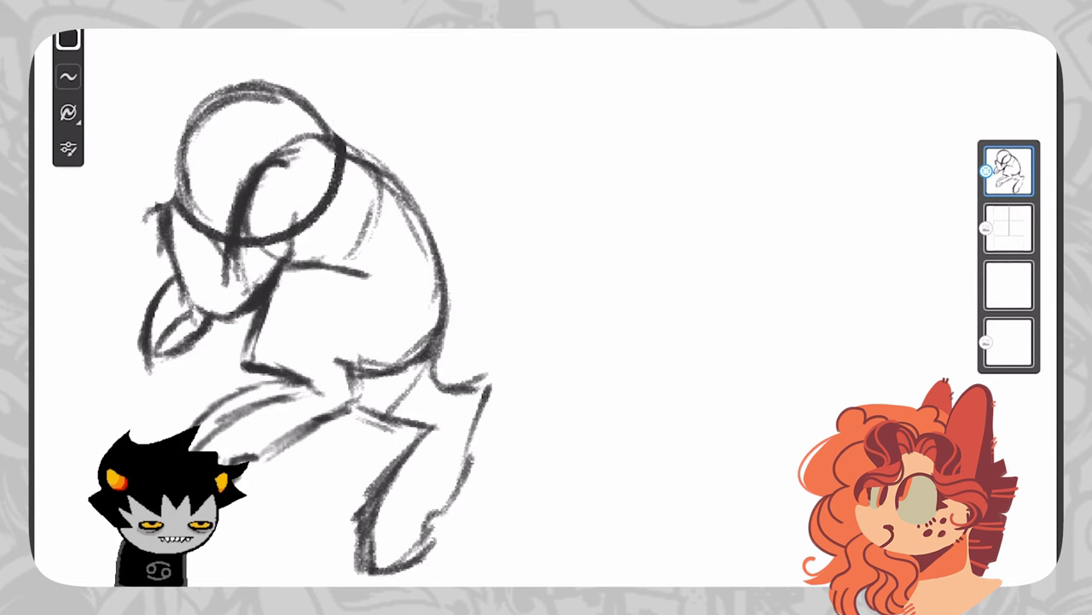
{"action": "left_click_drag", "start_coordinate": [304, 141], "coordinate": [367, 166]}
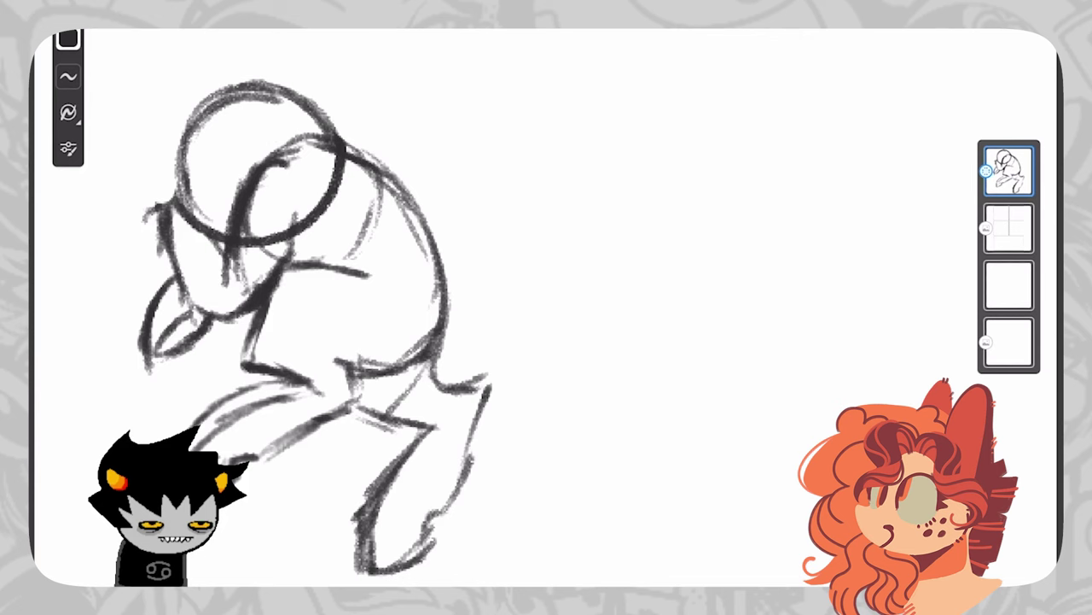
{"action": "left_click_drag", "start_coordinate": [174, 255], "coordinate": [213, 308]}
{"action": "mouse_move", "coordinate": [195, 294]}
{"action": "left_mouse_down"}
{"action": "mouse_move", "coordinate": [234, 311]}
{"action": "mouse_move", "coordinate": [267, 241]}
{"action": "left_mouse_up"}
Erase the head and chest circle lines crossing the raised arm and torso, and strengthen the forearm's lower edge
{"action": "key", "text": "e"}
{"action": "left_click_drag", "start_coordinate": [248, 236], "coordinate": [263, 178]}
{"action": "left_click_drag", "start_coordinate": [273, 256], "coordinate": [341, 162]}
{"action": "mouse_move", "coordinate": [352, 254]}
{"action": "left_mouse_down"}
{"action": "mouse_move", "coordinate": [376, 198]}
{"action": "mouse_move", "coordinate": [403, 215]}
{"action": "left_mouse_up"}
{"action": "key", "text": "b"}
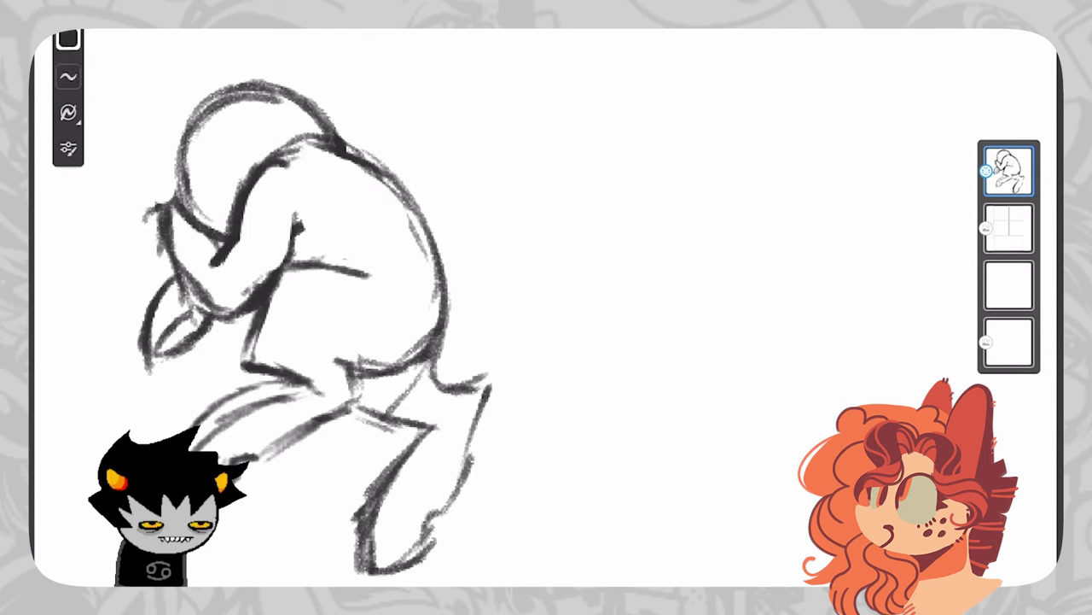
{"action": "left_click_drag", "start_coordinate": [197, 295], "coordinate": [266, 280]}
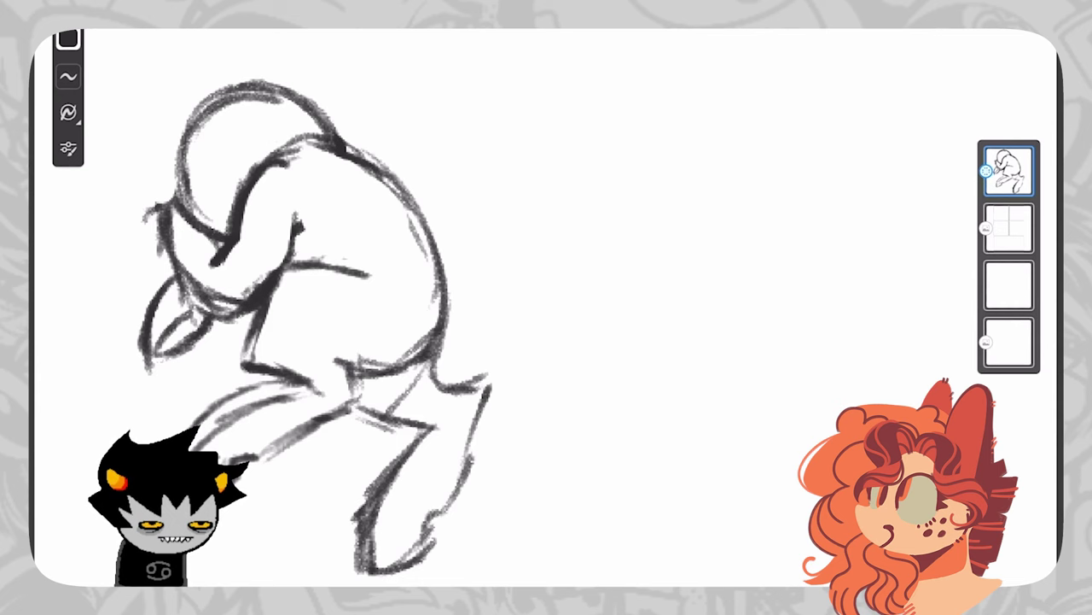
Sketch a folded wing's front edge from the shoulder diagonally across the torso and darken the thigh's top line
{"action": "mouse_move", "coordinate": [316, 154]}
{"action": "left_mouse_down"}
{"action": "mouse_move", "coordinate": [325, 220]}
{"action": "mouse_move", "coordinate": [385, 305]}
{"action": "left_mouse_up"}
{"action": "left_click_drag", "start_coordinate": [335, 234], "coordinate": [381, 290]}
{"action": "left_click_drag", "start_coordinate": [344, 248], "coordinate": [391, 302]}
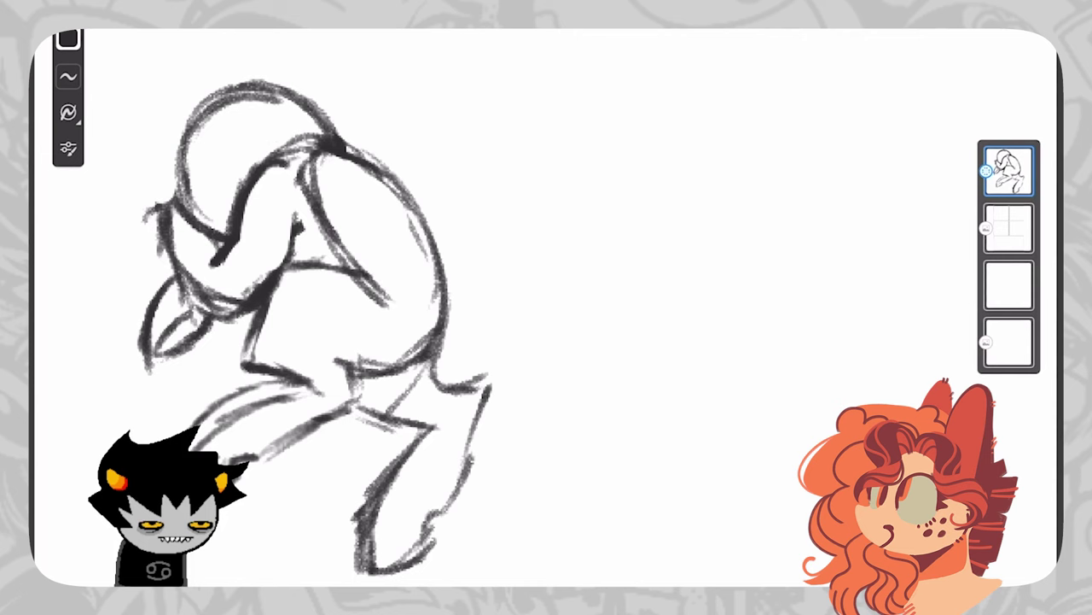
{"action": "mouse_move", "coordinate": [227, 393]}
{"action": "left_mouse_down"}
{"action": "mouse_move", "coordinate": [326, 379]}
{"action": "mouse_move", "coordinate": [328, 369]}
{"action": "left_mouse_up"}
{"action": "left_click_drag", "start_coordinate": [337, 241], "coordinate": [396, 305]}
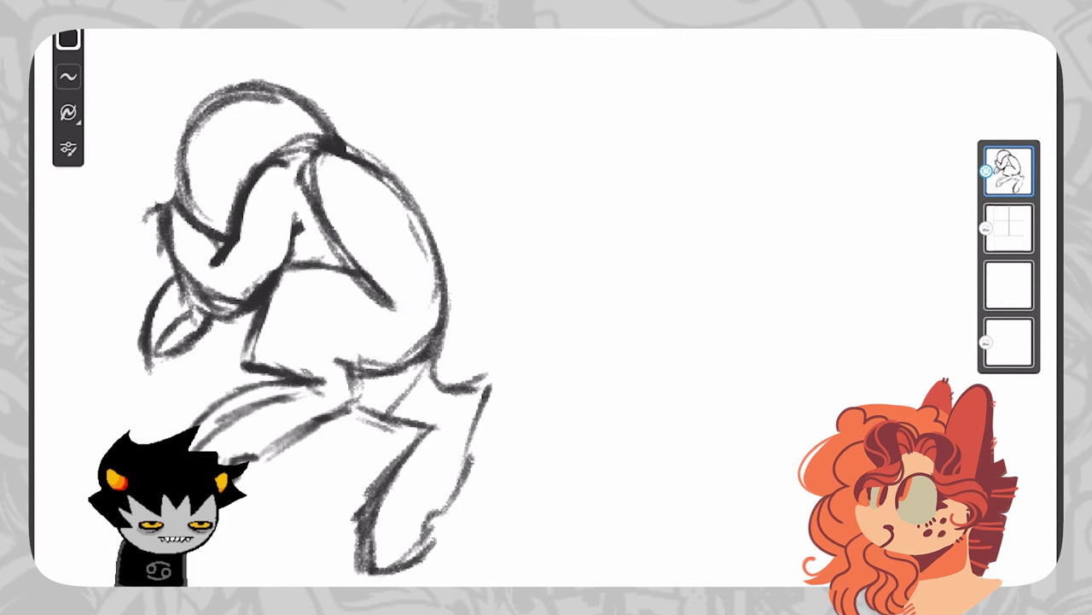
Sketch the inner feather tiers of the folded wing and thicken its front edge toward the rump
{"action": "left_click_drag", "start_coordinate": [350, 230], "coordinate": [341, 256]}
{"action": "left_click_drag", "start_coordinate": [355, 210], "coordinate": [374, 205]}
{"action": "left_click_drag", "start_coordinate": [353, 142], "coordinate": [380, 191]}
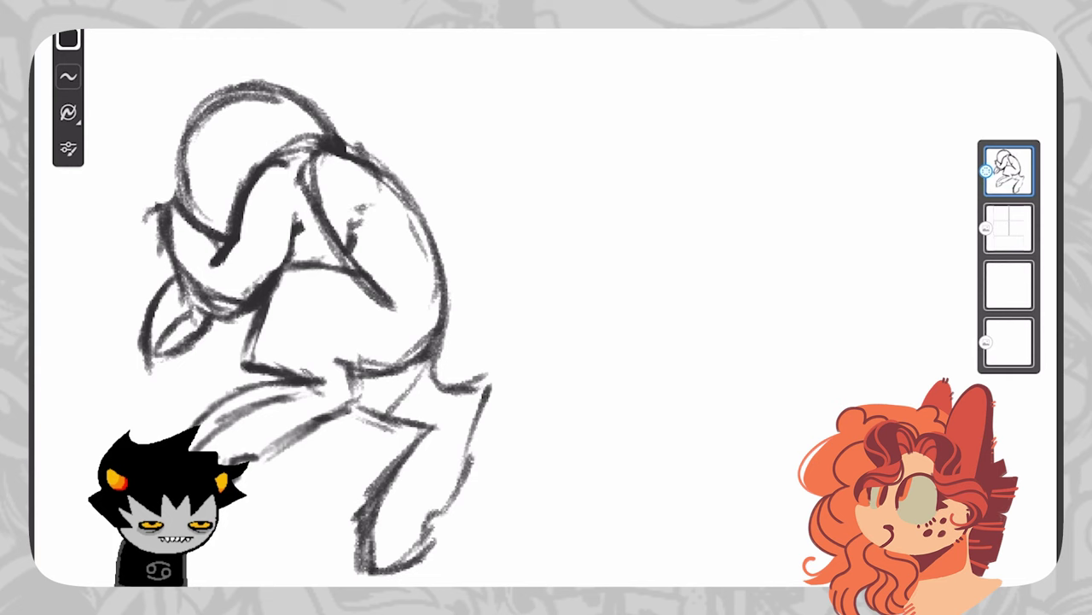
{"action": "mouse_move", "coordinate": [348, 259]}
{"action": "left_mouse_down"}
{"action": "mouse_move", "coordinate": [386, 300]}
{"action": "mouse_move", "coordinate": [370, 228]}
{"action": "left_mouse_up"}
{"action": "mouse_move", "coordinate": [384, 229]}
{"action": "left_mouse_down"}
{"action": "mouse_move", "coordinate": [405, 203]}
{"action": "mouse_move", "coordinate": [381, 175]}
{"action": "left_mouse_up"}
{"action": "mouse_move", "coordinate": [295, 184]}
{"action": "left_mouse_down"}
{"action": "mouse_move", "coordinate": [282, 203]}
{"action": "mouse_move", "coordinate": [360, 364]}
{"action": "left_mouse_up"}
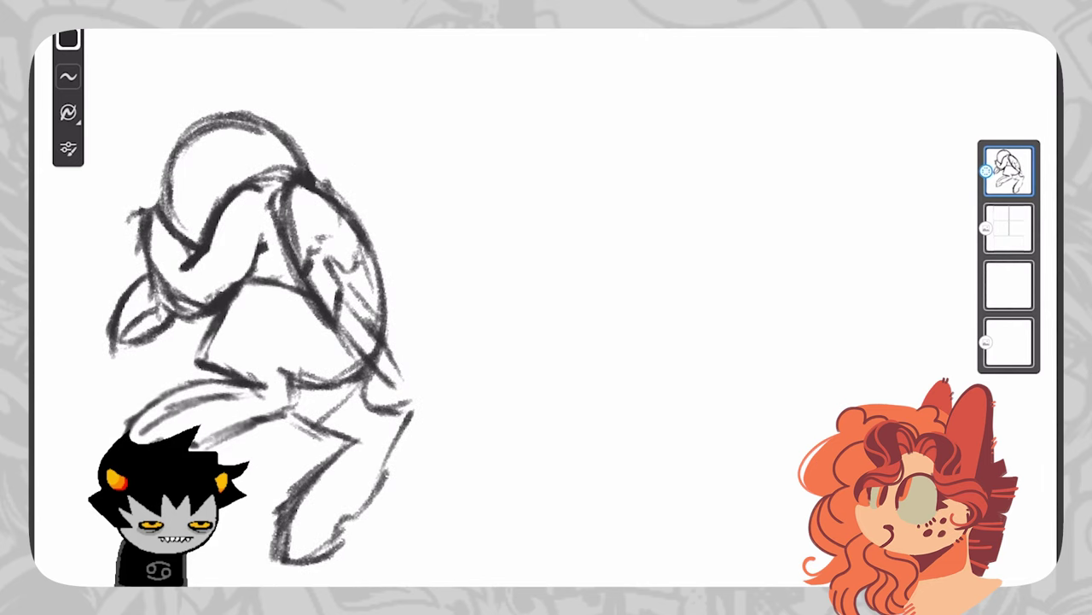
Extend the wing's long feathers past the rump and outline its outer edge along the back
{"action": "left_click_drag", "start_coordinate": [298, 280], "coordinate": [331, 325]}
{"action": "left_click_drag", "start_coordinate": [354, 224], "coordinate": [439, 392]}
{"action": "left_click_drag", "start_coordinate": [399, 300], "coordinate": [450, 418]}
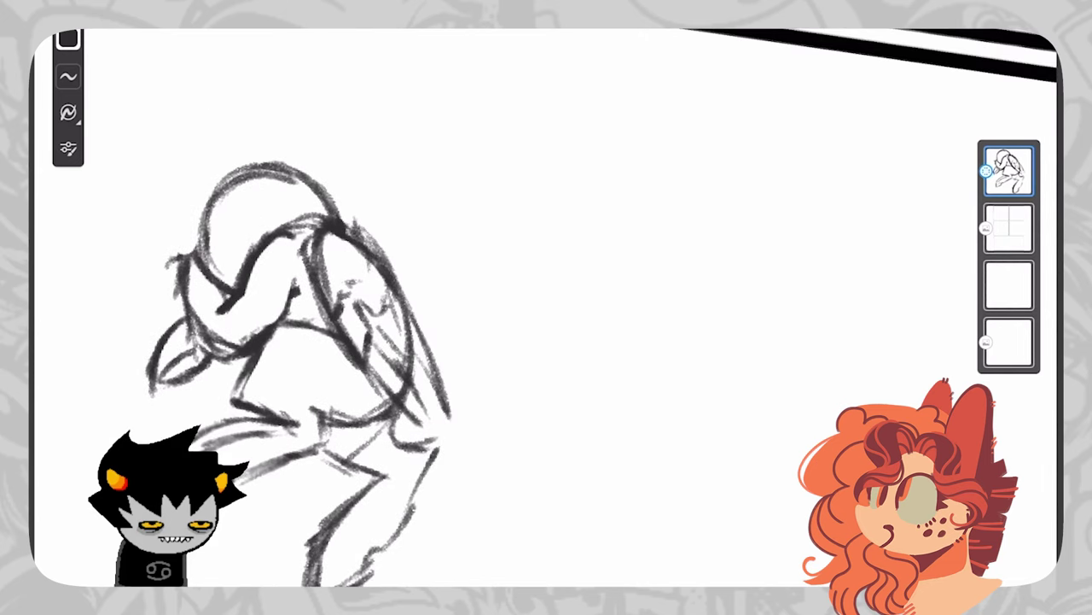
{"action": "left_click_drag", "start_coordinate": [427, 365], "coordinate": [450, 427]}
{"action": "mouse_move", "coordinate": [363, 363]}
{"action": "left_mouse_down"}
{"action": "mouse_move", "coordinate": [390, 283]}
{"action": "mouse_move", "coordinate": [404, 333]}
{"action": "mouse_move", "coordinate": [390, 347]}
{"action": "left_mouse_up"}
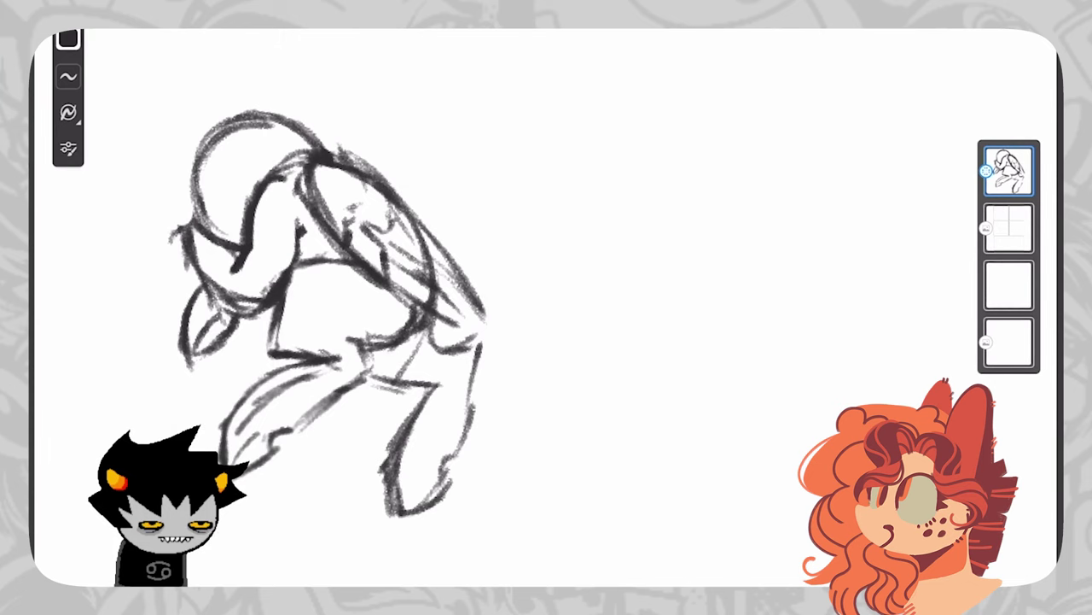
Sketch curved guide lines across the lowered head from the back of the neck to the forehead
{"action": "scroll", "coordinate": [309, 179], "scroll_direction": "up", "scroll_amount": 4}
{"action": "left_click_drag", "start_coordinate": [333, 273], "coordinate": [391, 250]}
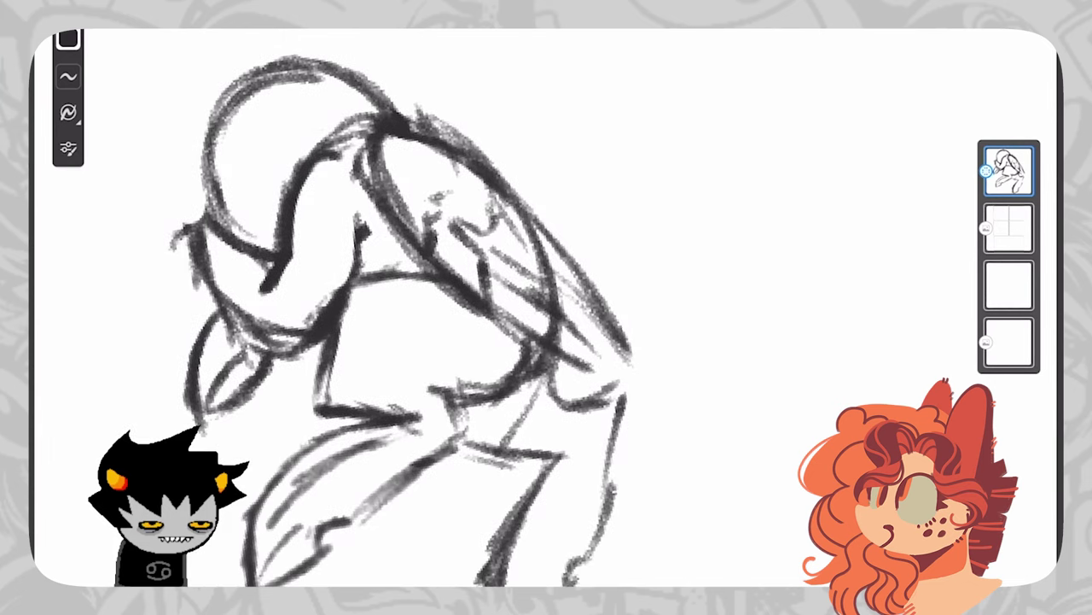
{"action": "left_click_drag", "start_coordinate": [315, 152], "coordinate": [207, 188]}
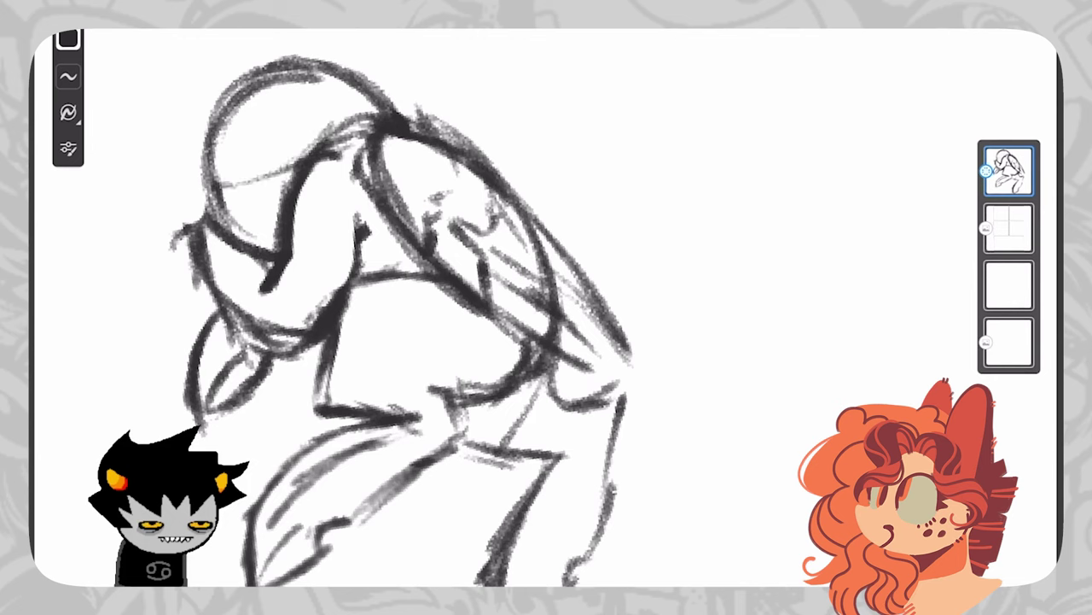
{"action": "left_click_drag", "start_coordinate": [375, 109], "coordinate": [195, 171]}
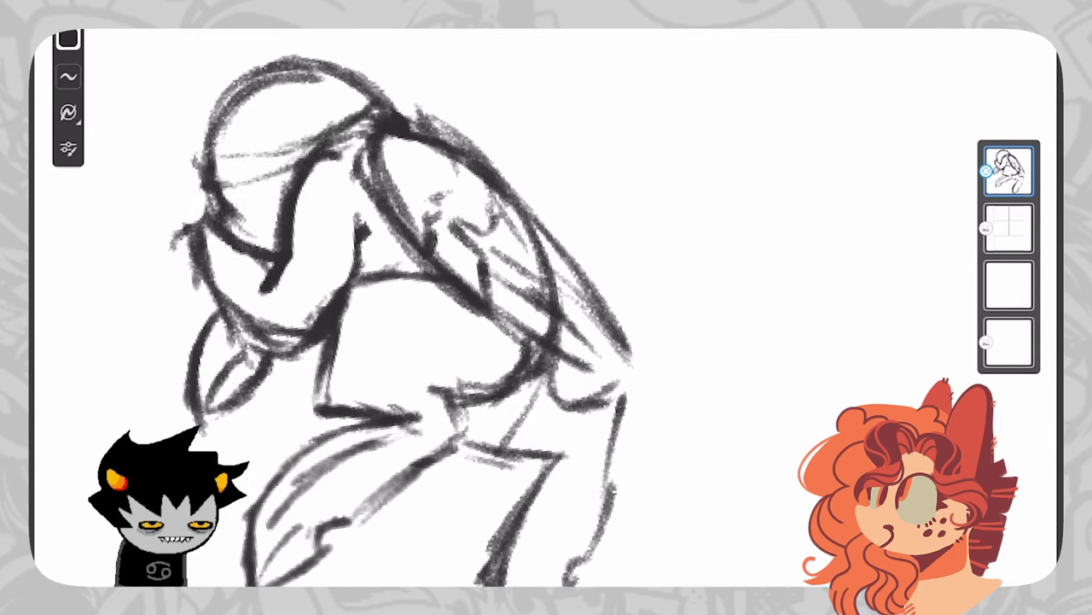
{"action": "left_click_drag", "start_coordinate": [274, 250], "coordinate": [279, 205]}
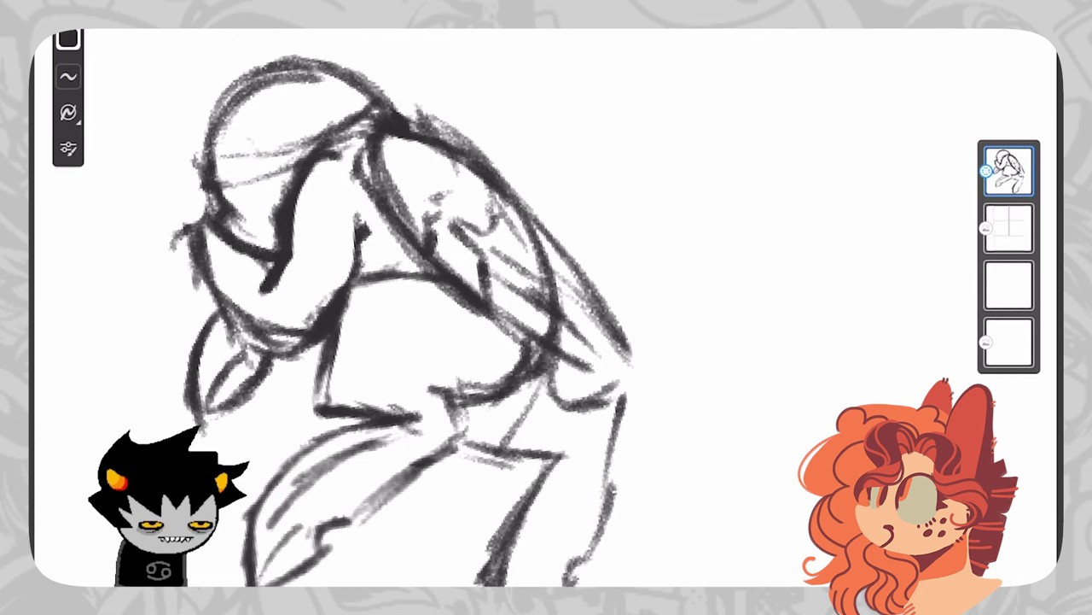
Sketch two pointed ears rising from the top of the pony's lowered head
{"action": "left_click_drag", "start_coordinate": [275, 118], "coordinate": [209, 58]}
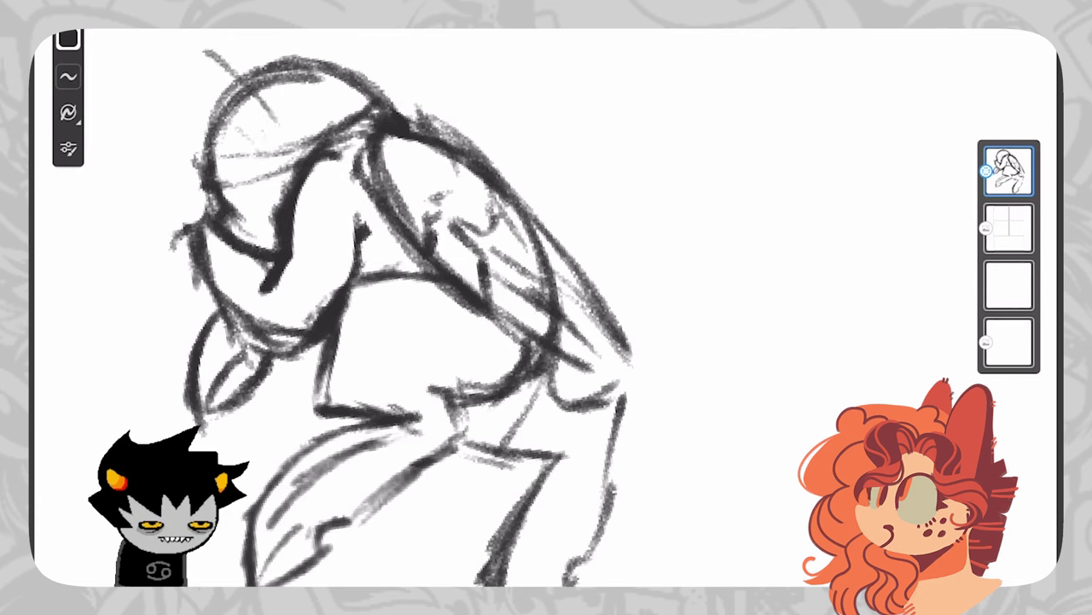
{"action": "left_click_drag", "start_coordinate": [197, 111], "coordinate": [243, 85]}
{"action": "left_click_drag", "start_coordinate": [210, 136], "coordinate": [158, 47]}
{"action": "left_click_drag", "start_coordinate": [297, 29], "coordinate": [336, 65]}
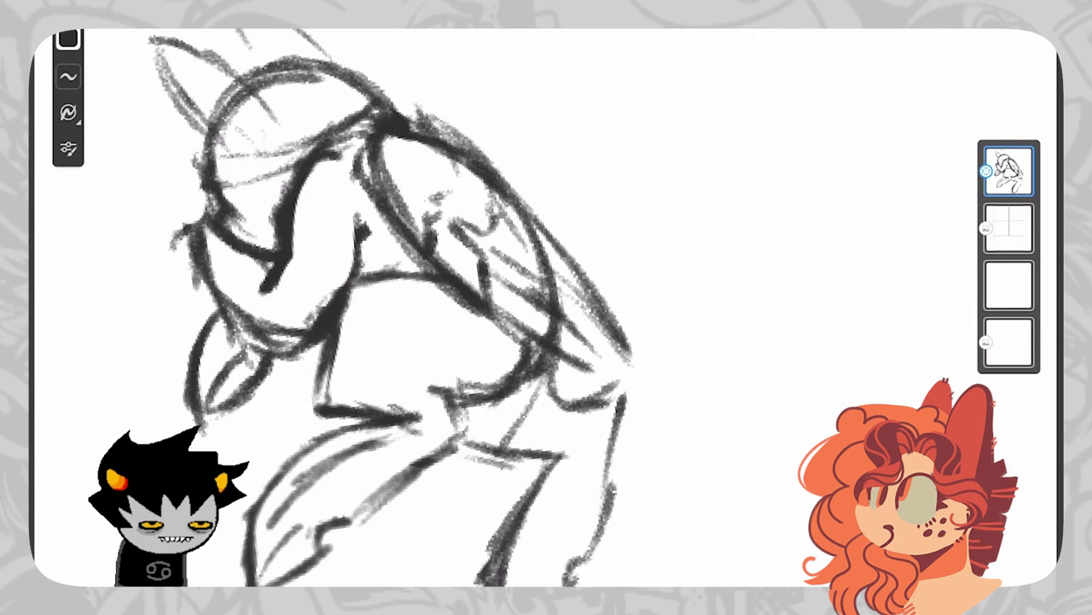
{"action": "mouse_move", "coordinate": [239, 29]}
{"action": "left_mouse_down"}
{"action": "mouse_move", "coordinate": [256, 62]}
{"action": "mouse_move", "coordinate": [358, 80]}
{"action": "left_mouse_up"}
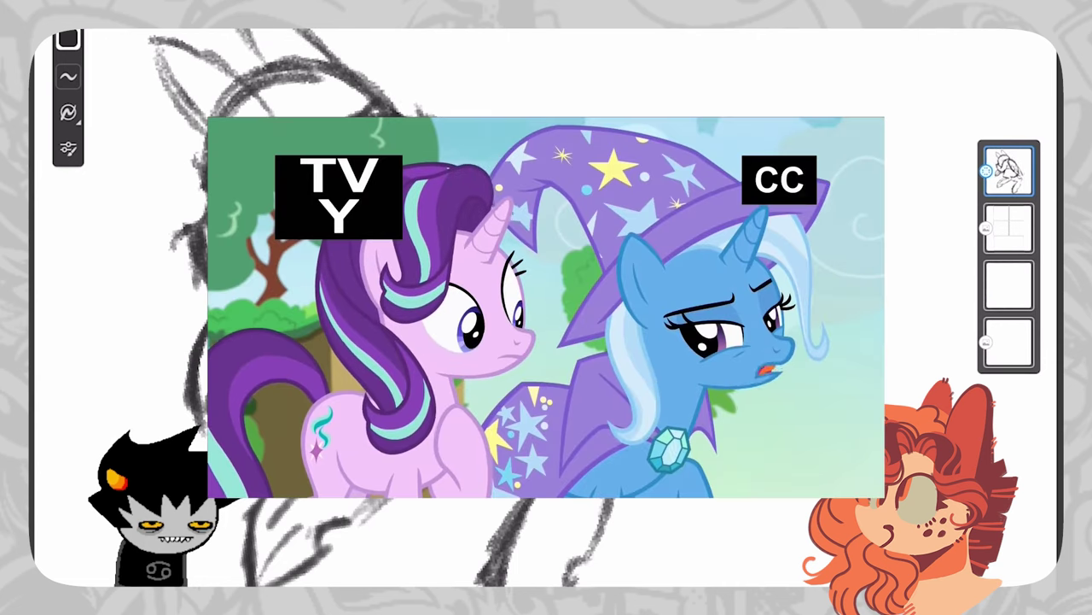
Move the whole pony sketch slightly down and sideways within the wide panel
{"action": "scroll", "coordinate": [546, 307], "scroll_direction": "down", "scroll_amount": 5}
{"action": "key", "text": "v"}
{"action": "mouse_move", "coordinate": [553, 458]}
{"action": "left_mouse_down"}
{"action": "mouse_move", "coordinate": [590, 501]}
{"action": "mouse_move", "coordinate": [572, 479]}
{"action": "left_mouse_up"}
{"action": "key", "text": "Return"}
{"action": "scroll", "coordinate": [409, 282], "scroll_direction": "up", "scroll_amount": 3}
Sketch curved locks of mane falling forward from the pony's forehead over its front hooves
{"action": "mouse_move", "coordinate": [229, 200]}
{"action": "left_mouse_down"}
{"action": "mouse_move", "coordinate": [314, 189]}
{"action": "mouse_move", "coordinate": [236, 264]}
{"action": "mouse_move", "coordinate": [258, 273]}
{"action": "left_mouse_up"}
{"action": "mouse_move", "coordinate": [248, 234]}
{"action": "left_mouse_down"}
{"action": "mouse_move", "coordinate": [277, 286]}
{"action": "mouse_move", "coordinate": [314, 248]}
{"action": "left_mouse_up"}
{"action": "mouse_move", "coordinate": [322, 186]}
{"action": "left_mouse_down"}
{"action": "mouse_move", "coordinate": [282, 149]}
{"action": "mouse_move", "coordinate": [241, 167]}
{"action": "left_mouse_up"}
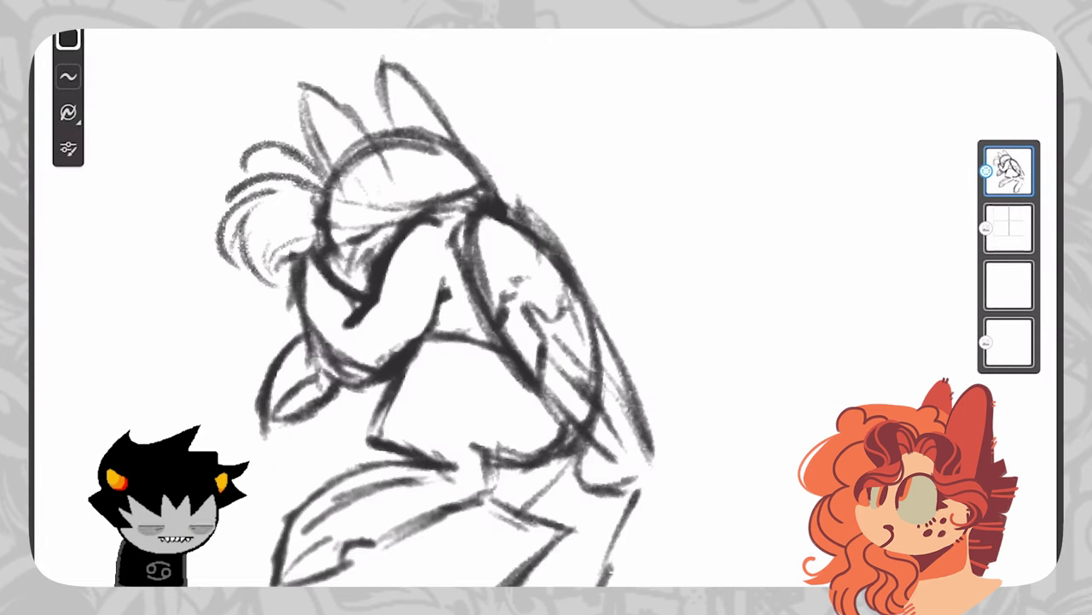
{"action": "left_click_drag", "start_coordinate": [327, 181], "coordinate": [244, 159]}
{"action": "left_click_drag", "start_coordinate": [282, 205], "coordinate": [253, 232]}
{"action": "left_click_drag", "start_coordinate": [294, 202], "coordinate": [265, 231]}
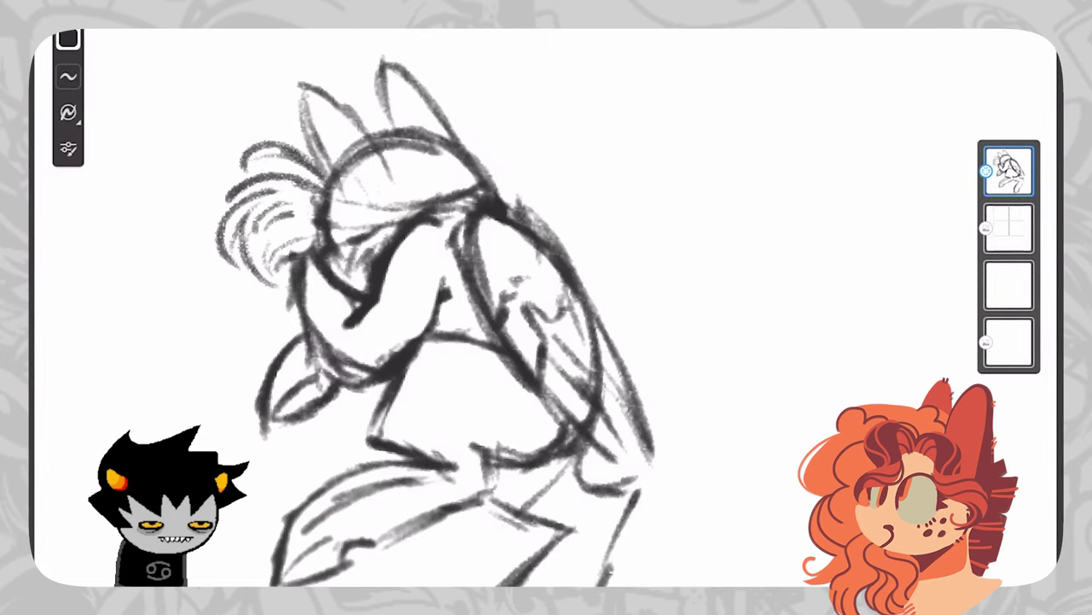
Sketch long curved tail strands sweeping from the rump down across the hind legs
{"action": "scroll", "coordinate": [427, 324], "scroll_direction": "down", "scroll_amount": 3}
{"action": "left_click_drag", "start_coordinate": [493, 286], "coordinate": [411, 337]}
{"action": "mouse_move", "coordinate": [464, 316]}
{"action": "left_mouse_down"}
{"action": "mouse_move", "coordinate": [395, 354]}
{"action": "mouse_move", "coordinate": [387, 439]}
{"action": "left_mouse_up"}
{"action": "left_click_drag", "start_coordinate": [432, 357], "coordinate": [395, 415]}
{"action": "left_click_drag", "start_coordinate": [514, 284], "coordinate": [412, 375]}
{"action": "left_click_drag", "start_coordinate": [522, 309], "coordinate": [338, 422]}
Round off the tail's lower curl around the hind leg and add its inner strands and tip
{"action": "left_click_drag", "start_coordinate": [372, 370], "coordinate": [350, 450]}
{"action": "left_click_drag", "start_coordinate": [377, 366], "coordinate": [424, 476]}
{"action": "left_click_drag", "start_coordinate": [391, 427], "coordinate": [426, 474]}
{"action": "left_click_drag", "start_coordinate": [432, 480], "coordinate": [528, 451]}
{"action": "left_click_drag", "start_coordinate": [446, 462], "coordinate": [515, 435]}
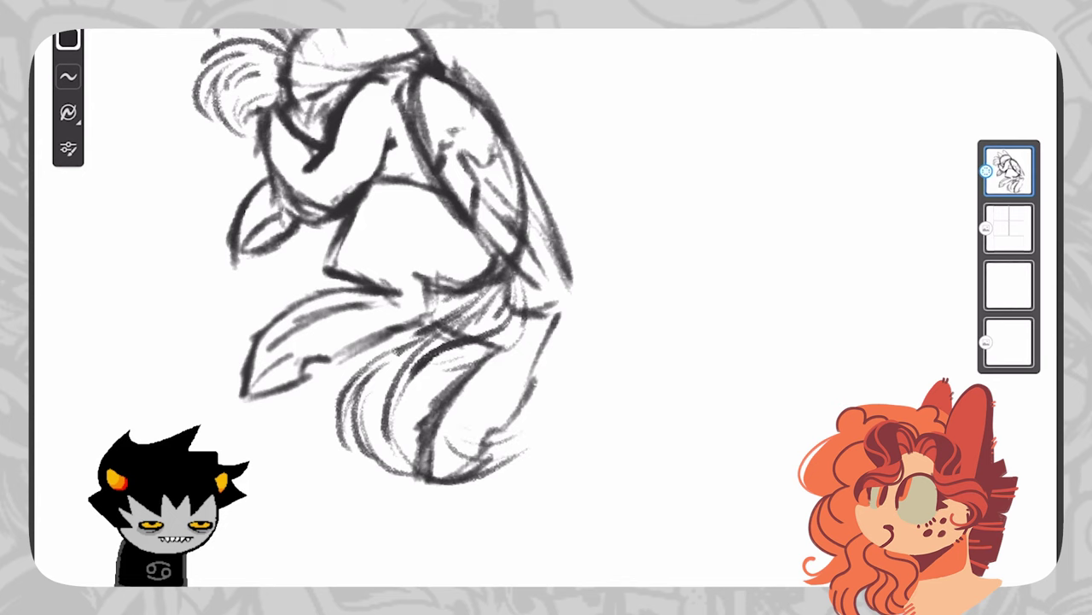
{"action": "left_click_drag", "start_coordinate": [483, 357], "coordinate": [470, 429]}
{"action": "left_click_drag", "start_coordinate": [512, 339], "coordinate": [477, 384]}
{"action": "scroll", "coordinate": [393, 290], "scroll_direction": "down", "scroll_amount": 2}
{"action": "scroll", "coordinate": [358, 290], "scroll_direction": "up", "scroll_amount": 2}
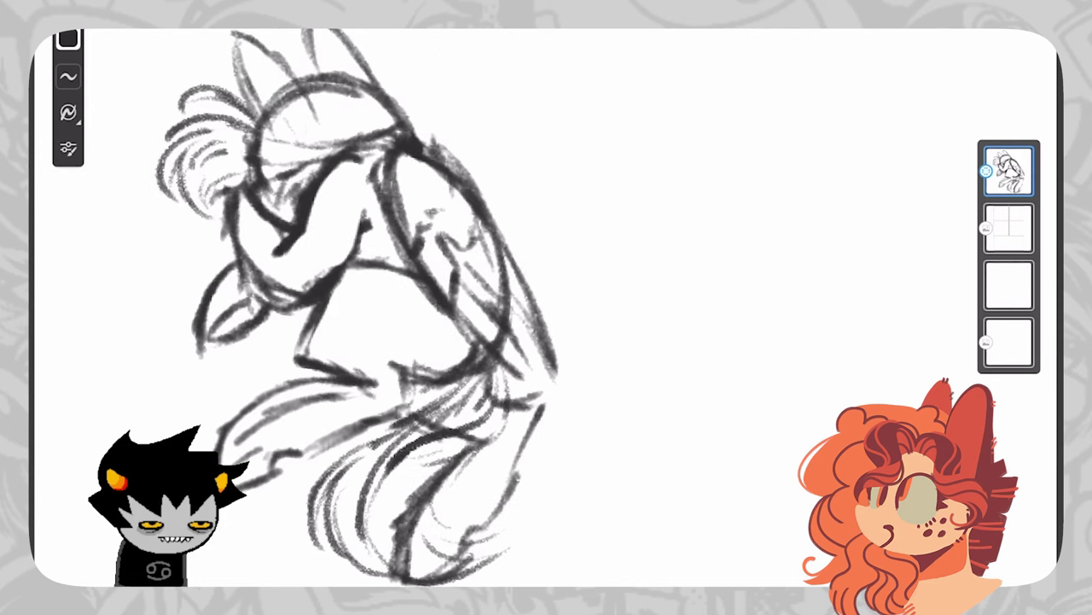
{"action": "scroll", "coordinate": [359, 290], "scroll_direction": "down", "scroll_amount": 3}
{"action": "scroll", "coordinate": [359, 290], "scroll_direction": "up", "scroll_amount": 3}
{"action": "left_click_drag", "start_coordinate": [408, 341], "coordinate": [305, 408]}
{"action": "scroll", "coordinate": [358, 291], "scroll_direction": "down", "scroll_amount": 2}
{"action": "scroll", "coordinate": [384, 281], "scroll_direction": "up", "scroll_amount": 2}
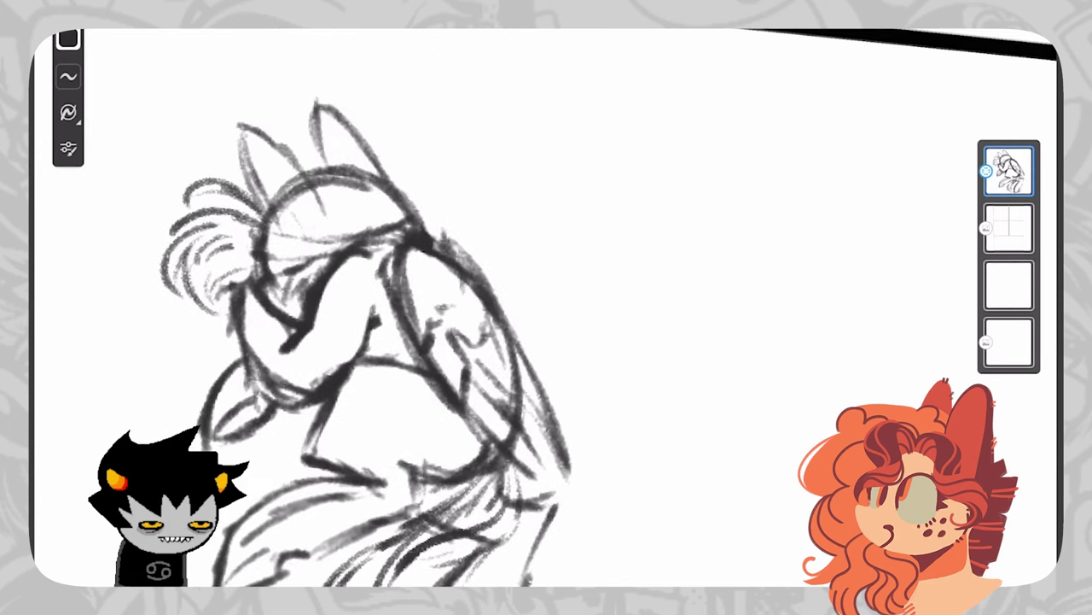
Add a rounded contour to the back of the head and redraw the near ear extending down onto it
{"action": "mouse_move", "coordinate": [300, 183]}
{"action": "left_mouse_down"}
{"action": "mouse_move", "coordinate": [412, 177]}
{"action": "mouse_move", "coordinate": [430, 210]}
{"action": "mouse_move", "coordinate": [413, 225]}
{"action": "left_mouse_up"}
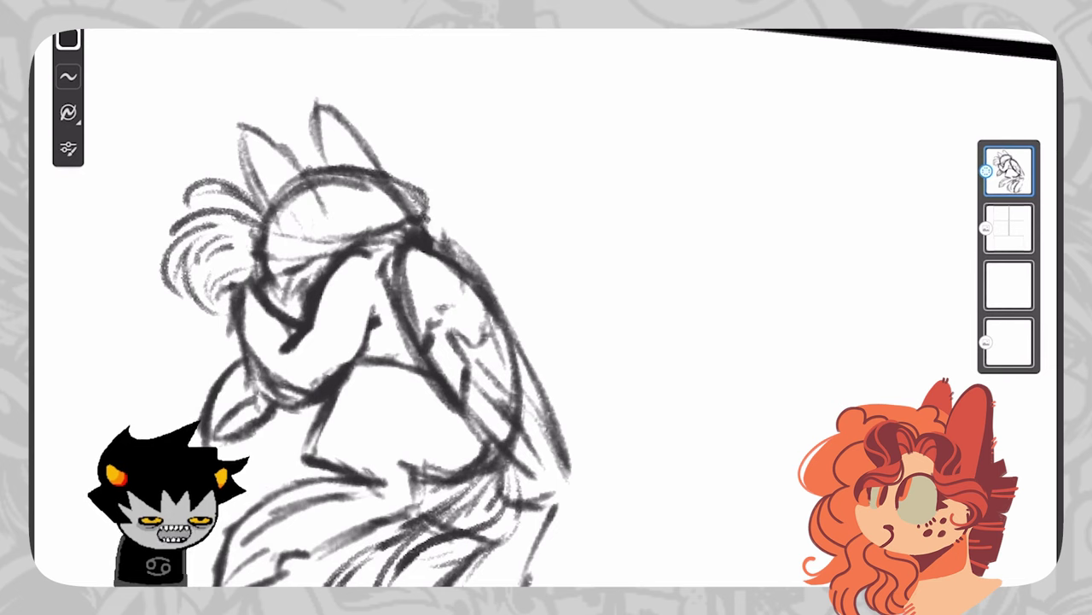
{"action": "mouse_move", "coordinate": [291, 234]}
{"action": "left_mouse_down"}
{"action": "mouse_move", "coordinate": [319, 176]}
{"action": "mouse_move", "coordinate": [252, 123]}
{"action": "left_mouse_up"}
{"action": "key", "text": "ctrl+z"}
{"action": "mouse_move", "coordinate": [301, 229]}
{"action": "left_mouse_down"}
{"action": "mouse_move", "coordinate": [258, 128]}
{"action": "mouse_move", "coordinate": [265, 191]}
{"action": "left_mouse_up"}
Lasso the folded wing and back area and shift it slightly inward toward the head
{"action": "scroll", "coordinate": [384, 324], "scroll_direction": "down", "scroll_amount": 3}
{"action": "scroll", "coordinate": [384, 324], "scroll_direction": "up", "scroll_amount": 1}
{"action": "key", "text": "l"}
{"action": "mouse_move", "coordinate": [531, 353]}
{"action": "left_mouse_down"}
{"action": "mouse_move", "coordinate": [401, 174]}
{"action": "mouse_move", "coordinate": [473, 357]}
{"action": "mouse_move", "coordinate": [530, 353]}
{"action": "left_mouse_up"}
{"action": "left_click", "coordinate": [454, 565]}
{"action": "left_click_drag", "start_coordinate": [452, 269], "coordinate": [431, 256]}
{"action": "left_click", "coordinate": [597, 565]}
Sketch another row of long feathers down the back and a short spiky tuft at the nape
{"action": "key", "text": "b"}
{"action": "left_click_drag", "start_coordinate": [408, 174], "coordinate": [504, 312]}
{"action": "left_click_drag", "start_coordinate": [437, 216], "coordinate": [495, 322]}
{"action": "left_click_drag", "start_coordinate": [452, 249], "coordinate": [507, 333]}
{"action": "left_click_drag", "start_coordinate": [401, 167], "coordinate": [416, 176]}
{"action": "mouse_move", "coordinate": [392, 170]}
{"action": "left_mouse_down"}
{"action": "mouse_move", "coordinate": [437, 138]}
{"action": "mouse_move", "coordinate": [456, 175]}
{"action": "left_mouse_up"}
{"action": "mouse_move", "coordinate": [413, 172]}
{"action": "left_mouse_down"}
{"action": "mouse_move", "coordinate": [432, 193]}
{"action": "mouse_move", "coordinate": [453, 172]}
{"action": "left_mouse_up"}
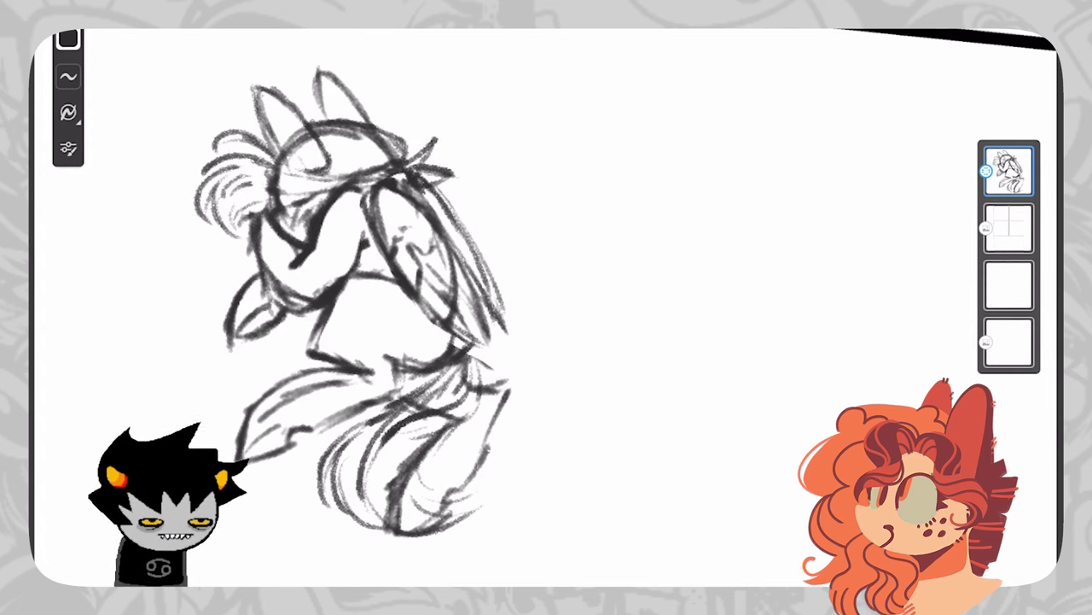
Redraw the line beneath the bent foreleg and sharpen the hind leg's outer edge down to the hoof
{"action": "scroll", "coordinate": [359, 214], "scroll_direction": "up", "scroll_amount": 2}
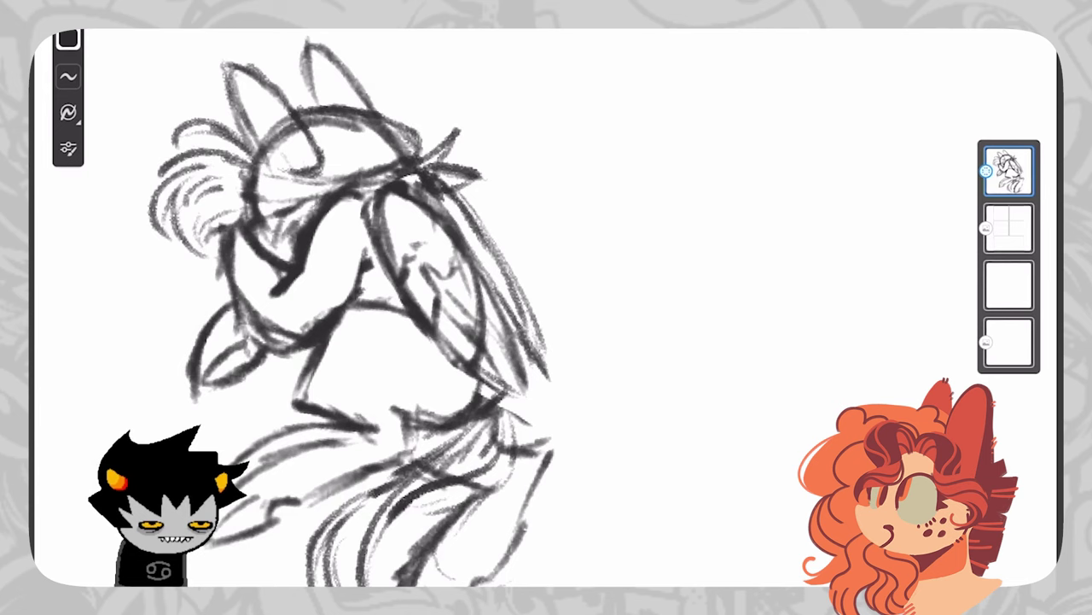
{"action": "left_click_drag", "start_coordinate": [278, 281], "coordinate": [259, 331]}
{"action": "key", "text": "ctrl+z"}
{"action": "left_click_drag", "start_coordinate": [278, 295], "coordinate": [286, 358]}
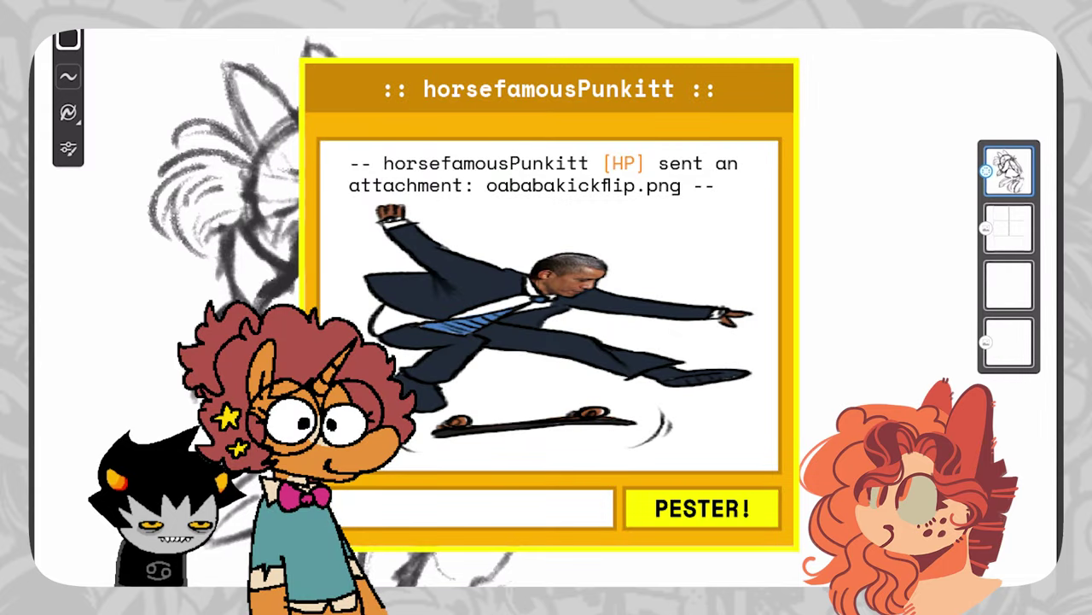
{"action": "scroll", "coordinate": [541, 348], "scroll_direction": "up", "scroll_amount": 2}
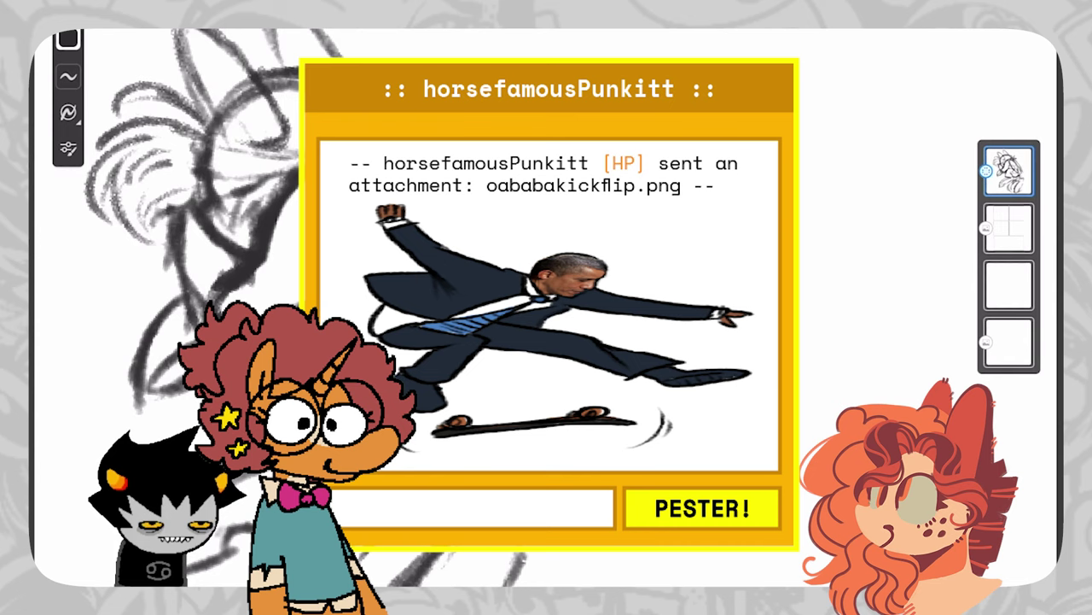
{"action": "scroll", "coordinate": [541, 307], "scroll_direction": "down", "scroll_amount": 2}
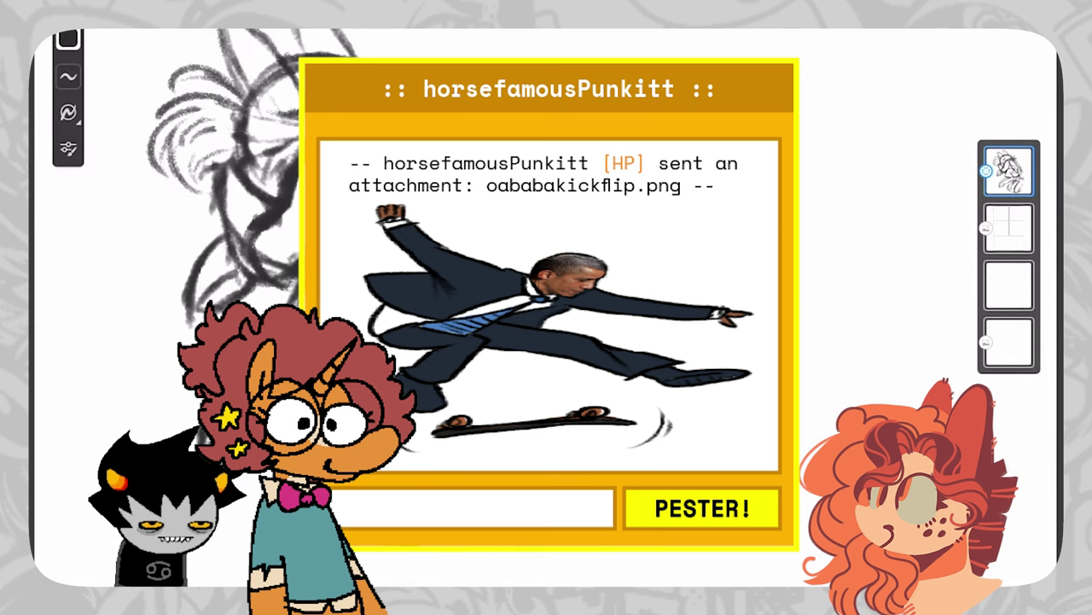
{"action": "key", "text": "e"}
{"action": "scroll", "coordinate": [541, 307], "scroll_direction": "down", "scroll_amount": 2}
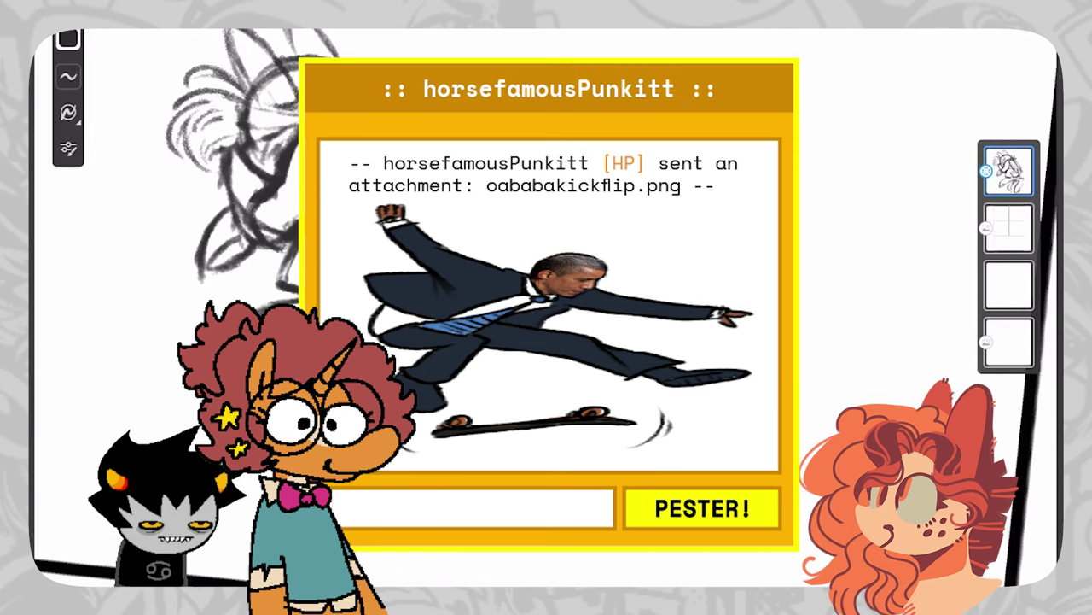
{"action": "scroll", "coordinate": [542, 308], "scroll_direction": "up", "scroll_amount": 2}
{"action": "mouse_move", "coordinate": [397, 434]}
{"action": "left_mouse_down"}
{"action": "mouse_move", "coordinate": [431, 396]}
{"action": "mouse_move", "coordinate": [461, 324]}
{"action": "left_mouse_up"}
{"action": "left_click_drag", "start_coordinate": [430, 318], "coordinate": [462, 323]}
{"action": "mouse_move", "coordinate": [401, 435]}
{"action": "left_mouse_down"}
{"action": "mouse_move", "coordinate": [369, 452]}
{"action": "mouse_move", "coordinate": [374, 466]}
{"action": "left_mouse_up"}
Add a layer beneath the pony sketch, draw a large ellipse around the pony, and reposition it
{"action": "scroll", "coordinate": [546, 308], "scroll_direction": "down", "scroll_amount": 2}
{"action": "left_click", "coordinate": [1008, 228]}
{"action": "key", "text": "ctrl+shift+n"}
{"action": "mouse_move", "coordinate": [271, 442]}
{"action": "left_mouse_down"}
{"action": "mouse_move", "coordinate": [326, 131]}
{"action": "mouse_move", "coordinate": [278, 129]}
{"action": "left_mouse_up"}
{"action": "key", "text": "v"}
{"action": "left_click_drag", "start_coordinate": [410, 305], "coordinate": [406, 287]}
{"action": "key", "text": "Return"}
Sketch ground cracks radiating from the ellipse on both sides and a few small rocks beyond its upper-right edge
{"action": "scroll", "coordinate": [547, 308], "scroll_direction": "up", "scroll_amount": 1}
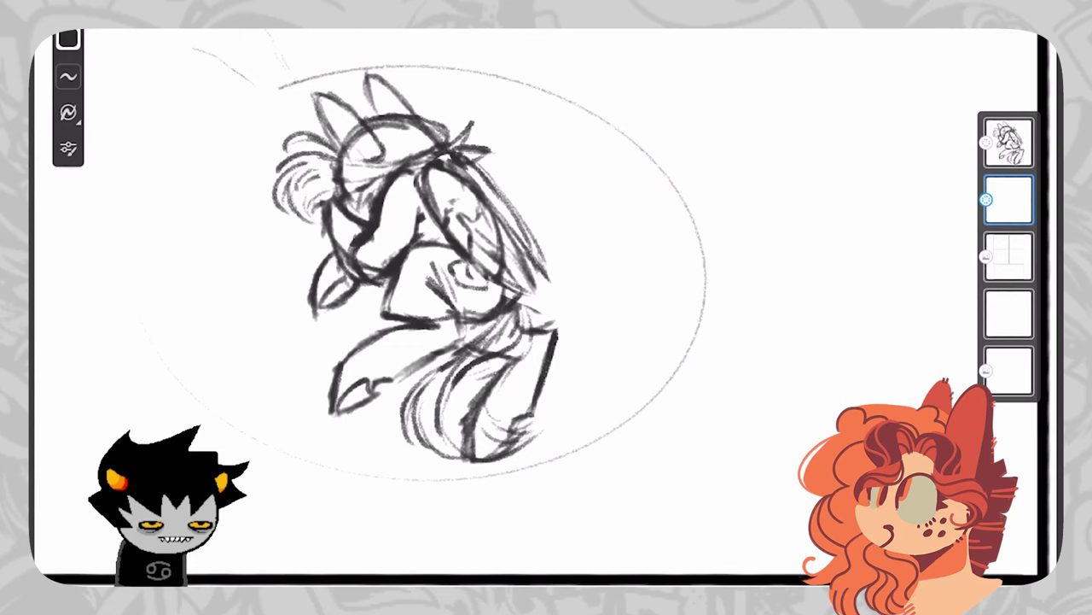
{"action": "left_click_drag", "start_coordinate": [160, 150], "coordinate": [90, 146]}
{"action": "left_click_drag", "start_coordinate": [410, 282], "coordinate": [468, 256]}
{"action": "left_click_drag", "start_coordinate": [186, 246], "coordinate": [77, 250]}
{"action": "left_click_drag", "start_coordinate": [188, 247], "coordinate": [276, 269]}
{"action": "left_click_drag", "start_coordinate": [695, 89], "coordinate": [790, 48]}
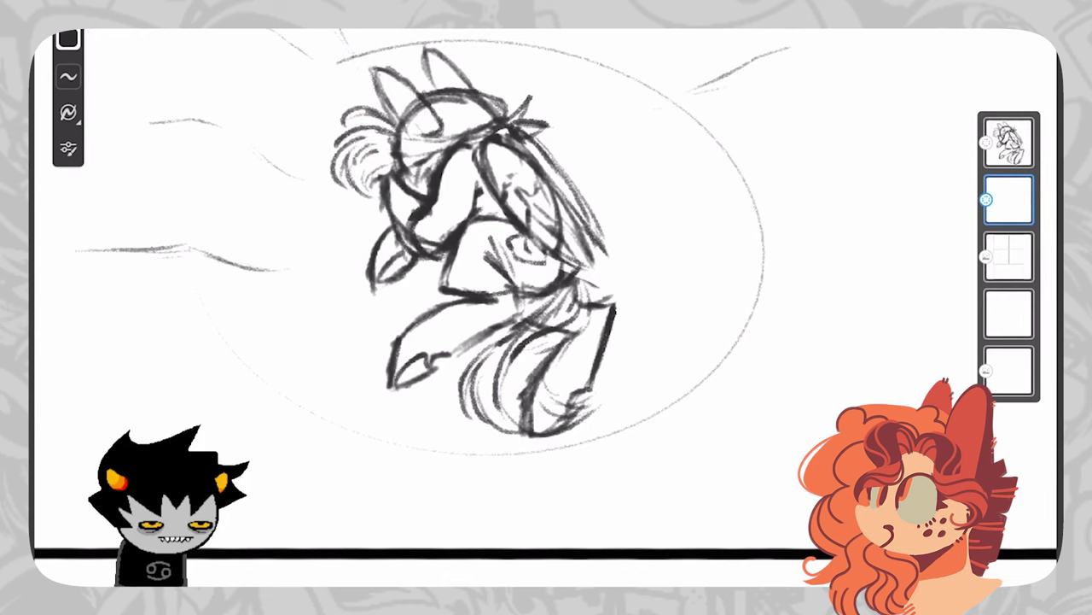
{"action": "left_click_drag", "start_coordinate": [630, 121], "coordinate": [661, 109]}
{"action": "left_click_drag", "start_coordinate": [721, 89], "coordinate": [768, 100]}
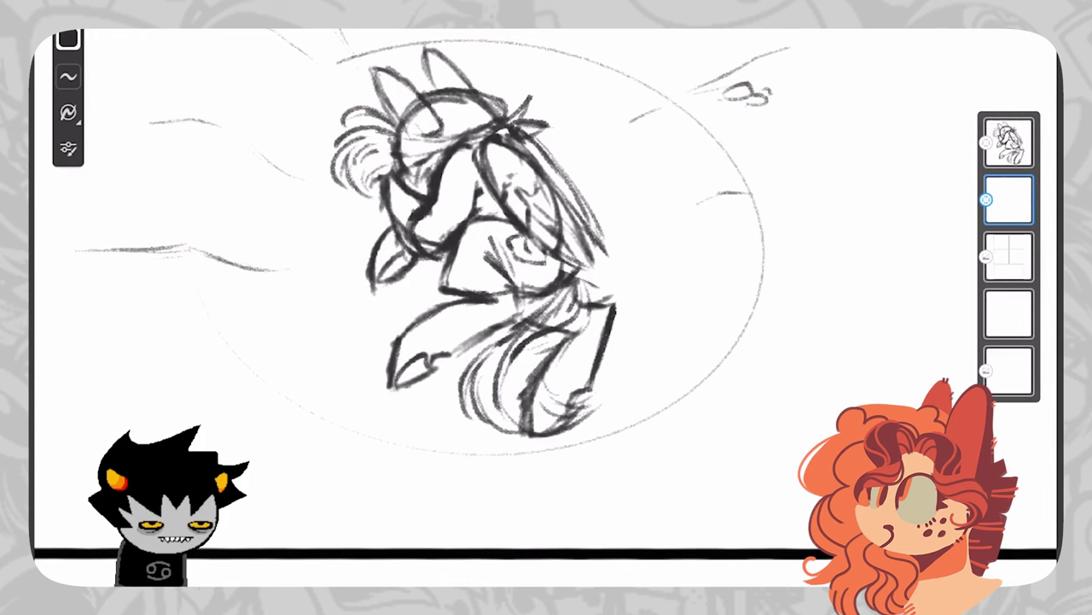
Shift the pony sketch layer slightly within the ellipse
{"action": "left_click_drag", "start_coordinate": [546, 308], "coordinate": [456, 266]}
{"action": "left_click", "coordinate": [1009, 143]}
{"action": "key", "text": "v"}
{"action": "left_click_drag", "start_coordinate": [529, 401], "coordinate": [517, 385]}
{"action": "left_click_drag", "start_coordinate": [380, 231], "coordinate": [383, 231]}
{"action": "key", "text": "Return"}
On the ground layer, extend the right-hand crack and sketch more cracks across the ellipse's lower-left rim
{"action": "left_click", "coordinate": [1009, 200]}
{"action": "left_click_drag", "start_coordinate": [670, 147], "coordinate": [744, 137]}
{"action": "left_click_drag", "start_coordinate": [699, 142], "coordinate": [760, 144]}
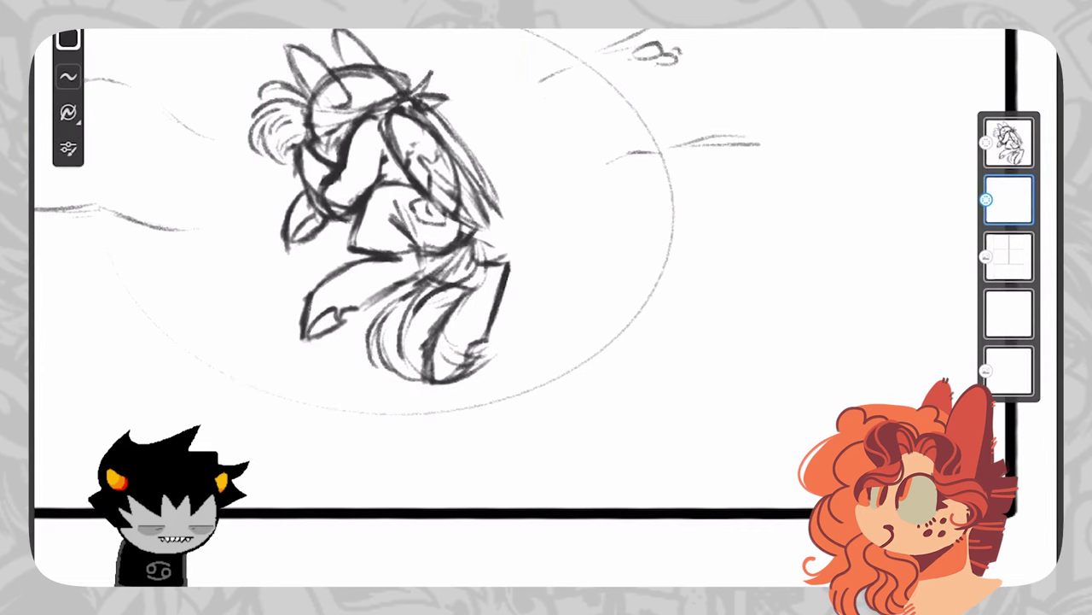
{"action": "mouse_move", "coordinate": [223, 360]}
{"action": "left_mouse_down"}
{"action": "mouse_move", "coordinate": [239, 358]}
{"action": "mouse_move", "coordinate": [179, 431]}
{"action": "left_mouse_up"}
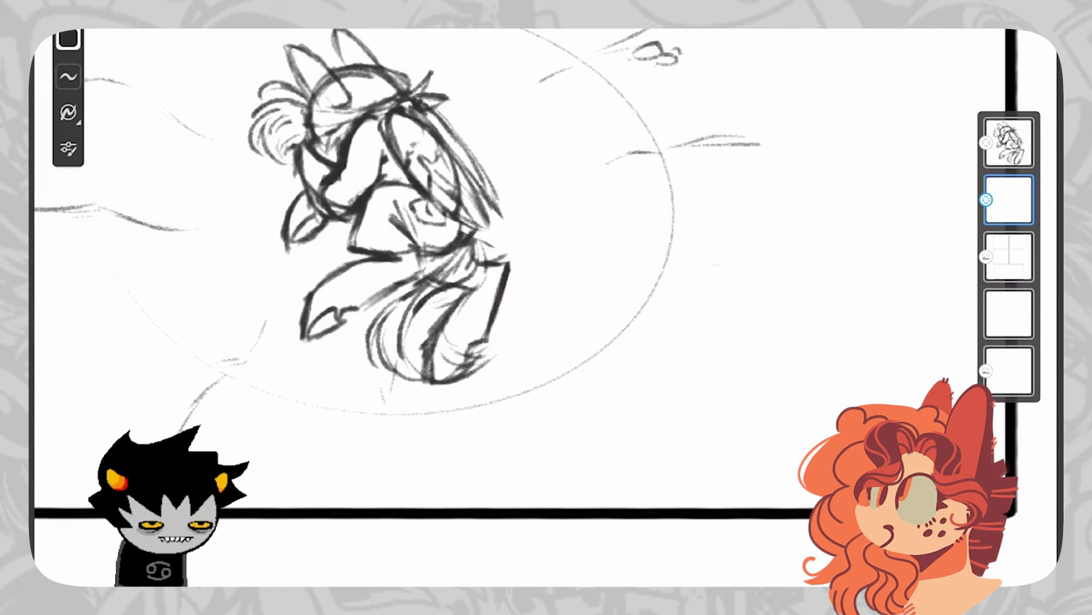
{"action": "left_click_drag", "start_coordinate": [246, 287], "coordinate": [190, 305]}
{"action": "left_click_drag", "start_coordinate": [427, 257], "coordinate": [614, 233]}
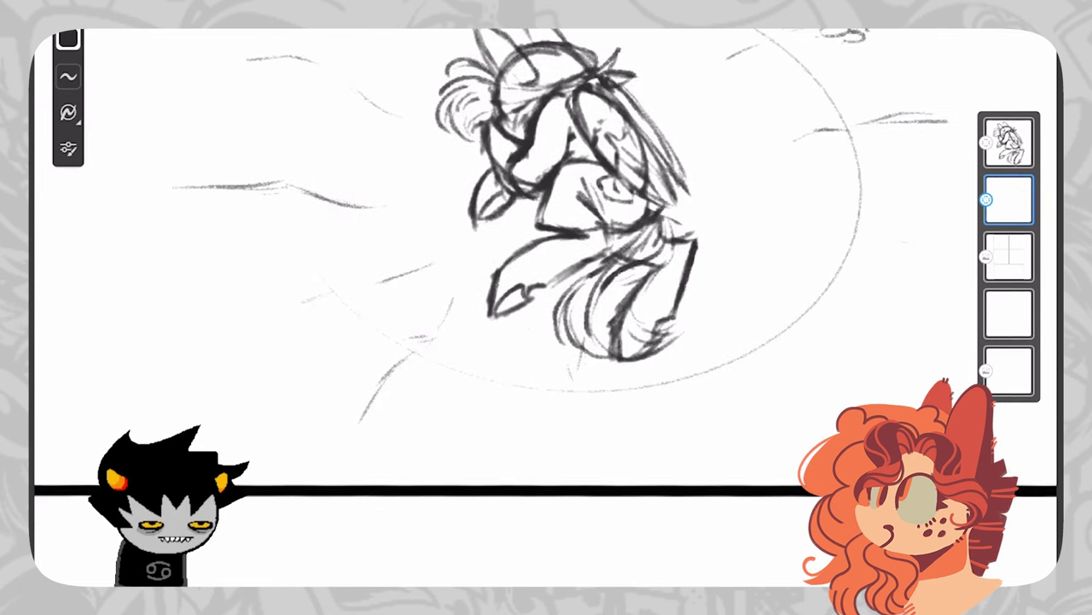
{"action": "left_click_drag", "start_coordinate": [305, 300], "coordinate": [210, 358]}
{"action": "mouse_move", "coordinate": [546, 273]}
{"action": "left_mouse_down"}
{"action": "mouse_move", "coordinate": [384, 260]}
{"action": "mouse_move", "coordinate": [307, 333]}
{"action": "left_mouse_up"}
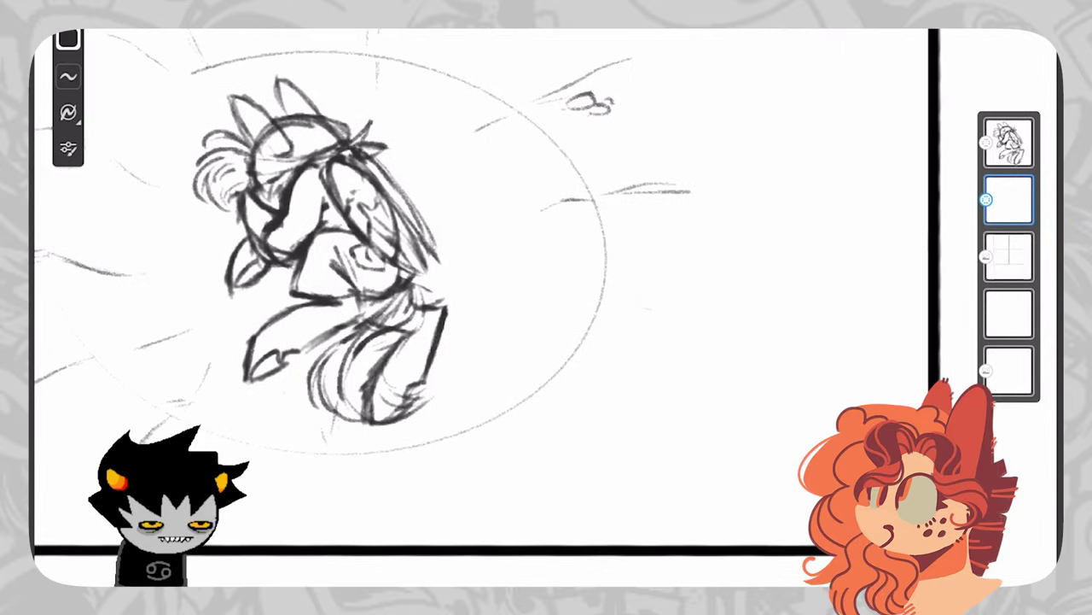
Add crack marks above and at the lower right of the ellipse, and scatter pebbles and grass on the left
{"action": "left_click_drag", "start_coordinate": [443, 31], "coordinate": [425, 52]}
{"action": "left_click_drag", "start_coordinate": [426, 273], "coordinate": [445, 225]}
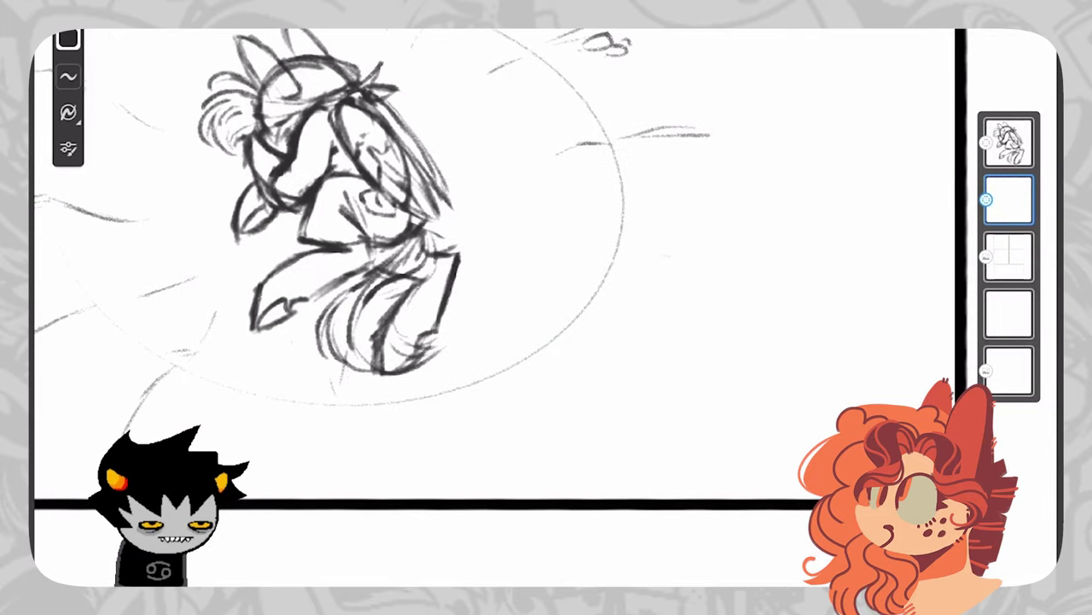
{"action": "left_click_drag", "start_coordinate": [445, 273], "coordinate": [626, 265]}
{"action": "mouse_move", "coordinate": [546, 256]}
{"action": "left_mouse_down"}
{"action": "mouse_move", "coordinate": [569, 261]}
{"action": "mouse_move", "coordinate": [377, 194]}
{"action": "left_mouse_up"}
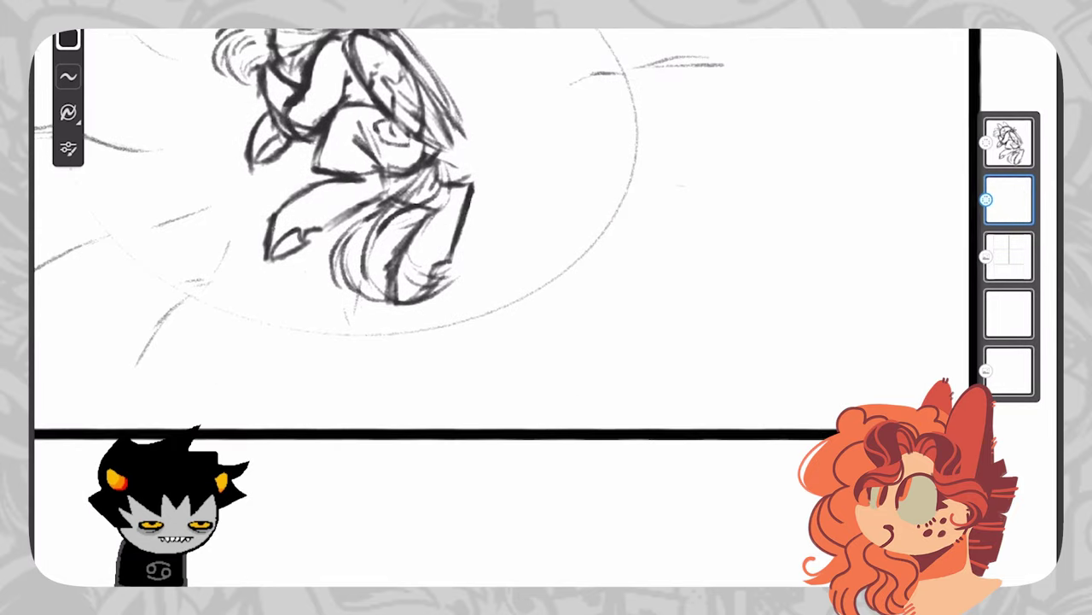
{"action": "scroll", "coordinate": [547, 273], "scroll_direction": "down", "scroll_amount": 3}
{"action": "mouse_move", "coordinate": [444, 256]}
{"action": "left_mouse_down"}
{"action": "mouse_move", "coordinate": [543, 259]}
{"action": "mouse_move", "coordinate": [611, 285]}
{"action": "mouse_move", "coordinate": [569, 275]}
{"action": "mouse_move", "coordinate": [591, 295]}
{"action": "mouse_move", "coordinate": [502, 248]}
{"action": "mouse_move", "coordinate": [569, 250]}
{"action": "left_mouse_up"}
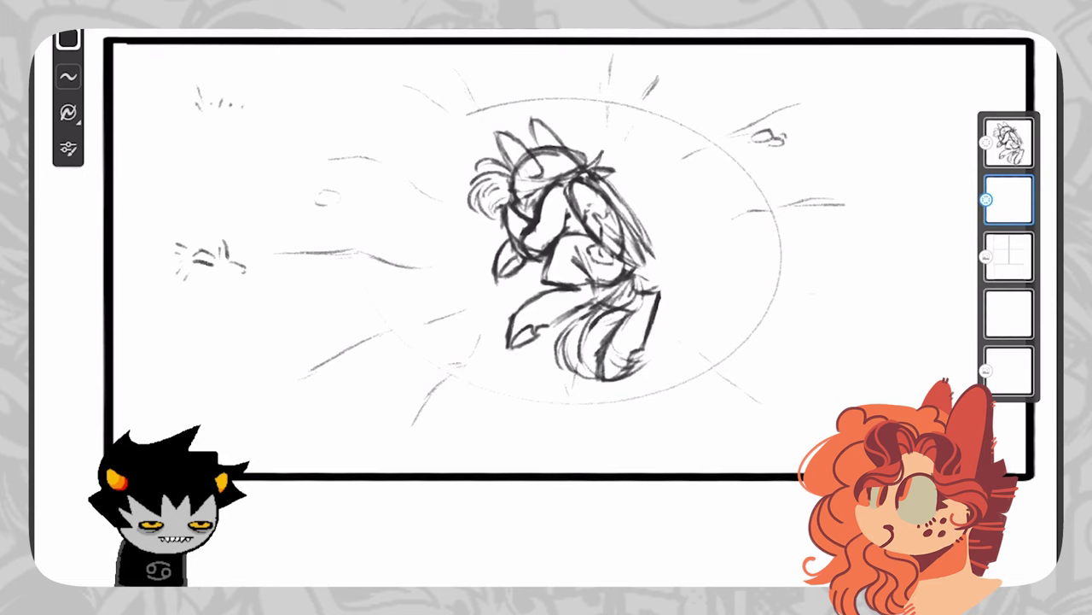
Replace the rough plant on the ground's left side with a curled sprout and add a small curl above it
{"action": "scroll", "coordinate": [211, 243], "scroll_direction": "up", "scroll_amount": 3}
{"action": "key", "text": "ctrl+z"}
{"action": "key", "text": "ctrl+z"}
{"action": "left_click_drag", "start_coordinate": [220, 273], "coordinate": [262, 230]}
{"action": "mouse_move", "coordinate": [227, 270]}
{"action": "left_mouse_down"}
{"action": "mouse_move", "coordinate": [244, 240]}
{"action": "mouse_move", "coordinate": [258, 238]}
{"action": "mouse_move", "coordinate": [263, 255]}
{"action": "left_mouse_up"}
{"action": "left_click_drag", "start_coordinate": [258, 261], "coordinate": [233, 268]}
{"action": "scroll", "coordinate": [546, 273], "scroll_direction": "down", "scroll_amount": 2}
{"action": "left_click_drag", "start_coordinate": [546, 274], "coordinate": [452, 213]}
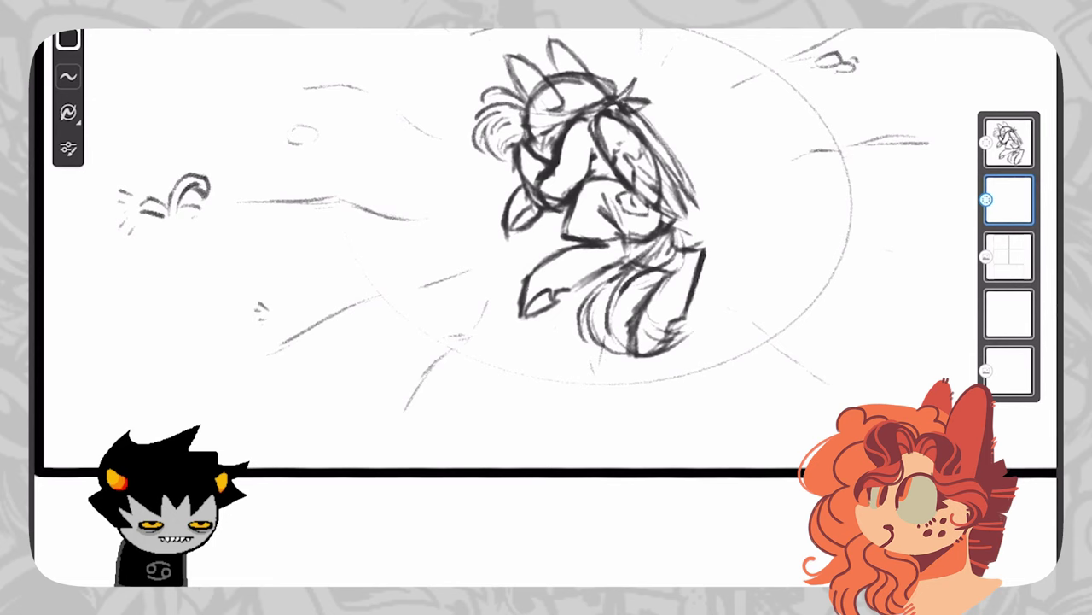
{"action": "left_click_drag", "start_coordinate": [254, 119], "coordinate": [269, 112]}
{"action": "left_click_drag", "start_coordinate": [258, 125], "coordinate": [254, 134]}
{"action": "scroll", "coordinate": [602, 196], "scroll_direction": "down", "scroll_amount": 2}
Add a short ground mark to the panel's empty right side and fill in the ellipse's faint upper-left edge
{"action": "mouse_move", "coordinate": [602, 196]}
{"action": "left_mouse_down"}
{"action": "mouse_move", "coordinate": [288, 224]}
{"action": "mouse_move", "coordinate": [220, 243]}
{"action": "left_mouse_up"}
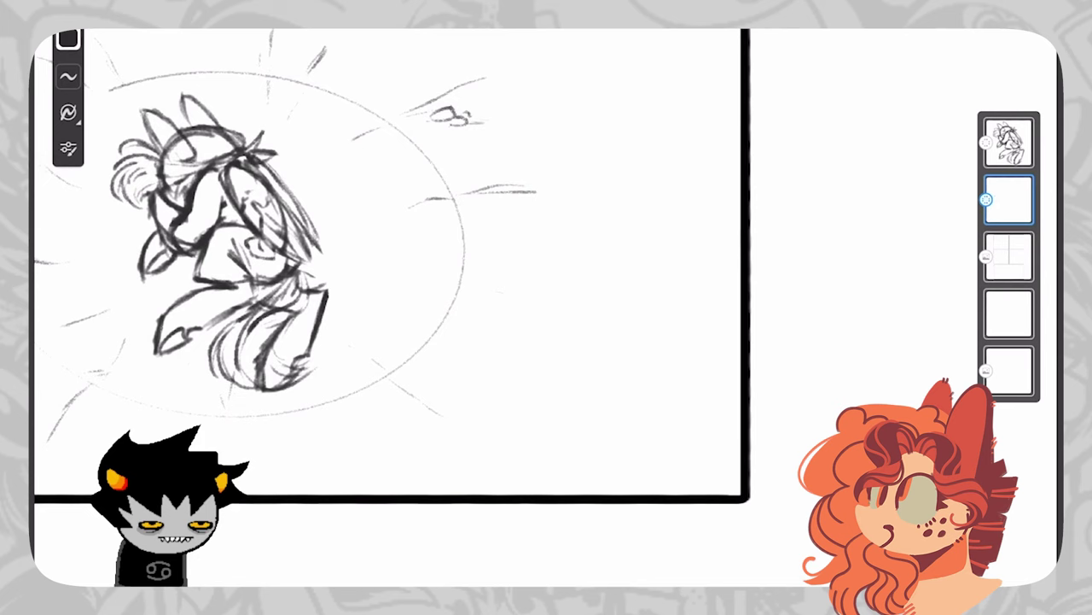
{"action": "left_click_drag", "start_coordinate": [566, 277], "coordinate": [585, 278]}
{"action": "scroll", "coordinate": [226, 247], "scroll_direction": "down", "scroll_amount": 2}
{"action": "mouse_move", "coordinate": [227, 247]}
{"action": "left_mouse_down"}
{"action": "mouse_move", "coordinate": [517, 293]}
{"action": "mouse_move", "coordinate": [598, 346]}
{"action": "left_mouse_up"}
{"action": "scroll", "coordinate": [597, 345], "scroll_direction": "up", "scroll_amount": 2}
{"action": "scroll", "coordinate": [547, 307], "scroll_direction": "down", "scroll_amount": 3}
{"action": "scroll", "coordinate": [546, 307], "scroll_direction": "up", "scroll_amount": 2}
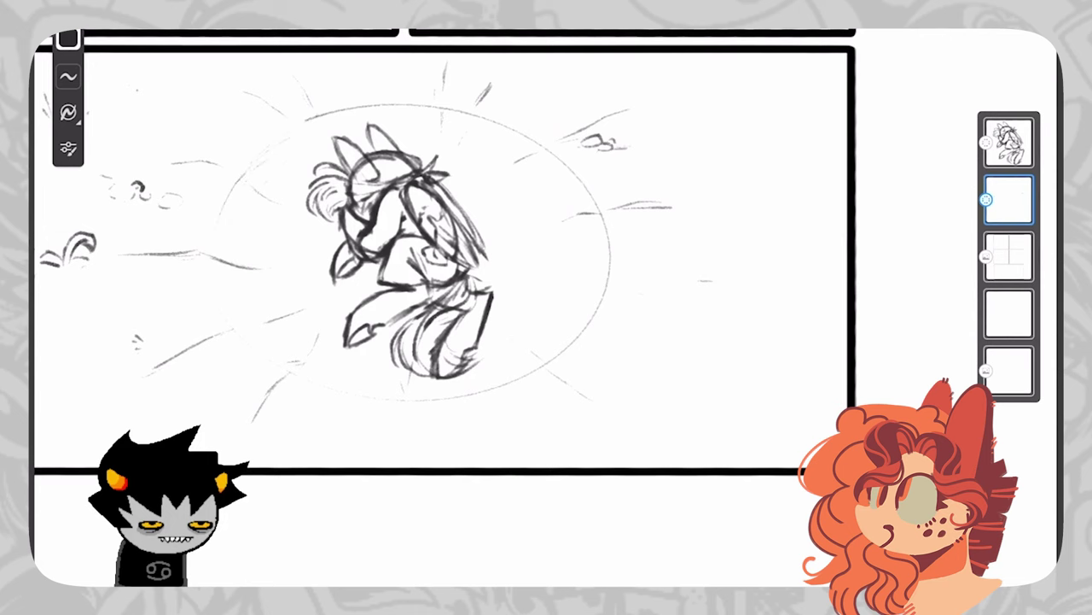
Build up the ellipse's left rim with a second, wider outline and darker strokes along the top
{"action": "left_click_drag", "start_coordinate": [387, 105], "coordinate": [285, 141]}
{"action": "left_click_drag", "start_coordinate": [206, 282], "coordinate": [250, 345]}
{"action": "left_click_drag", "start_coordinate": [219, 185], "coordinate": [217, 305]}
{"action": "left_click_drag", "start_coordinate": [234, 169], "coordinate": [206, 261]}
{"action": "left_click_drag", "start_coordinate": [404, 104], "coordinate": [202, 266]}
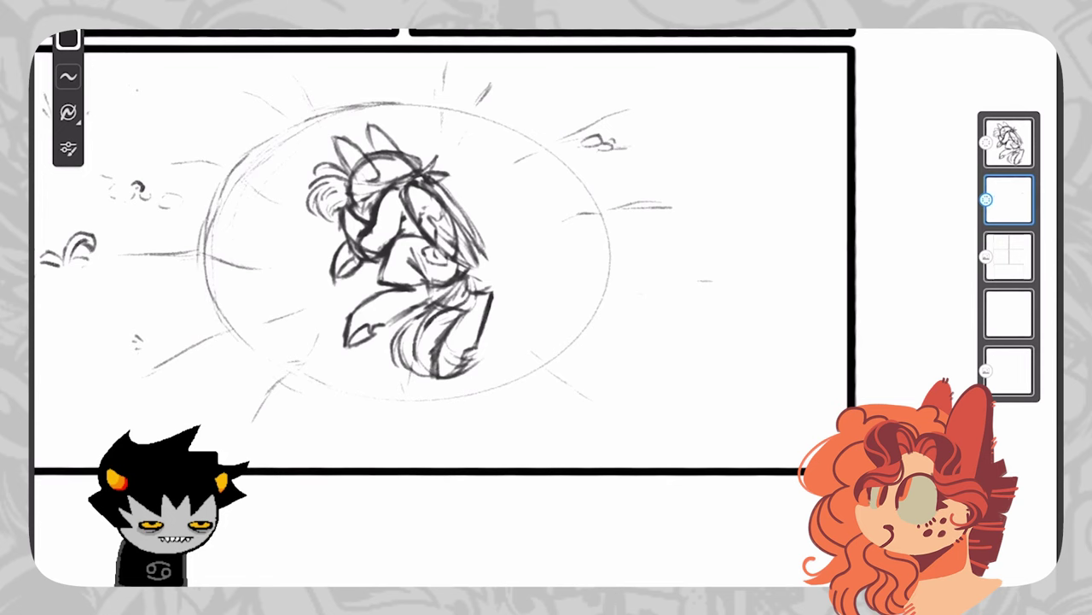
Add a new blank layer above the pony sketch layer
{"action": "scroll", "coordinate": [444, 264], "scroll_direction": "down", "scroll_amount": 3}
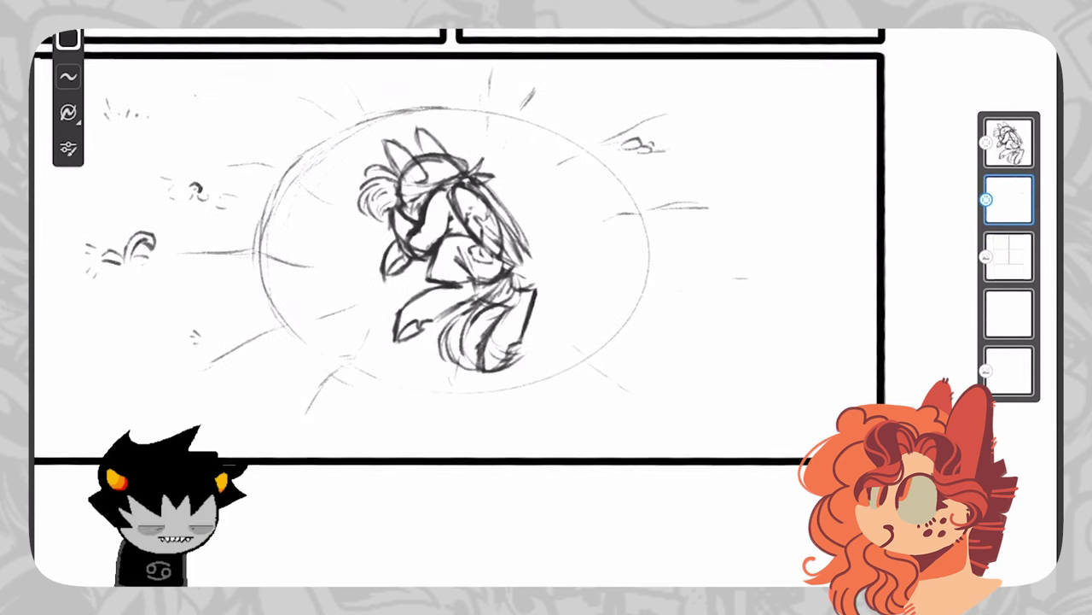
{"action": "scroll", "coordinate": [444, 265], "scroll_direction": "up", "scroll_amount": 2}
{"action": "scroll", "coordinate": [456, 265], "scroll_direction": "up", "scroll_amount": 1}
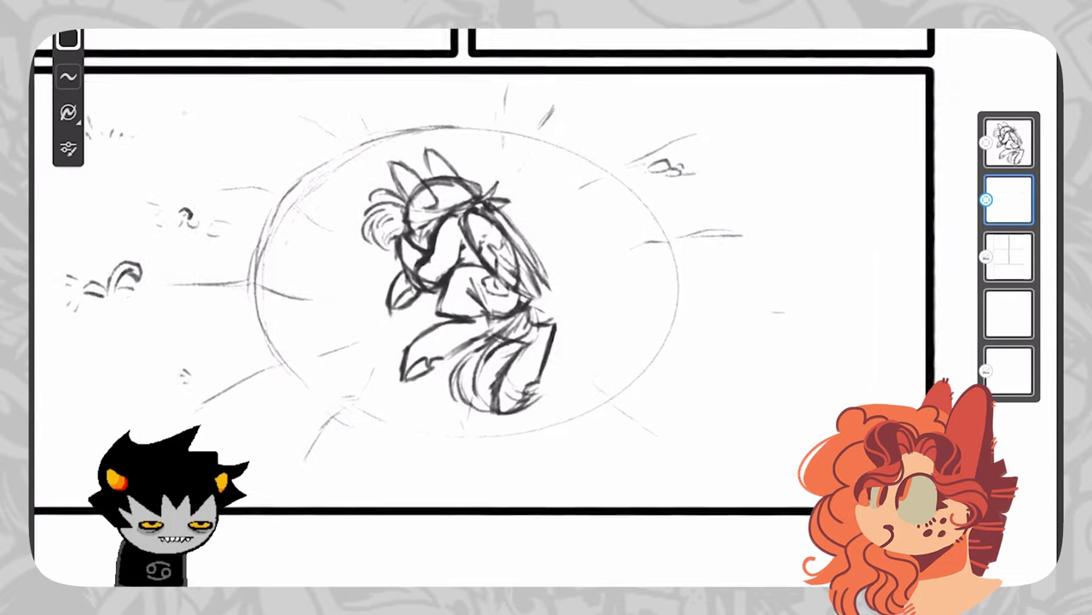
{"action": "scroll", "coordinate": [512, 273], "scroll_direction": "left", "scroll_amount": 2}
{"action": "key", "text": "ctrl+shift+n"}
{"action": "left_click", "coordinate": [1009, 115]}
{"action": "left_click_drag", "start_coordinate": [1009, 115], "coordinate": [1009, 195]}
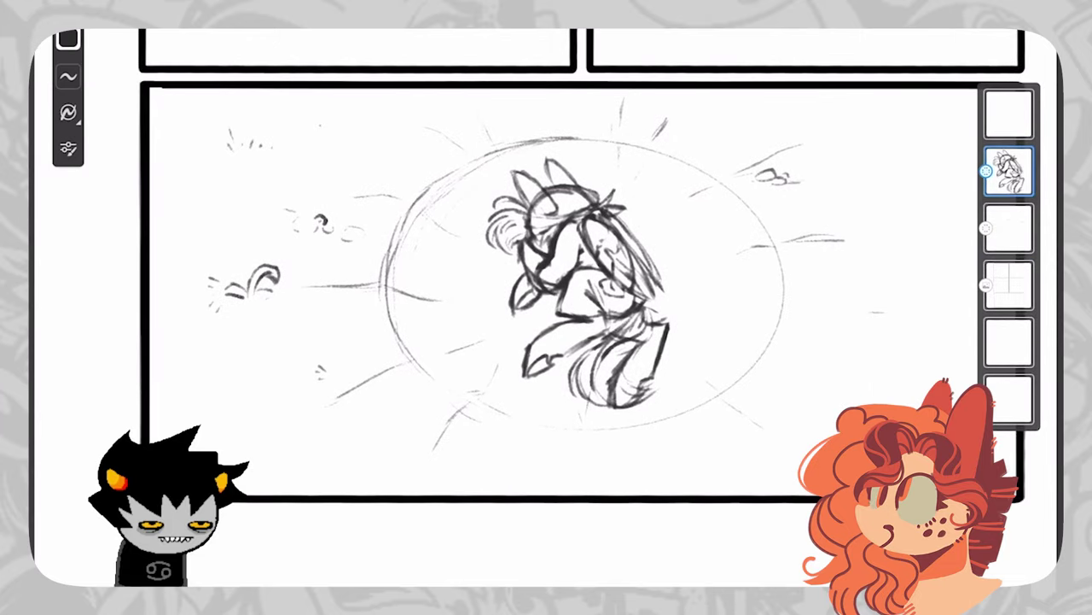
Select the pony and ground layers together, enlarge them, and reposition them to fill the wide panel's height
{"action": "left_click", "coordinate": [1008, 228], "text": "shift"}
{"action": "scroll", "coordinate": [512, 282], "scroll_direction": "down", "scroll_amount": 2}
{"action": "key", "text": "v"}
{"action": "left_click_drag", "start_coordinate": [490, 281], "coordinate": [501, 281]}
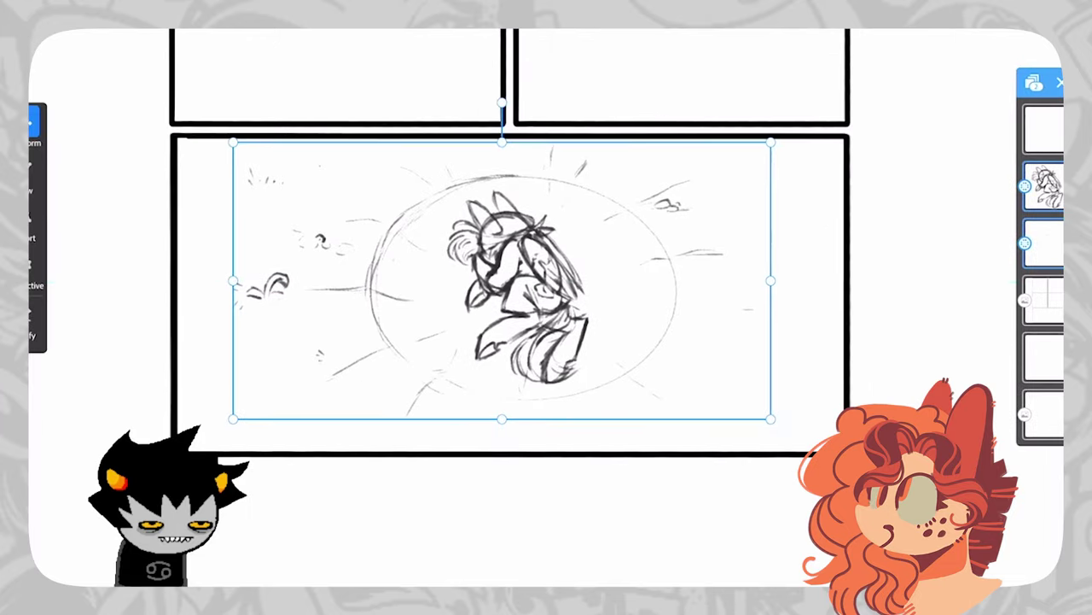
{"action": "left_click_drag", "start_coordinate": [770, 417], "coordinate": [806, 437]}
{"action": "left_click_drag", "start_coordinate": [503, 282], "coordinate": [491, 296]}
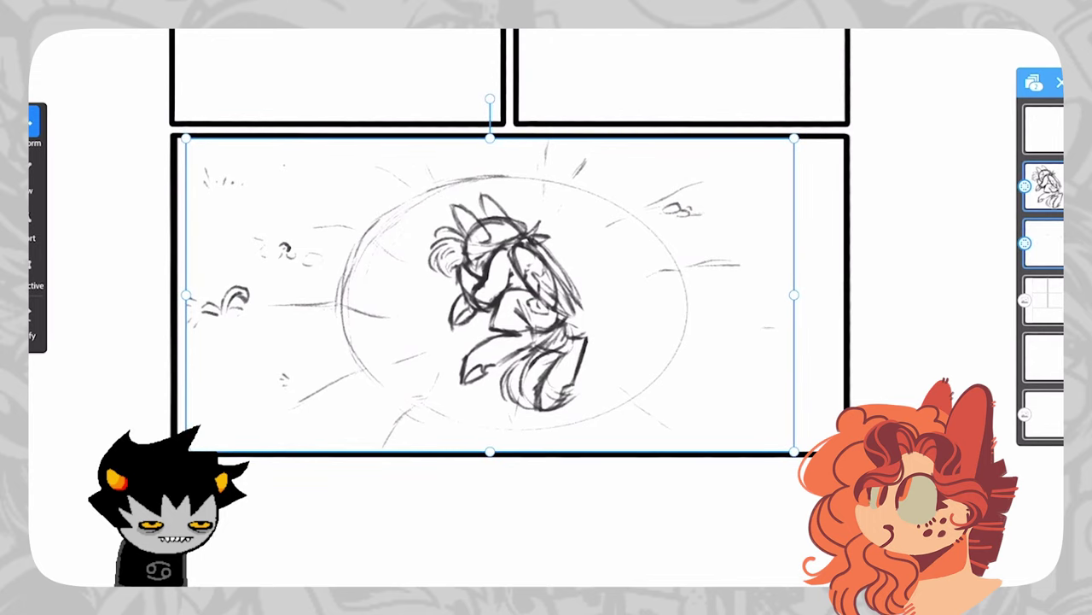
{"action": "key", "text": "Return"}
{"action": "scroll", "coordinate": [567, 337], "scroll_direction": "up", "scroll_amount": 3}
{"action": "scroll", "coordinate": [573, 357], "scroll_direction": "up", "scroll_amount": 2}
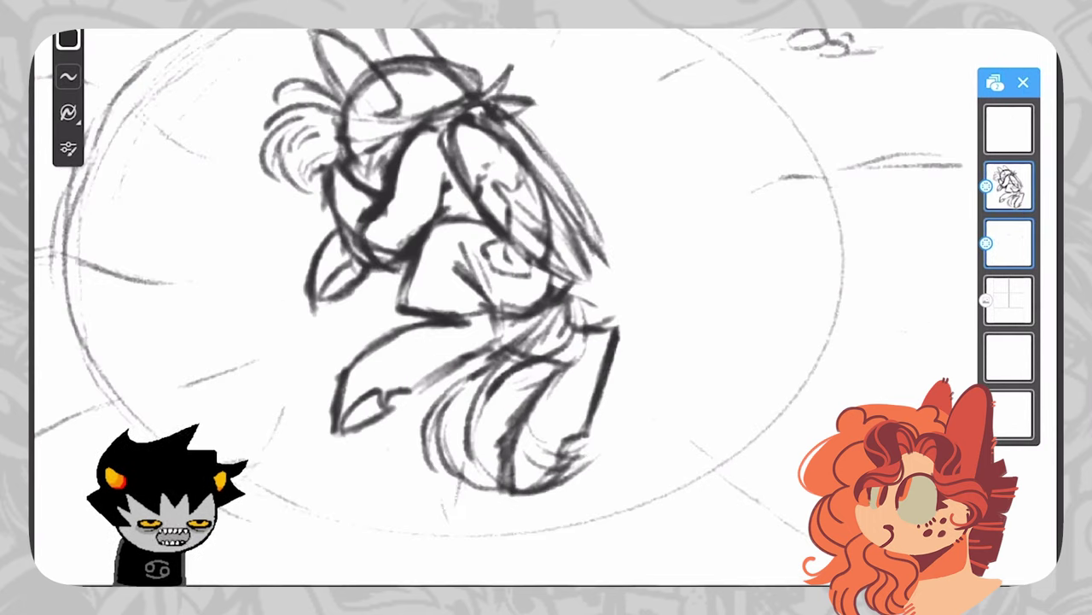
Make the pony sketch layer the only selected layer and touch up the pony's foreleg and haunch lines
{"action": "left_click", "coordinate": [1009, 243]}
{"action": "left_click", "coordinate": [1023, 83]}
{"action": "left_click", "coordinate": [1009, 170]}
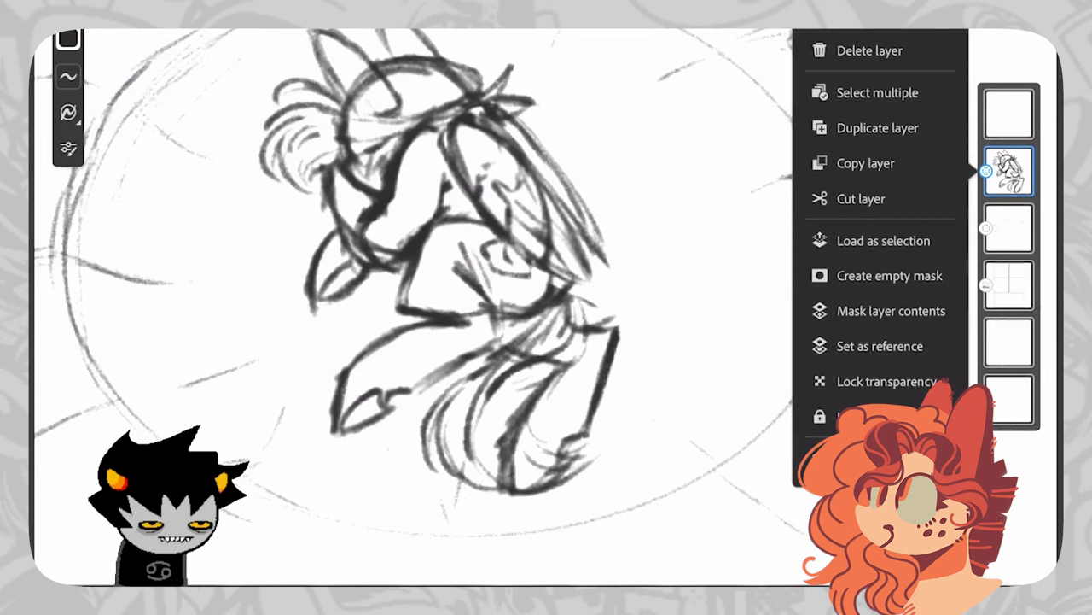
{"action": "left_click", "coordinate": [1009, 171]}
{"action": "scroll", "coordinate": [561, 213], "scroll_direction": "up", "scroll_amount": 2}
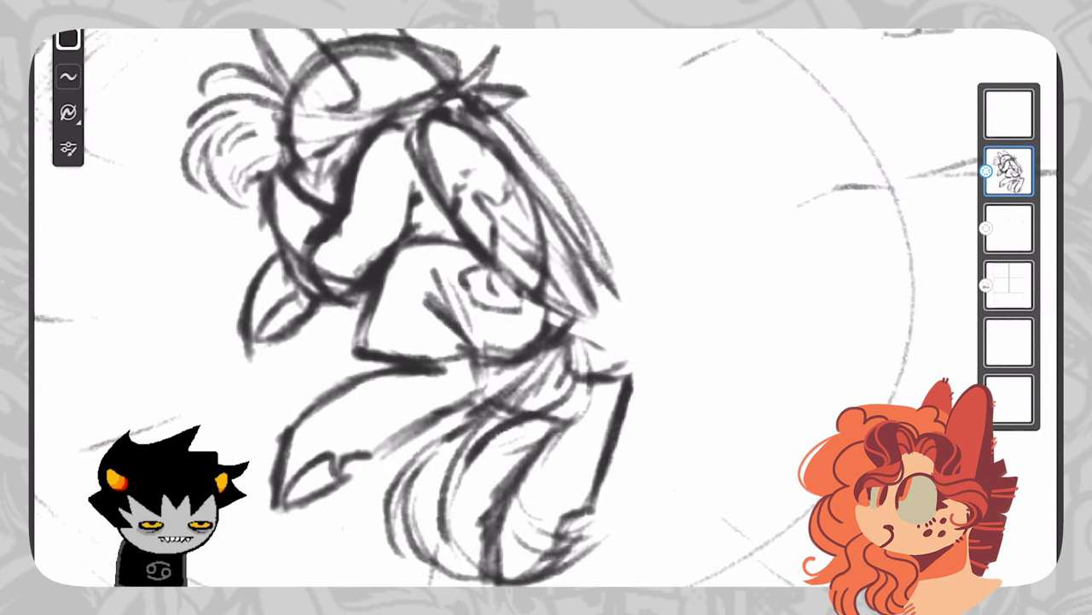
{"action": "left_click_drag", "start_coordinate": [339, 222], "coordinate": [359, 245]}
{"action": "key", "text": "ctrl+z"}
{"action": "scroll", "coordinate": [409, 307], "scroll_direction": "down", "scroll_amount": 3}
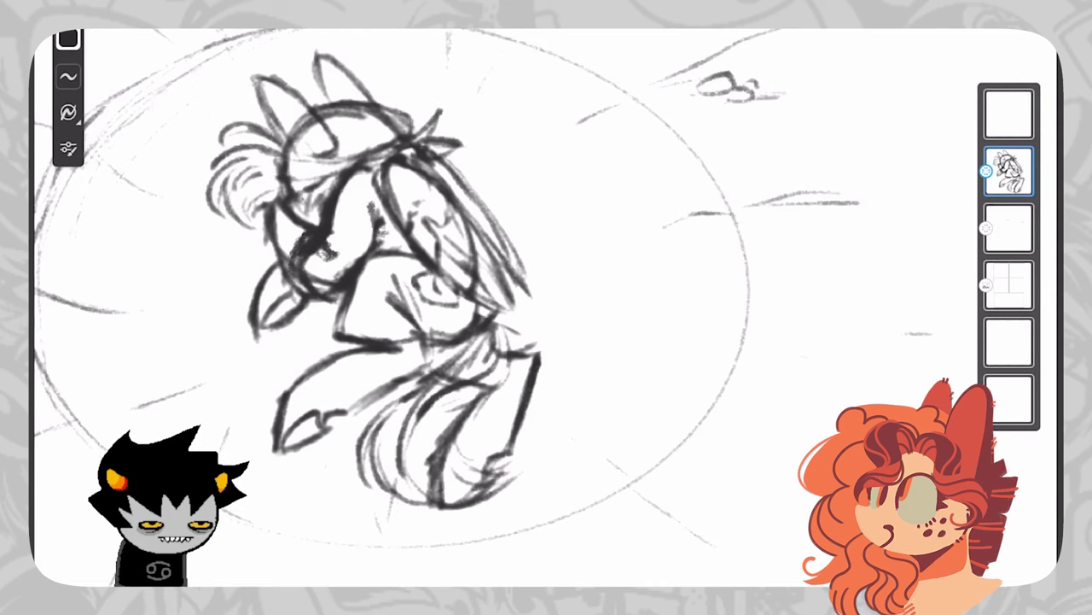
{"action": "left_click_drag", "start_coordinate": [368, 261], "coordinate": [340, 331]}
{"action": "scroll", "coordinate": [547, 307], "scroll_direction": "down", "scroll_amount": 3}
{"action": "left_click", "coordinate": [1009, 172]}
{"action": "left_click", "coordinate": [598, 308]}
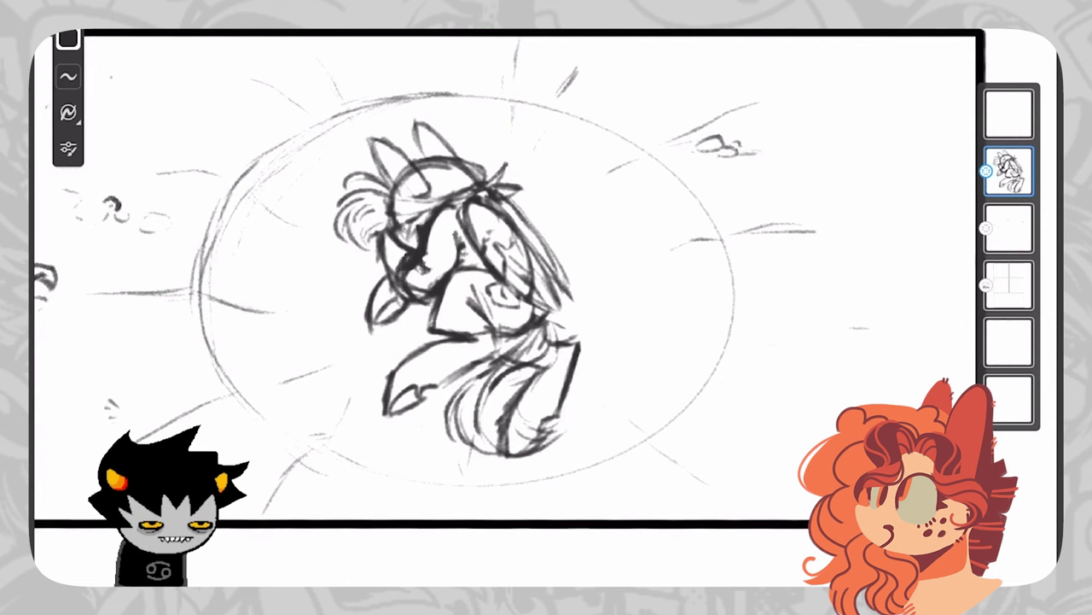
Select the pony, ground and panel-border layers together and enlarge them as one on the page
{"action": "scroll", "coordinate": [546, 256], "scroll_direction": "down", "scroll_amount": 3}
{"action": "left_click", "coordinate": [1009, 228]}
{"action": "left_click", "coordinate": [1008, 285]}
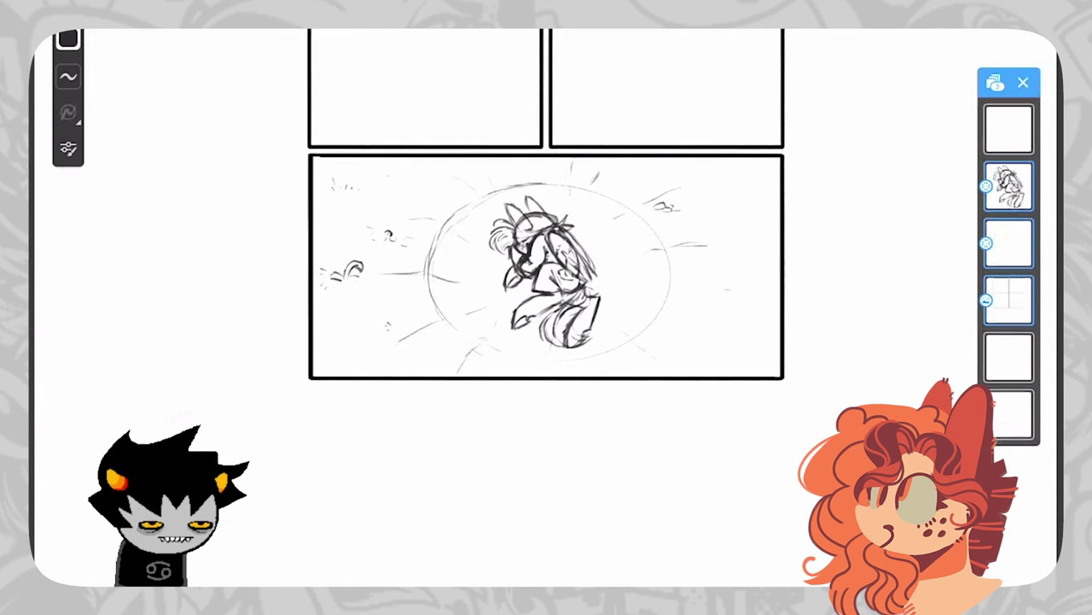
{"action": "scroll", "coordinate": [546, 308], "scroll_direction": "down", "scroll_amount": 3}
{"action": "key", "text": "v"}
{"action": "left_click_drag", "start_coordinate": [666, 473], "coordinate": [711, 532]}
{"action": "key", "text": "Return"}
{"action": "scroll", "coordinate": [500, 431], "scroll_direction": "up", "scroll_amount": 5}
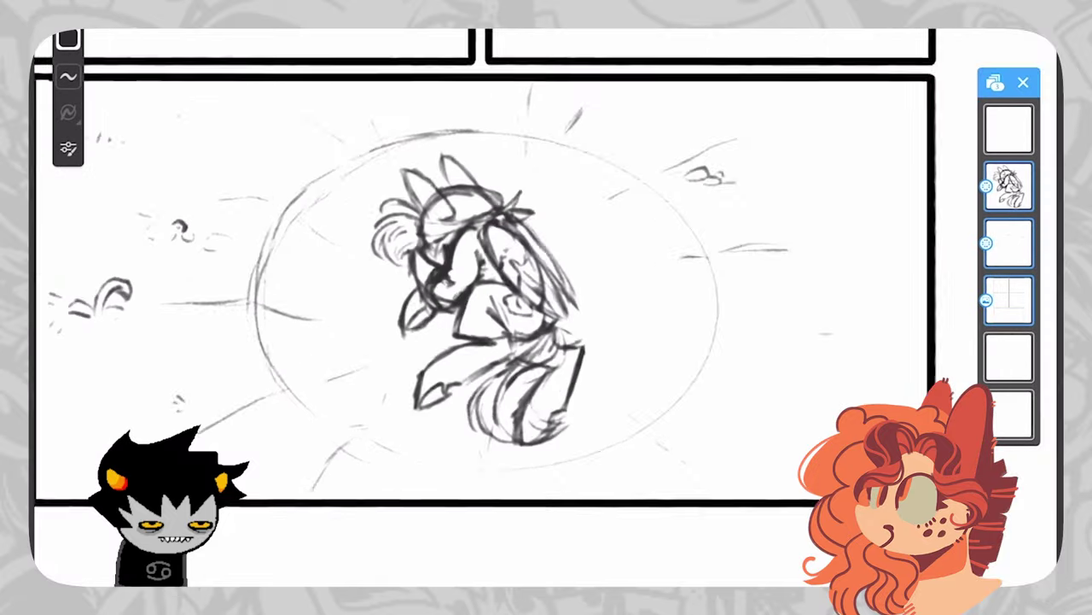
{"action": "scroll", "coordinate": [546, 308], "scroll_direction": "down", "scroll_amount": 3}
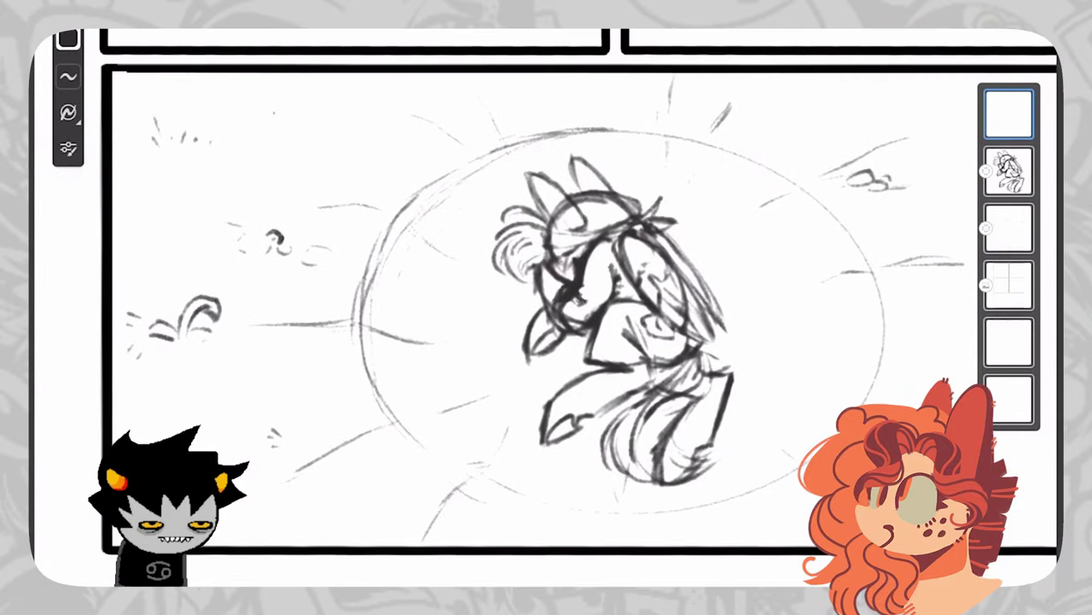
{"action": "scroll", "coordinate": [529, 307], "scroll_direction": "up", "scroll_amount": 1}
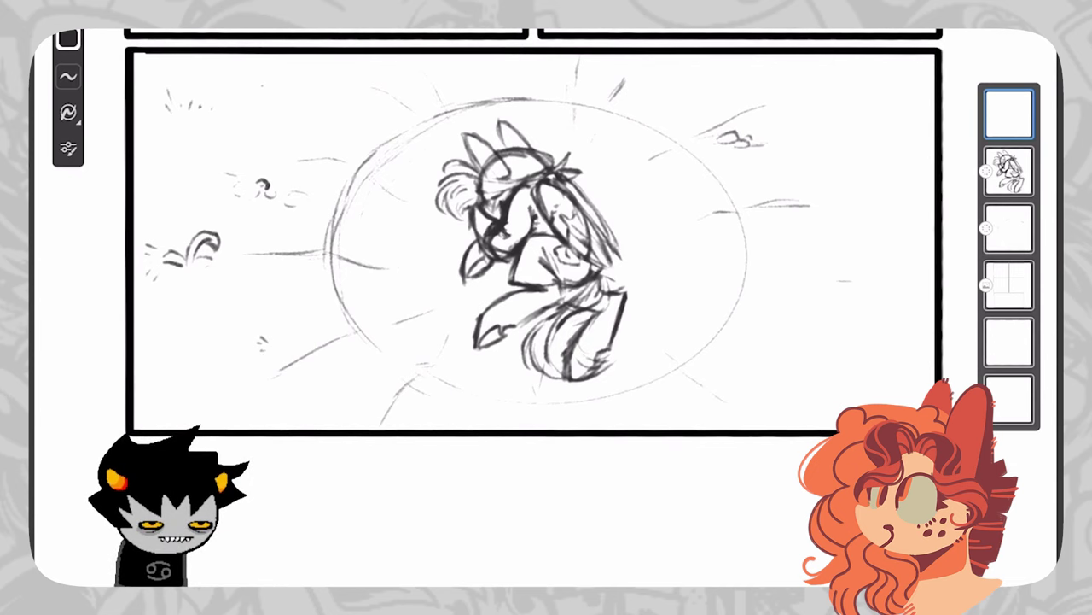
{"action": "left_click", "coordinate": [1008, 285]}
{"action": "scroll", "coordinate": [429, 300], "scroll_direction": "down", "scroll_amount": 4}
{"action": "scroll", "coordinate": [475, 256], "scroll_direction": "up", "scroll_amount": 4}
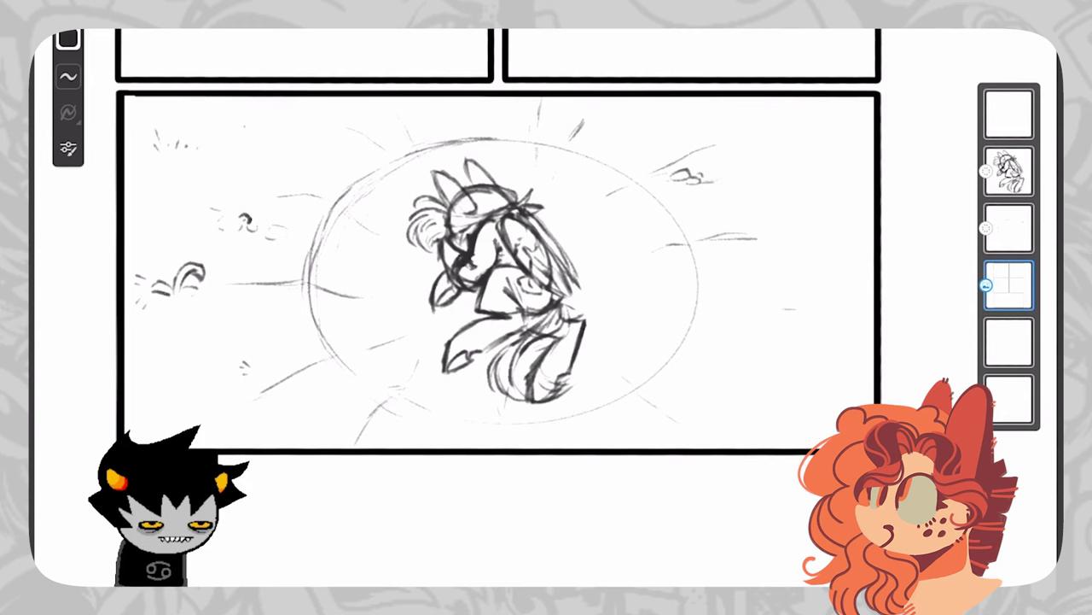
{"action": "scroll", "coordinate": [499, 273], "scroll_direction": "down", "scroll_amount": 1}
{"action": "scroll", "coordinate": [498, 273], "scroll_direction": "up", "scroll_amount": 1}
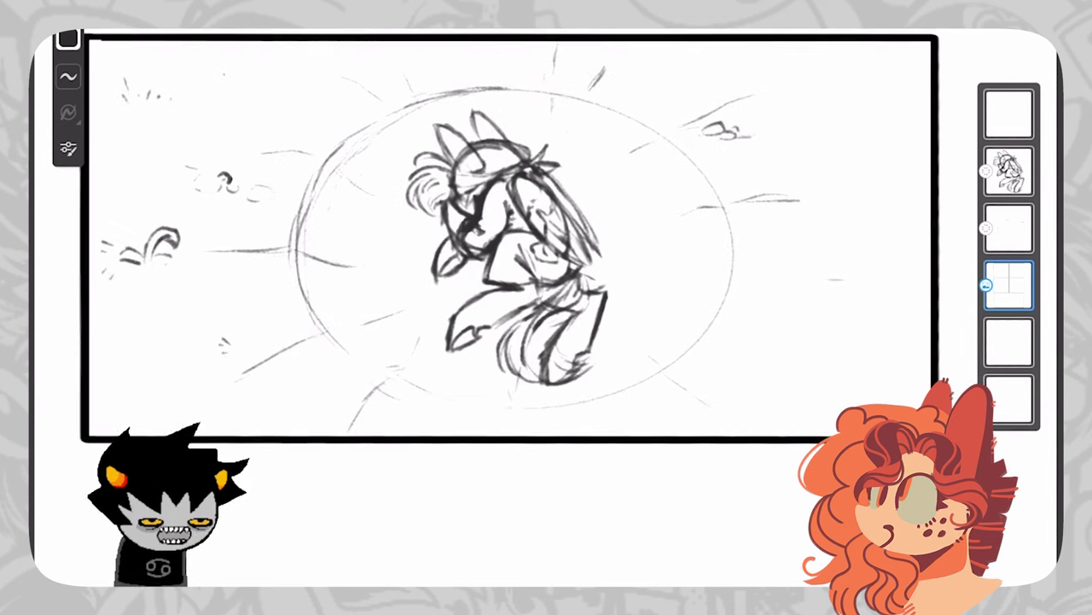
Activate the blank top layer and set the finger touch behaviour in the input settings to Draw with brush
{"action": "left_click", "coordinate": [1009, 114]}
{"action": "left_click", "coordinate": [349, 107]}
{"action": "left_click", "coordinate": [676, 123]}
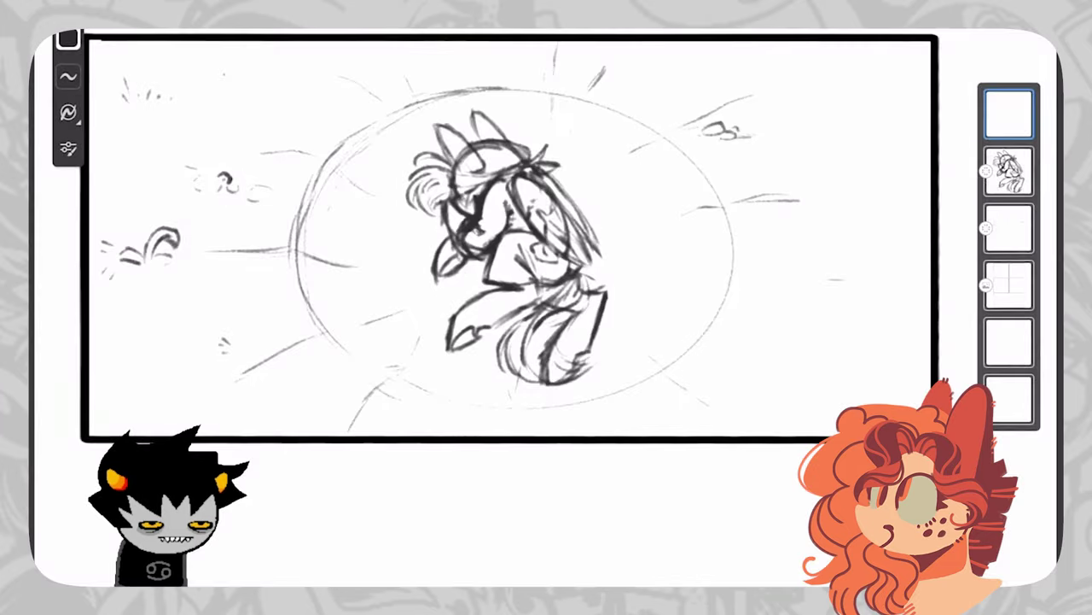
{"action": "left_click", "coordinate": [1018, 31]}
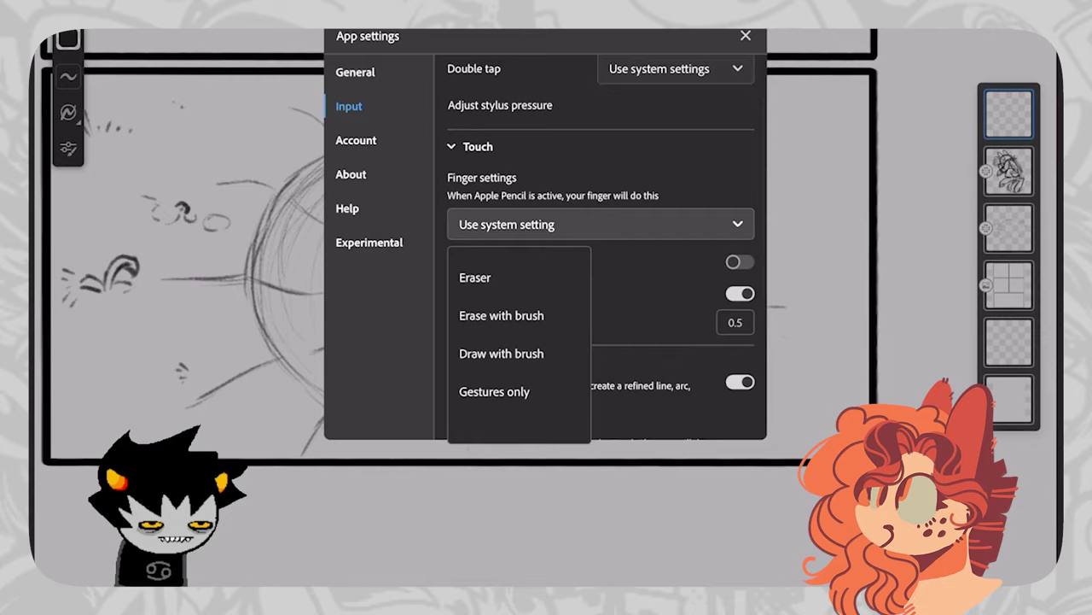
{"action": "left_click", "coordinate": [501, 353]}
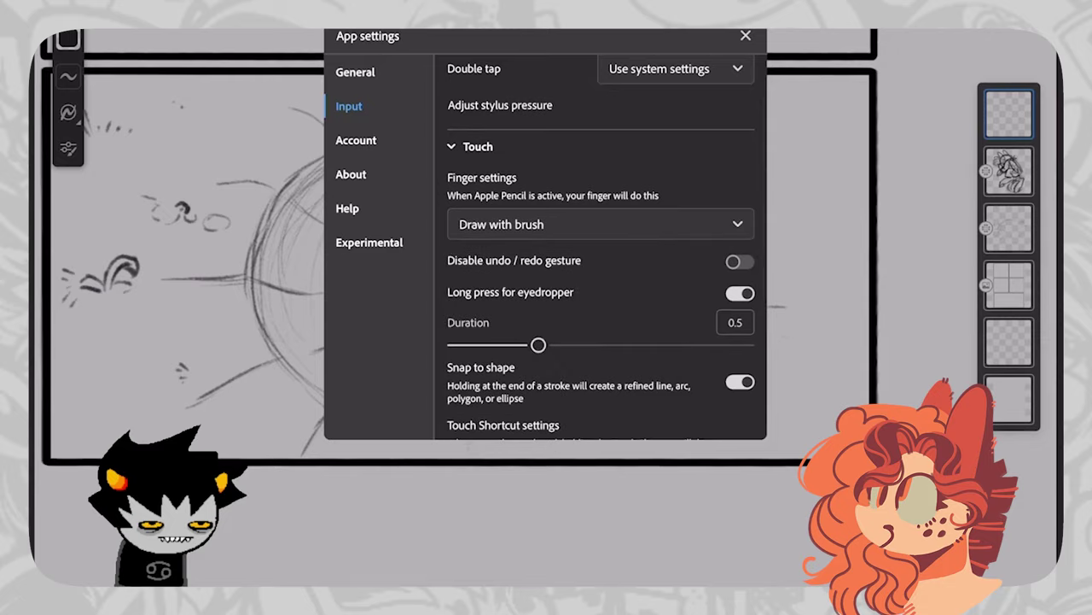
{"action": "left_click", "coordinate": [746, 36]}
Test finger drawing with ellipses and a curved stroke in the panel's upper-left area, and undo the test marks
{"action": "scroll", "coordinate": [546, 273], "scroll_direction": "left", "scroll_amount": 2}
{"action": "mouse_move", "coordinate": [224, 117]}
{"action": "left_mouse_down"}
{"action": "mouse_move", "coordinate": [188, 205]}
{"action": "mouse_move", "coordinate": [346, 287]}
{"action": "left_mouse_up"}
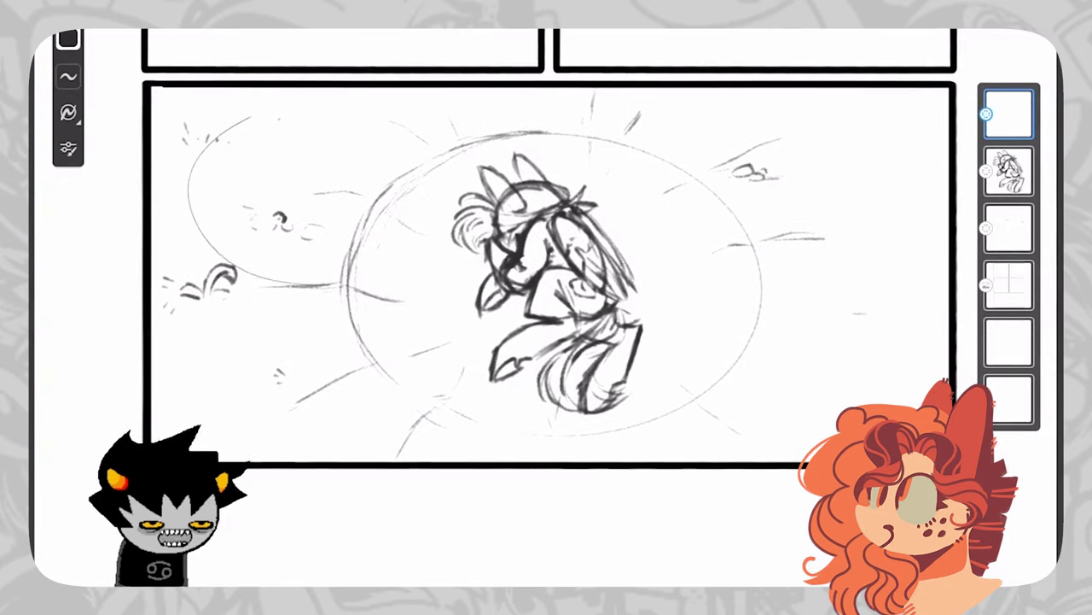
{"action": "scroll", "coordinate": [105, 185], "scroll_direction": "up", "scroll_amount": 2}
{"action": "key", "text": "ctrl+z"}
{"action": "mouse_move", "coordinate": [254, 75]}
{"action": "left_mouse_down"}
{"action": "mouse_move", "coordinate": [248, 237]}
{"action": "mouse_move", "coordinate": [316, 52]}
{"action": "mouse_move", "coordinate": [231, 84]}
{"action": "left_mouse_up"}
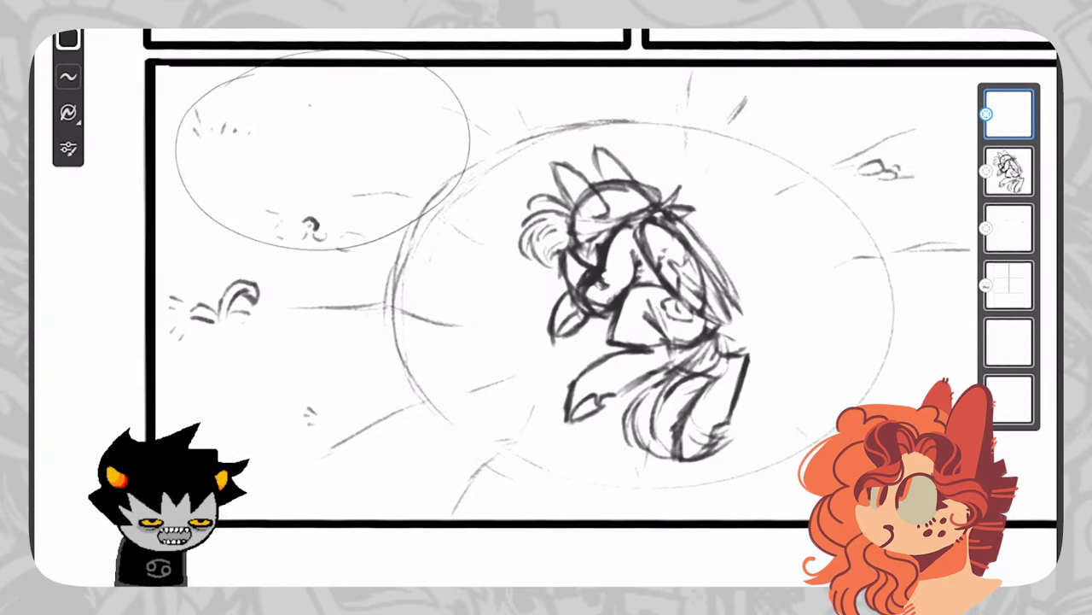
{"action": "mouse_move", "coordinate": [229, 167]}
{"action": "left_mouse_down"}
{"action": "mouse_move", "coordinate": [439, 137]}
{"action": "mouse_move", "coordinate": [442, 146]}
{"action": "left_mouse_up"}
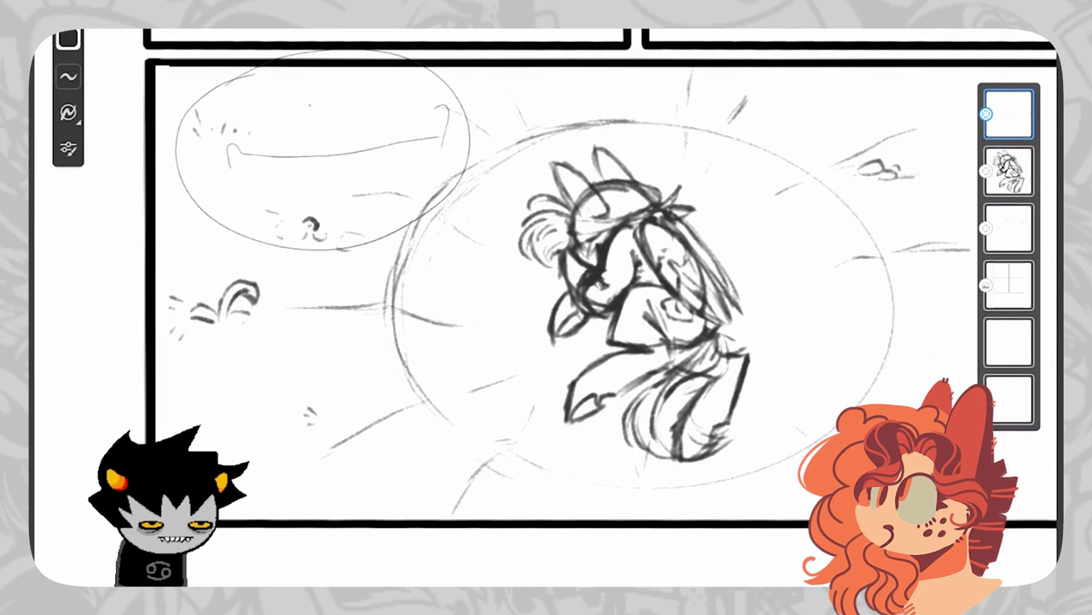
{"action": "key", "text": "ctrl+z"}
{"action": "key", "text": "ctrl+z"}
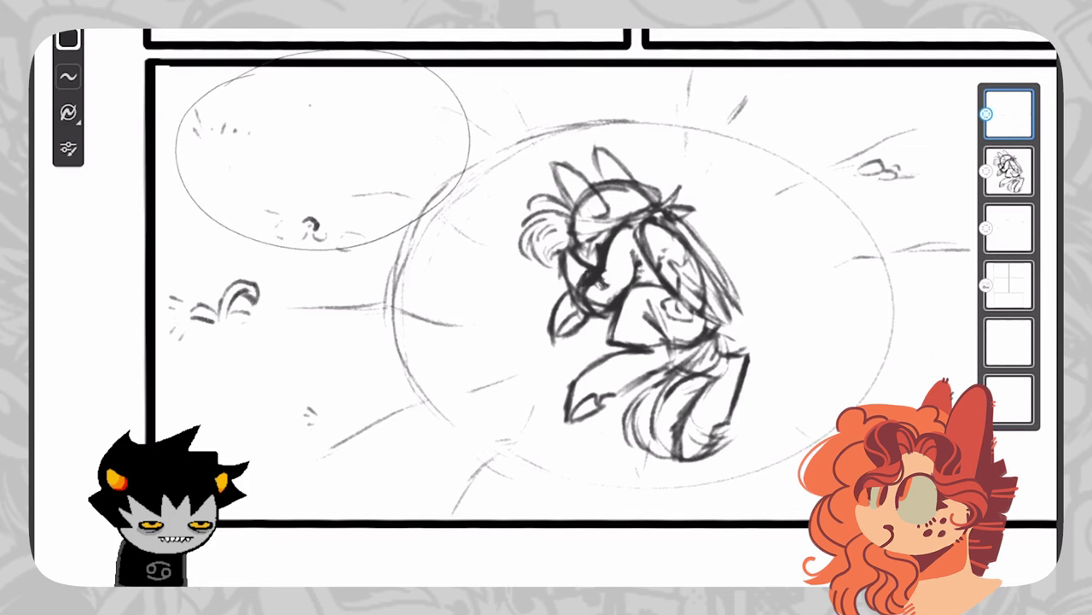
{"action": "key", "text": "ctrl+z"}
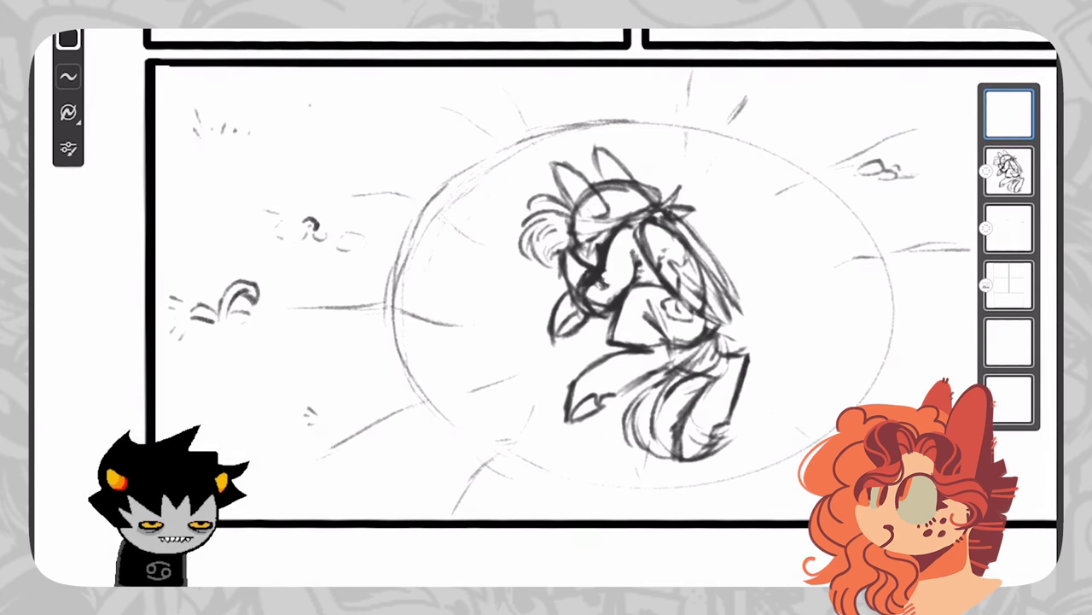
{"action": "scroll", "coordinate": [546, 307], "scroll_direction": "down", "scroll_amount": 1}
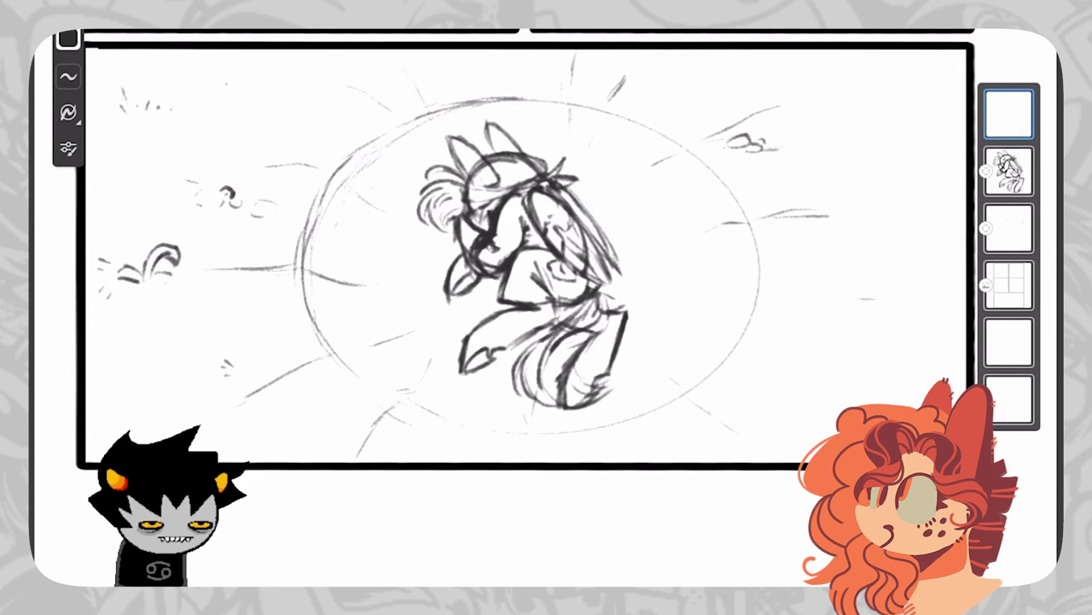
{"action": "left_click", "coordinate": [1023, 31]}
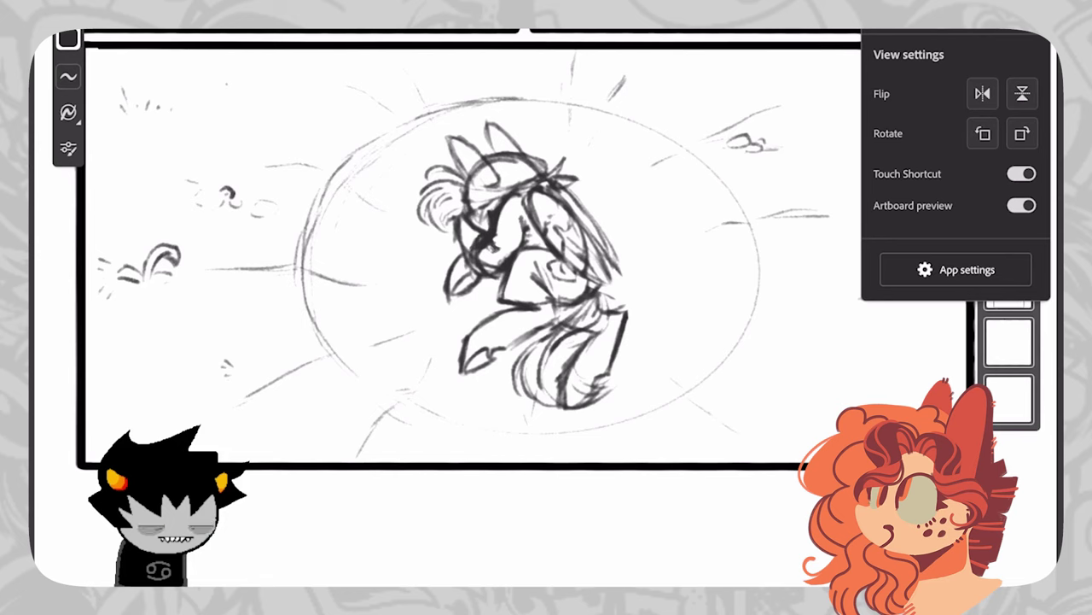
{"action": "scroll", "coordinate": [529, 266], "scroll_direction": "up", "scroll_amount": 2}
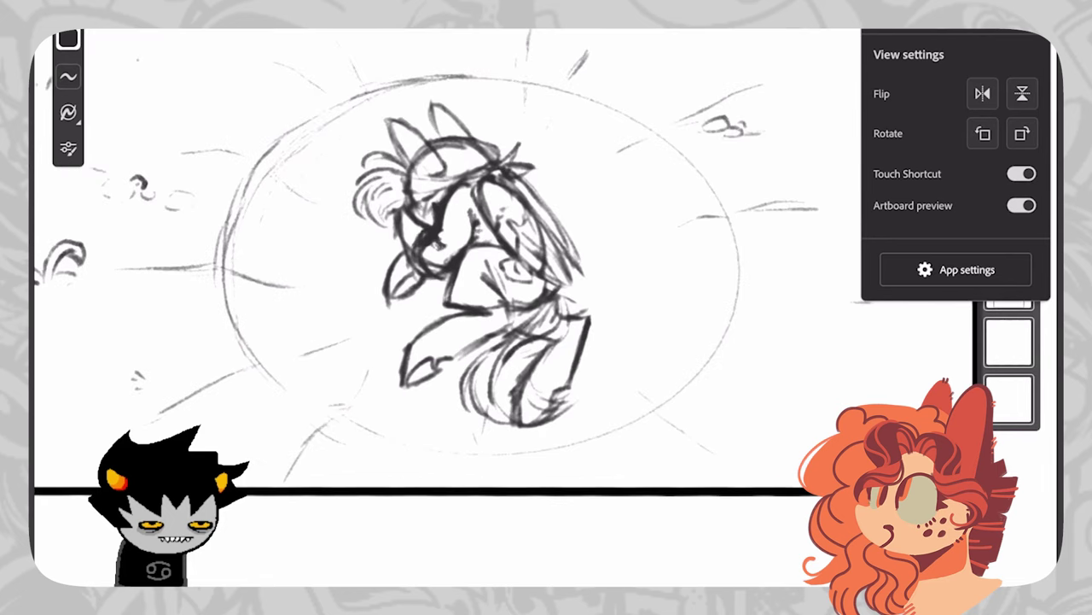
{"action": "scroll", "coordinate": [529, 267], "scroll_direction": "up", "scroll_amount": 2}
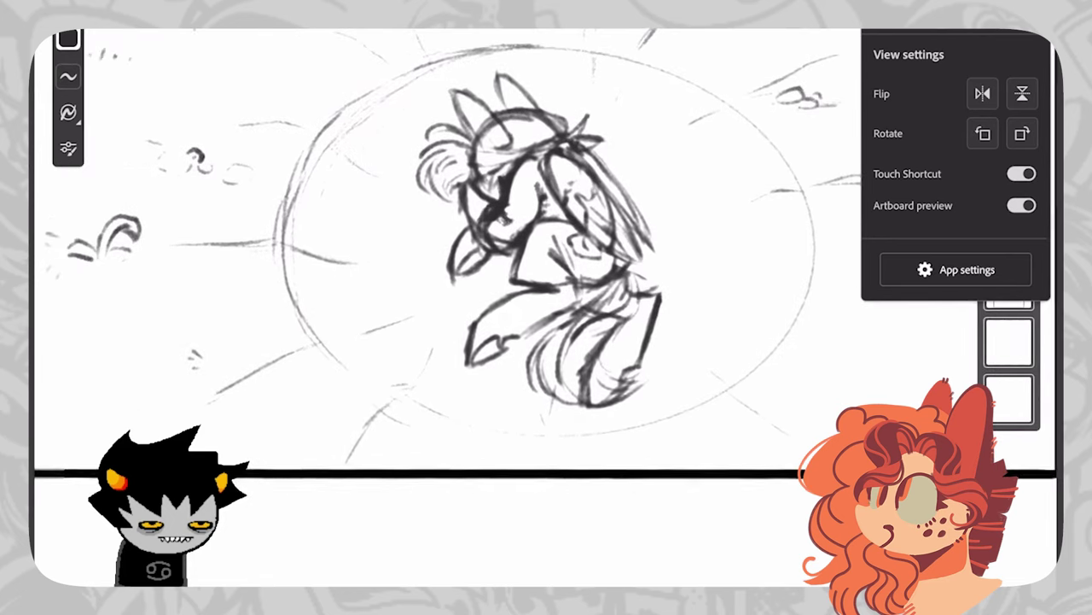
{"action": "scroll", "coordinate": [530, 239], "scroll_direction": "up", "scroll_amount": 1}
{"action": "scroll", "coordinate": [512, 256], "scroll_direction": "down", "scroll_amount": 3}
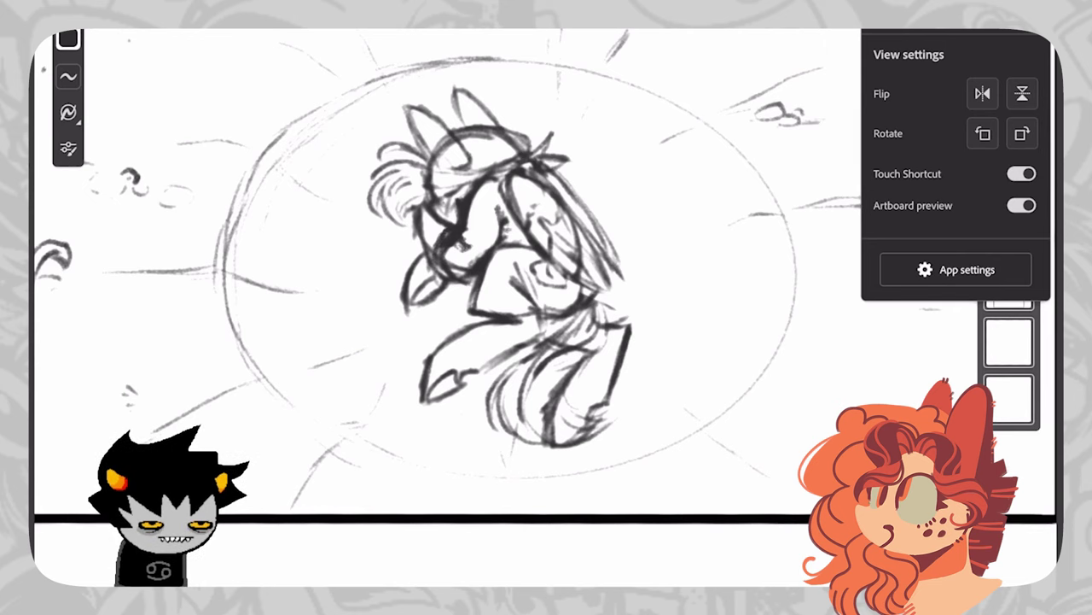
{"action": "key", "text": "Escape"}
{"action": "scroll", "coordinate": [546, 307], "scroll_direction": "up", "scroll_amount": 1}
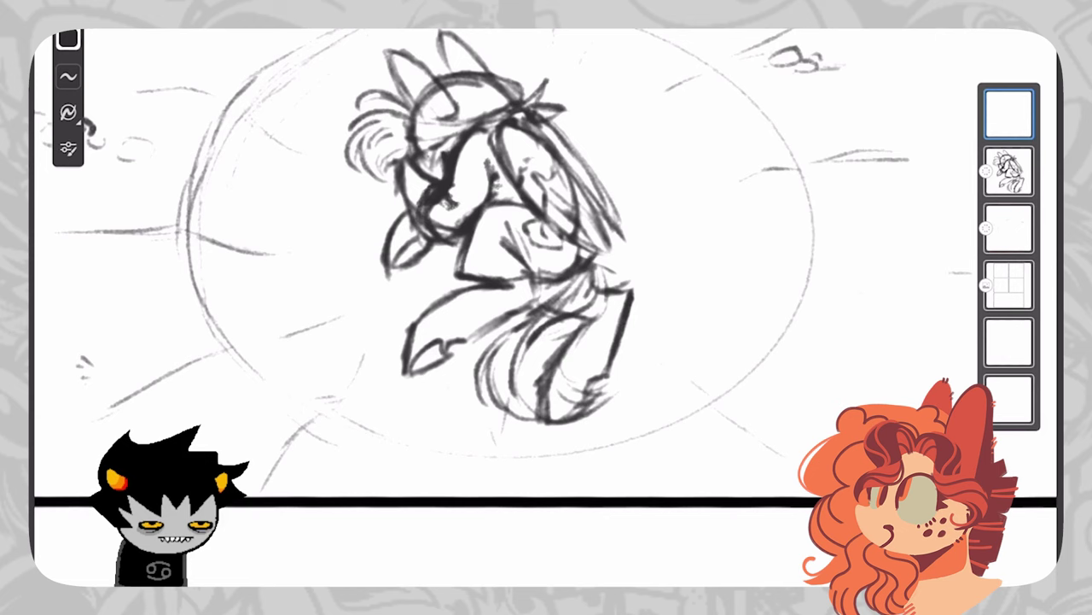
Try a few looping scribbles beside the pony on the top layer and undo them
{"action": "left_click_drag", "start_coordinate": [746, 112], "coordinate": [776, 147]}
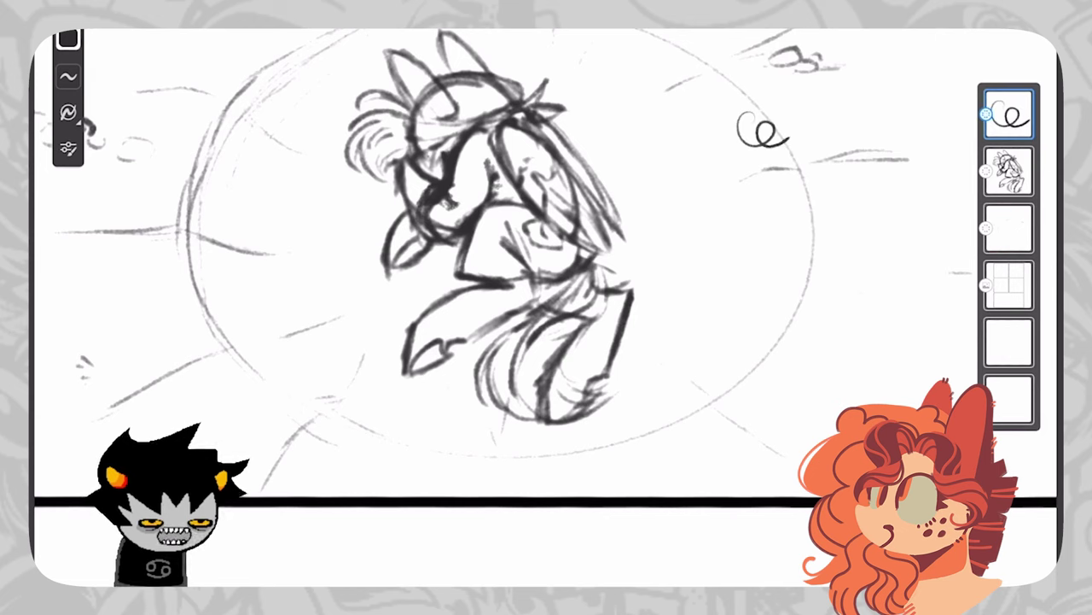
{"action": "scroll", "coordinate": [817, 185], "scroll_direction": "up", "scroll_amount": 3}
{"action": "key", "text": "ctrl+z"}
{"action": "left_click_drag", "start_coordinate": [670, 154], "coordinate": [751, 182]}
{"action": "key", "text": "ctrl+z"}
{"action": "scroll", "coordinate": [546, 308], "scroll_direction": "left", "scroll_amount": 2}
{"action": "left_click_drag", "start_coordinate": [685, 137], "coordinate": [823, 213]}
{"action": "key", "text": "ctrl+z"}
{"action": "key", "text": "ctrl+z"}
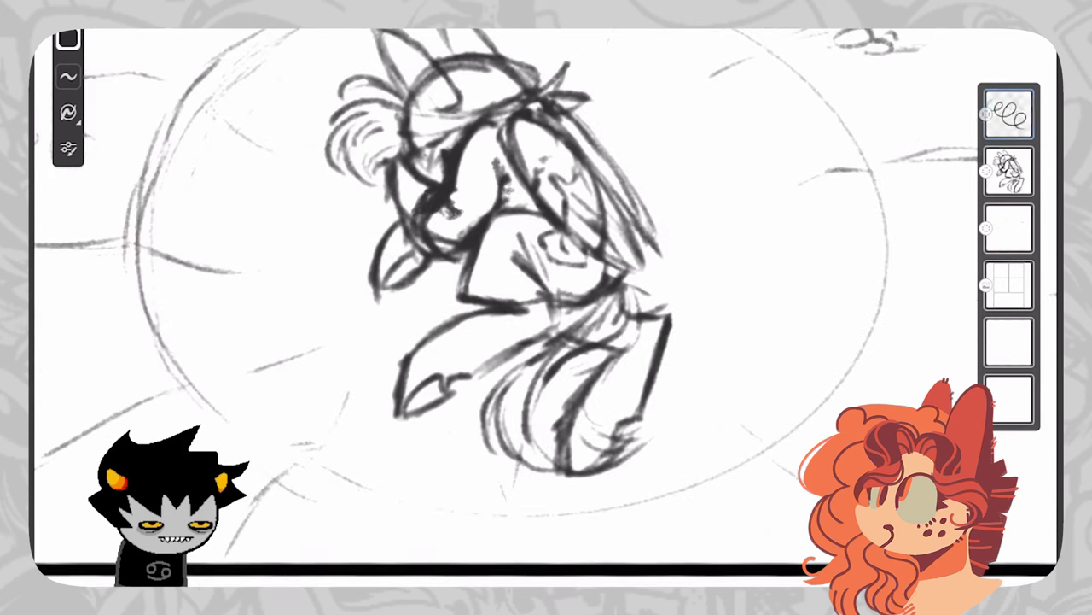
Hand-letter "DEAD." on the top layer, inside the ellipse beside the pony's head
{"action": "scroll", "coordinate": [546, 308], "scroll_direction": "down", "scroll_amount": 3}
{"action": "scroll", "coordinate": [546, 308], "scroll_direction": "left", "scroll_amount": 2}
{"action": "scroll", "coordinate": [547, 307], "scroll_direction": "up", "scroll_amount": 3}
{"action": "left_click_drag", "start_coordinate": [493, 134], "coordinate": [493, 165]}
{"action": "left_click_drag", "start_coordinate": [491, 112], "coordinate": [493, 170]}
{"action": "left_click_drag", "start_coordinate": [494, 115], "coordinate": [495, 170]}
{"action": "mouse_move", "coordinate": [536, 121]}
{"action": "left_mouse_down"}
{"action": "mouse_move", "coordinate": [553, 167]}
{"action": "mouse_move", "coordinate": [556, 123]}
{"action": "left_mouse_up"}
{"action": "left_click_drag", "start_coordinate": [536, 142], "coordinate": [555, 140]}
{"action": "mouse_move", "coordinate": [559, 166]}
{"action": "left_mouse_down"}
{"action": "mouse_move", "coordinate": [570, 127]}
{"action": "mouse_move", "coordinate": [583, 167]}
{"action": "left_mouse_up"}
{"action": "left_click_drag", "start_coordinate": [592, 134], "coordinate": [594, 165]}
{"action": "left_click", "coordinate": [616, 160]}
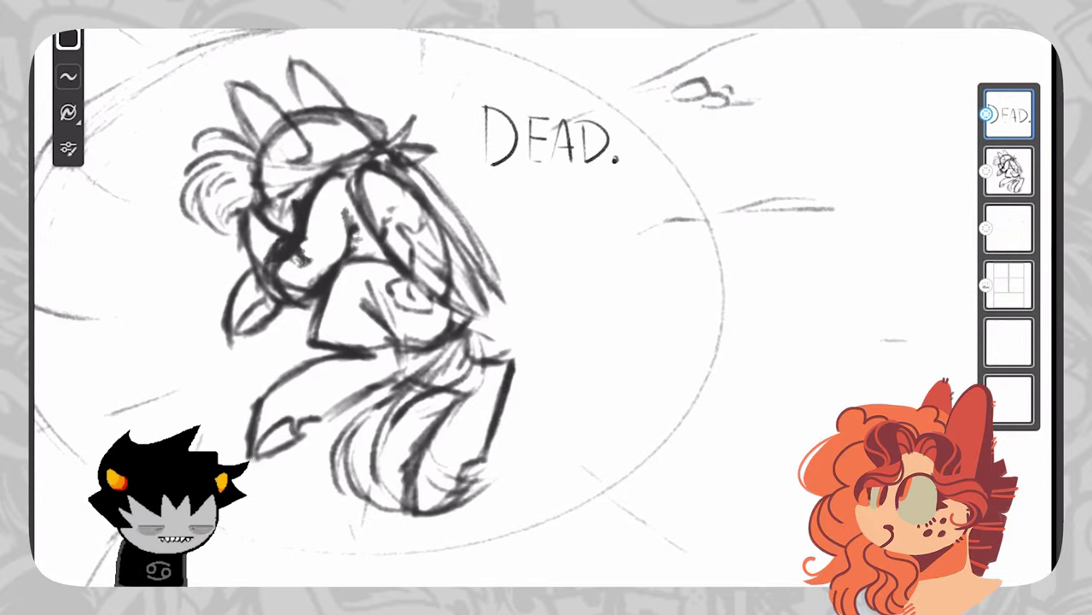
Move the "DEAD." lettering slightly up and closer to the pony's head
{"action": "key", "text": "ctrl+t"}
{"action": "left_click_drag", "start_coordinate": [550, 136], "coordinate": [517, 126]}
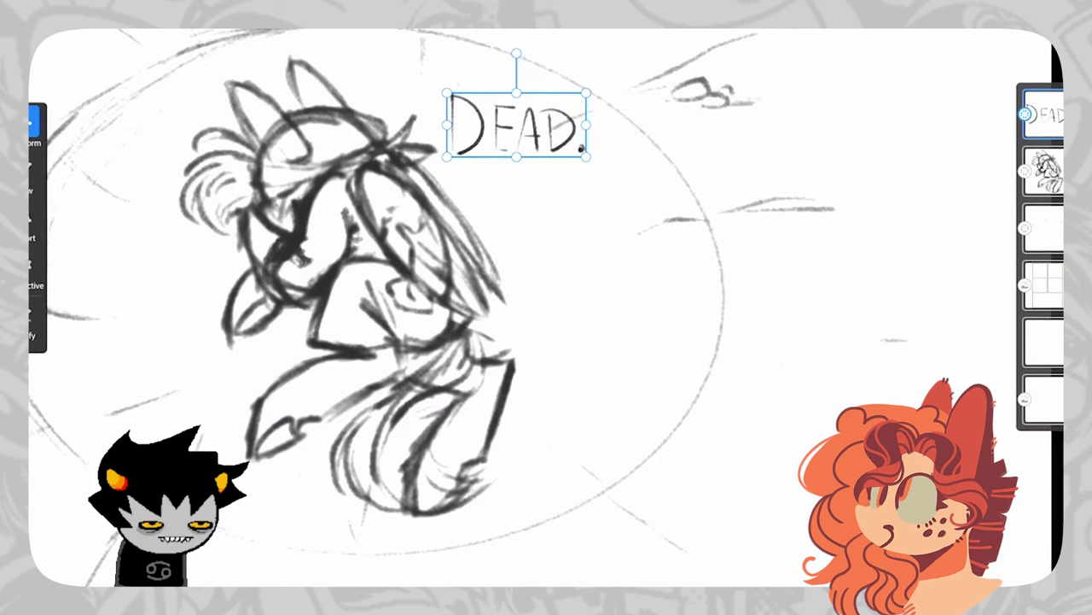
{"action": "key", "text": "Return"}
{"action": "scroll", "coordinate": [546, 256], "scroll_direction": "down", "scroll_amount": 5}
{"action": "scroll", "coordinate": [576, 171], "scroll_direction": "up", "scroll_amount": 3}
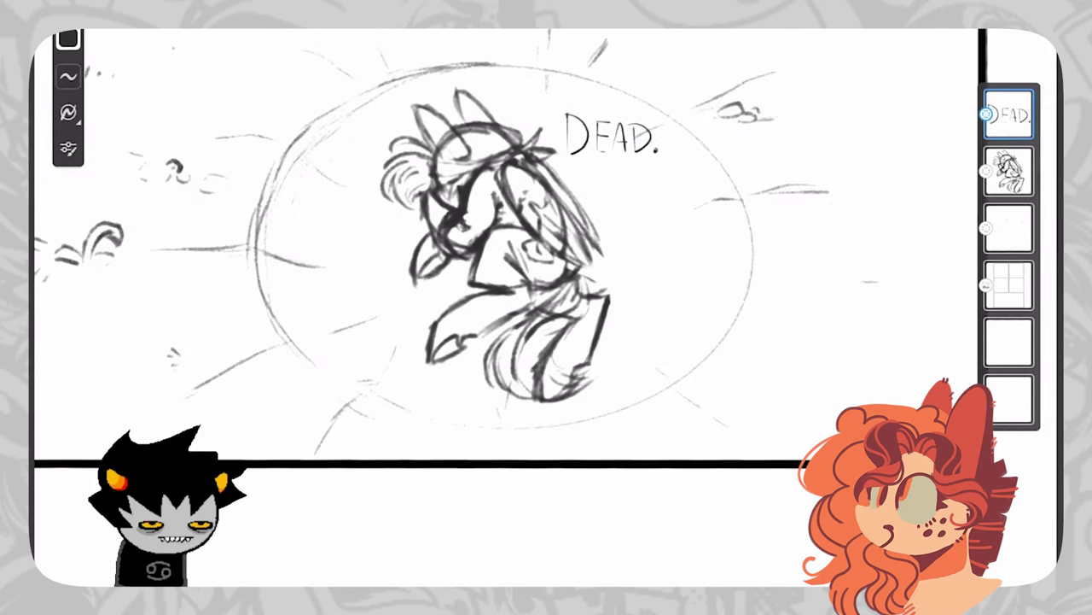